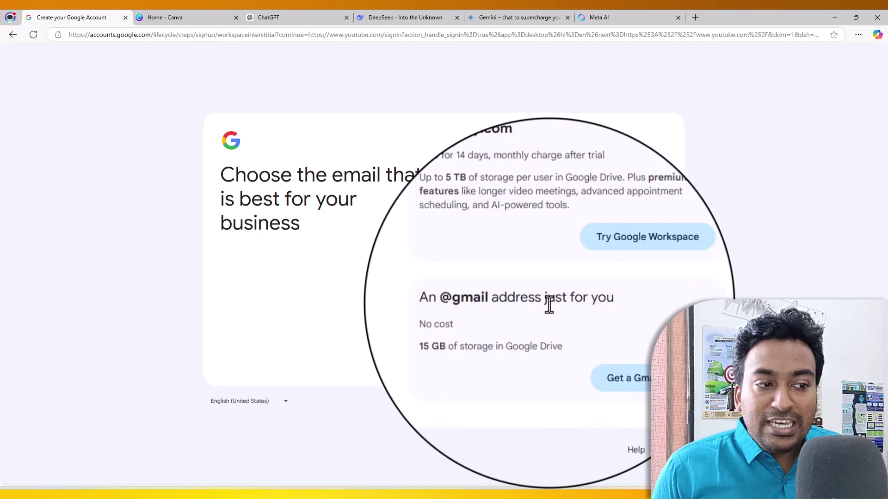
- Choose the no-cost Gmail address option and submit the account holder's first and last name
click(603, 365)
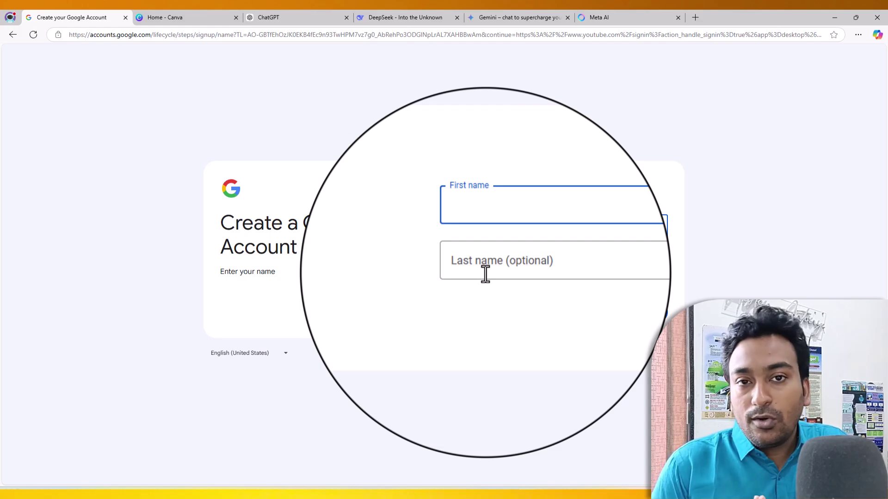
text(Alston)
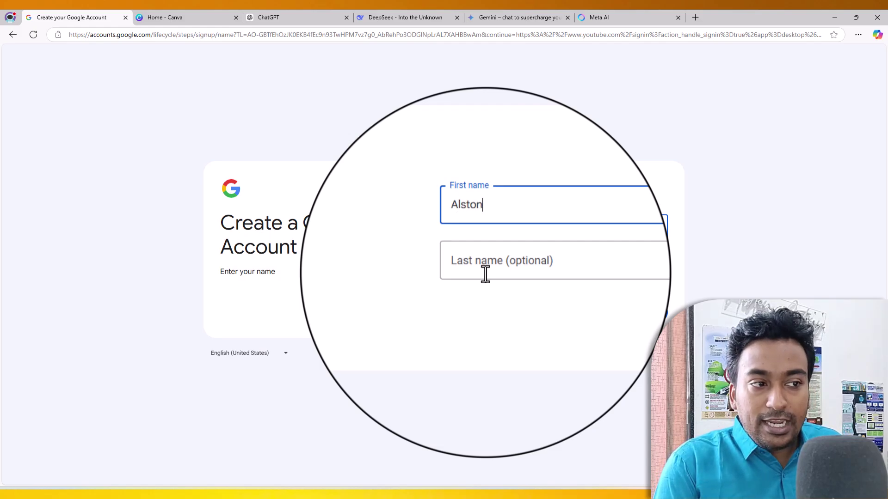
click(485, 270)
click(648, 319)
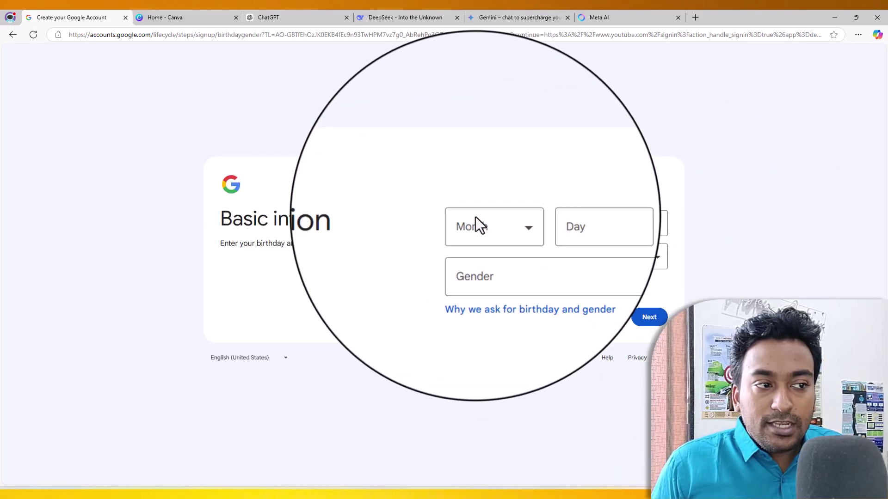
- Fill in the birthday and gender, and choose to create your own Gmail address instead of using an existing email
click(475, 222)
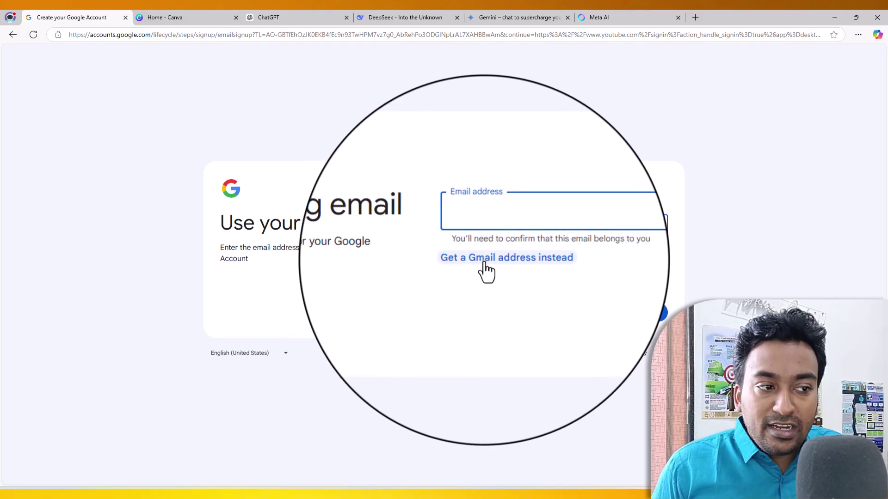
click(484, 264)
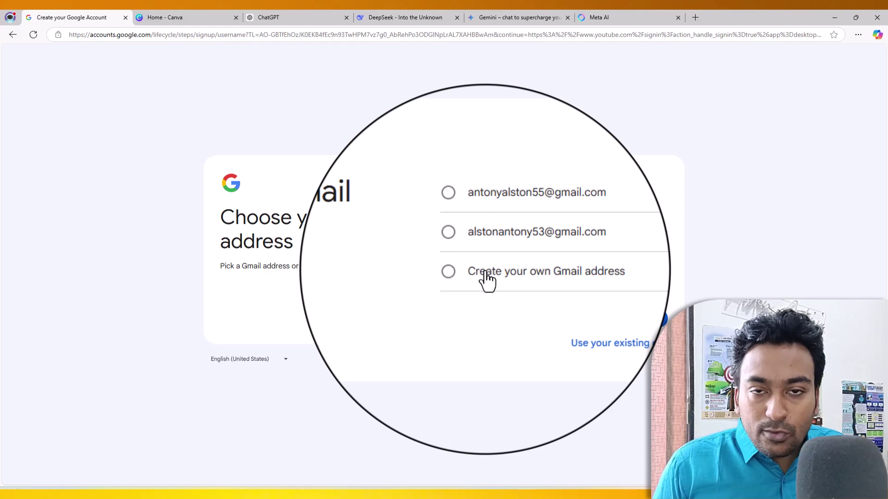
click(487, 273)
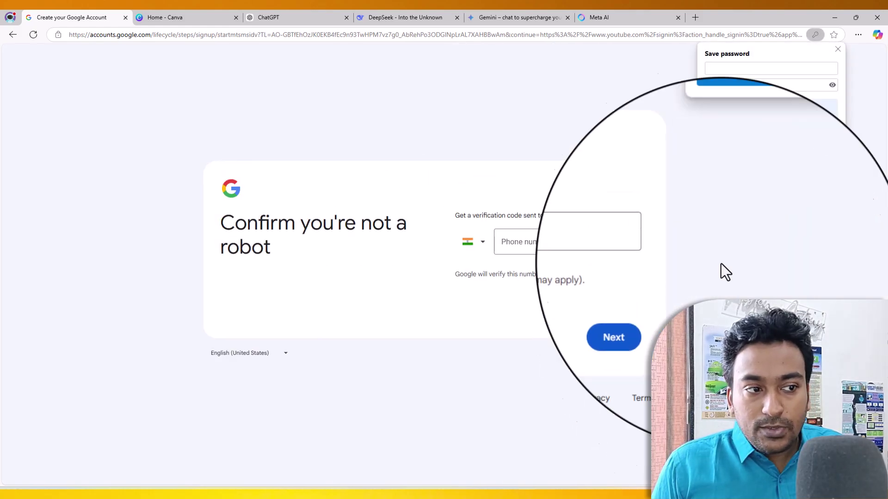
- Dismiss the save-password prompt and verify the account with an India (+91) phone number and the texted verification code
click(838, 50)
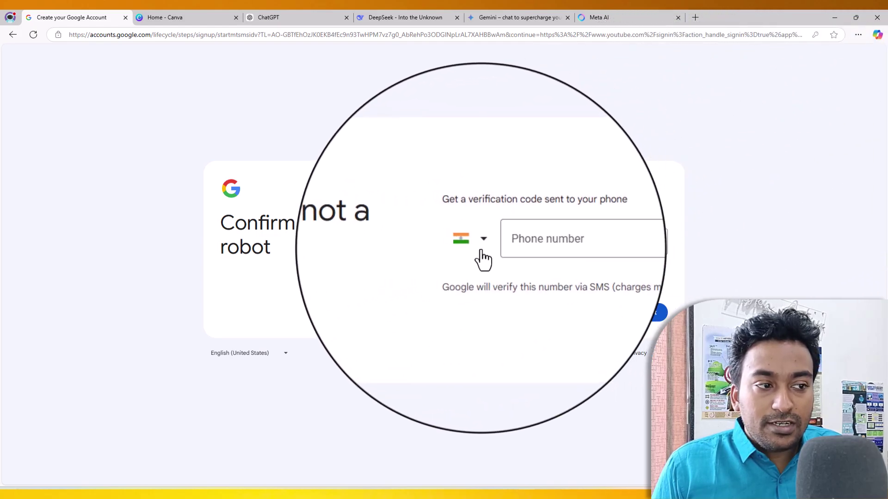
click(481, 253)
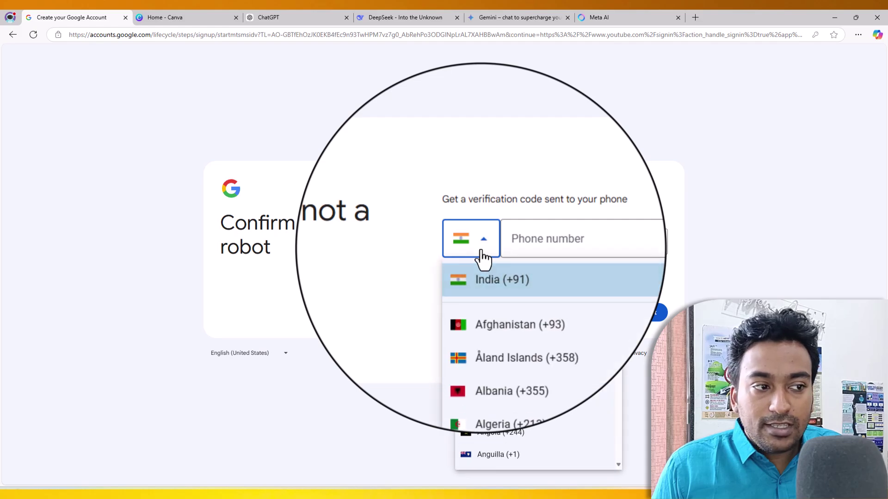
click(526, 248)
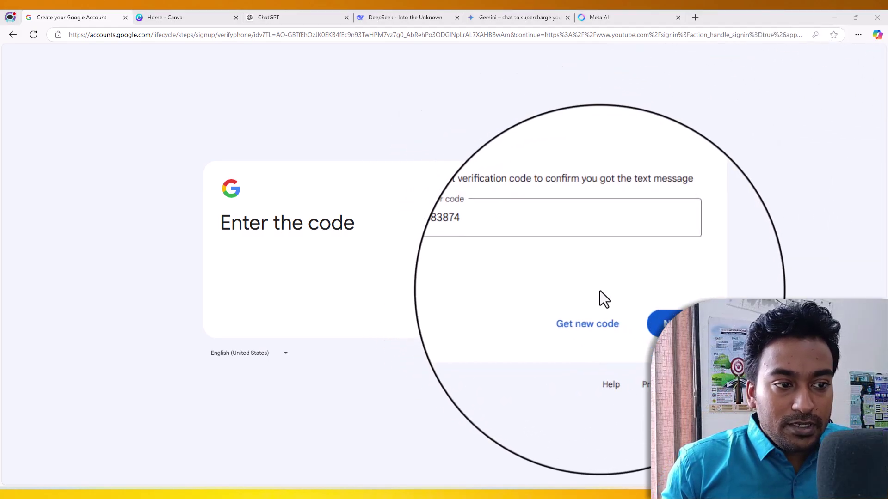
click(654, 323)
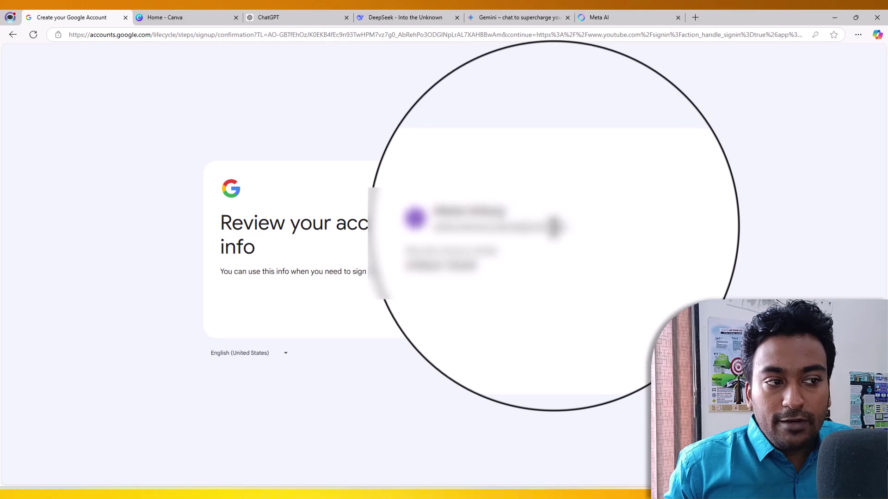
- Confirm the account info, agree to the privacy terms with the preselected options, and decline the business profile setup
click(647, 322)
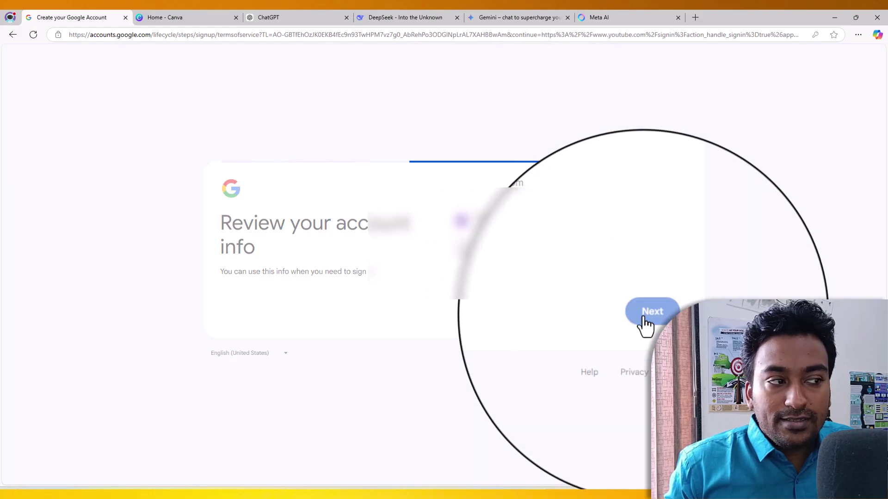
scroll(643, 324, down, 5)
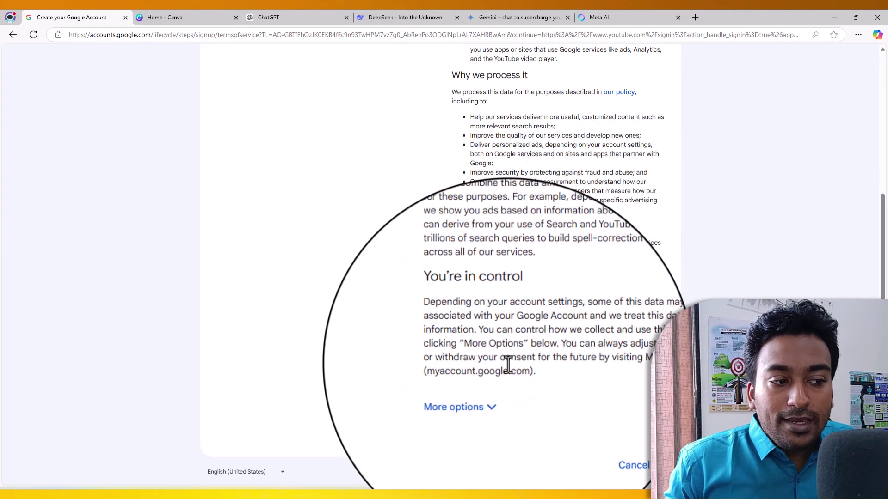
click(478, 398)
scroll(532, 374, down, 5)
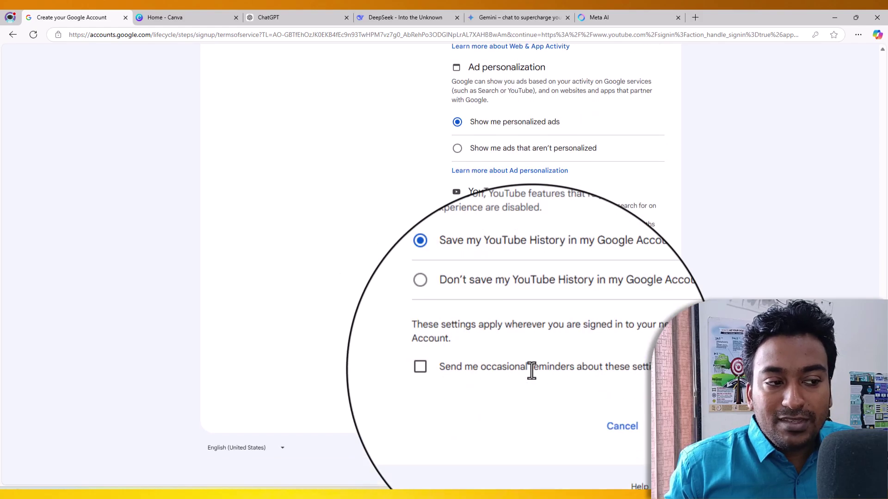
scroll(531, 369, up, 10)
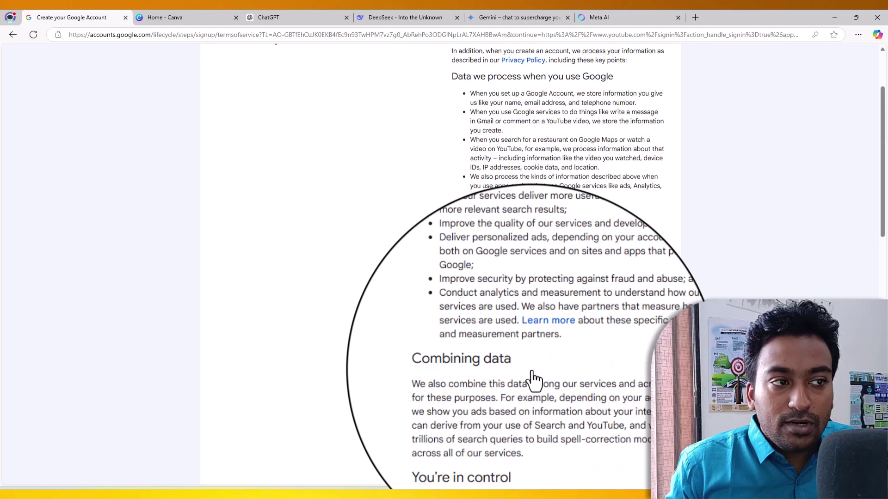
scroll(534, 380, down, 15)
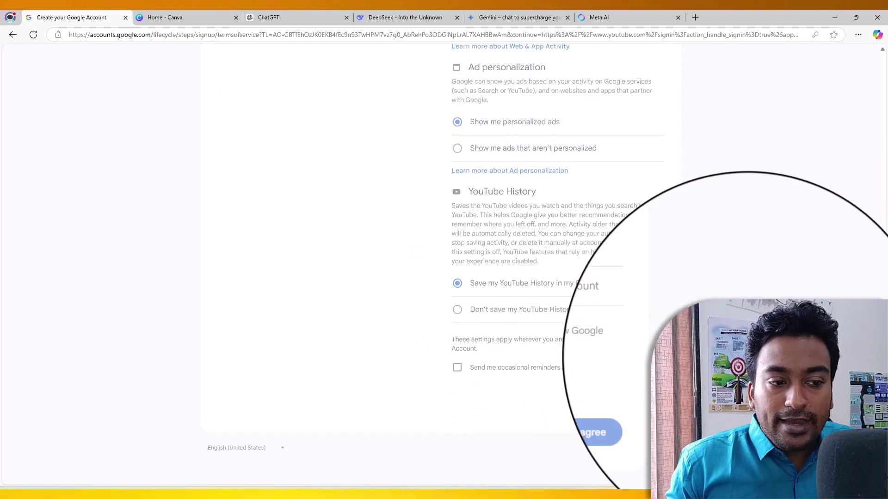
click(601, 434)
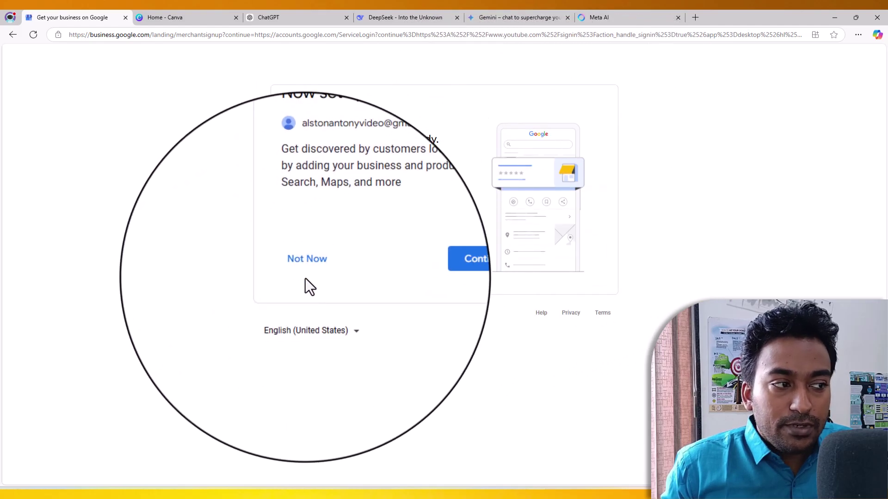
click(304, 273)
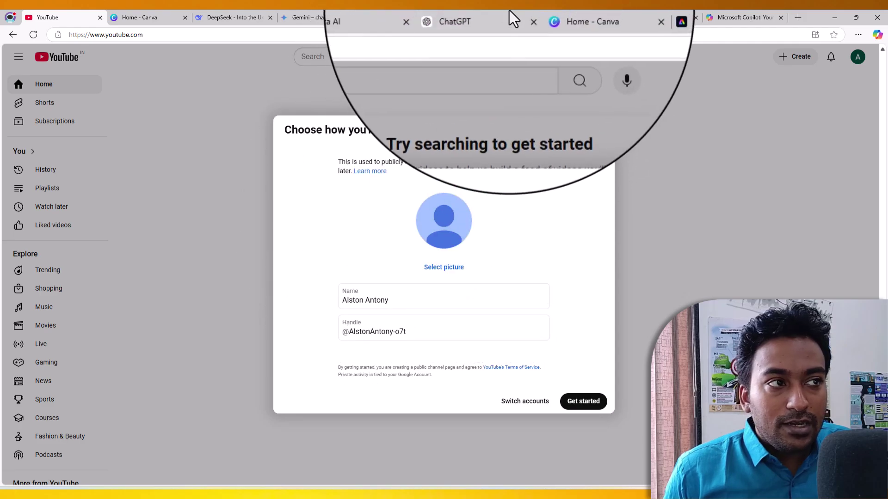
- In ChatGPT, submit the prompt "Generate image for YouTube profile picture, I will do motivational tips for students channel. Be creative."
click(495, 18)
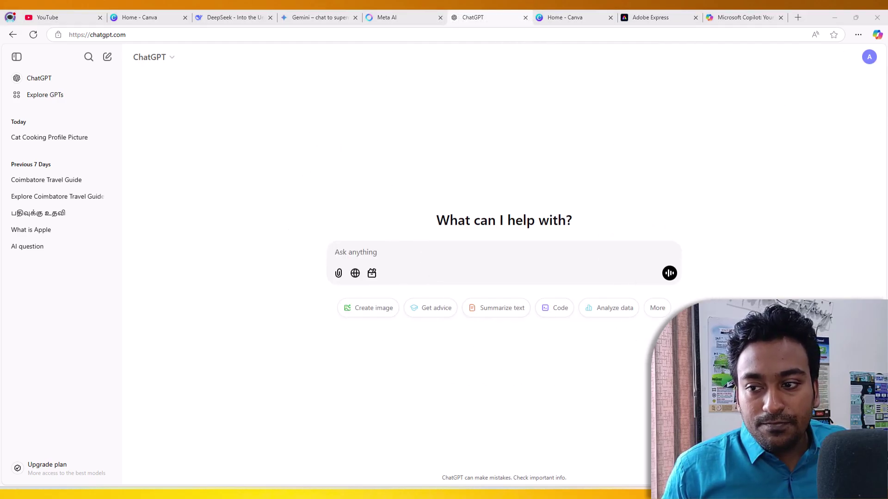
click(582, 260)
key(ctrl+v)
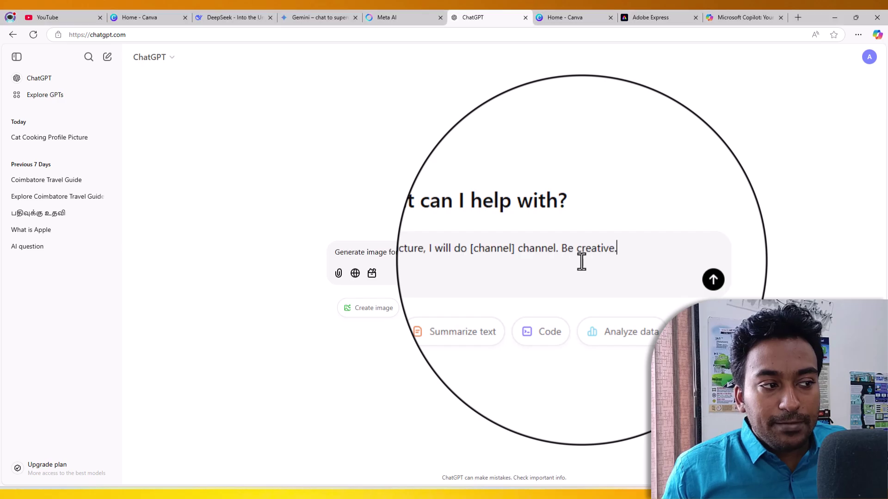
drag(507, 253, 537, 253)
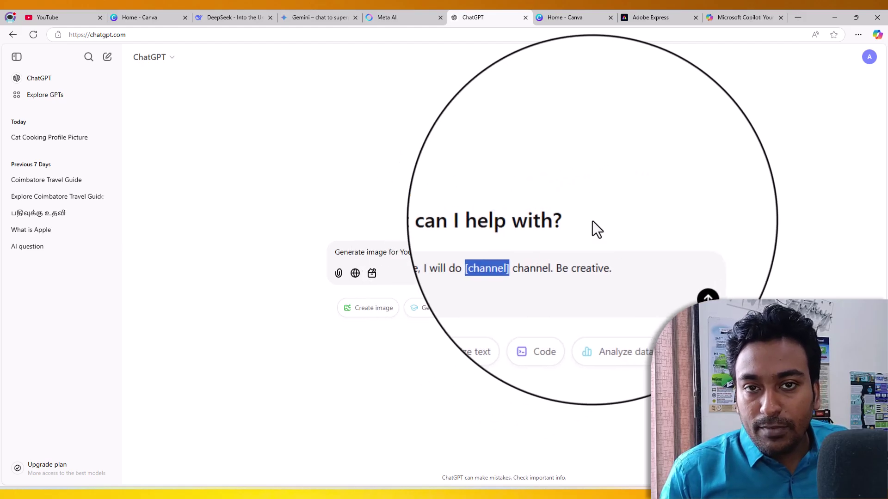
text(motivational tips for students)
key(ctrl+a)
key(Return)
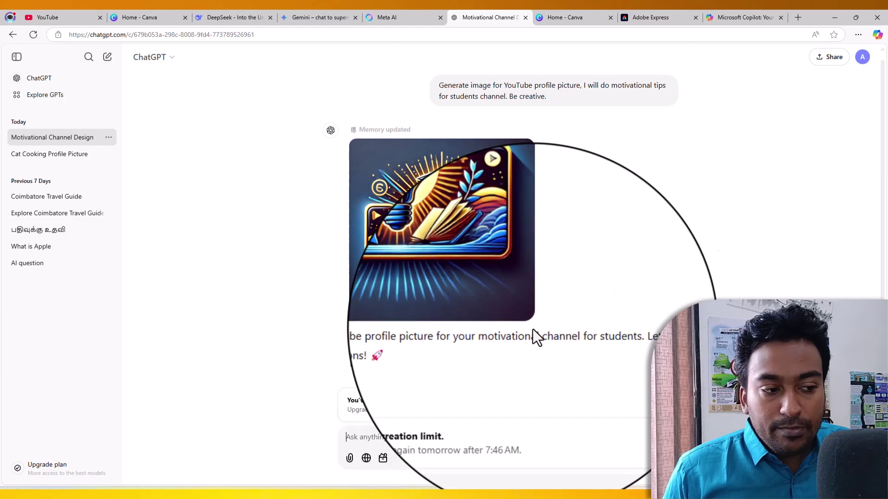
- Switch to Adobe Express and generate images from the same YouTube profile picture prompt for the motivational tips for students channel
click(681, 19)
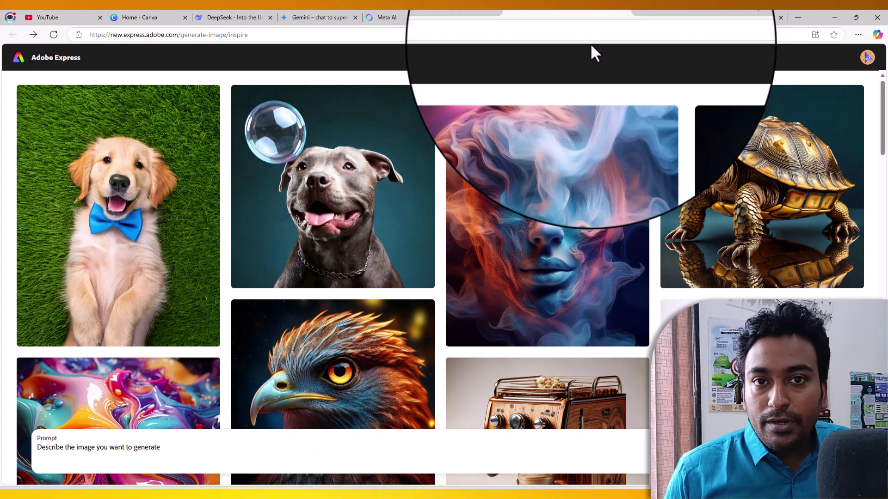
mouse_move(599, 237)
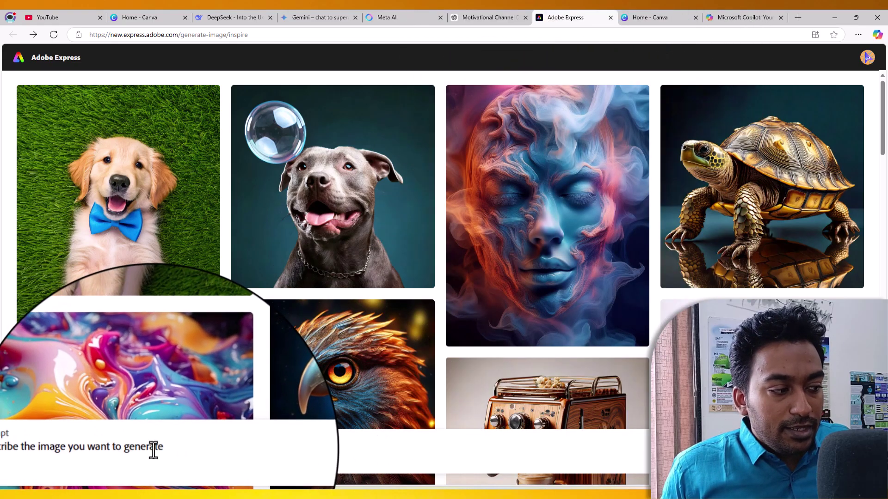
click(154, 449)
mouse_move(298, 101)
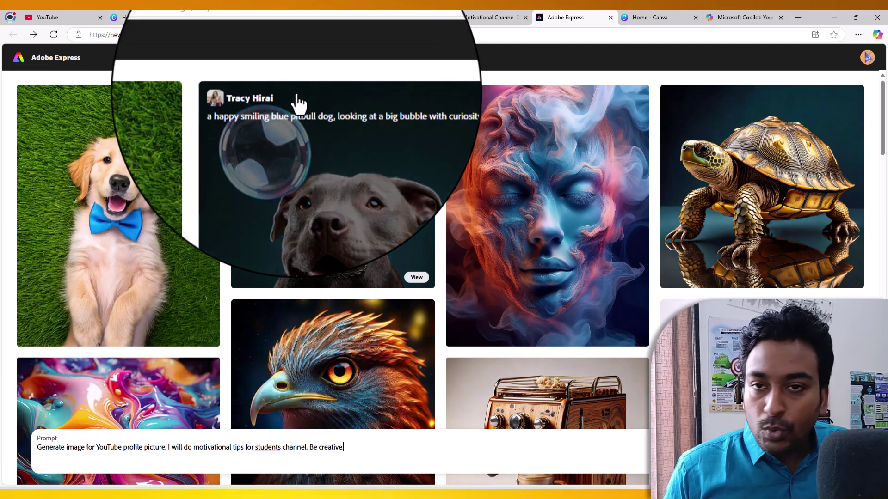
key(Return)
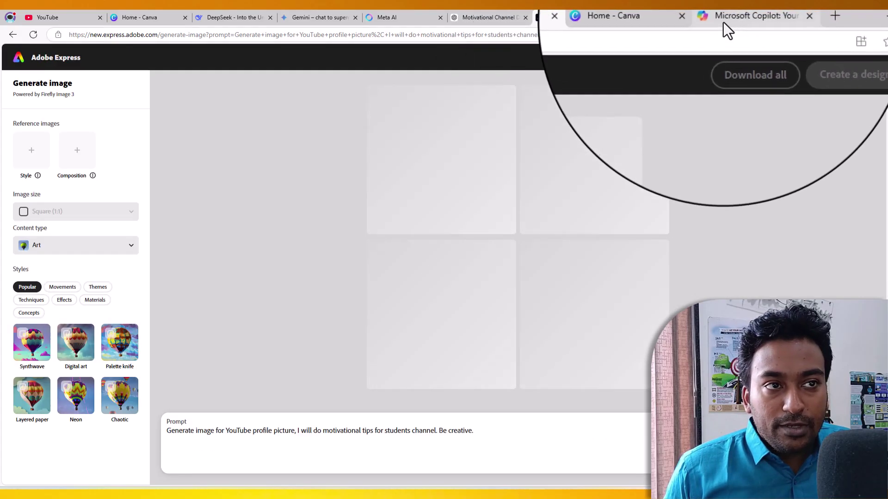
- Request the same motivational channel profile picture in Microsoft Copilot and check the images generated in Adobe Express
drag(726, 19, 674, 18)
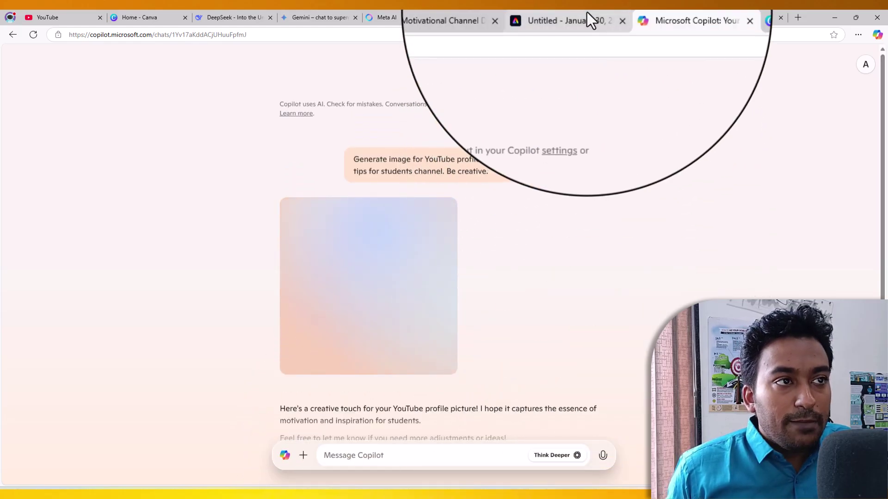
click(585, 16)
mouse_move(430, 343)
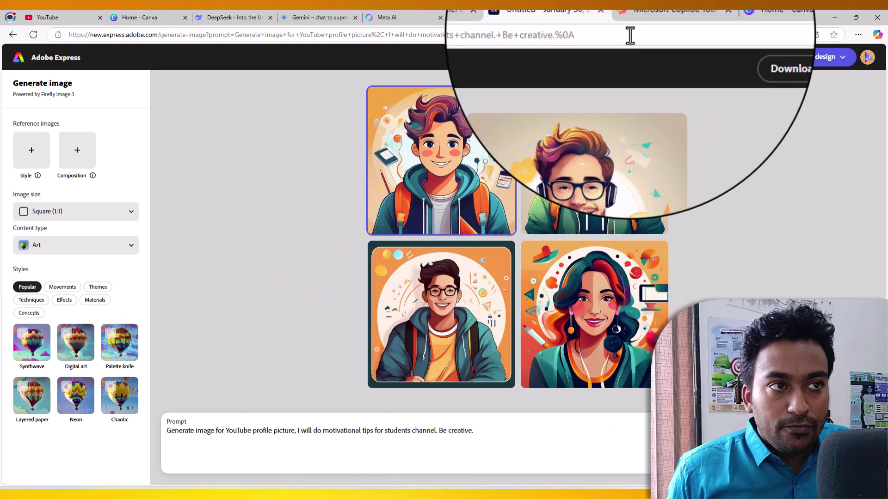
click(628, 34)
click(637, 18)
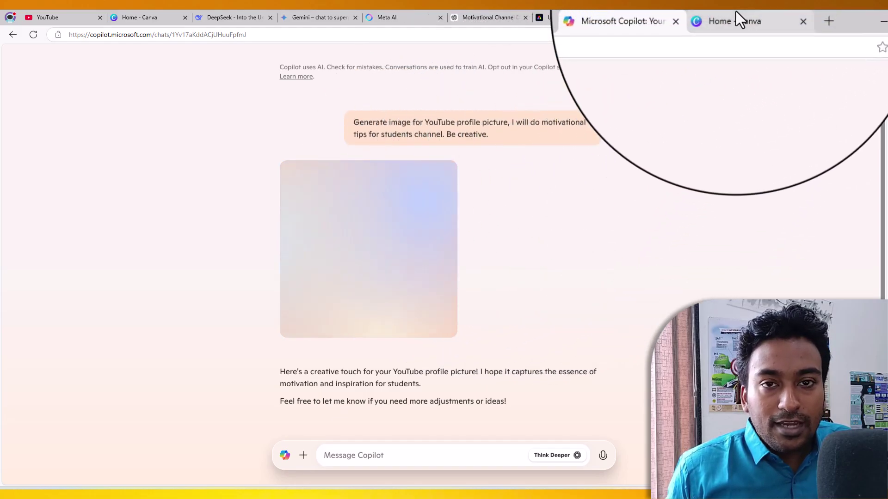
mouse_move(736, 11)
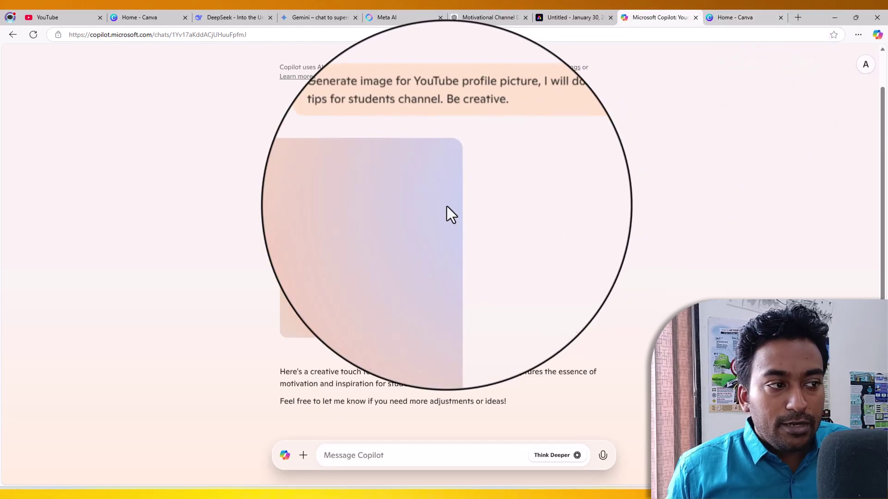
- Switch to Canva, search for "youtube profile" and show more of the matching Canva templates
click(728, 11)
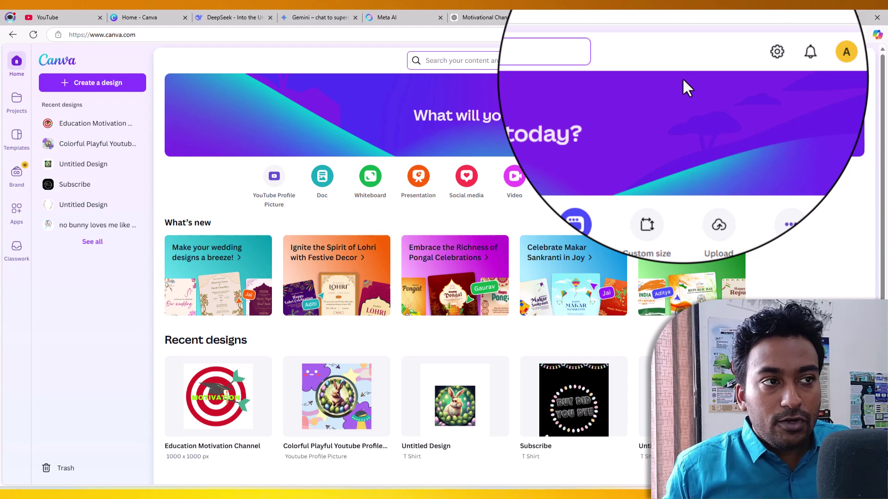
click(583, 61)
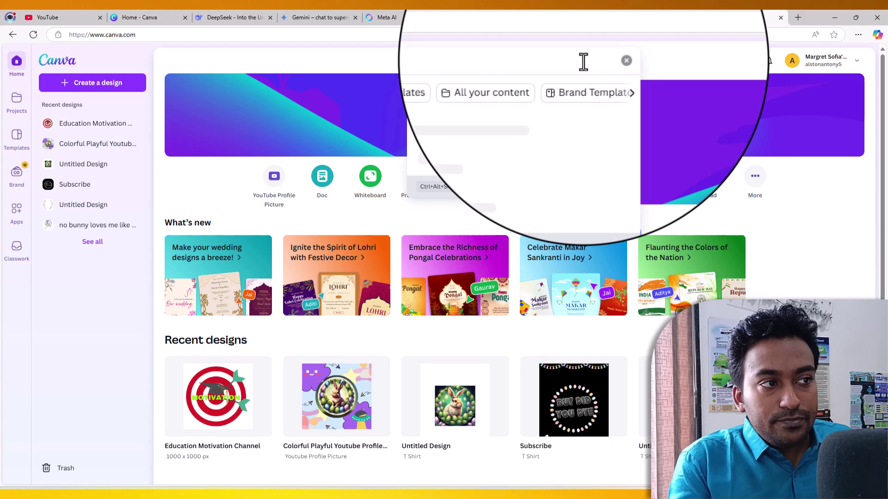
text(youtube profile)
key(Return)
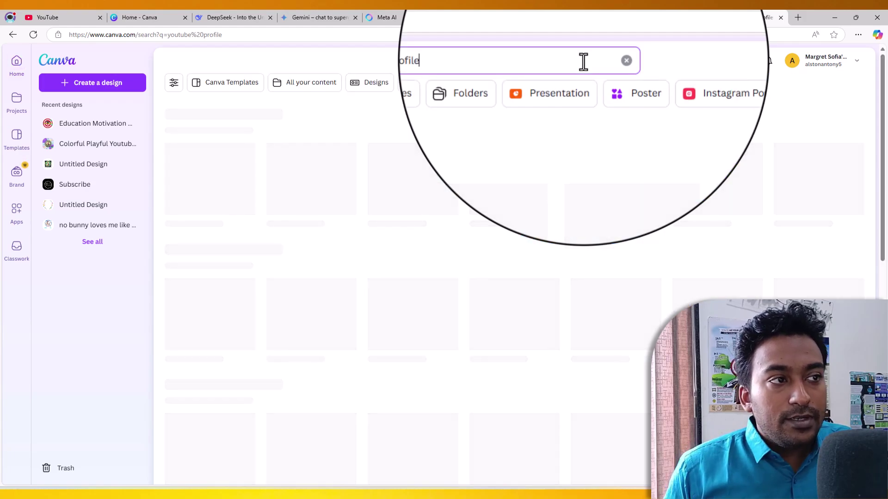
scroll(588, 146, down, 10)
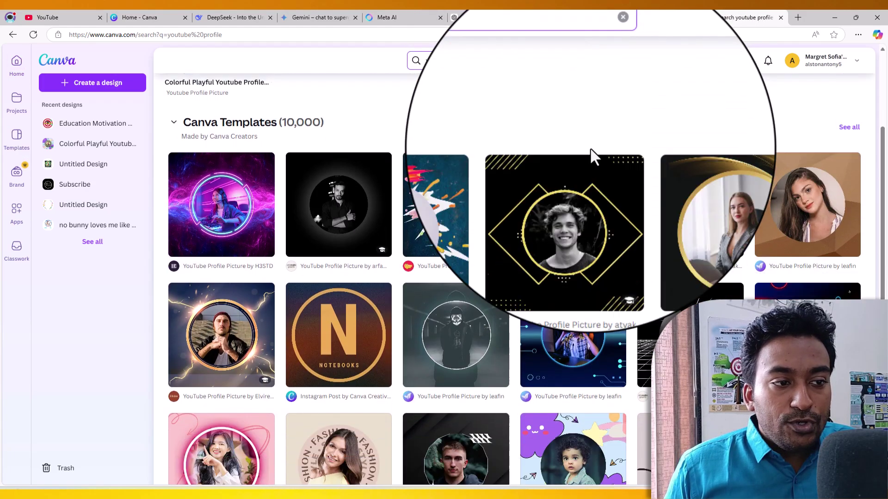
scroll(593, 159, down, 2)
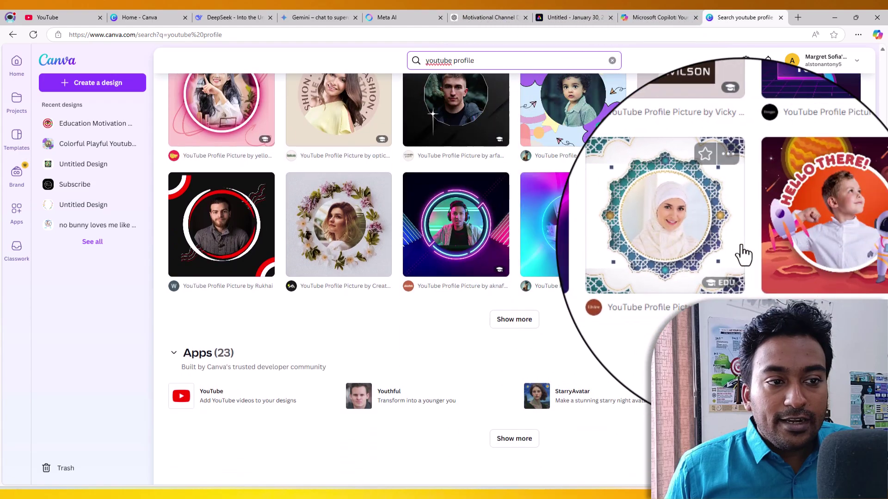
click(502, 329)
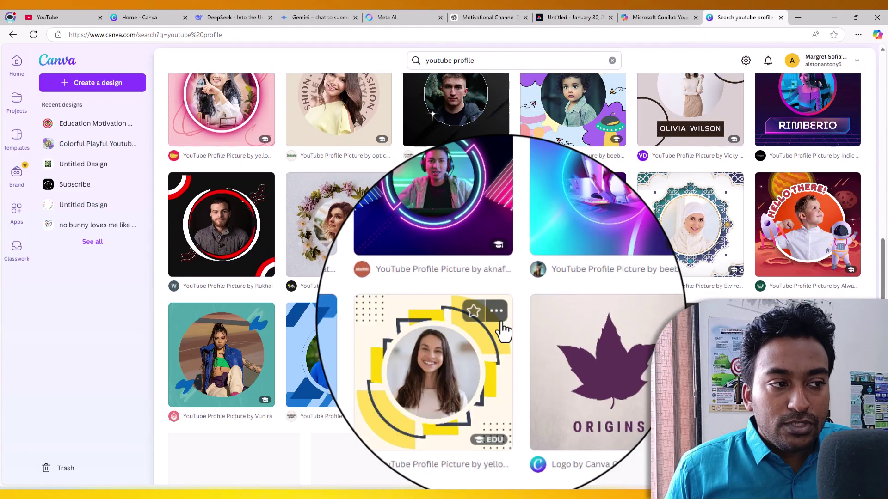
- Look through the remaining YouTube profile templates and change the Canva search to "logo"
scroll(506, 310, down, 3)
scroll(583, 223, down, 10)
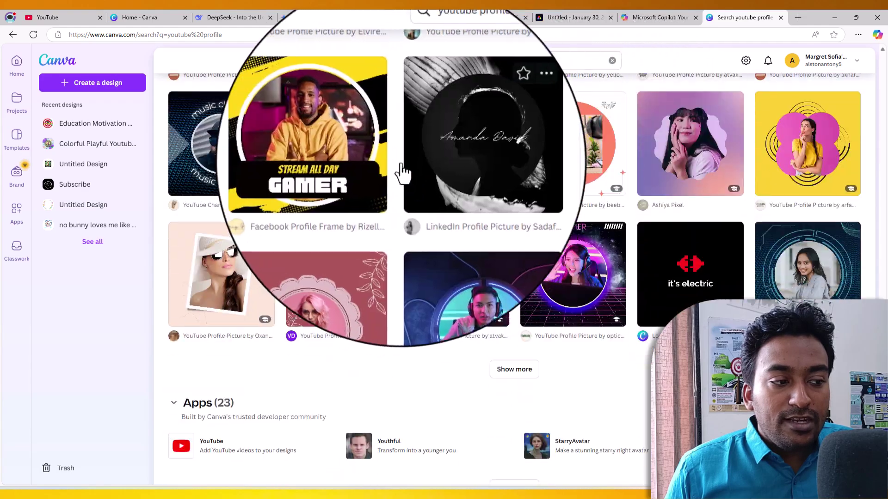
double_click(432, 58)
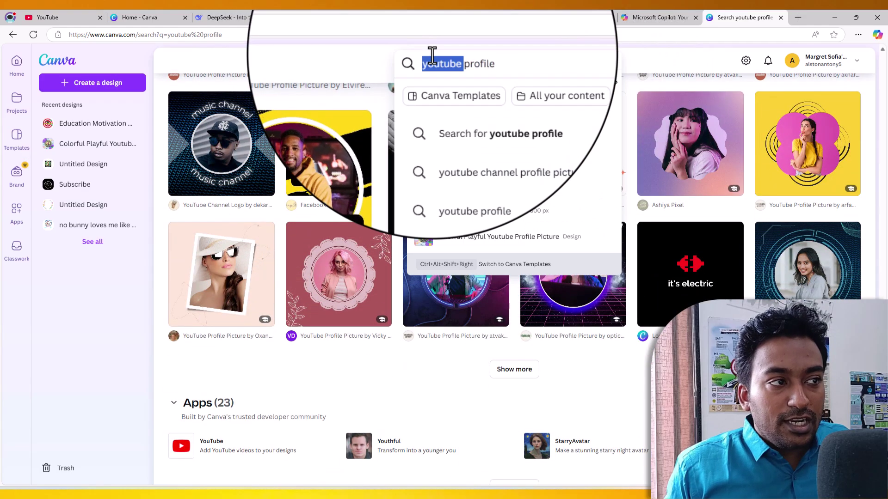
key(BackSpace)
key(Return)
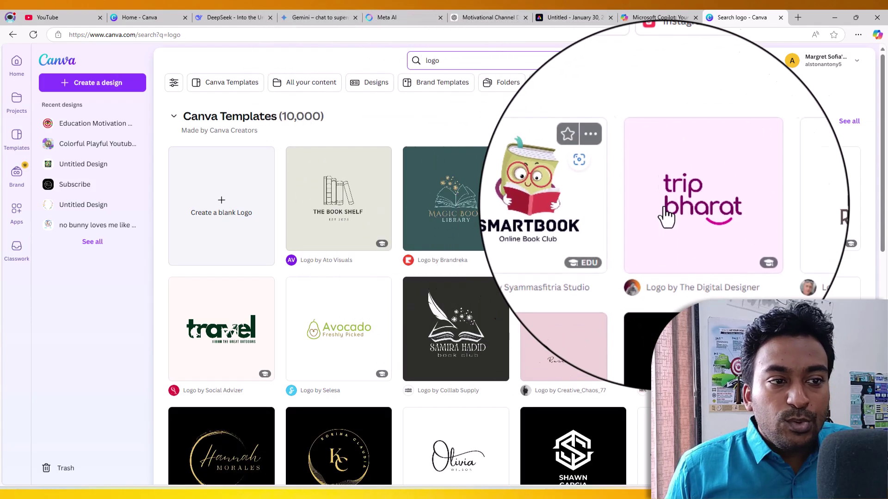
- Open the Smartbook Online Book Club logo template from the results for customization
scroll(576, 219, down, 2)
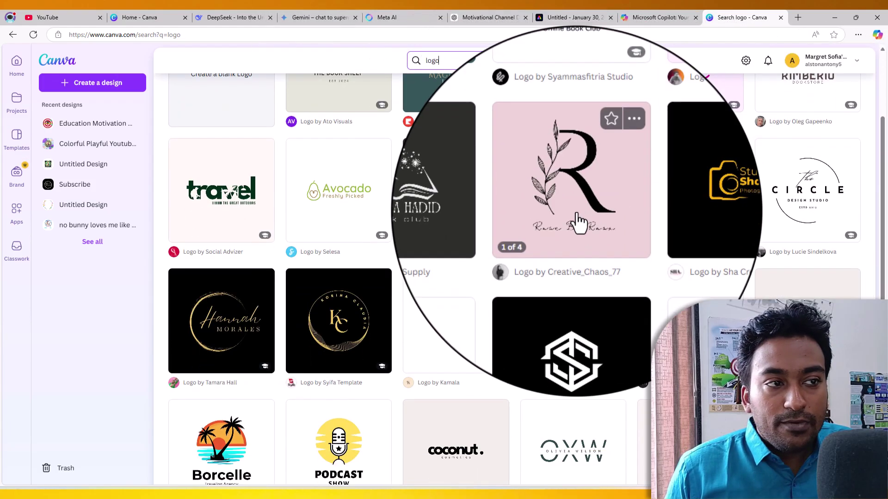
scroll(562, 208, up, 2)
click(562, 198)
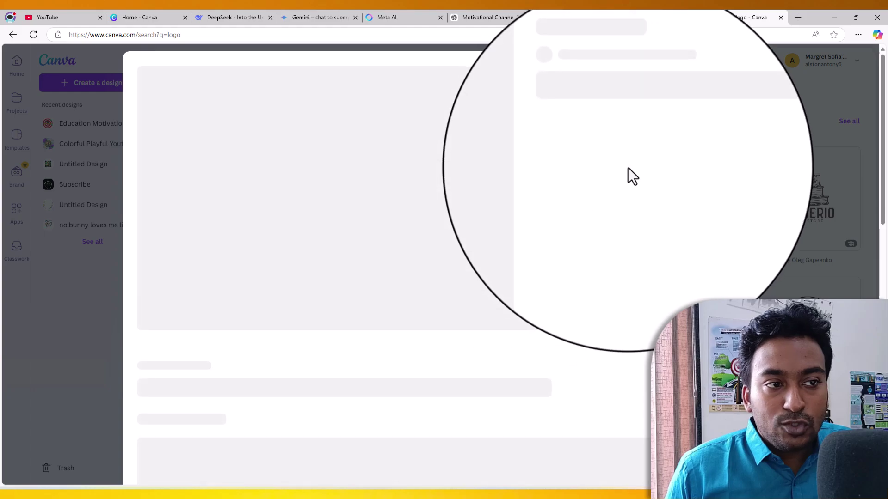
click(634, 169)
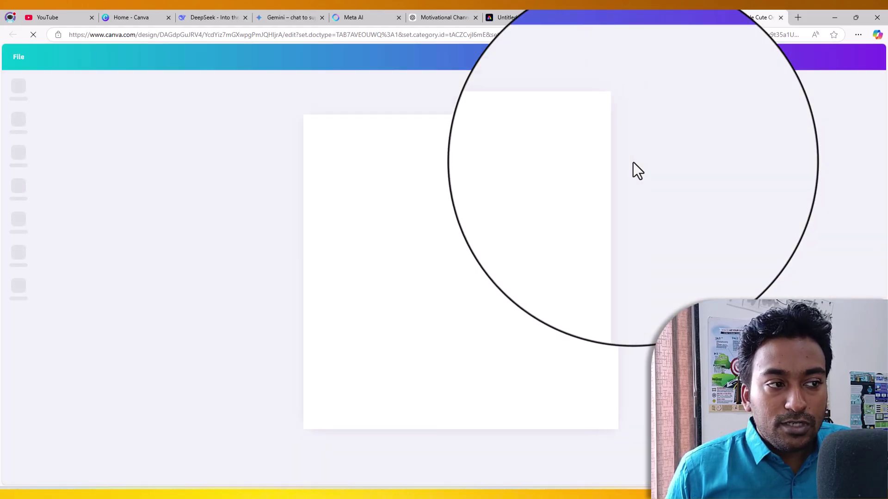
- Search the graphics for "video" and place the red play-button graphic, scaled down, at the upper-right corner of the book illustration
click(462, 234)
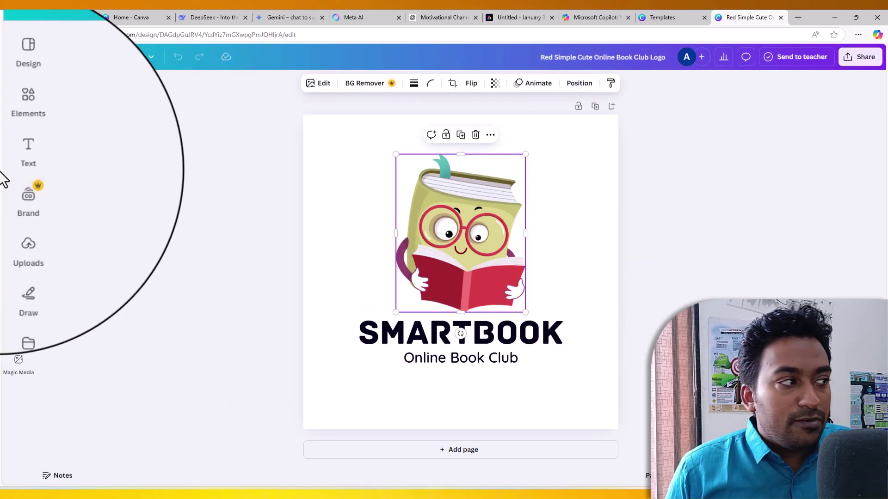
click(16, 130)
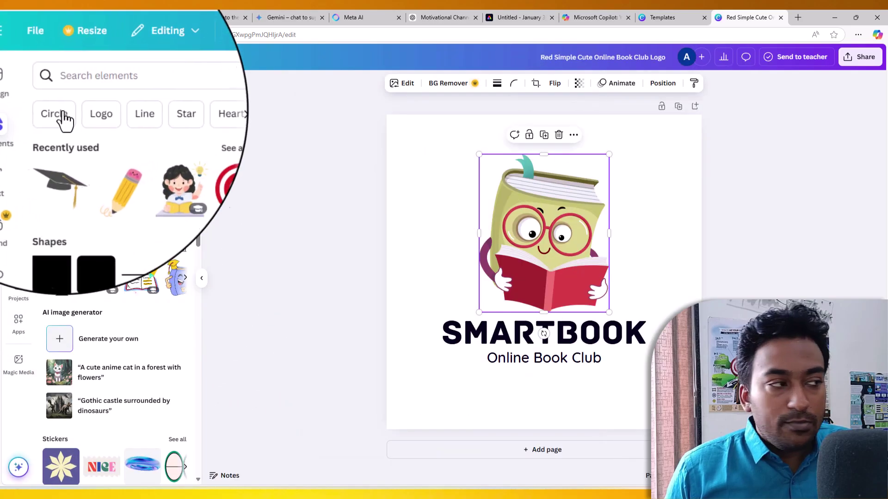
click(100, 92)
text(video)
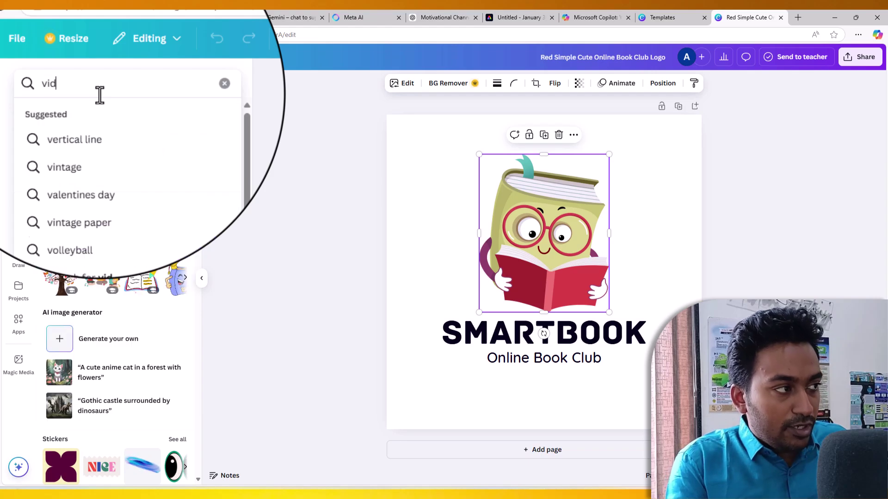
key(Return)
click(77, 103)
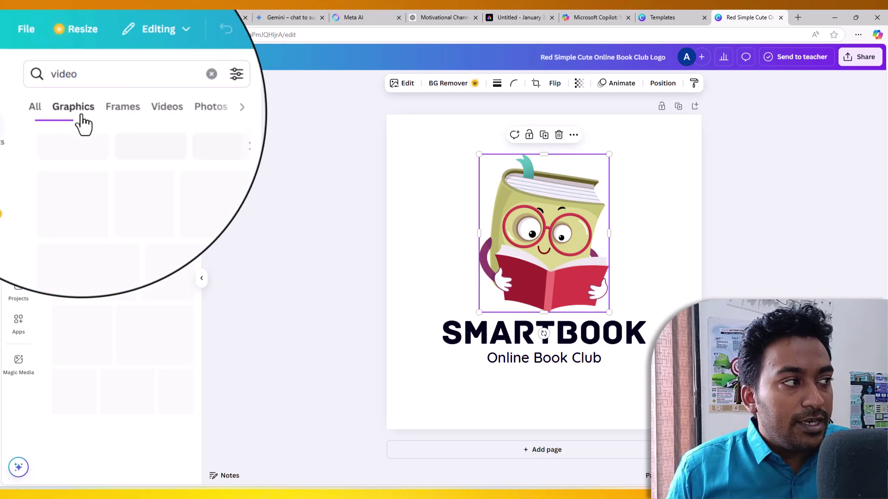
click(190, 180)
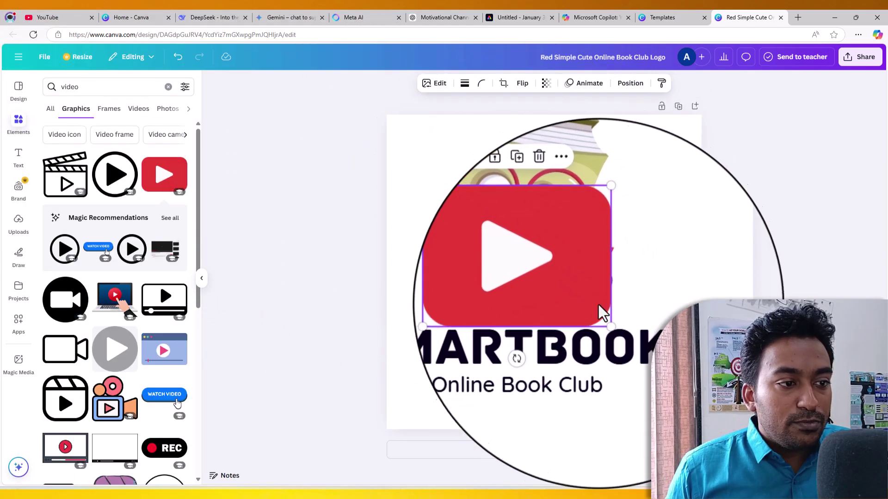
drag(607, 318, 604, 179)
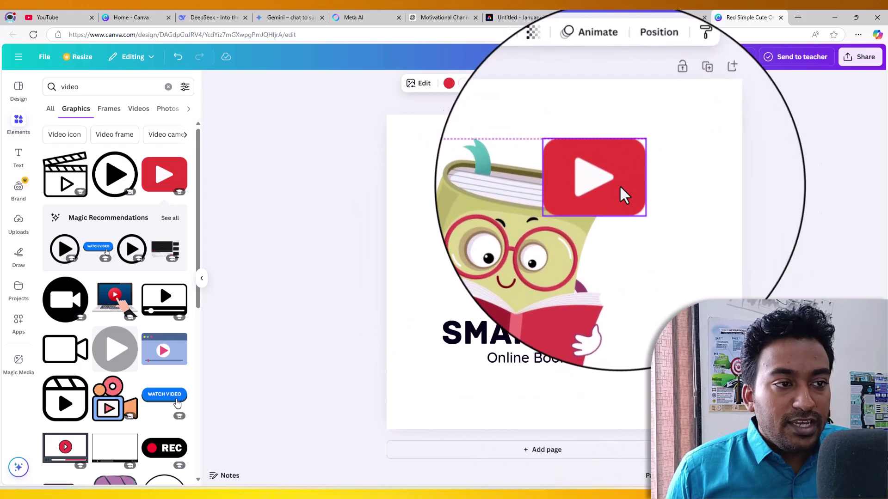
click(797, 223)
- Replace the SMARTBOOK title with "TEACHING MODE"
click(577, 349)
double_click(576, 347)
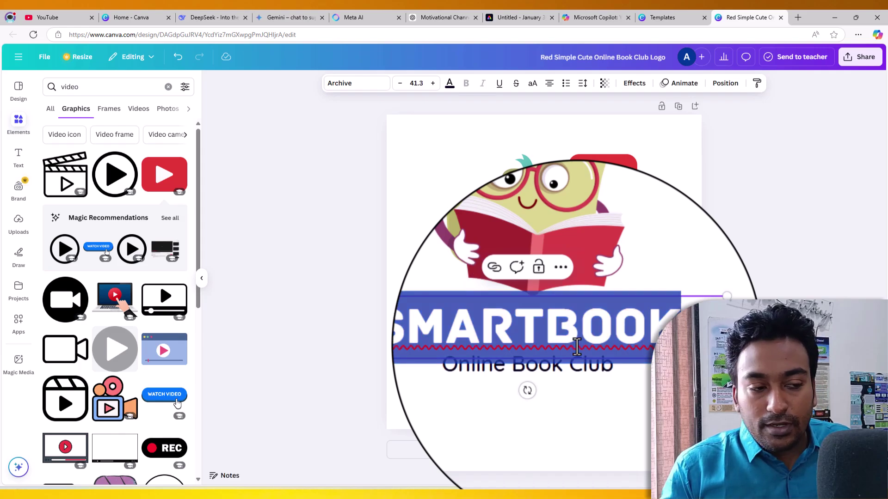
text(TEACHING MODE)
key(Escape)
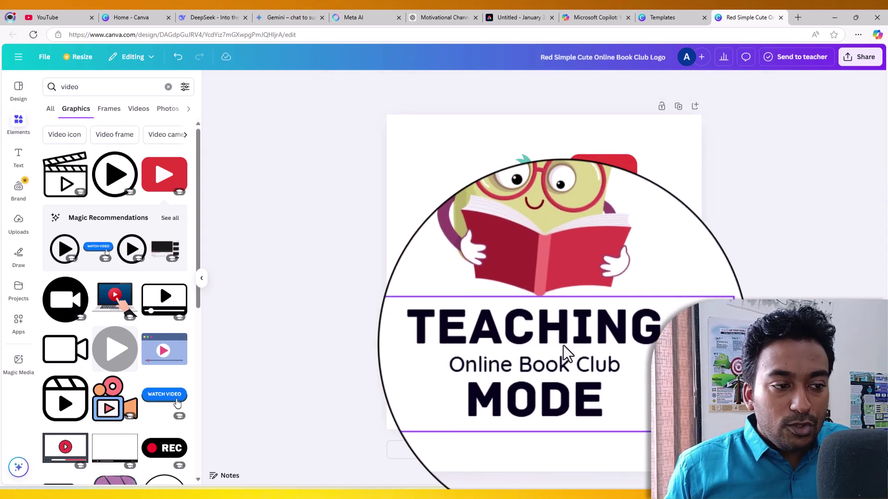
- Change the logo's main title text to "NAME"
double_click(564, 346)
text(N)
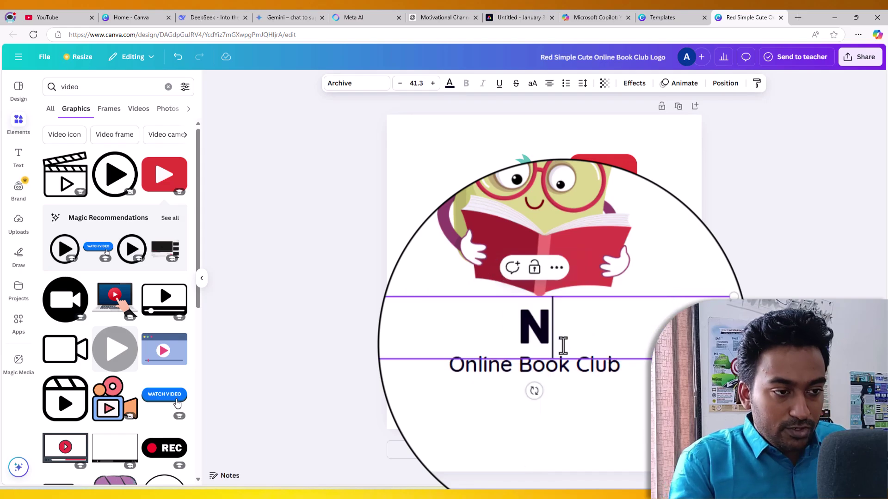
text(AME)
click(761, 259)
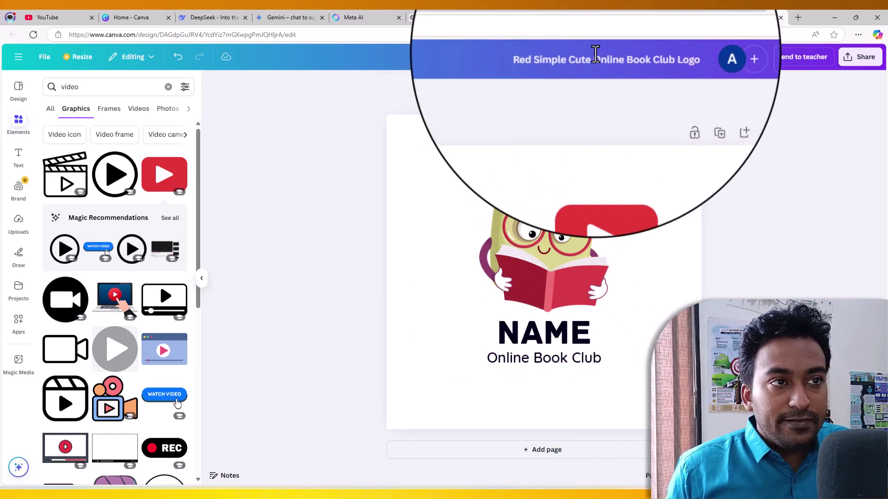
click(658, 19)
click(747, 17)
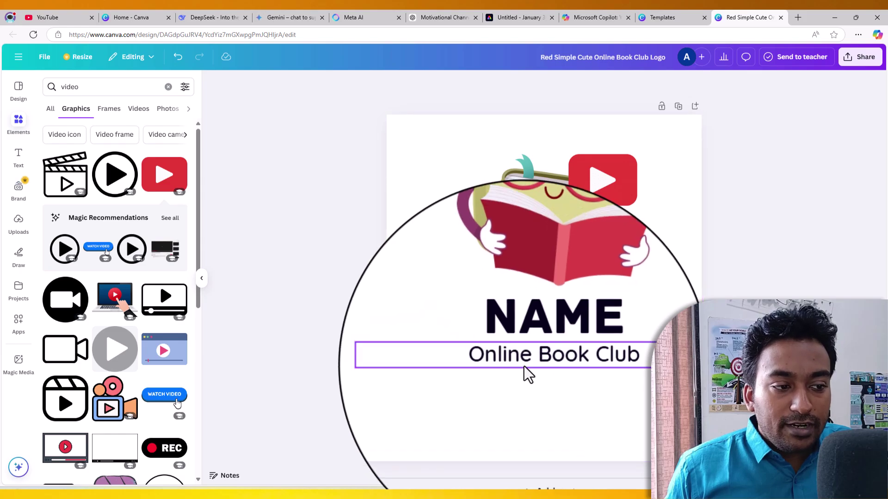
click(793, 189)
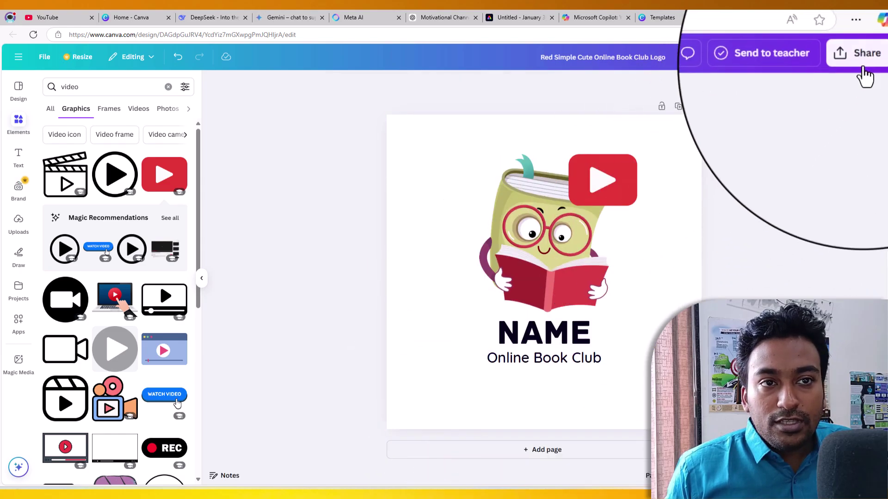
- Return to the Canva template results and create a blank custom-size design of 1000 × 1000 px
click(662, 17)
click(787, 75)
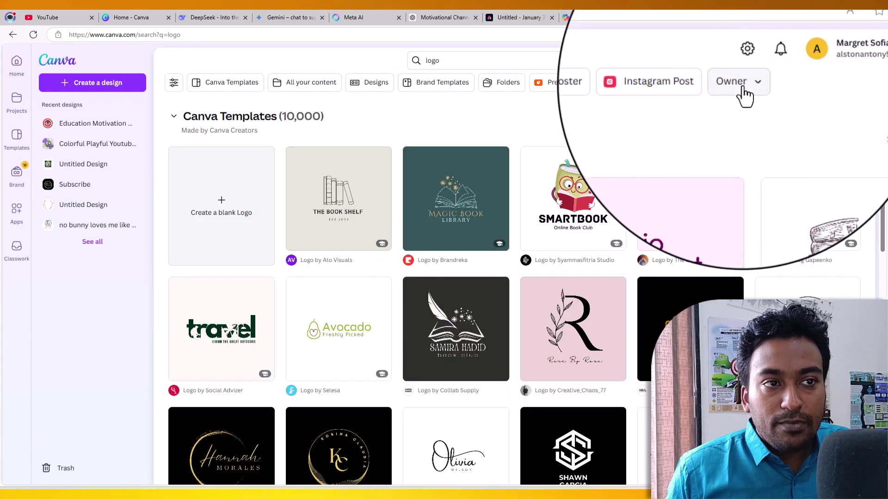
click(127, 86)
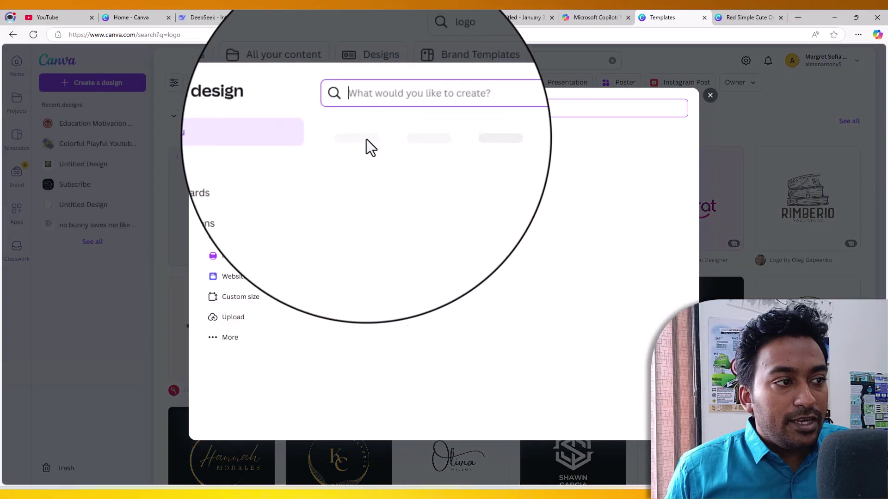
click(240, 297)
text(100)
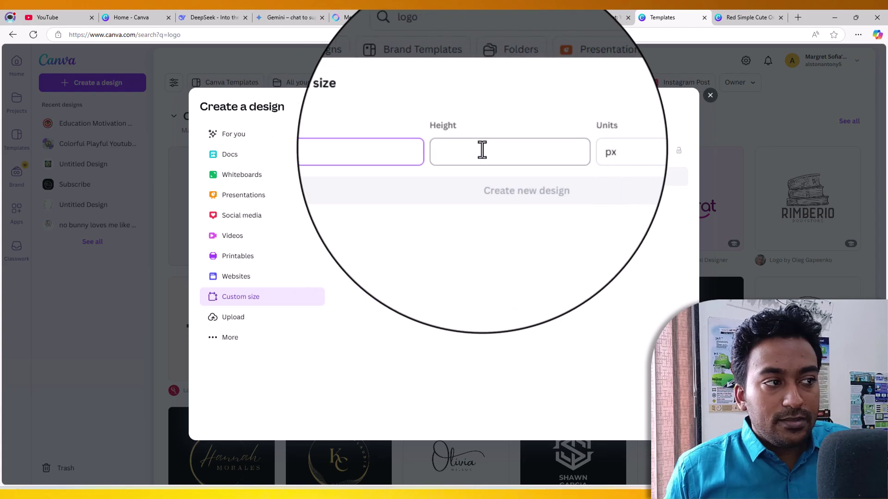
click(495, 151)
text(1000)
click(513, 188)
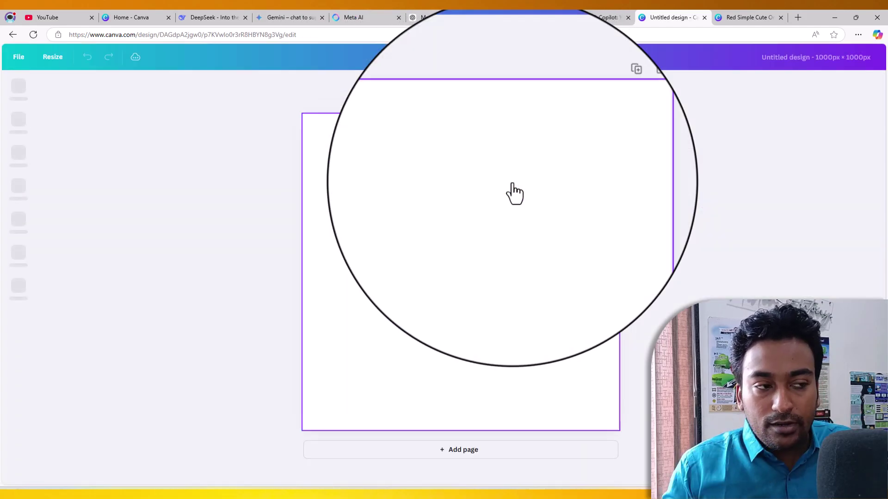
- Search the design elements for "cooking" and browse the matching graphics
click(18, 127)
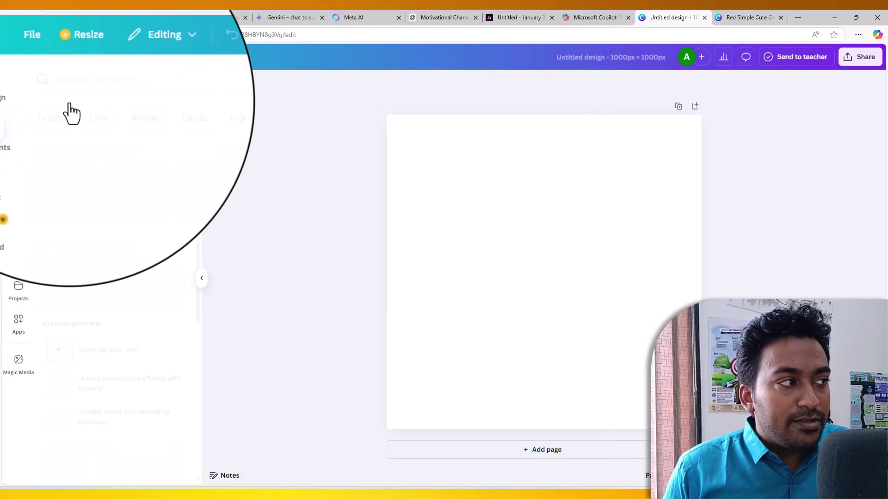
click(82, 92)
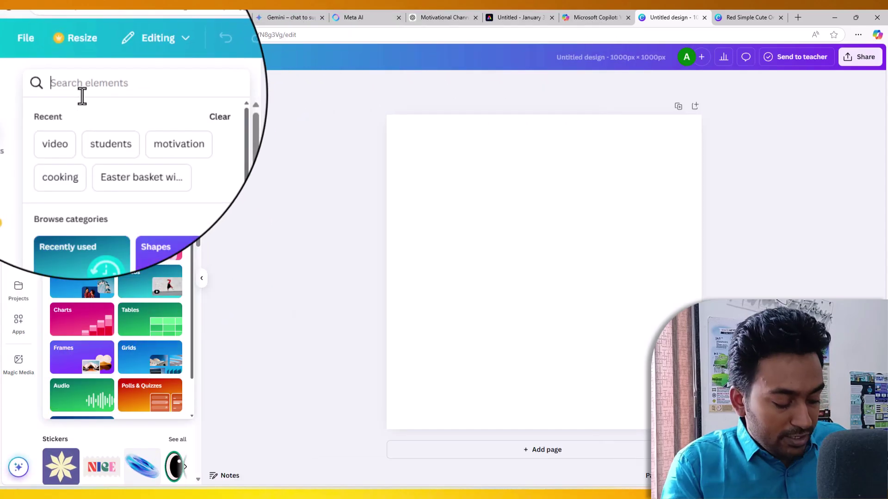
text(cooking)
key(Return)
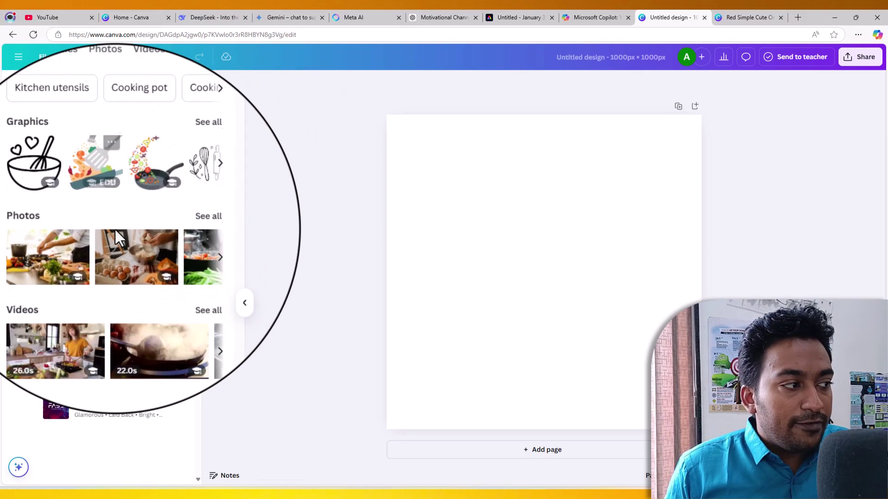
click(178, 160)
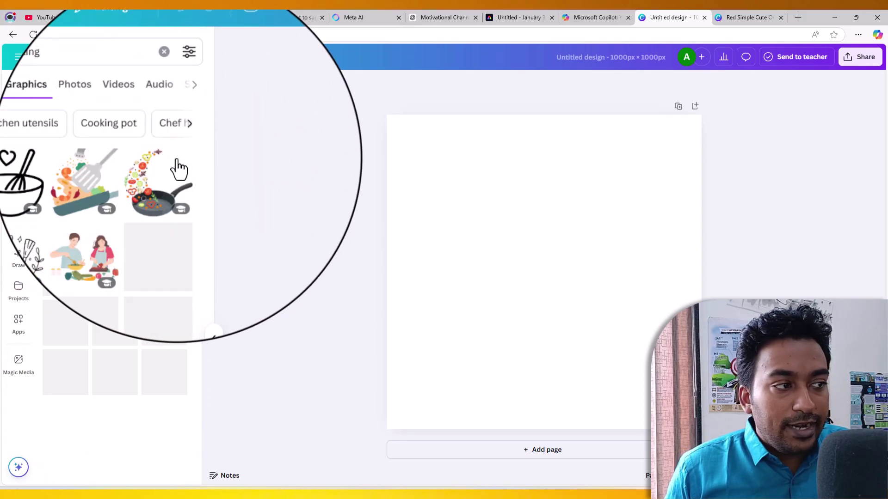
scroll(172, 235, down, 2)
scroll(172, 236, down, 4)
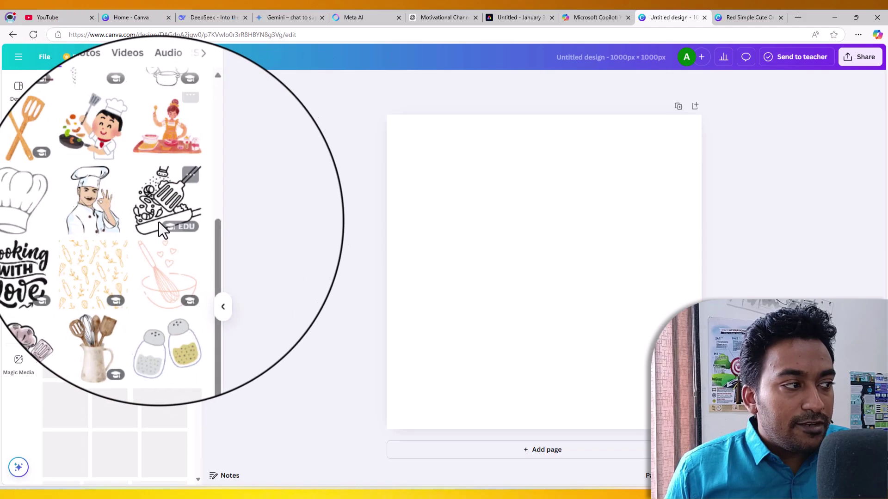
- Place the "Cooking with Love" lettering on the page, enlarge it to nearly fill the canvas and centre it
drag(65, 257, 514, 250)
drag(479, 193, 407, 129)
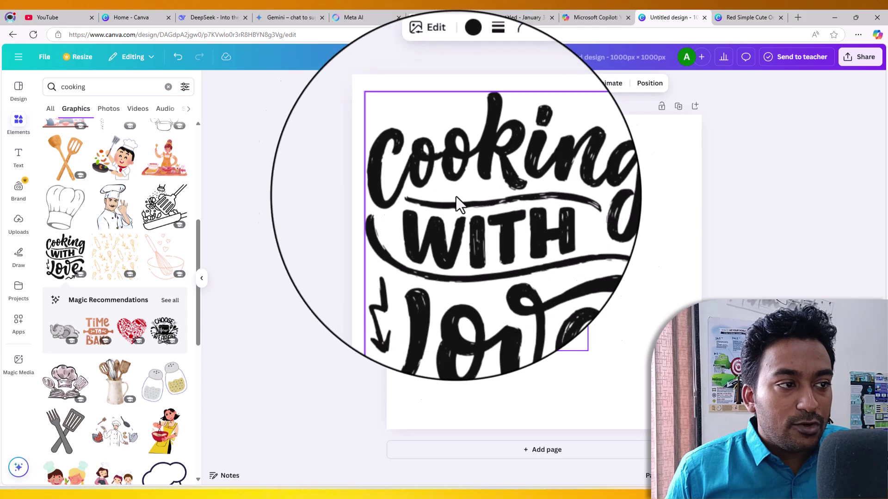
drag(589, 353, 634, 436)
drag(580, 326, 599, 322)
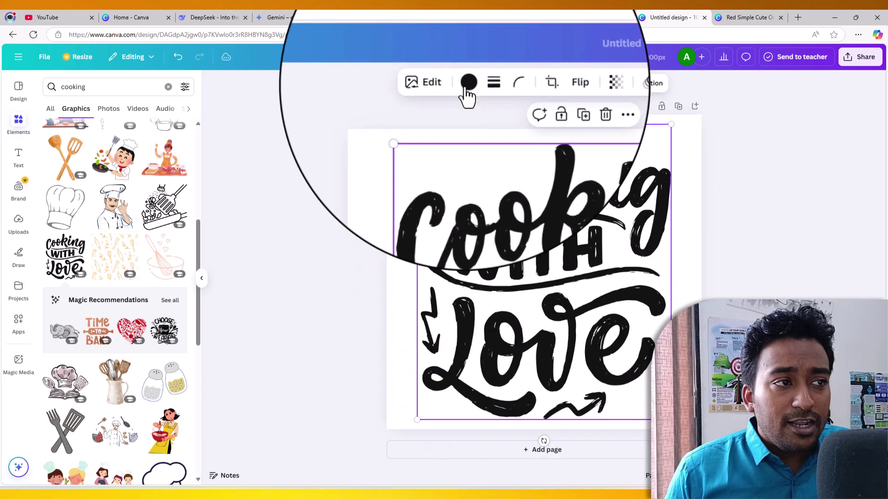
- Recolour the "Cooking with Love" lettering with the dark navy from the brand kit's colour palette
click(467, 83)
click(81, 218)
click(61, 224)
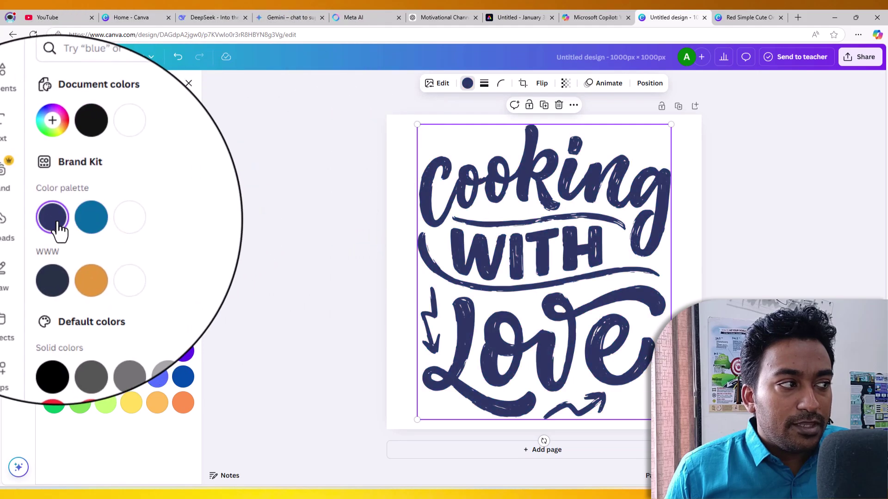
- Add a heading text box to the cooking design and look through the available fonts
click(19, 157)
click(132, 204)
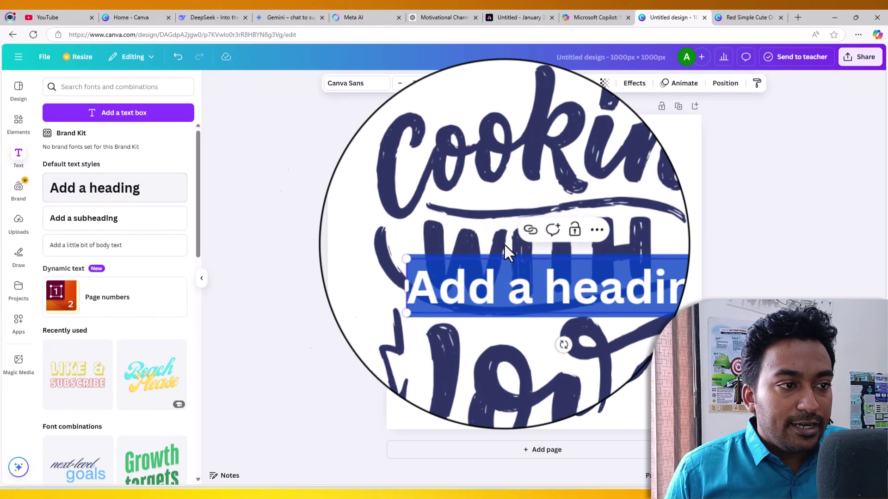
click(358, 86)
scroll(125, 258, down, 6)
click(683, 260)
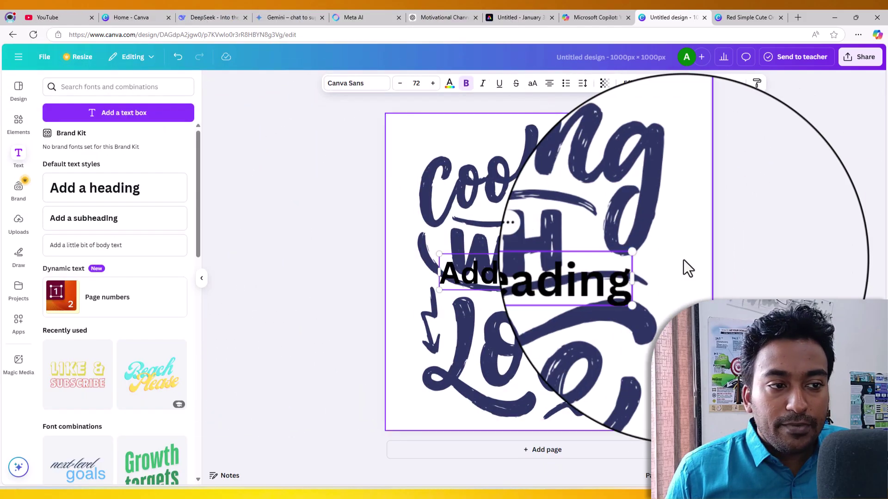
- Close the cooking profile picture design and return to the YouTube channel creation form
click(696, 18)
click(619, 12)
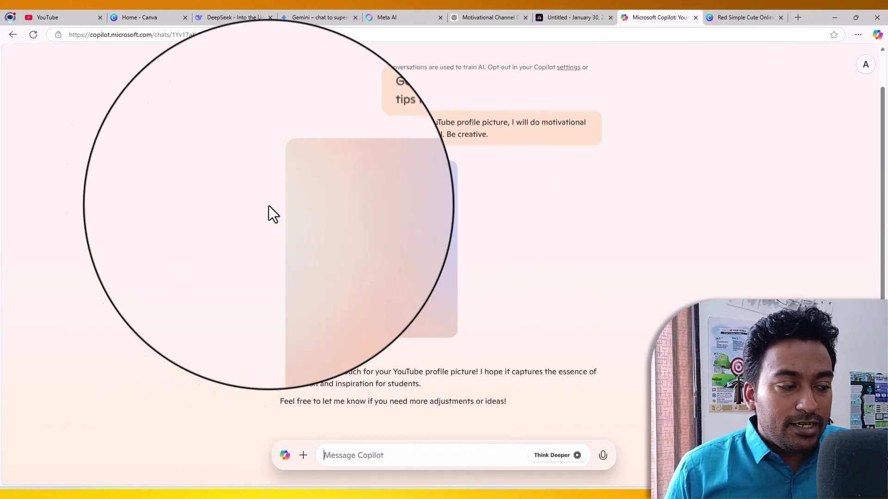
click(88, 18)
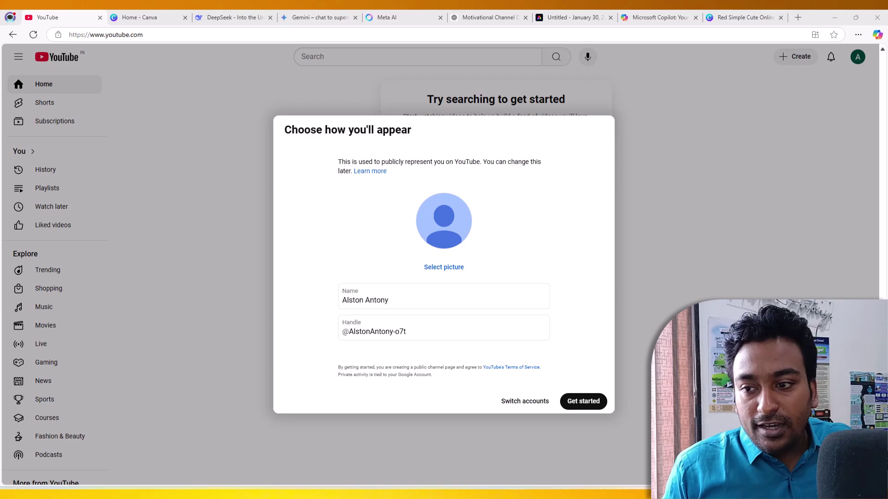
- Start a new chat in ChatGPT and switch to the empty DeepSeek chat
click(218, 16)
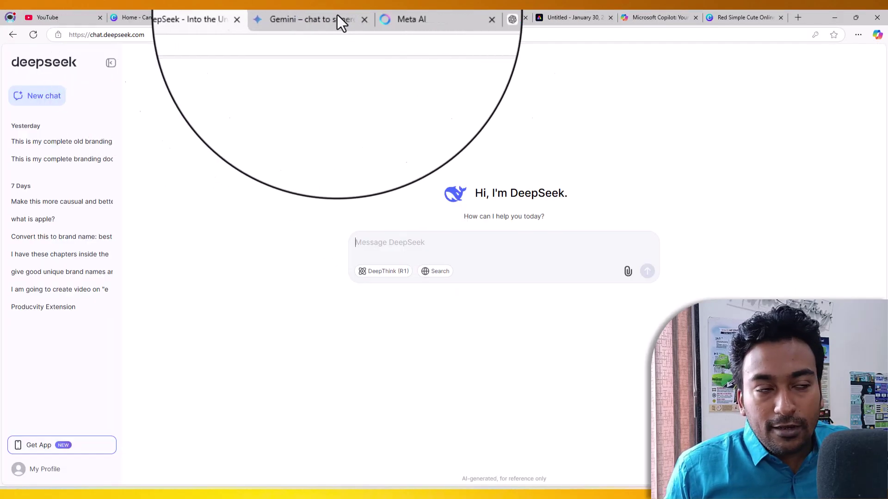
click(479, 17)
click(70, 83)
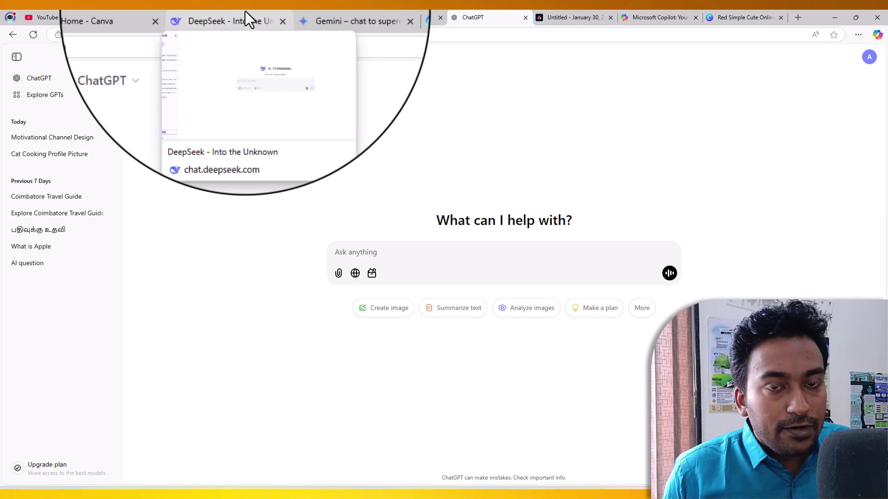
click(240, 17)
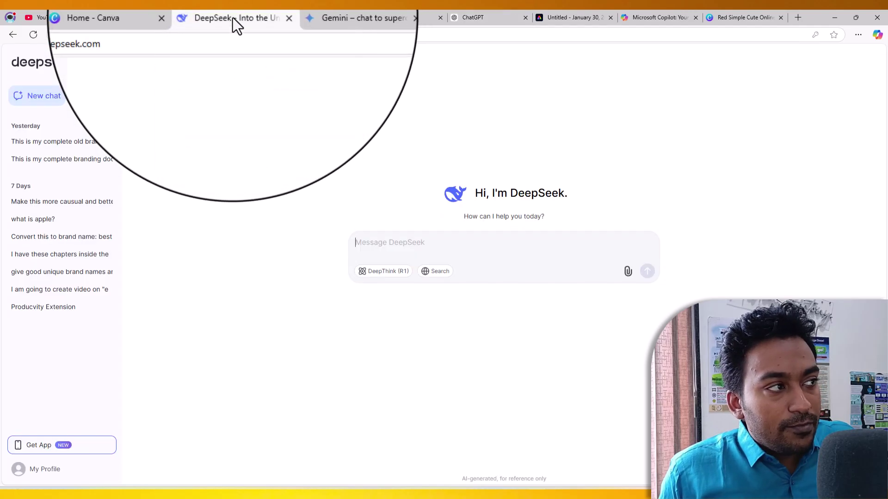
key(ctrl+v)
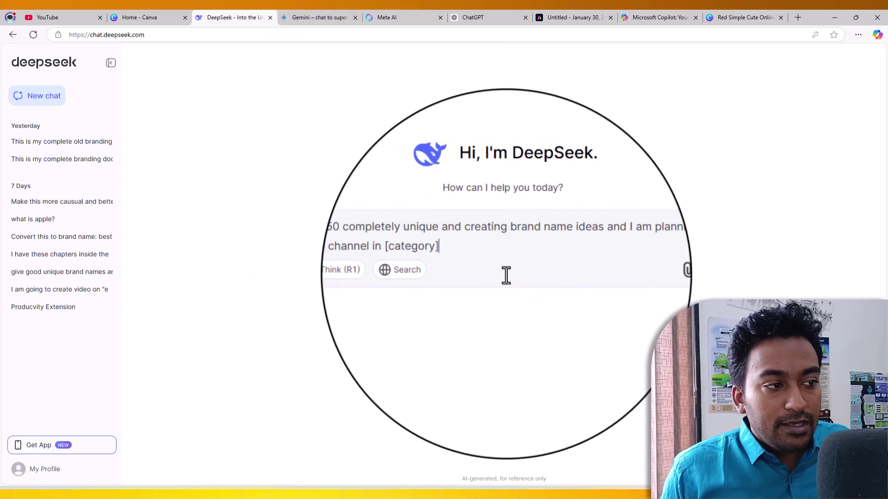
key(Return)
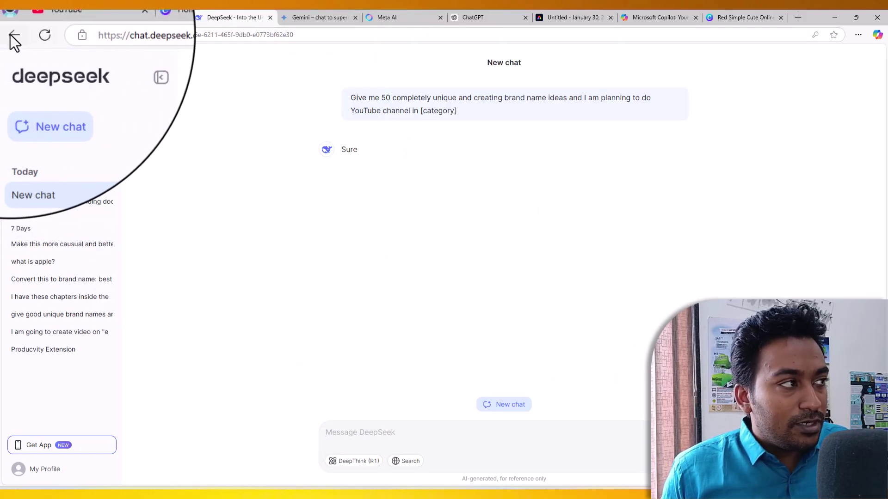
click(12, 34)
- Ask DeepSeek "Give me 50 completely unique and creating brand name ideas and I am planning to do YouTube channel in students motivational tips."
key(ctrl+v)
drag(423, 253, 479, 262)
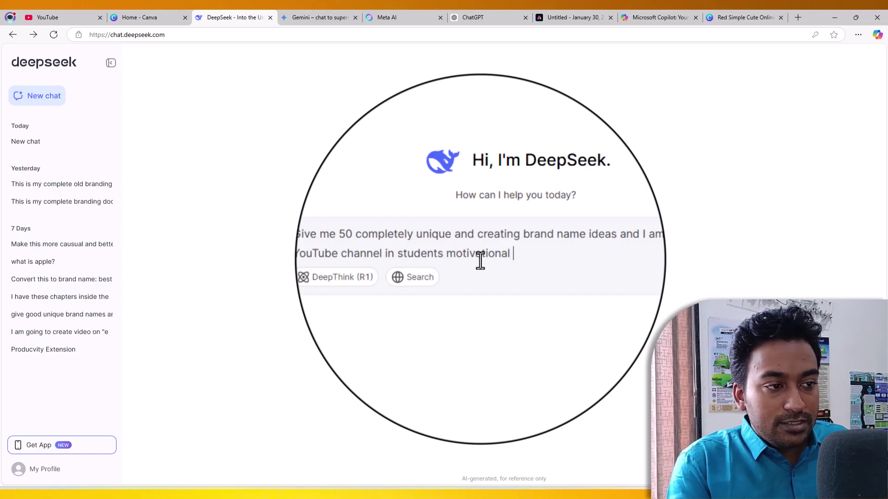
text(el)
key(ctrl+a)
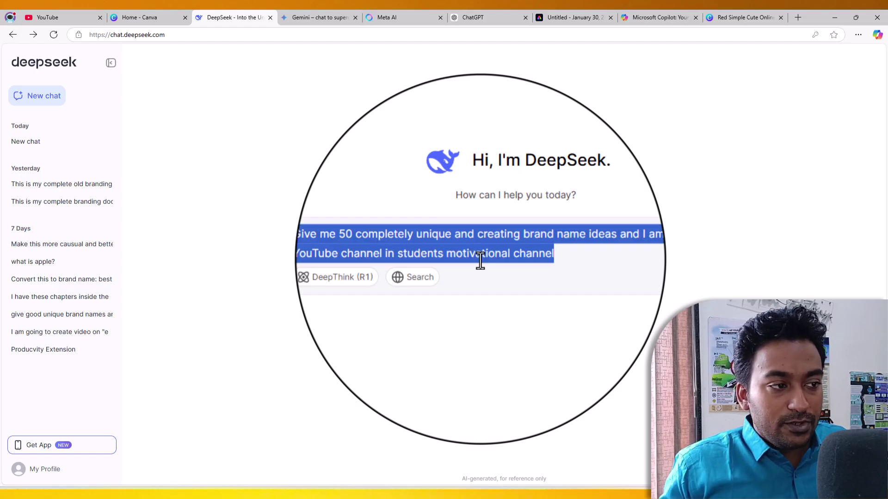
click(511, 256)
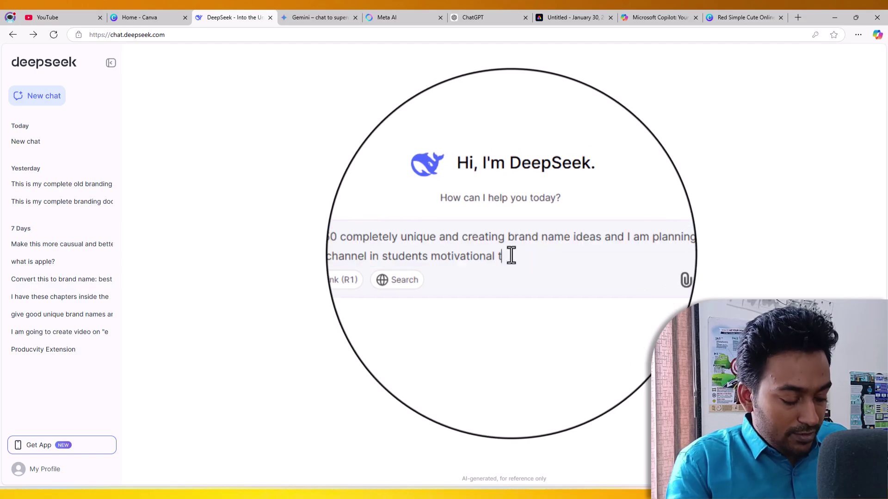
key(ctrl+a)
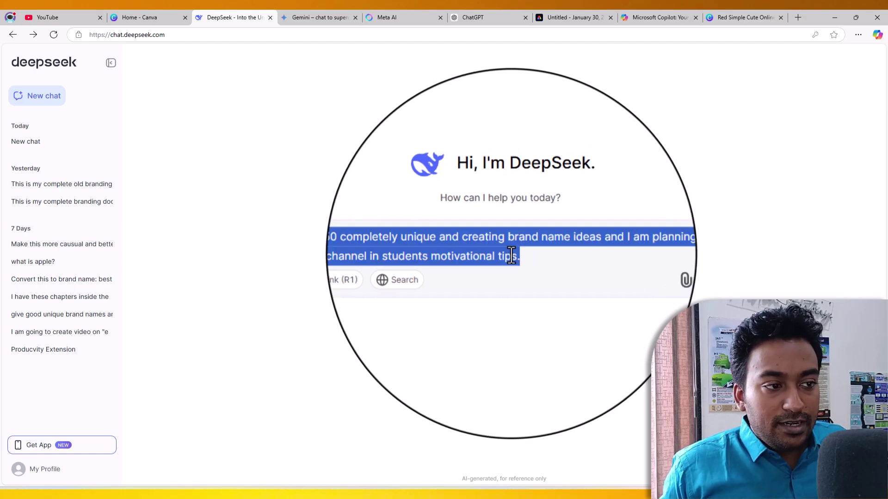
key(Return)
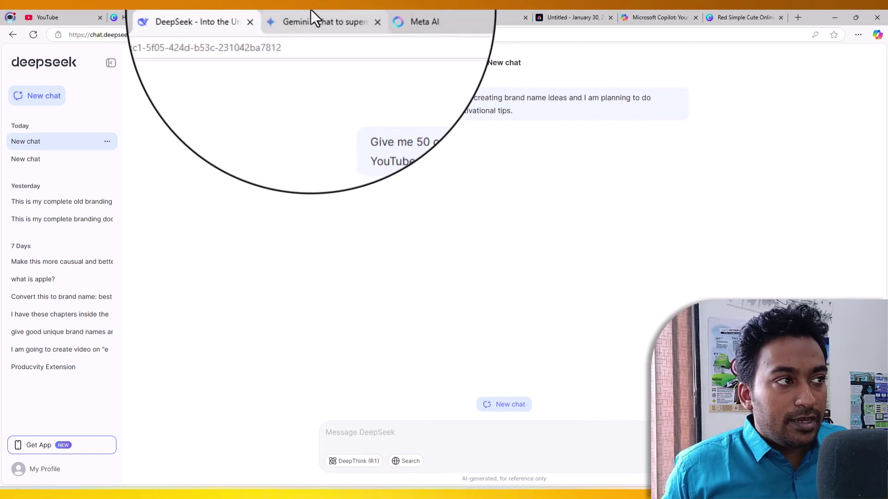
- Switch to Gemini, dismiss the welcome notice and submit the same prompt for 50 student motivation brand names
click(314, 17)
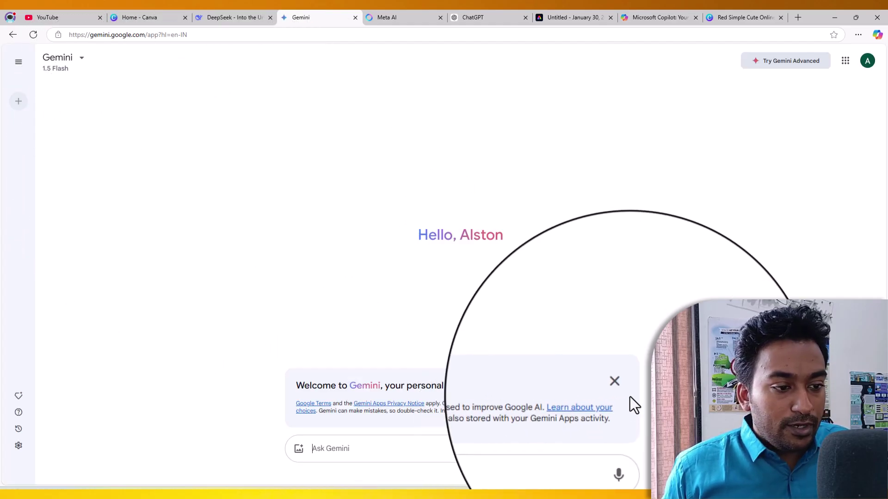
click(619, 389)
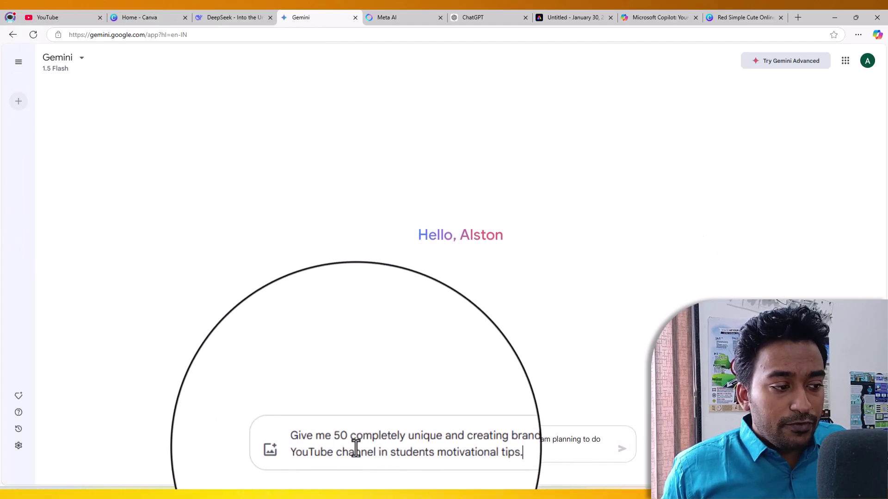
key(Return)
- Switch to Meta AI and submit the same prompt for 50 student motivational YouTube channel names
click(399, 16)
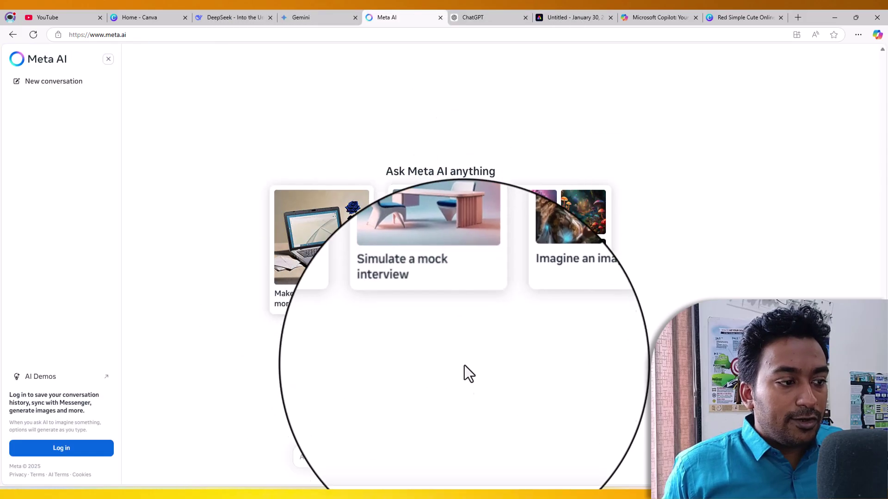
click(392, 453)
text(Give me 50 completely unique and creating brand name ideas and I am planning to do YouTube channel in students motivational tips.)
key(Return)
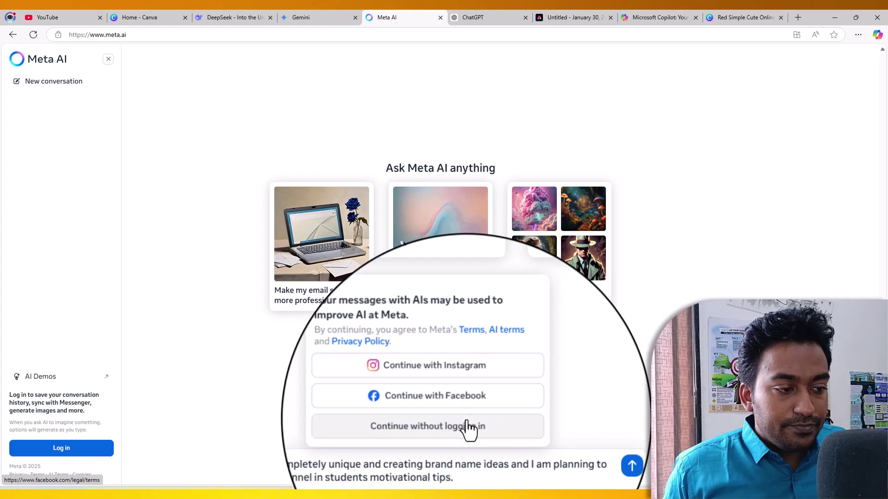
- Continue in Meta AI without logging in and confirm the age by selecting the birth year
click(468, 426)
click(446, 390)
scroll(412, 422, down, 9)
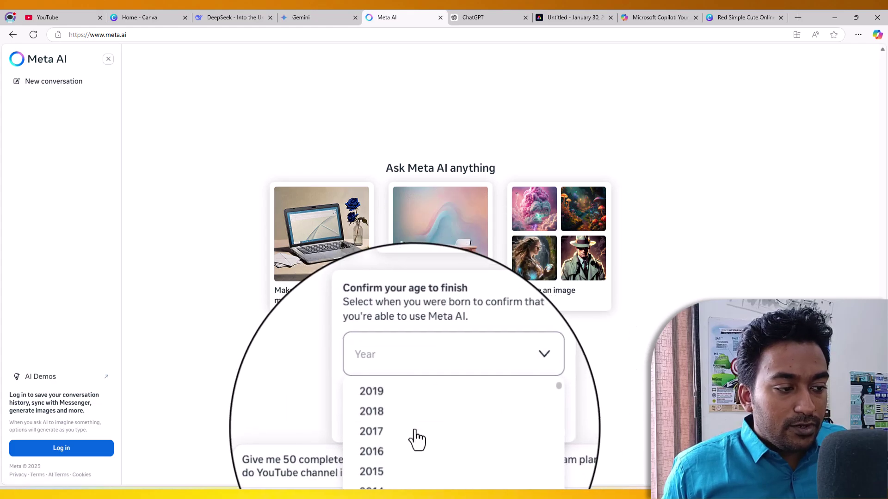
click(416, 455)
click(500, 423)
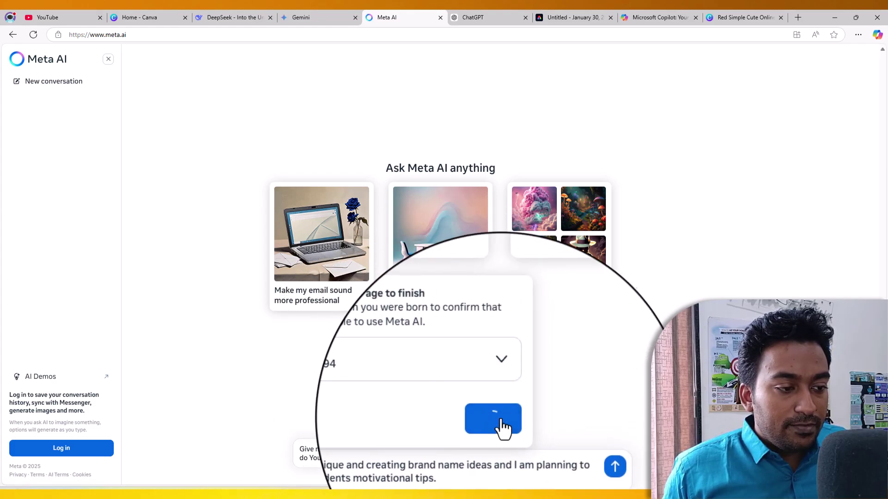
- Switch to ChatGPT and submit the same request for 50 unique brand names for the students motivational tips channel
click(465, 13)
click(430, 252)
text(Give me 50 completely unique and creating brand name ideas and I am planning to do YouTube channel in students motivational tips.)
key(Return)
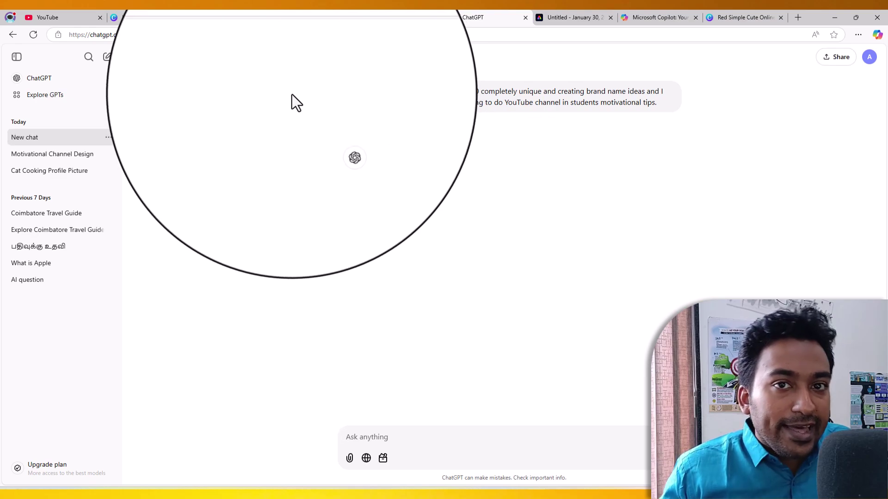
- Switch to DeepSeek and read through its whole list of brand name ideas
click(232, 22)
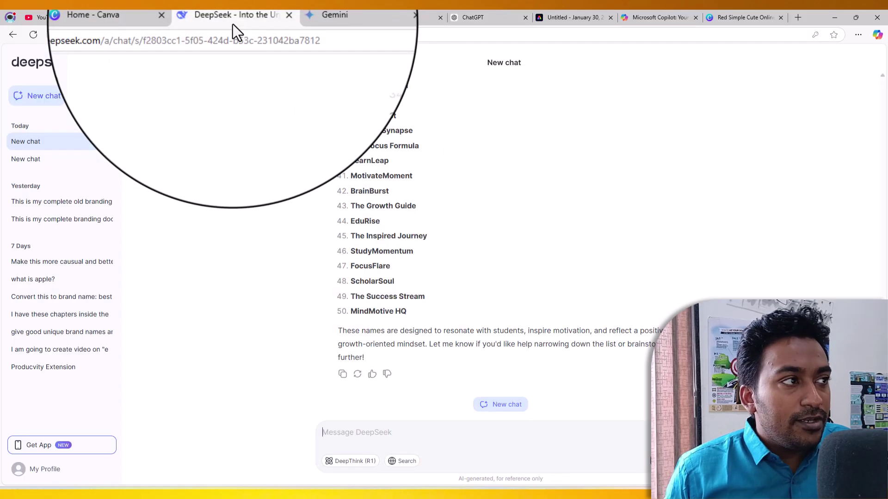
scroll(464, 146, up, 5)
scroll(468, 140, up, 7)
scroll(367, 140, down, 1)
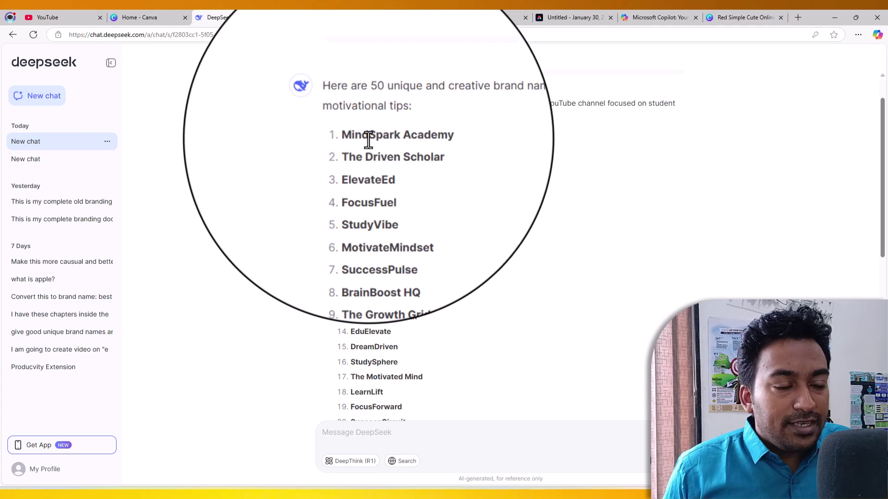
scroll(377, 141, down, 5)
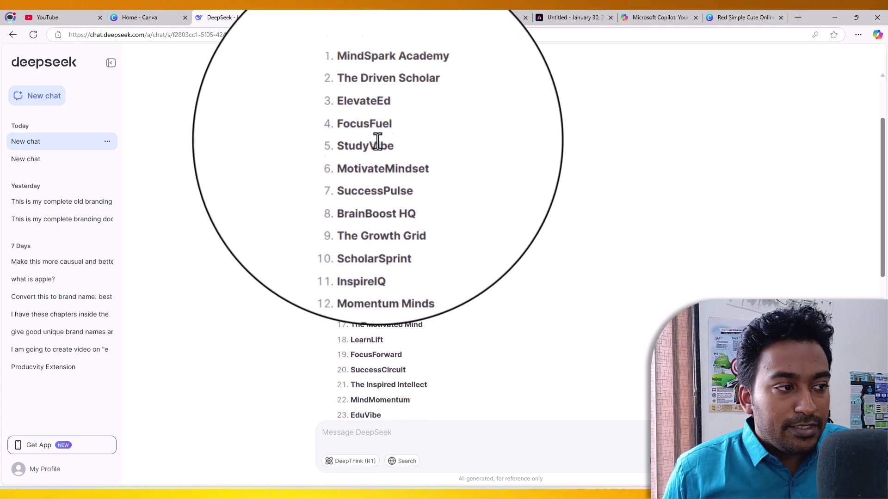
scroll(378, 141, down, 5)
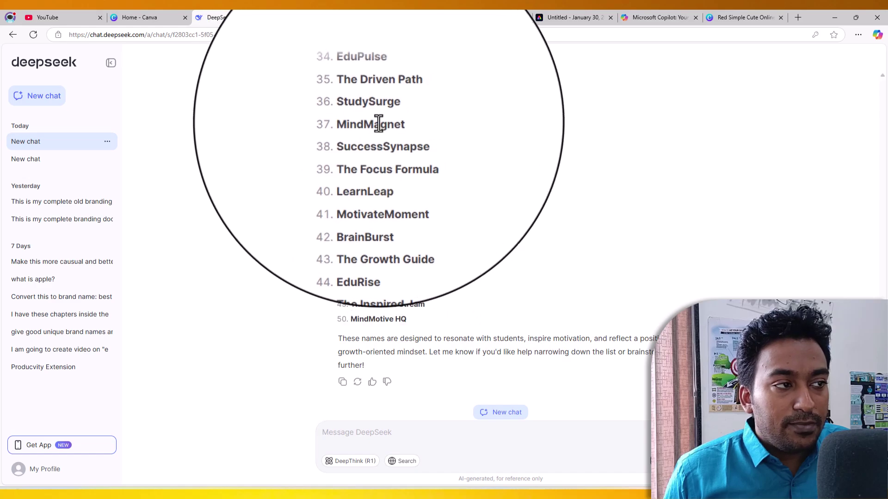
- Compare the brand name lists generated by Gemini, Meta AI and ChatGPT
click(334, 18)
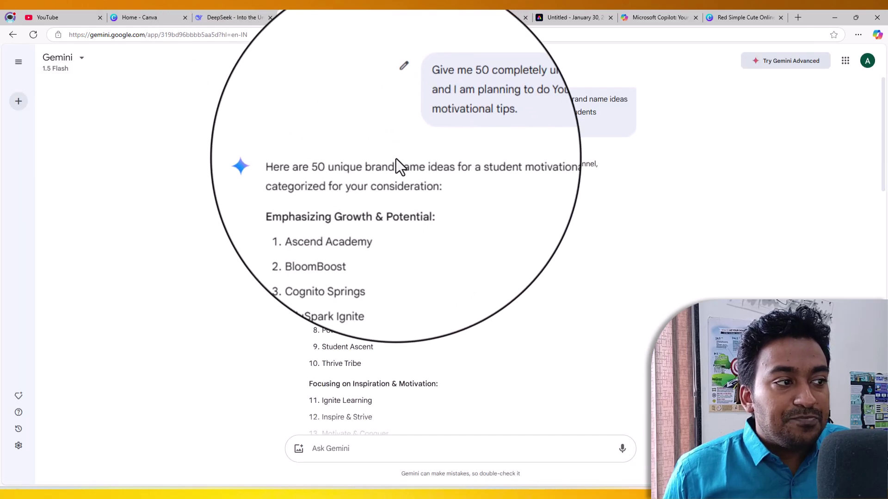
scroll(351, 129, down, 3)
scroll(343, 118, down, 2)
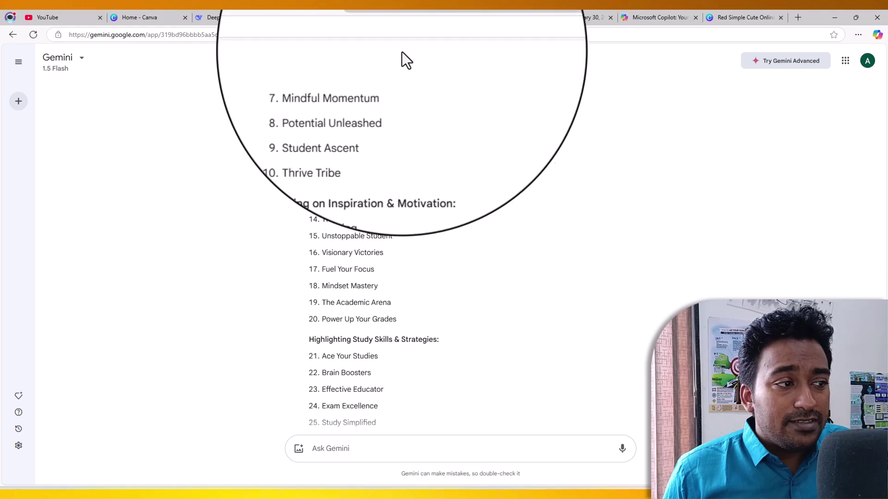
click(407, 17)
scroll(454, 92, down, 9)
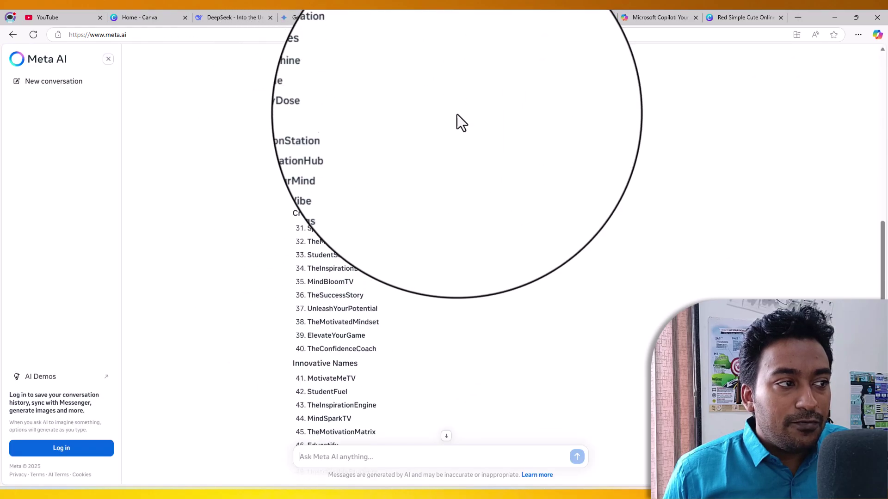
click(484, 19)
scroll(485, 140, down, 10)
scroll(485, 139, down, 2)
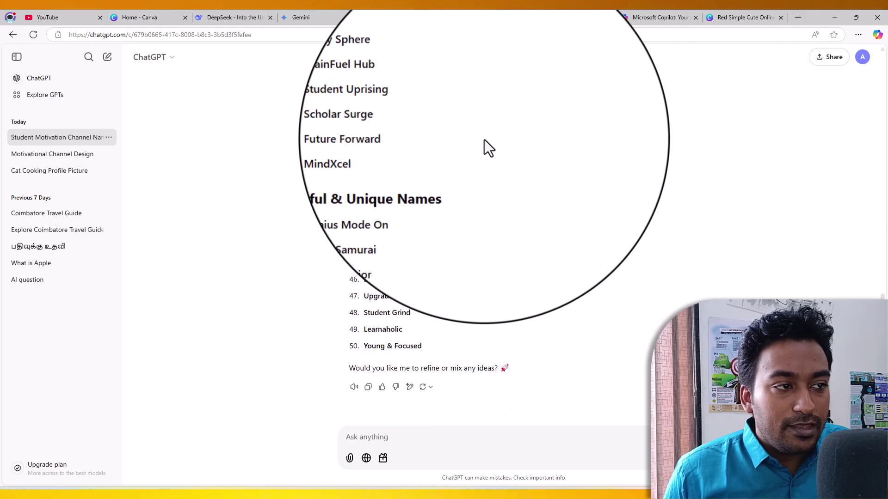
scroll(484, 139, up, 8)
scroll(482, 137, up, 8)
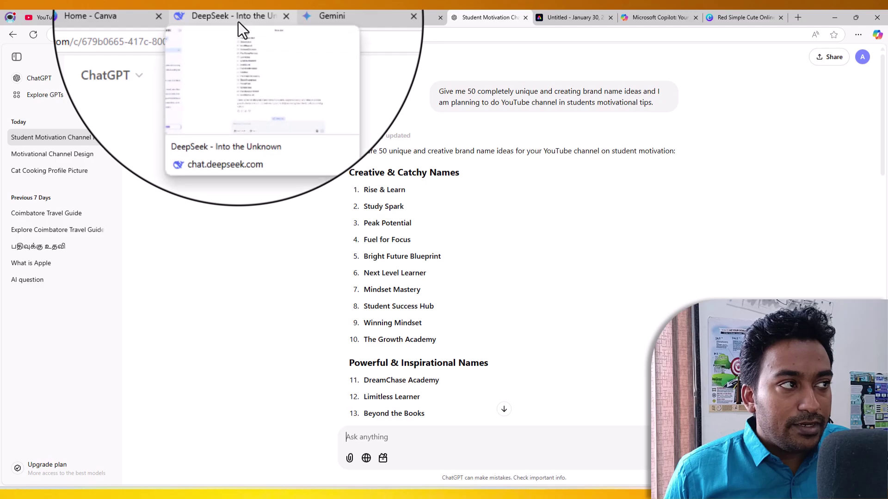
- Return to Meta AI's list and copy the name "DreamBigTV" from the inspirational names
click(343, 12)
click(384, 11)
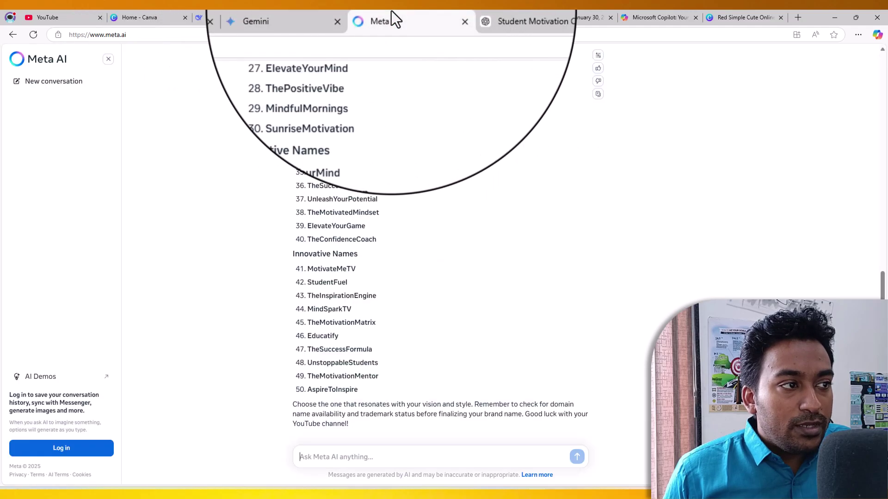
scroll(345, 93, up, 3)
scroll(344, 97, up, 8)
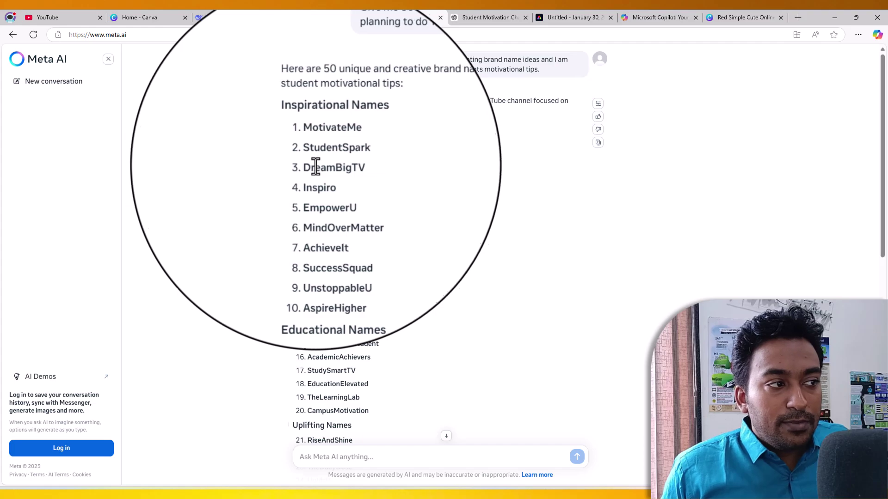
drag(309, 168, 351, 167)
- Open google.com in a new tab, search for the exact name "DreamBigTV" and check the results for existing uses
click(795, 22)
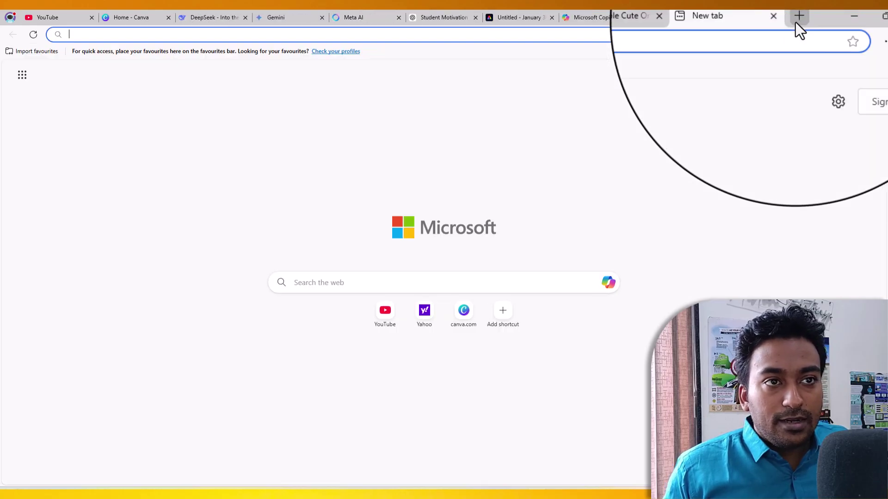
text(google.com)
key(Return)
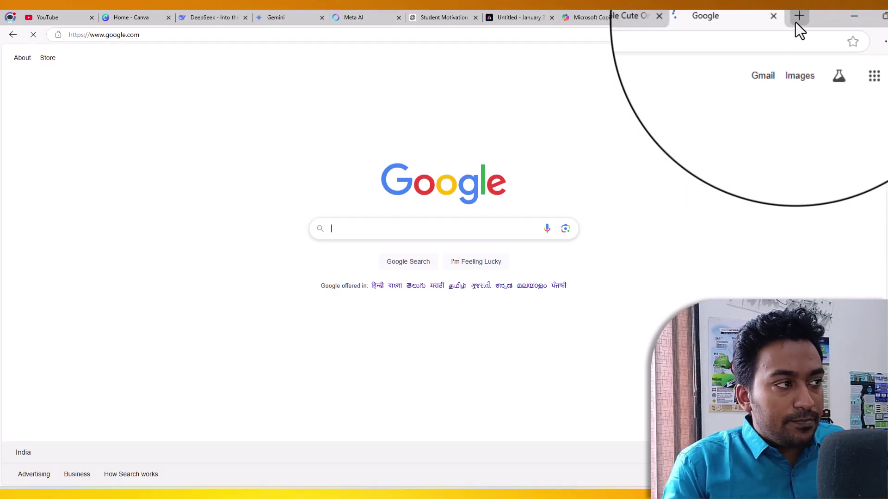
text("DreamBigTV)
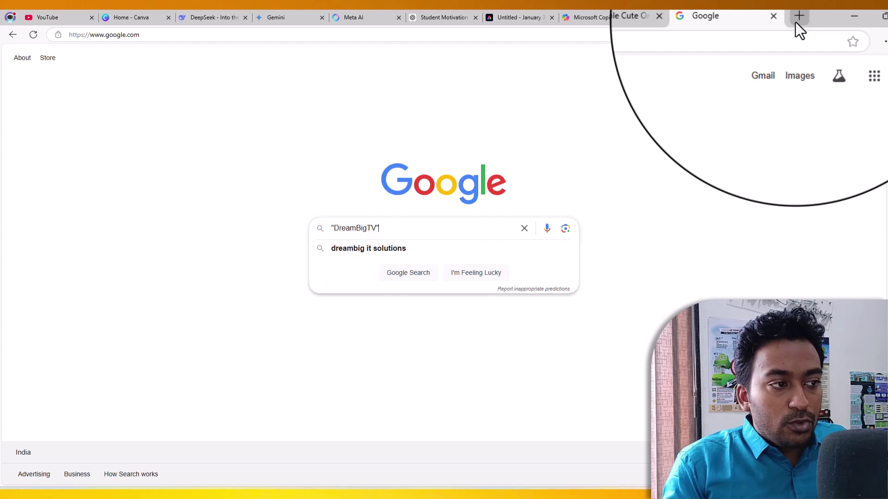
key(Return)
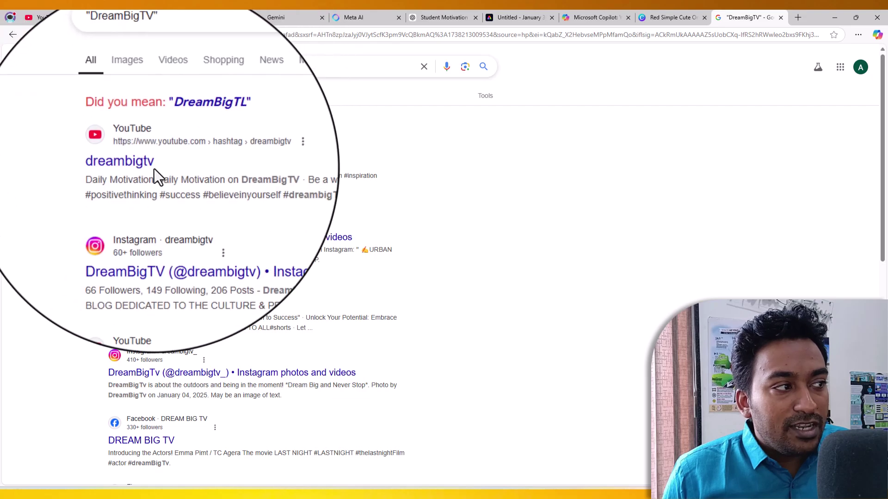
scroll(165, 246, down, 2)
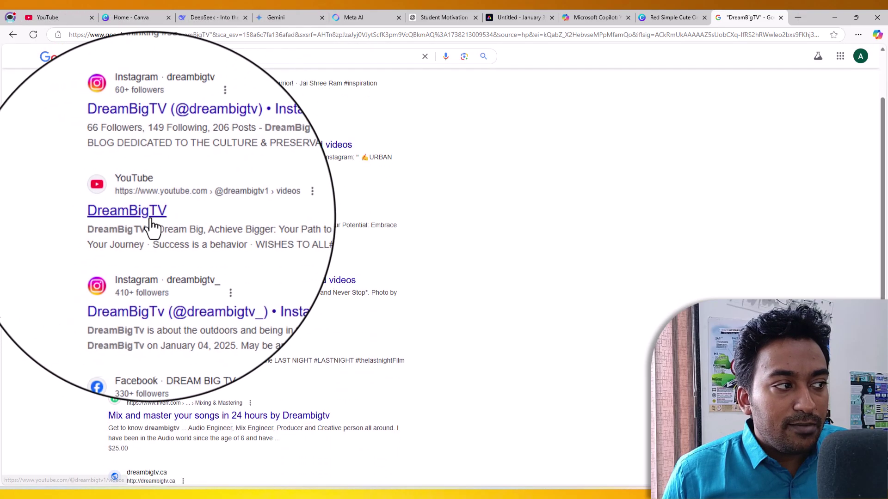
- Read through the remaining Google results for "DreamBigTV" to see who already uses the name
scroll(157, 224, down, 2)
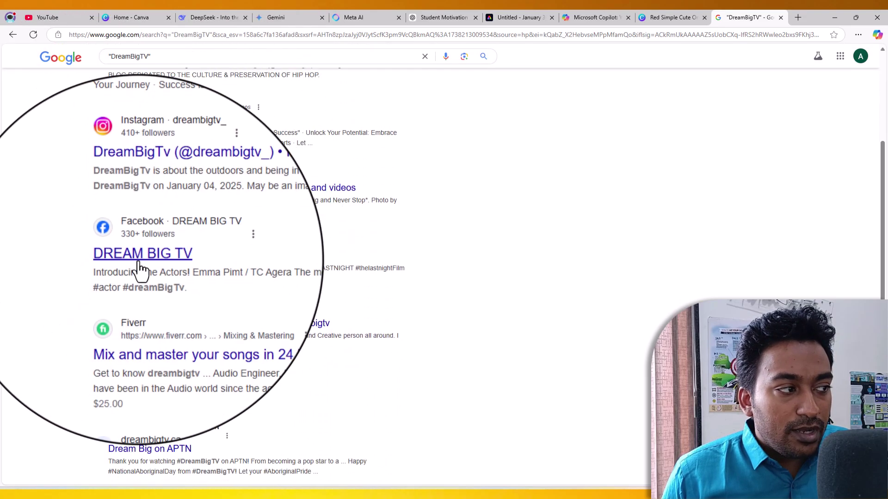
scroll(199, 198, down, 2)
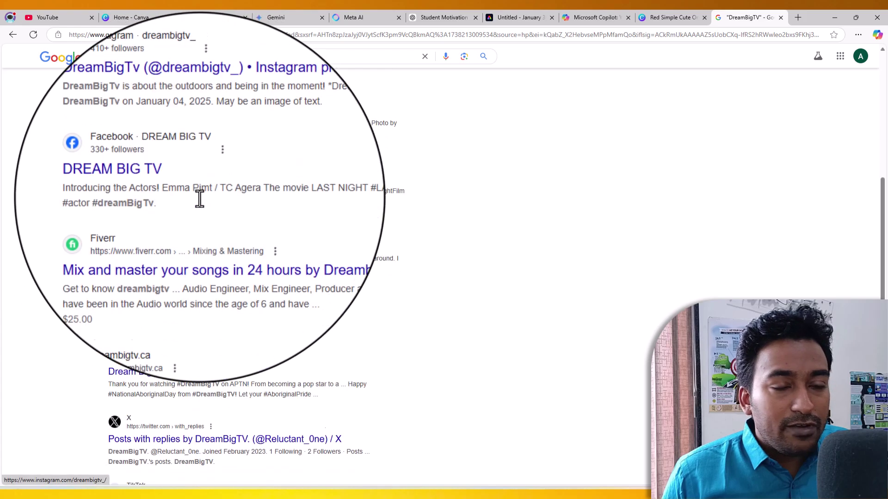
scroll(200, 199, down, 1)
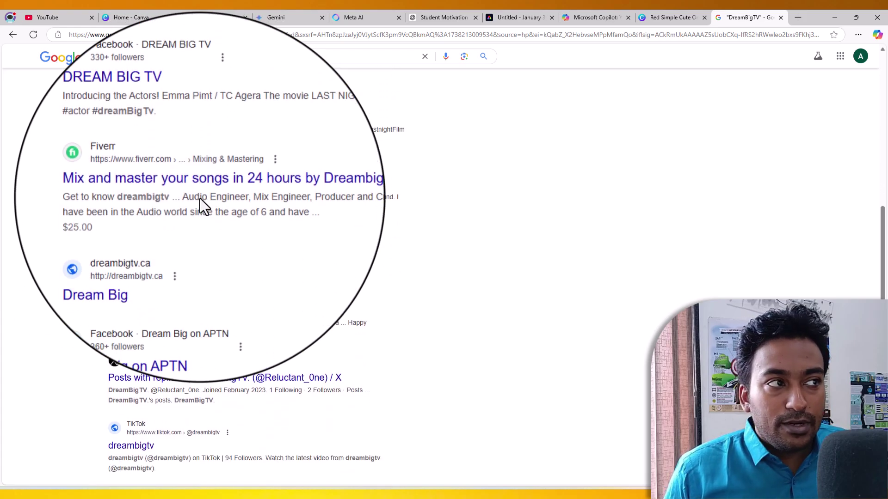
scroll(200, 199, down, 1)
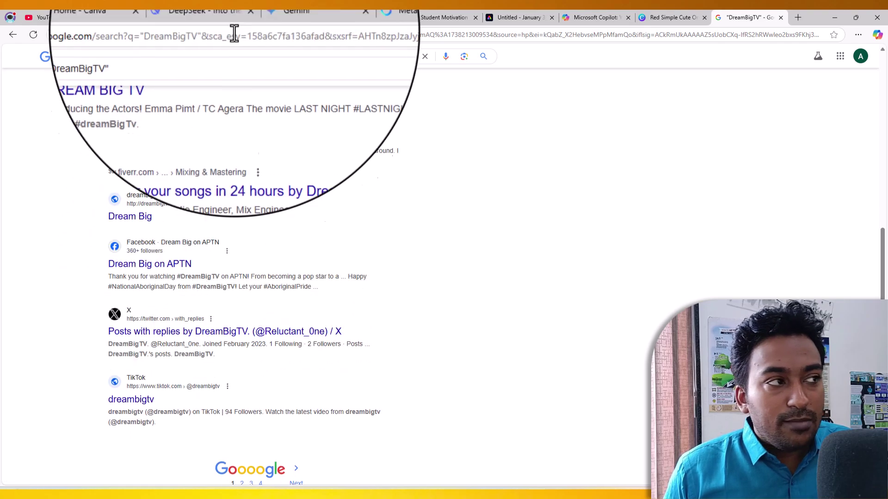
- Copy "MindMagnet" from DeepSeek's name list and search Google for the exact phrase "MindMagnetTV"
click(220, 14)
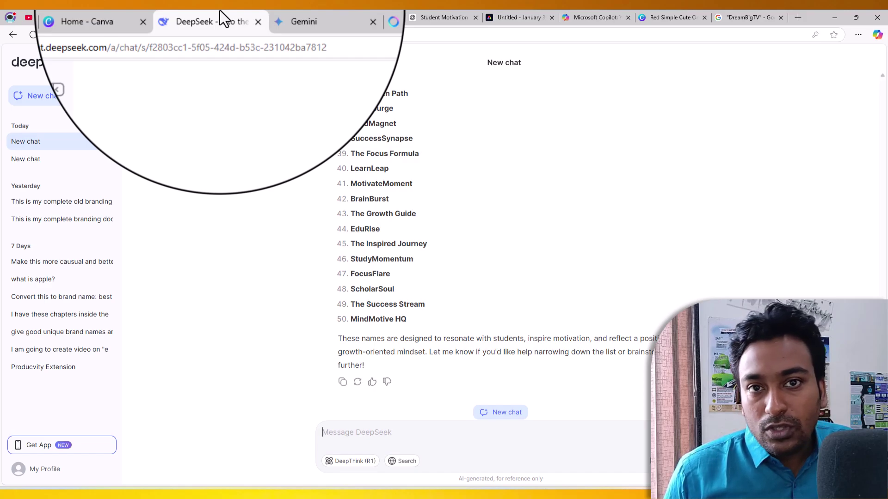
double_click(386, 123)
key(ctrl+c)
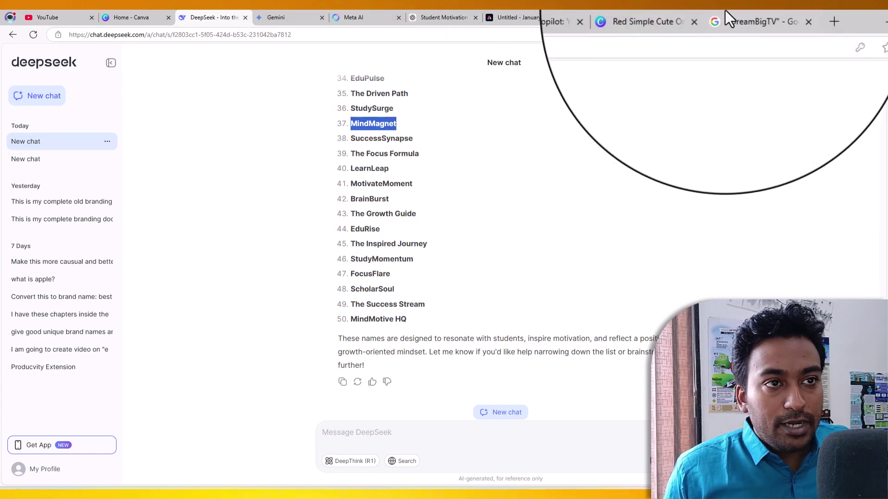
click(721, 17)
drag(141, 57, 97, 57)
key(ctrl+v)
key(Return)
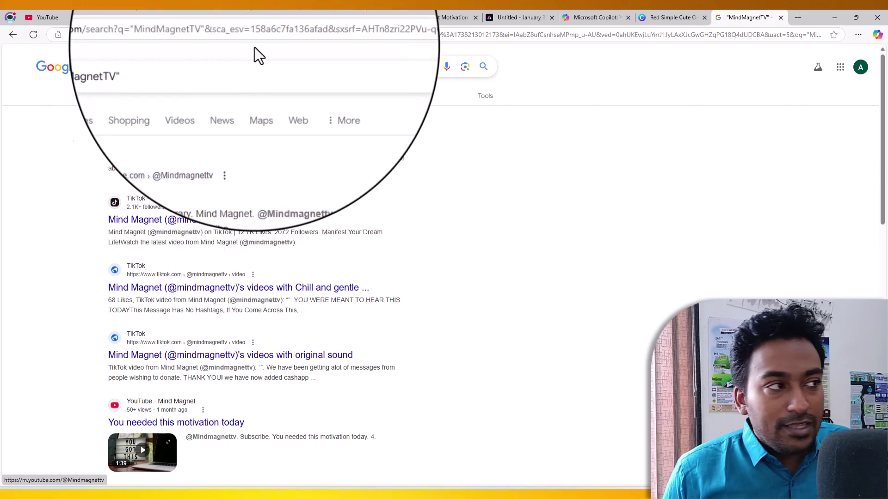
- Copy "EduRise" from DeepSeek's name list, search Google for the exact phrase "EduRiseTV" and decline sharing the precise location
click(208, 17)
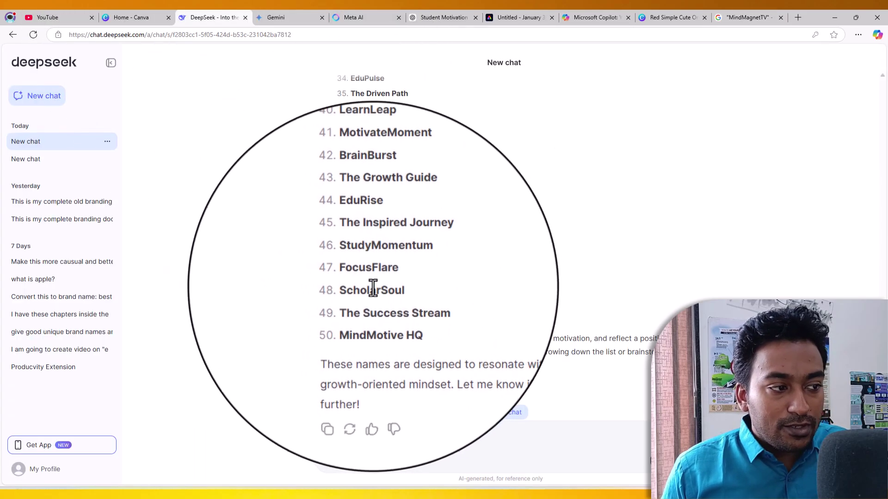
click(359, 231)
double_click(359, 230)
key(ctrl+c)
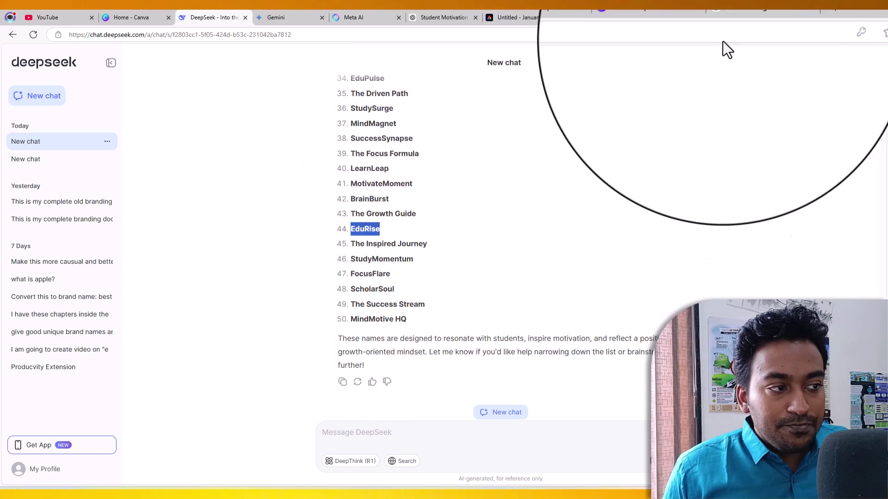
click(748, 18)
drag(102, 68, 179, 65)
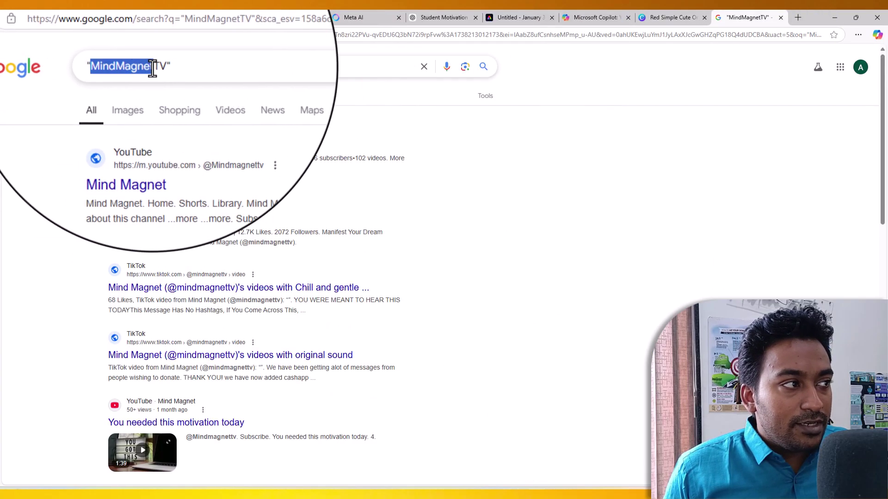
key(ctrl+v)
key(Return)
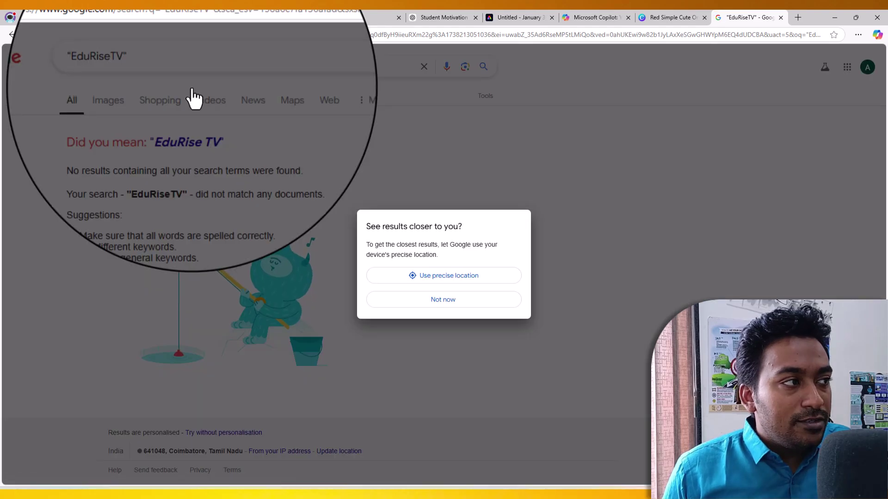
click(418, 303)
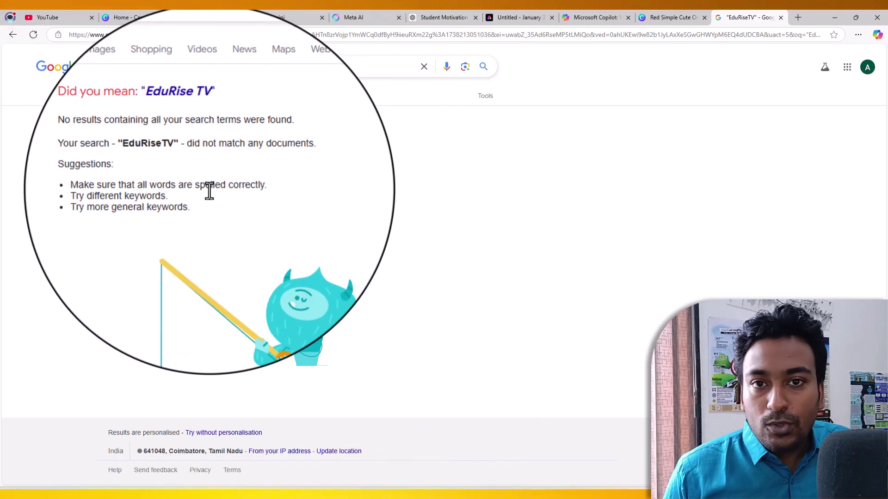
- Repeat the Google search without quotation marks as "EduRiseTV" and as "Edu Rise TV", and look through the results
click(164, 68)
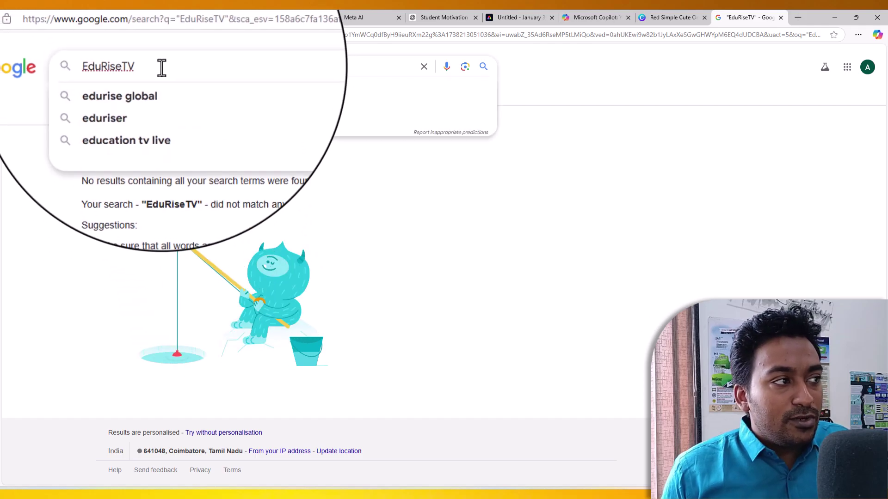
key(Return)
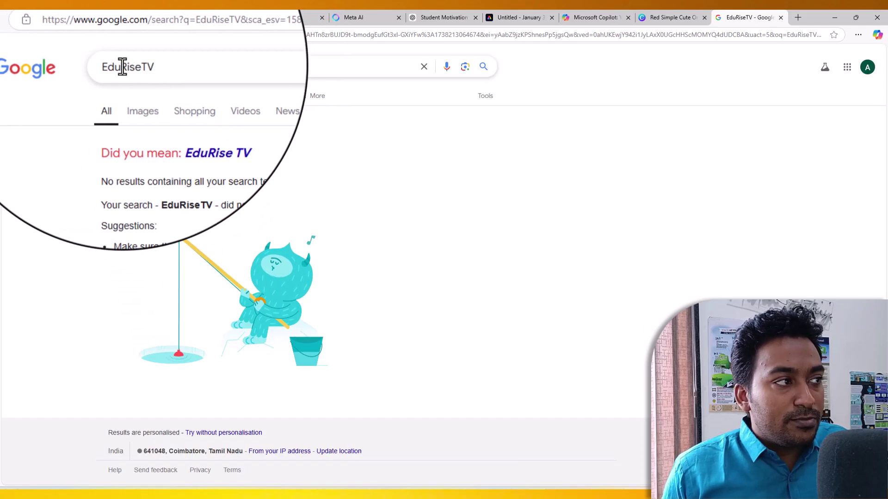
click(136, 67)
click(136, 68)
key(Return)
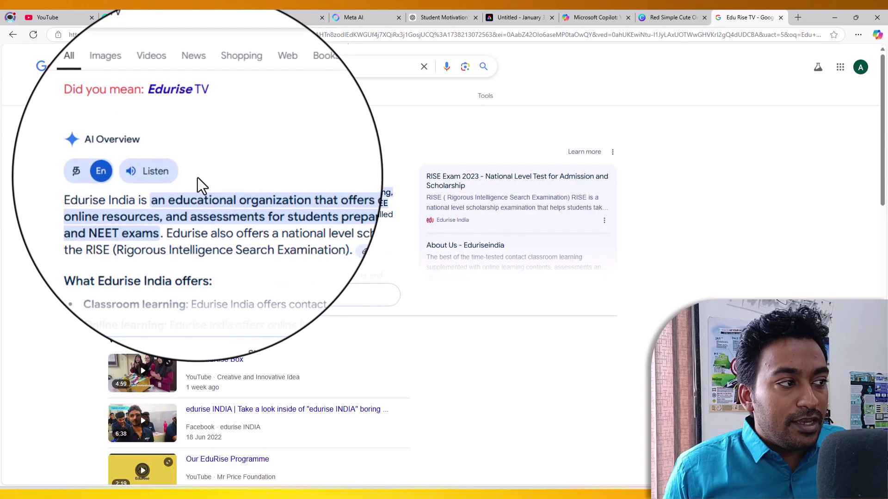
scroll(224, 218, down, 4)
scroll(214, 204, up, 4)
triple_click(148, 66)
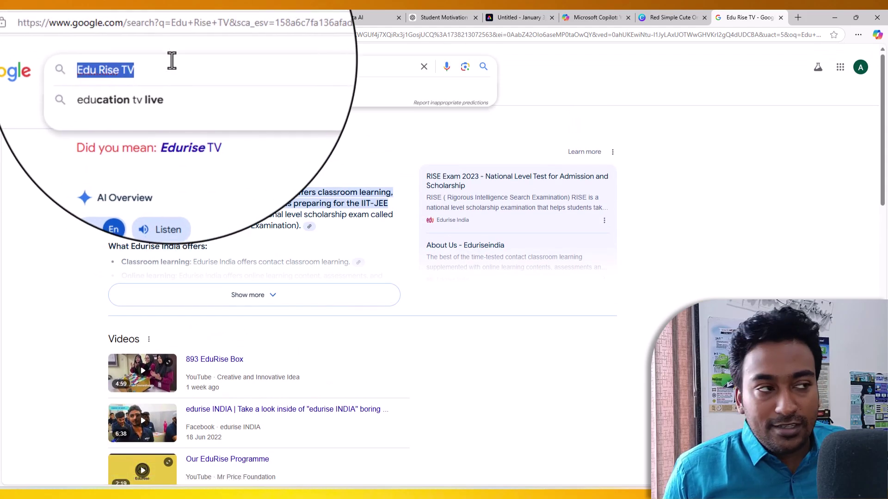
- Review the brand name lists from Gemini, Meta AI, ChatGPT and DeepSeek once more for alternative names
click(279, 14)
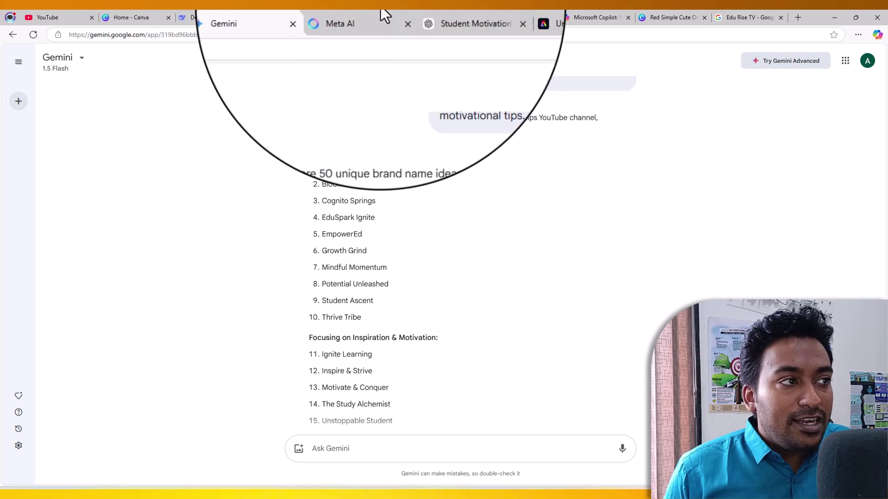
click(388, 15)
scroll(395, 206, down, 10)
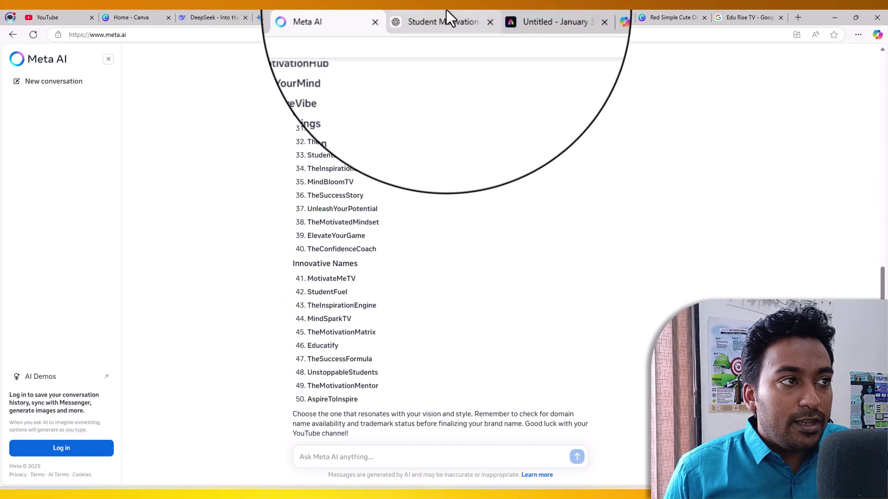
click(445, 11)
scroll(398, 206, down, 5)
click(514, 18)
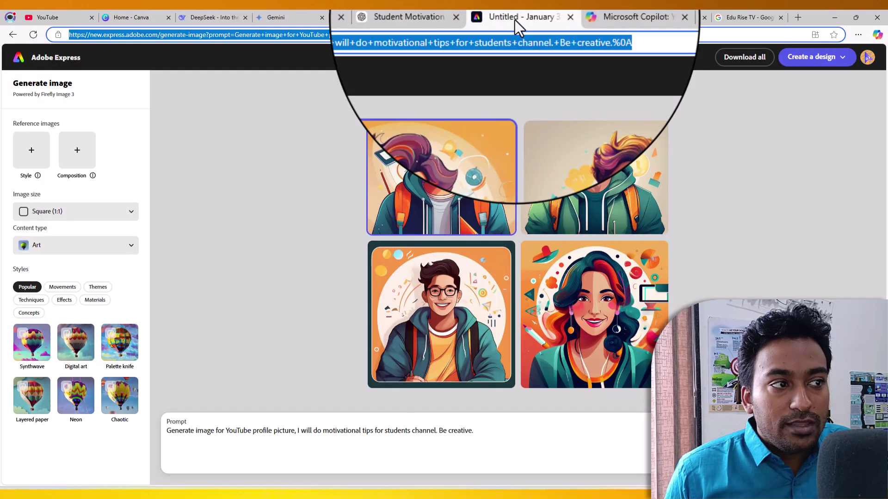
click(444, 14)
click(282, 14)
click(206, 14)
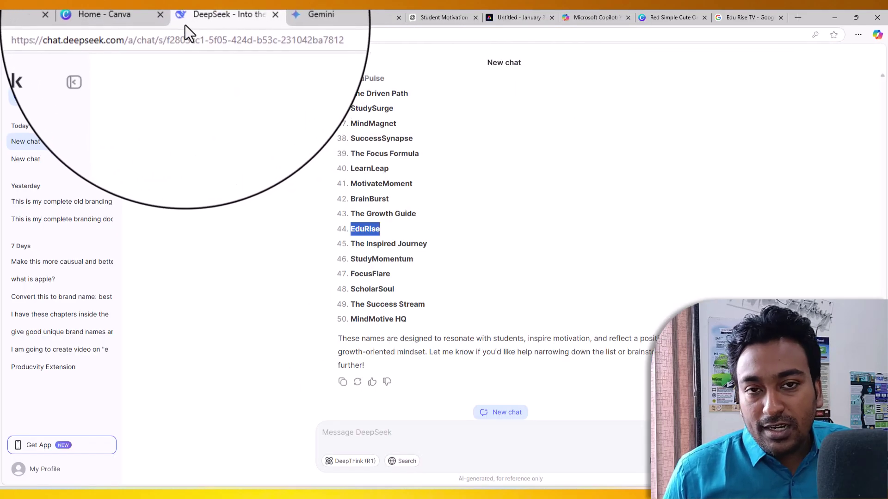
click(154, 11)
click(215, 17)
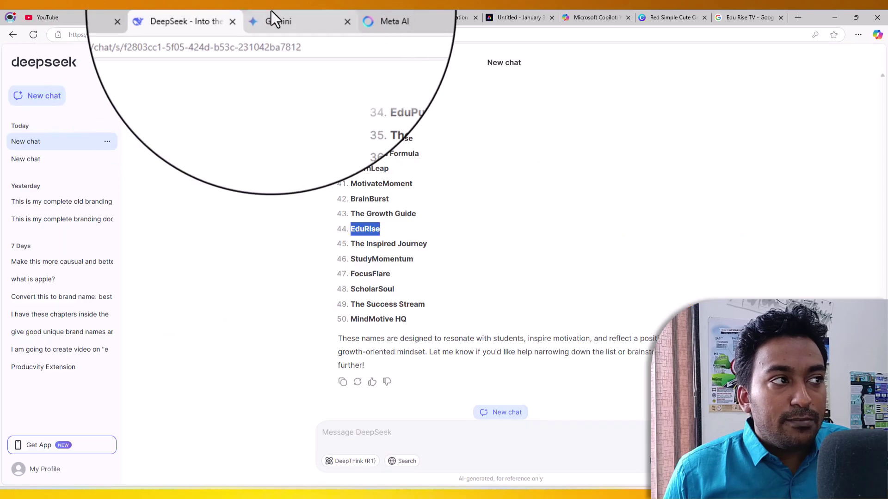
click(277, 17)
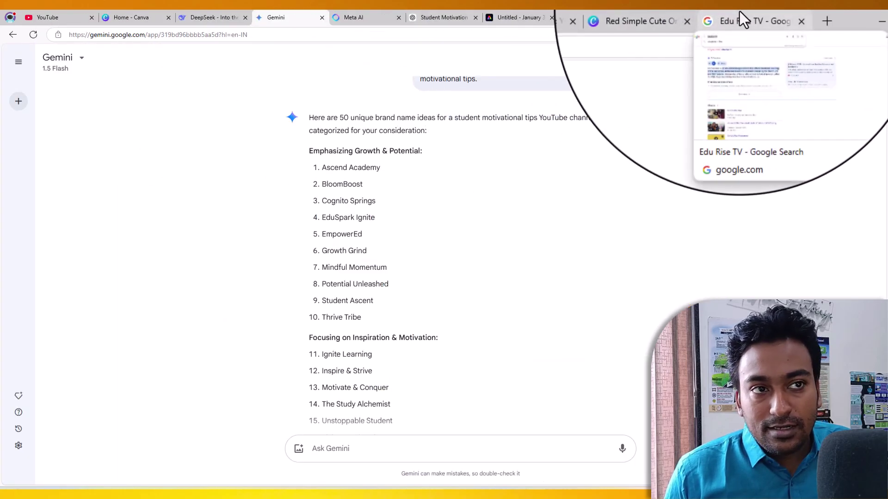
click(742, 19)
- Switch to the book club logo design in Canva and replace the "NAME" heading with "EDU RISE TV"
click(673, 17)
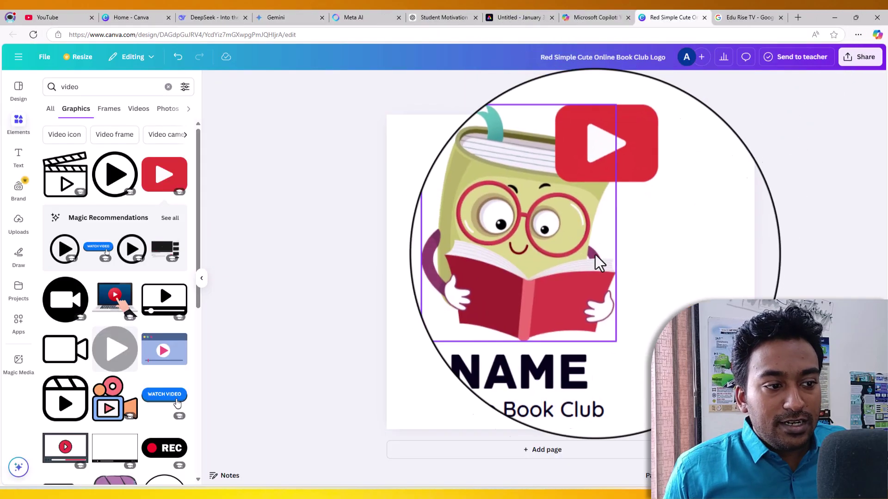
double_click(531, 336)
text(EDU RISE TV)
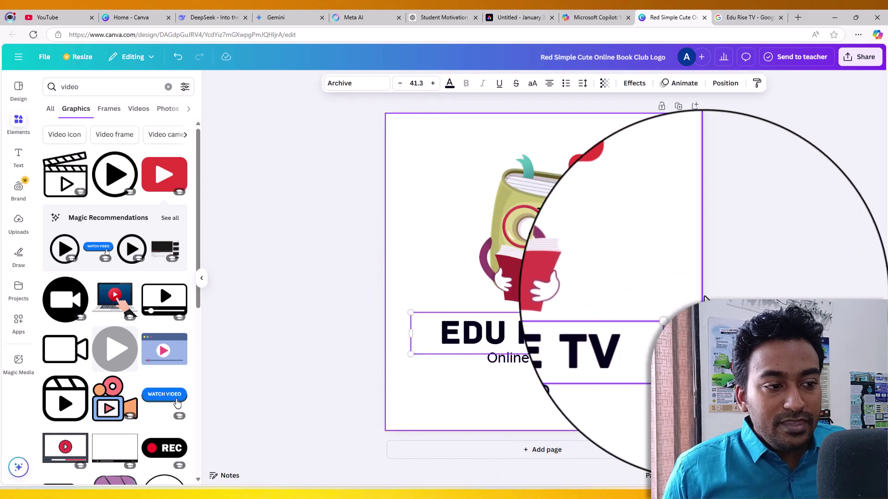
key(Escape)
- Replace the "Online Book Club" subtitle below the heading with "STUDENTS MOTIVATIONAL TIPS"
double_click(550, 364)
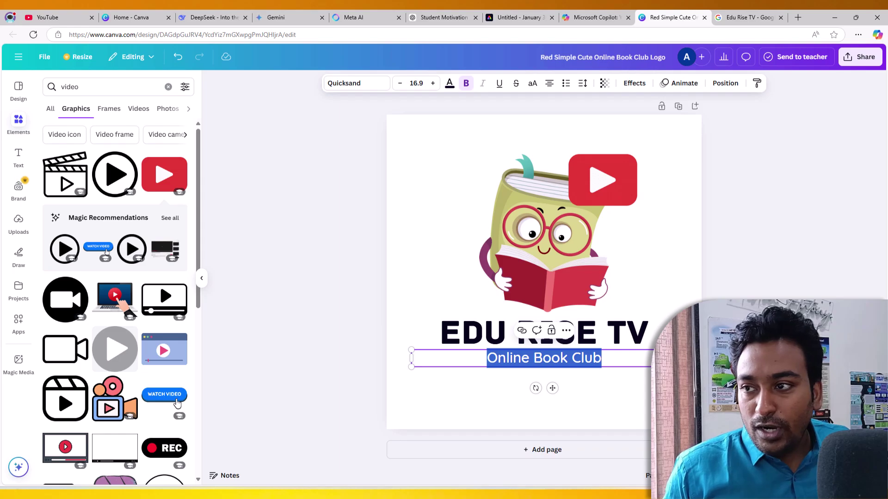
key(alt+Tab)
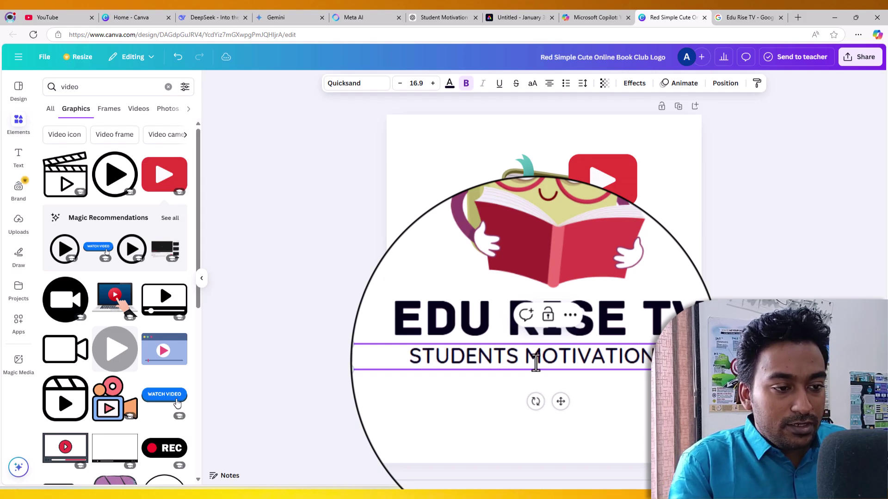
click(729, 241)
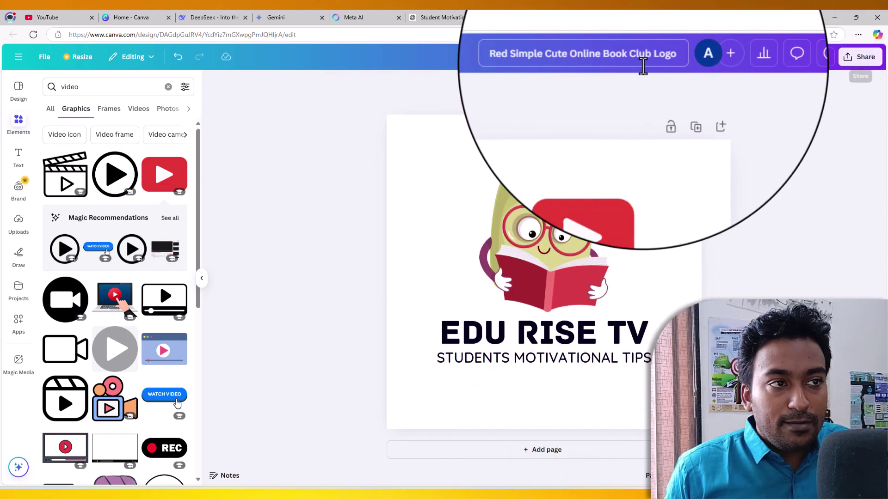
- Rename the Canva design as "EDU RISE TV PROFILE"
click(624, 59)
text(E)
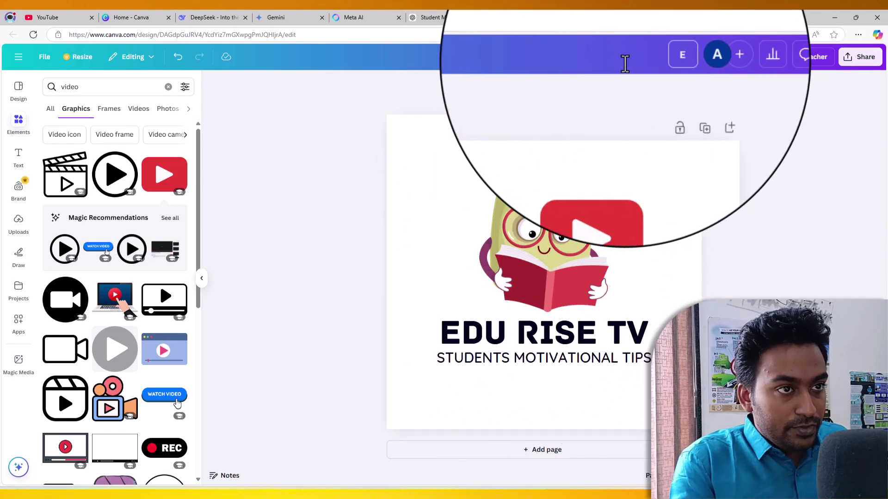
text(DU RISE TV PROFILE)
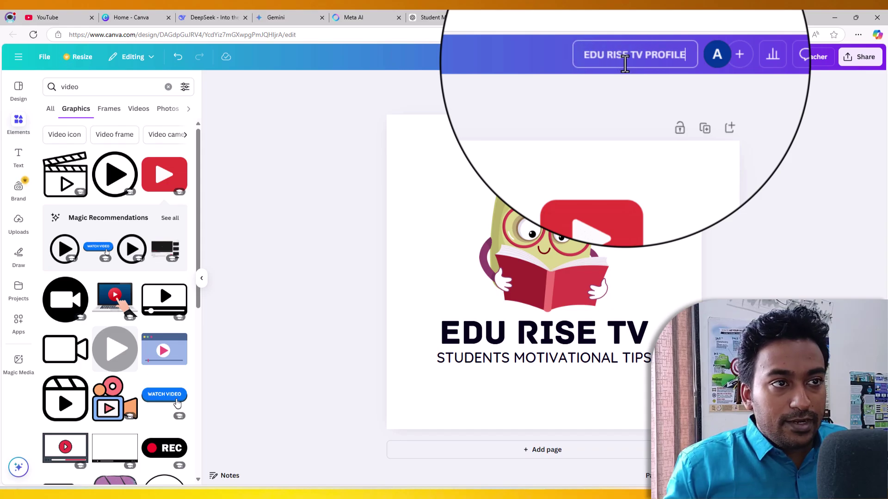
click(843, 181)
- Download the logo design as a PNG file at 500 × 500 px
click(857, 57)
click(857, 56)
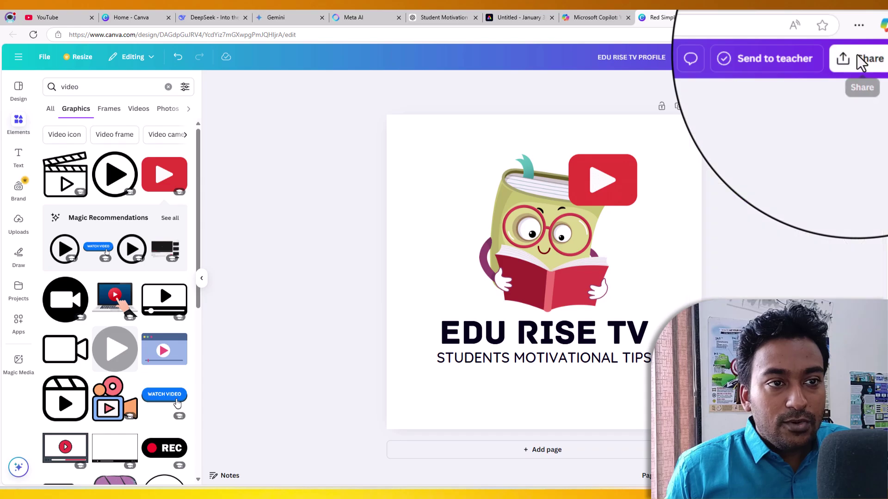
click(859, 61)
click(727, 252)
drag(725, 145, 729, 168)
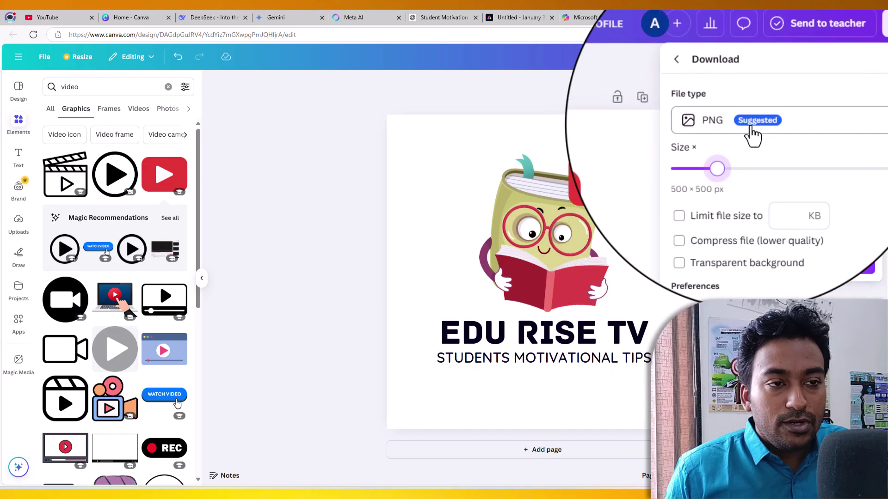
click(742, 276)
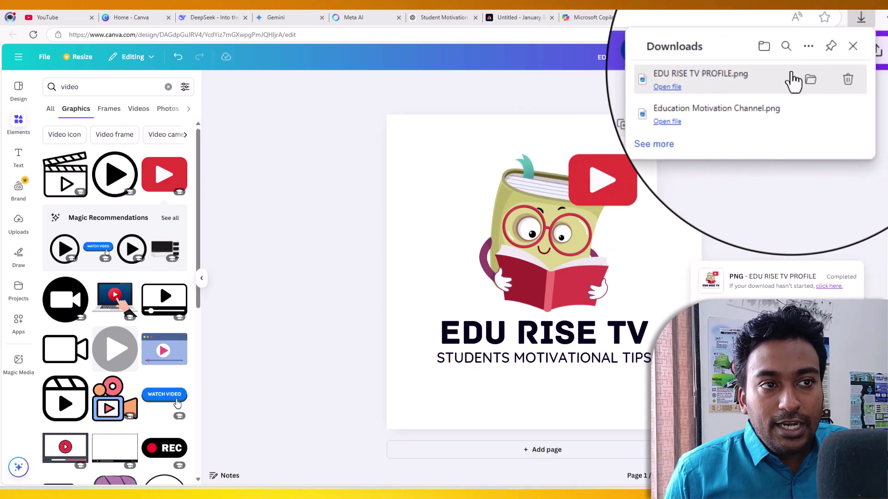
- Switch to YouTube and upload the downloaded EDU RISE TV PROFILE.png from the computer as the channel's profile picture
click(42, 17)
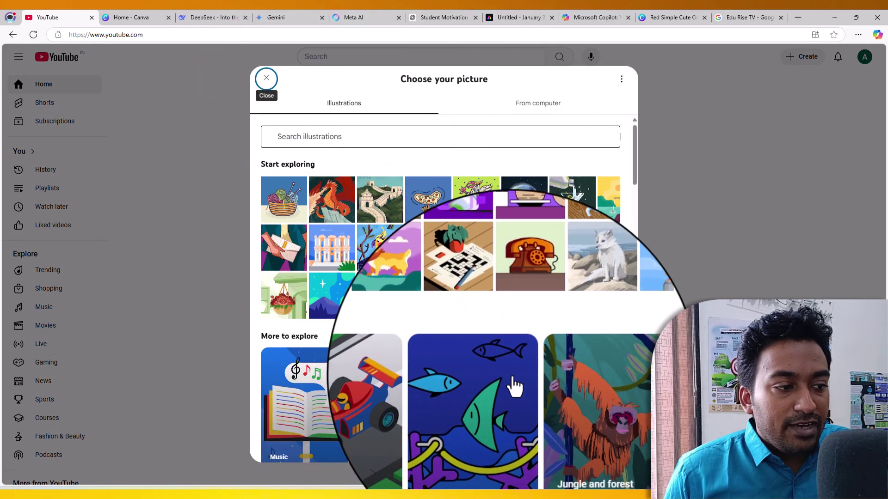
click(565, 108)
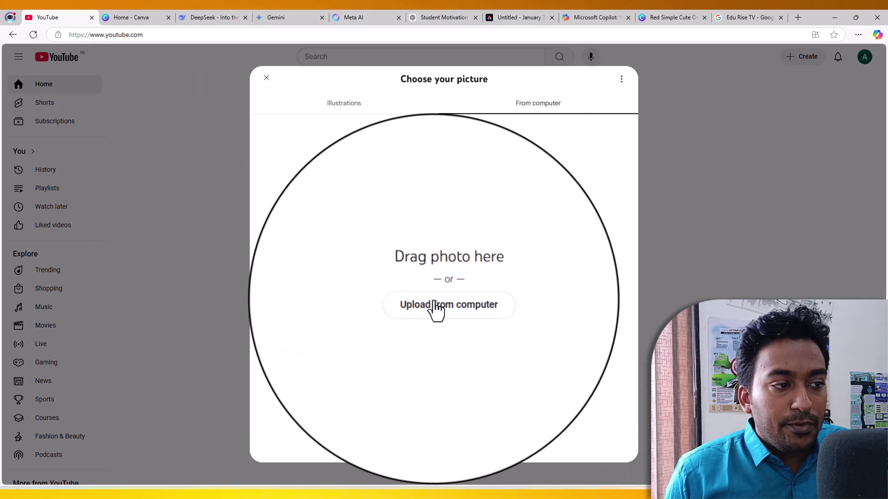
click(434, 306)
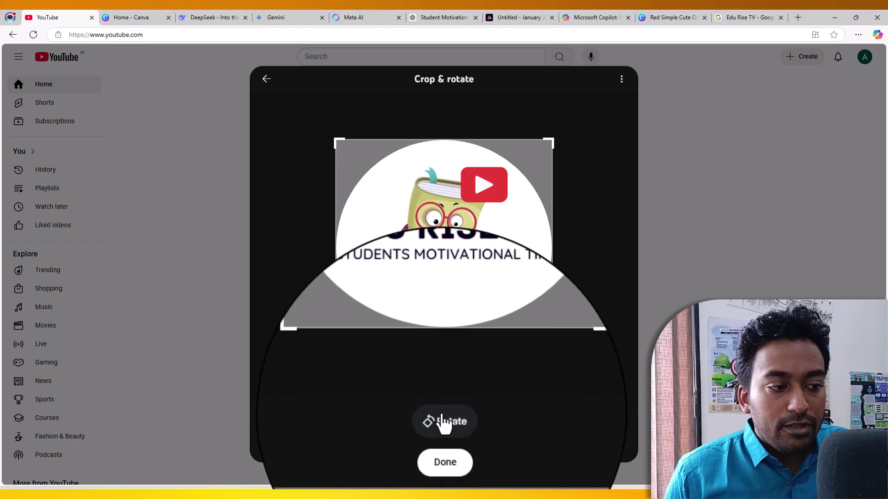
- Accept the profile picture crop and set the channel name to "Edu Rise TV"
click(444, 451)
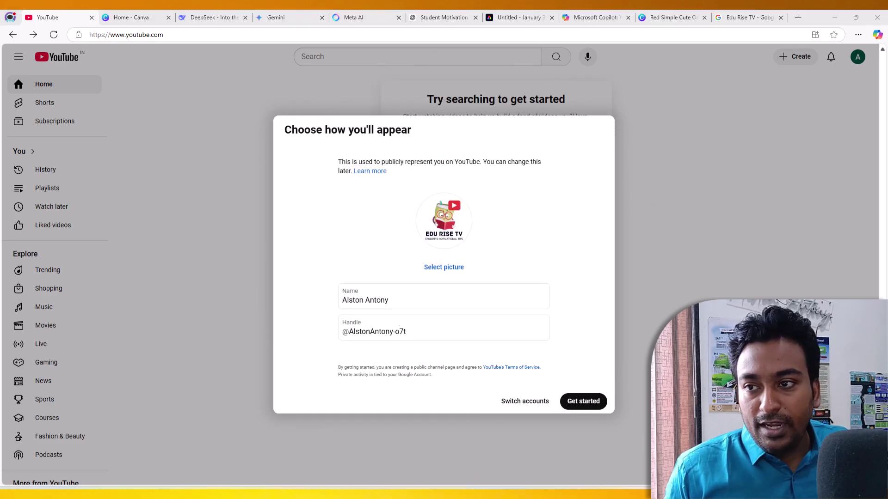
click(506, 300)
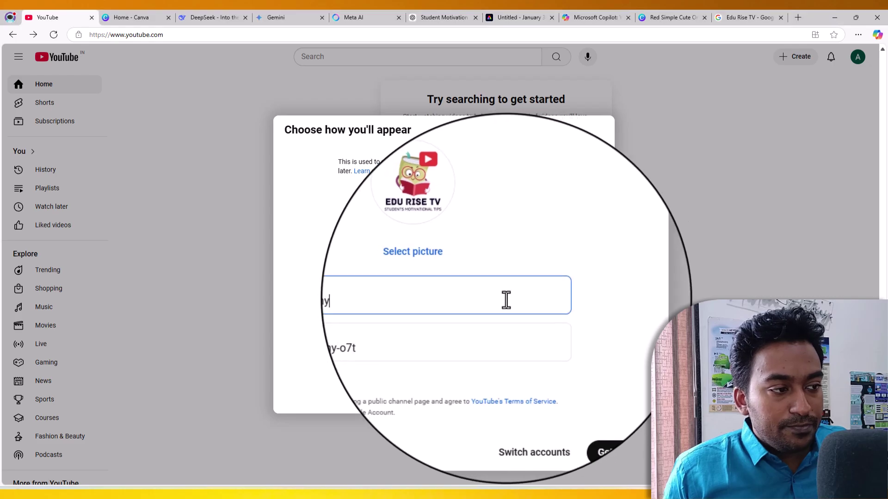
key(ctrl+a)
text(Edu Rise TV)
click(495, 312)
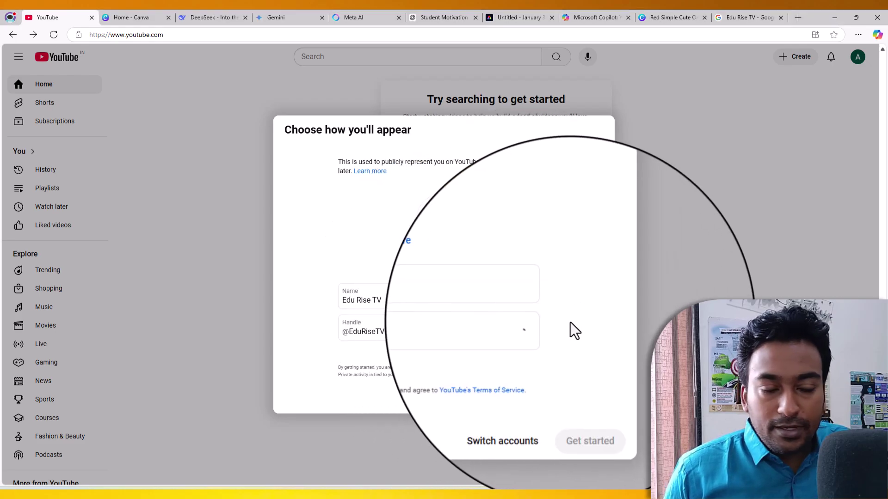
drag(348, 331, 392, 333)
click(392, 333)
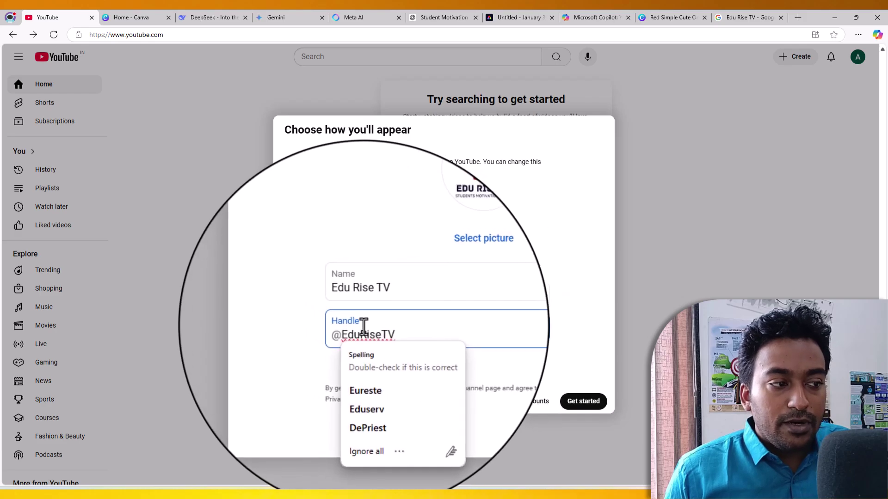
click(353, 303)
click(390, 331)
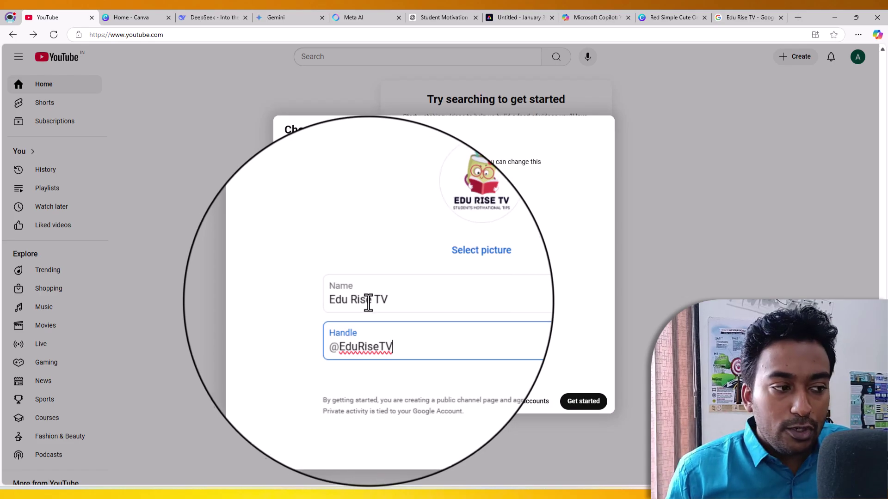
click(396, 336)
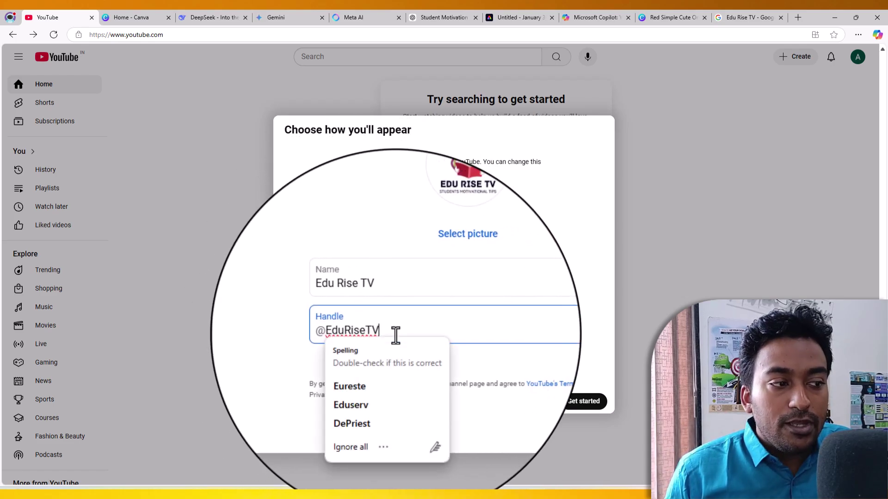
click(398, 312)
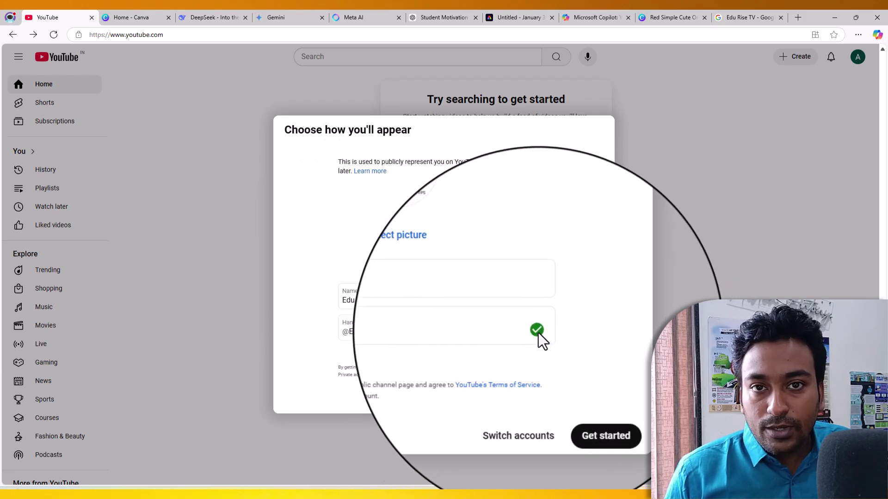
click(421, 332)
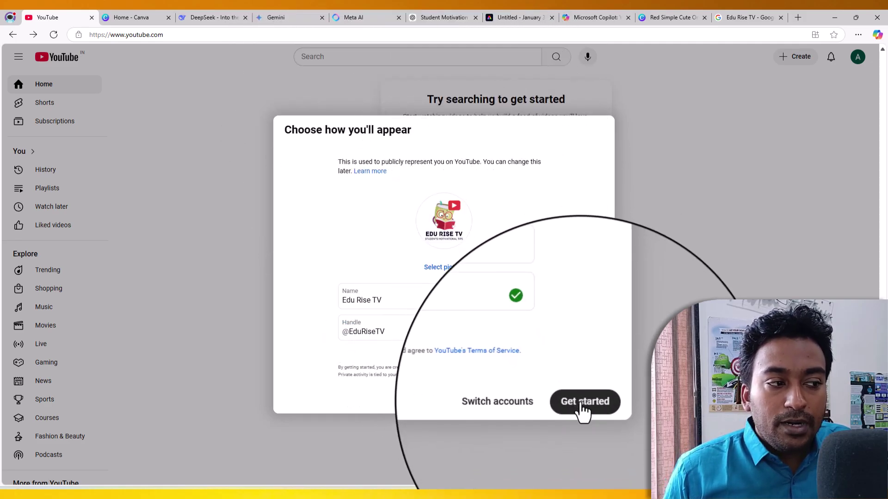
click(573, 402)
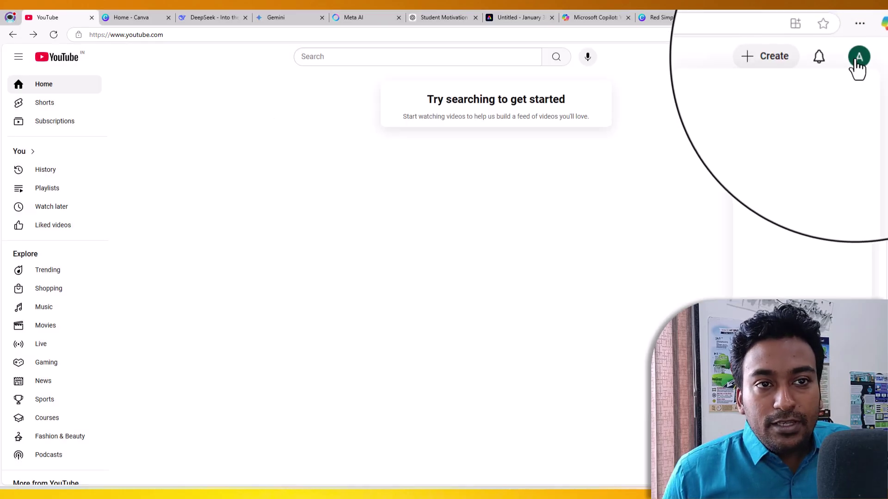
- View the new channel's page, open YouTube Studio for it, and dismiss the welcome and dark theme notices
click(858, 56)
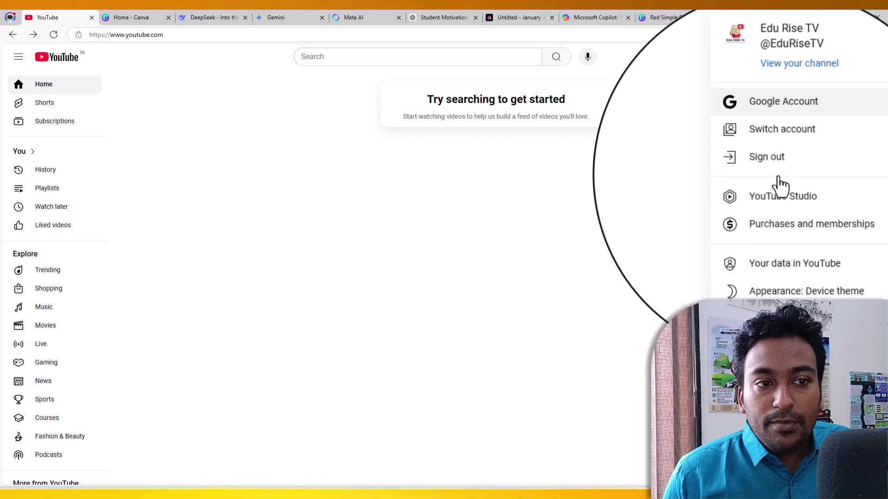
click(790, 107)
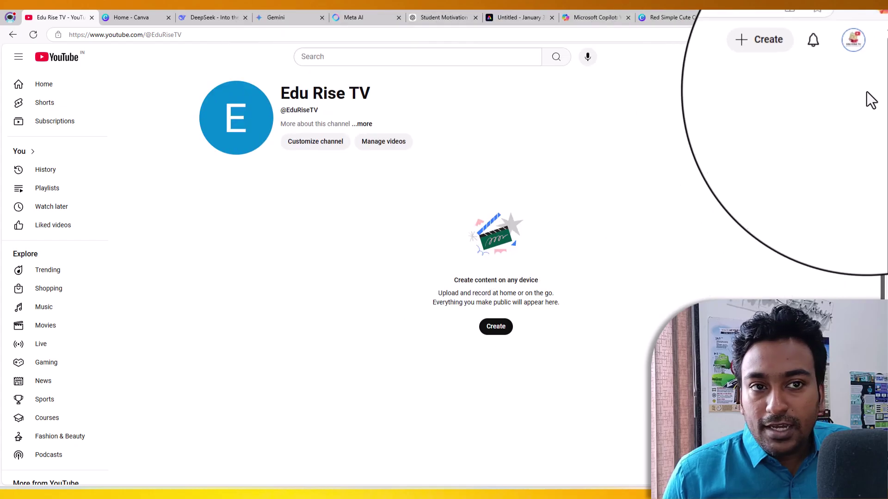
click(857, 58)
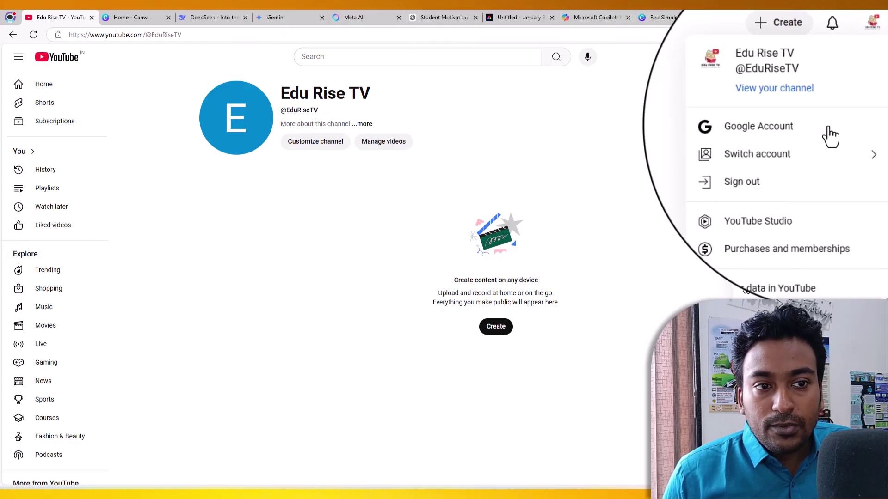
click(796, 200)
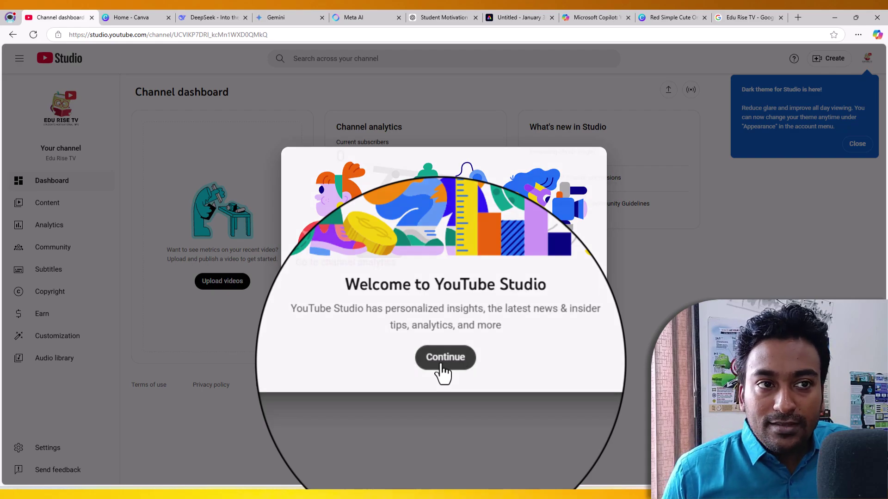
click(441, 370)
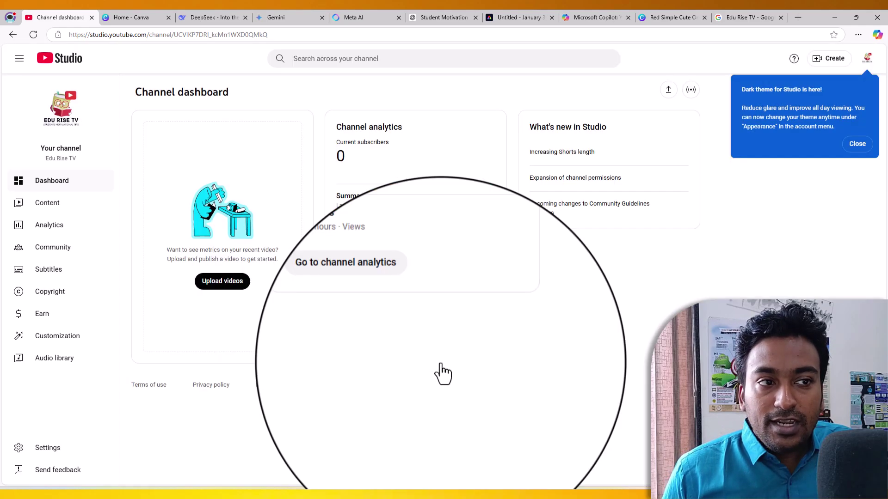
click(852, 150)
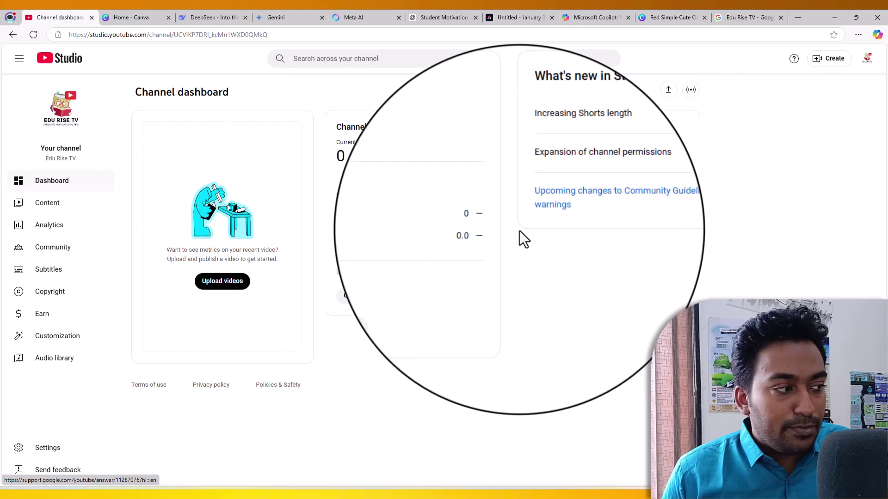
- Set the default currency to "INR — Indian Rupee" in Studio's general settings
click(46, 447)
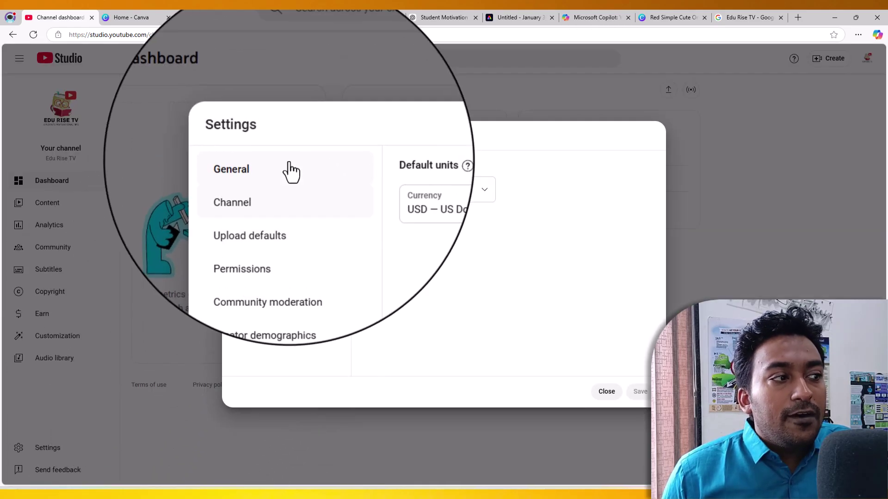
click(402, 203)
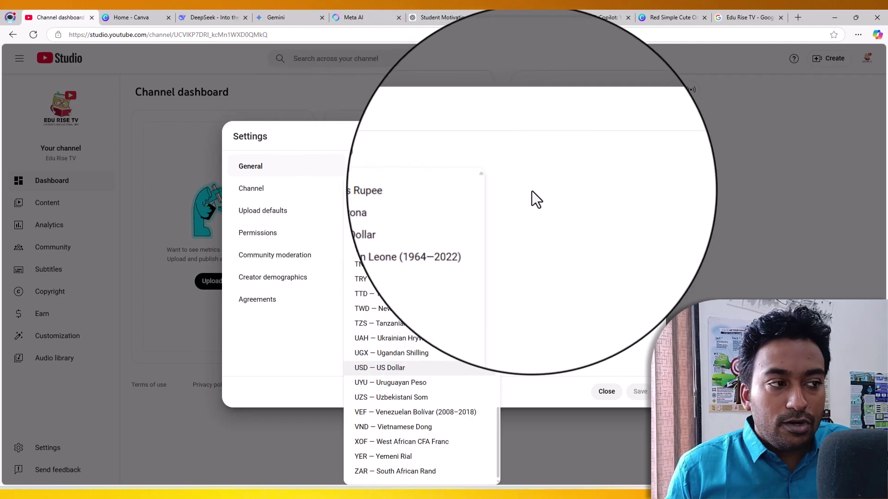
click(532, 190)
click(471, 203)
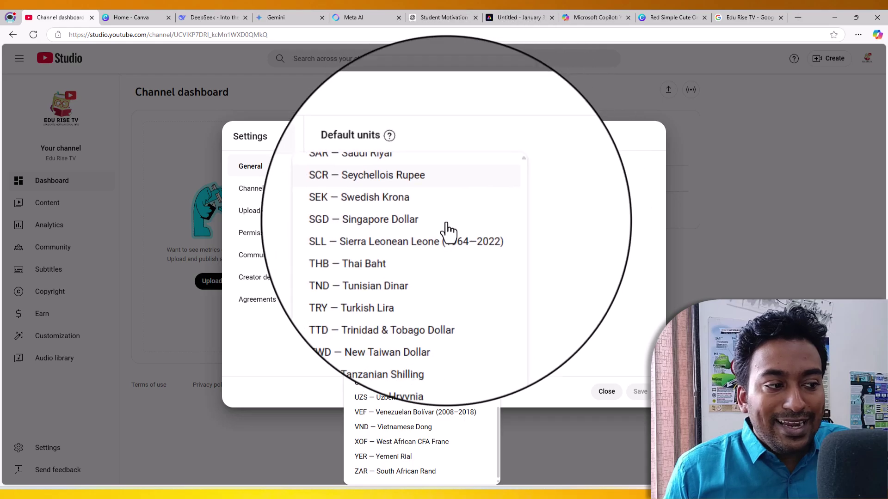
scroll(462, 340, up, 15)
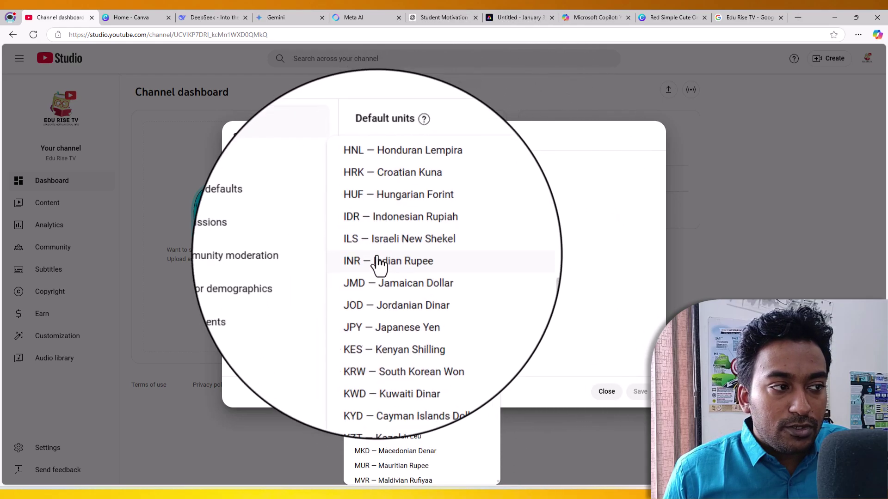
click(379, 265)
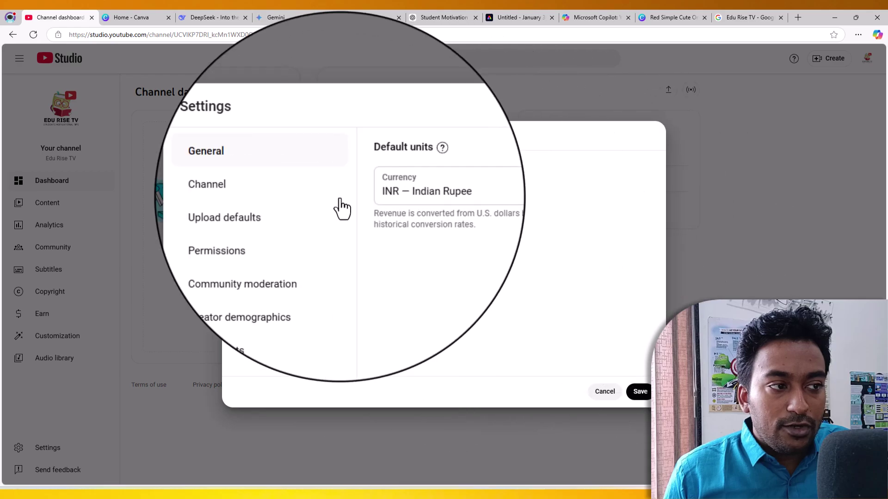
- Set the country of residence to India in the channel's basic info
click(280, 187)
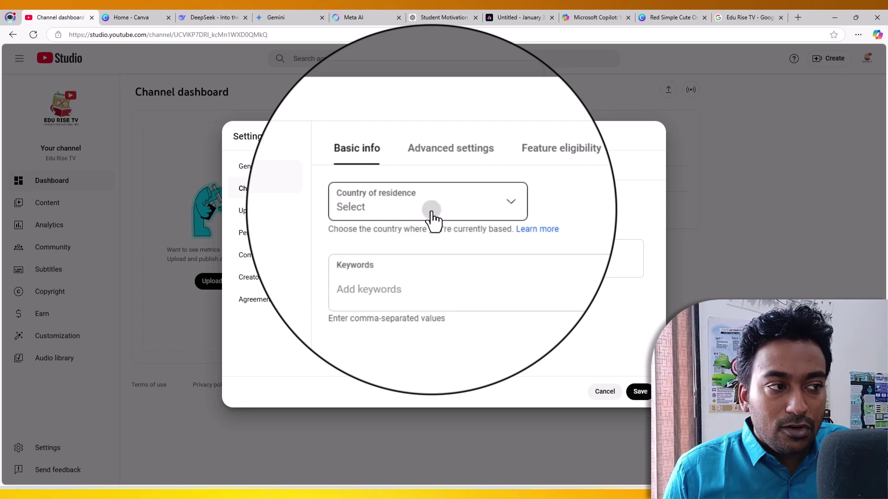
click(431, 212)
scroll(449, 274, down, 10)
scroll(448, 273, down, 5)
click(399, 234)
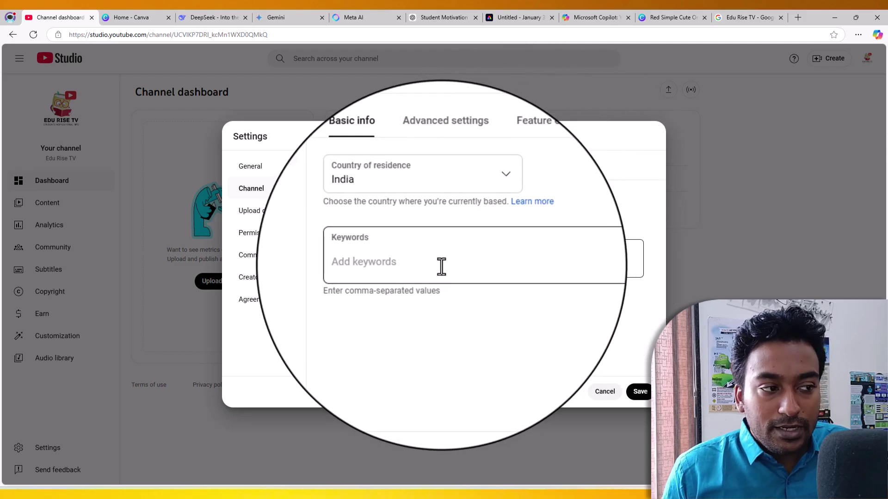
- Switch to DeepSeek, copy the prompt for 50 popular comma-separated keywords for a "student motivational tips" YouTube channel, and submit it
click(441, 267)
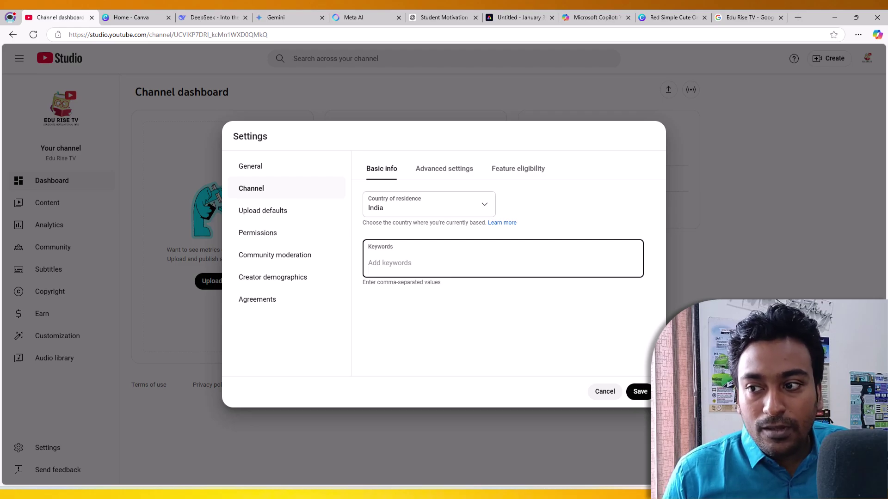
key(alt+Tab)
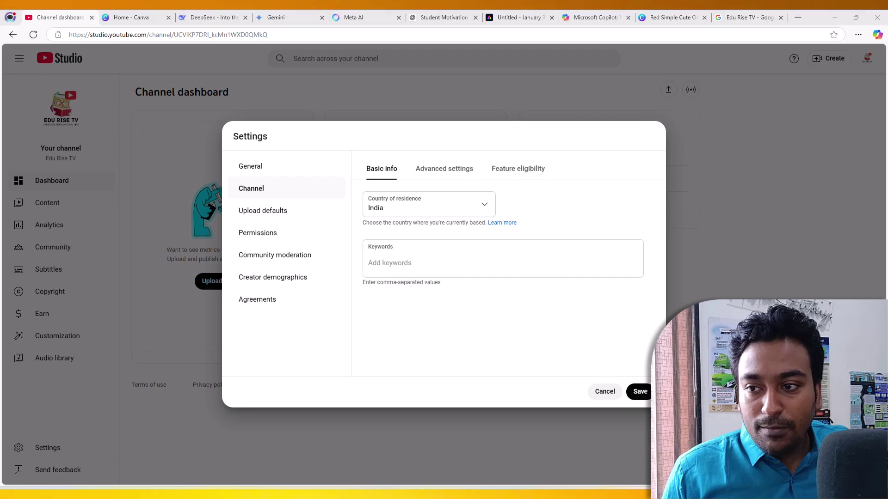
key(ctrl+Tab)
key(ctrl+Tab)
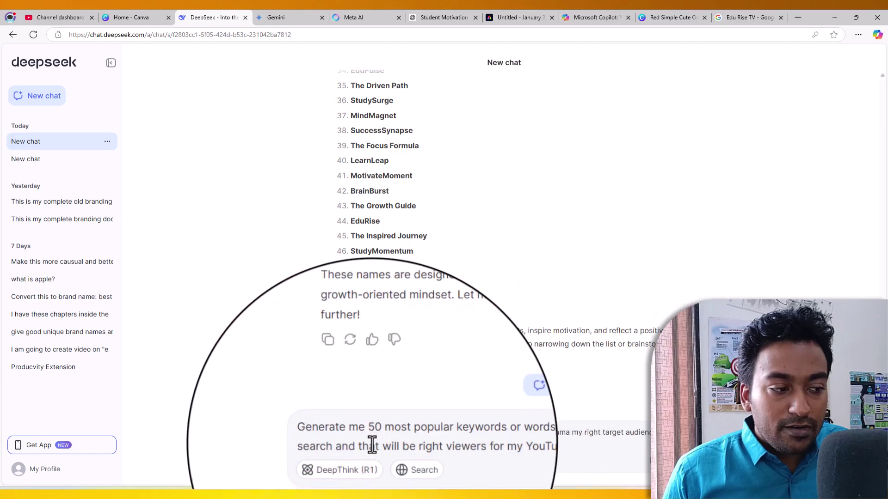
key(BackSpace)
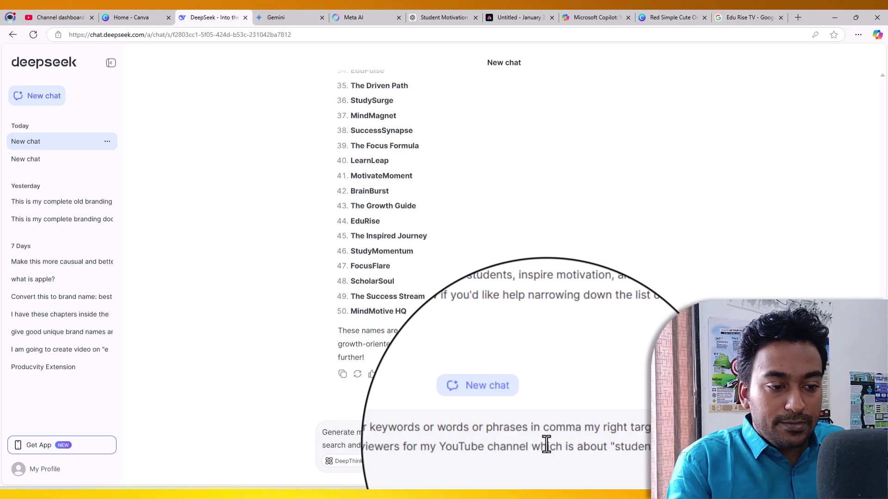
key(ctrl+a)
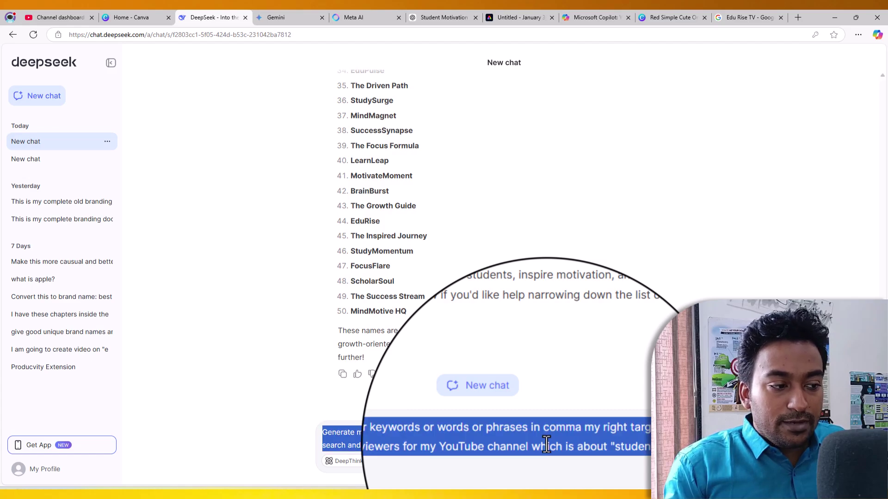
key(Return)
- Submit the same 50-keyword prompt to Gemini
click(282, 17)
click(384, 443)
key(ctrl+v)
key(Return)
- Submit the same 50-keyword prompt to Meta AI
click(388, 13)
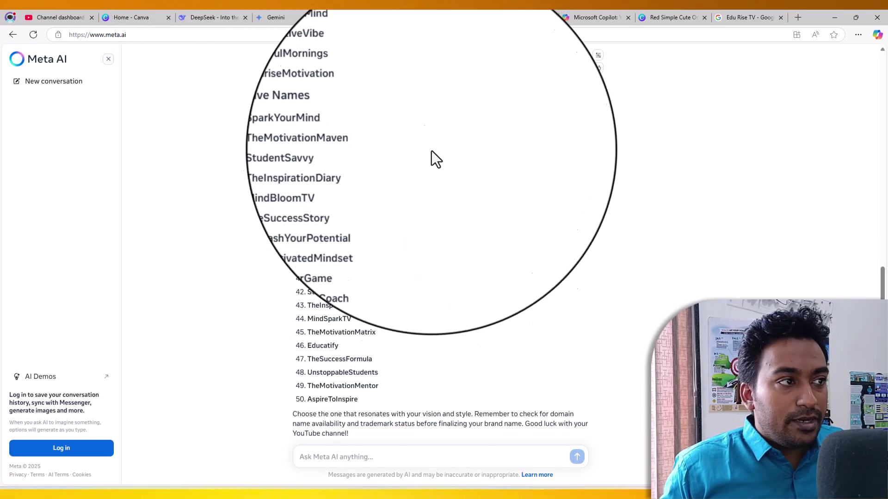
click(382, 458)
key(ctrl+v)
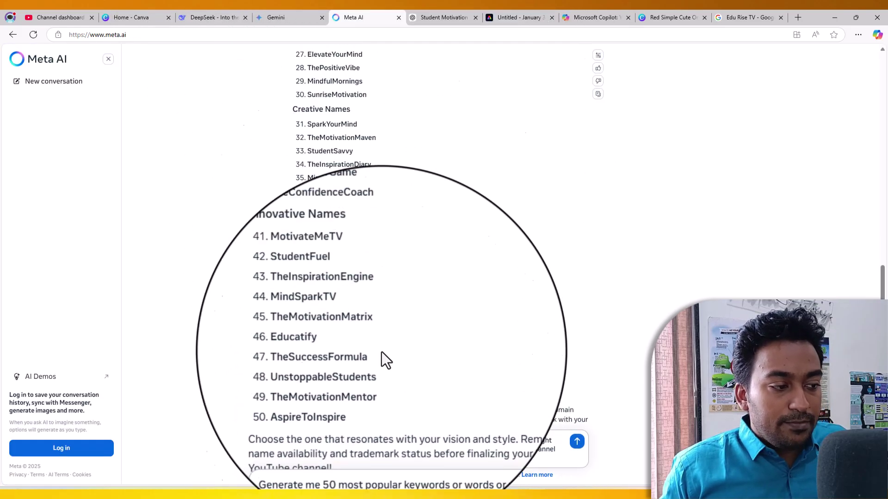
key(Return)
- Submit the same 50-keyword prompt to ChatGPT in the student motivation chat
click(441, 18)
click(426, 467)
key(ctrl+v)
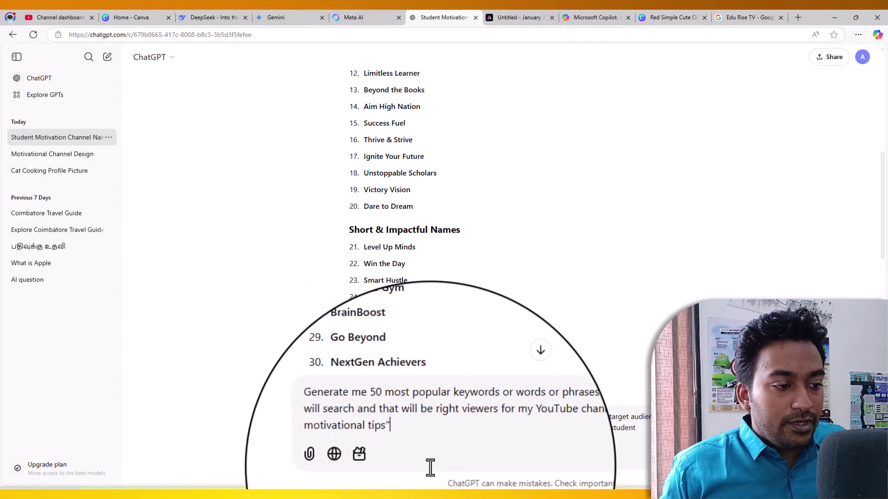
key(Return)
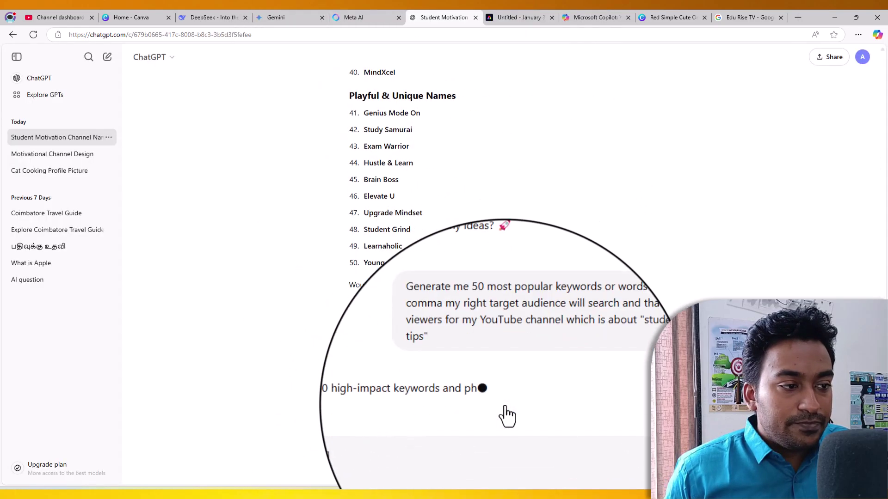
- Compare the keyword lists generated by DeepSeek, Gemini, Meta AI and ChatGPT
click(230, 14)
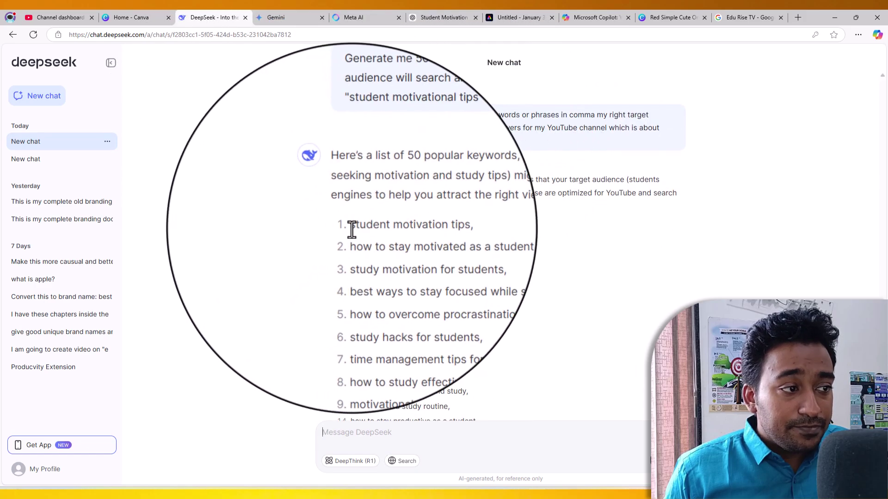
scroll(372, 288, down, 4)
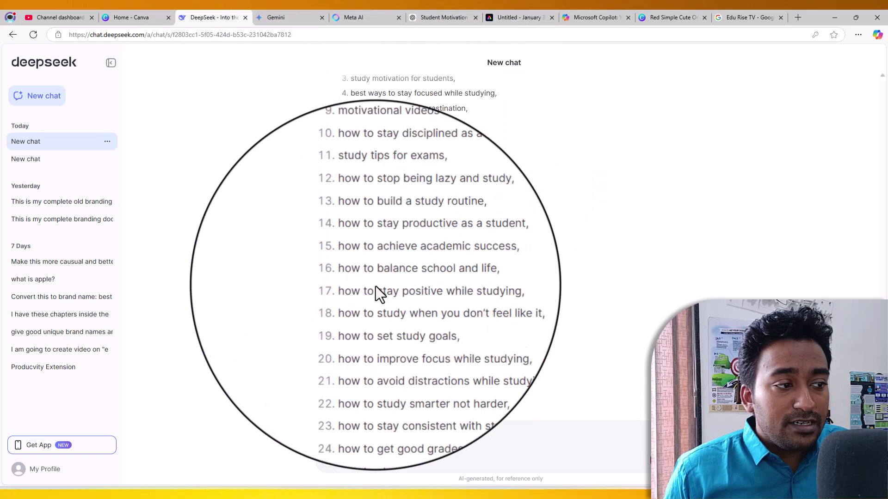
click(293, 17)
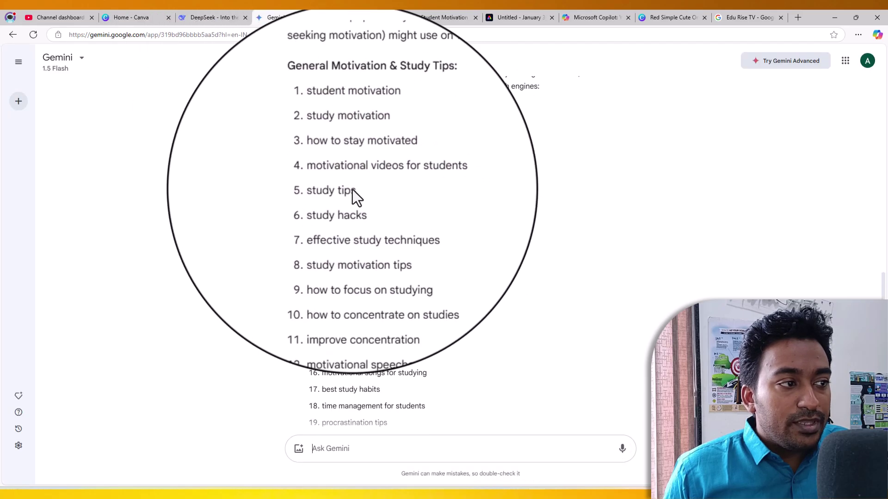
click(363, 16)
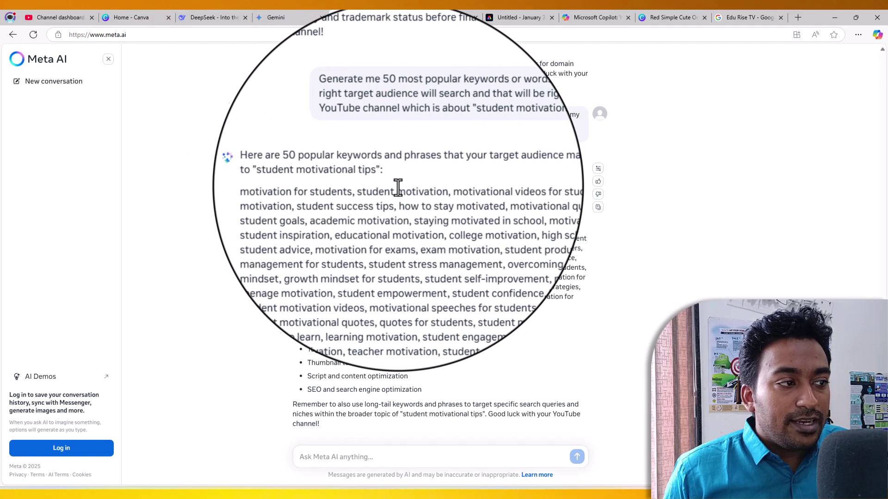
click(423, 17)
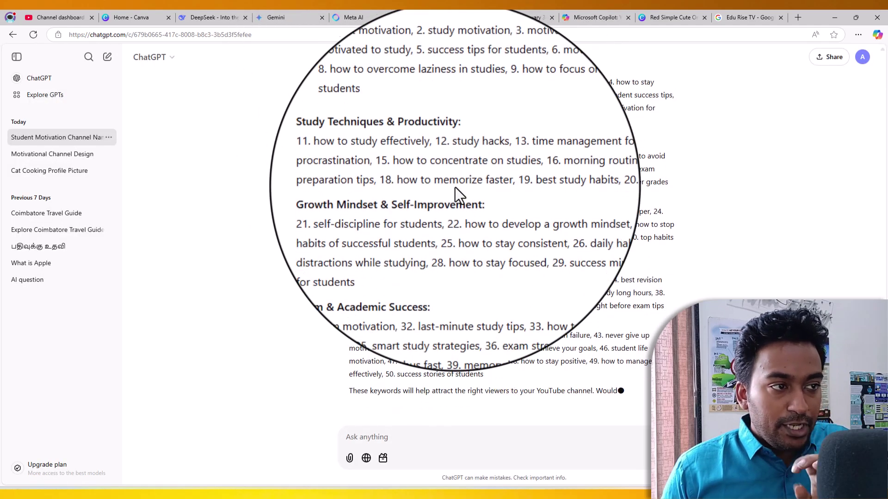
click(215, 14)
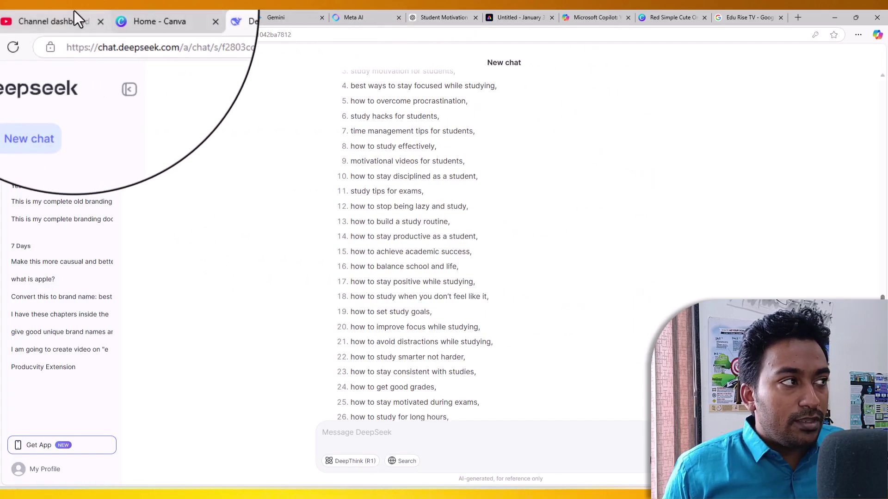
click(81, 18)
click(410, 12)
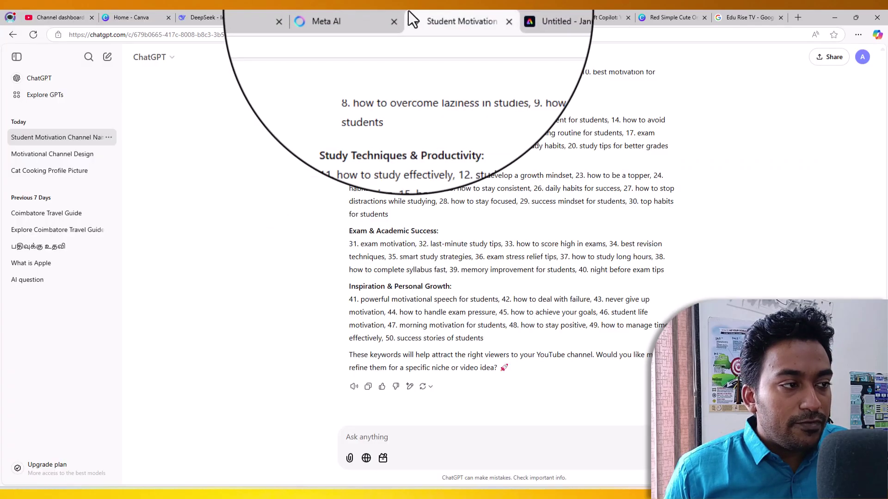
click(381, 15)
click(274, 10)
scroll(322, 110, down, 10)
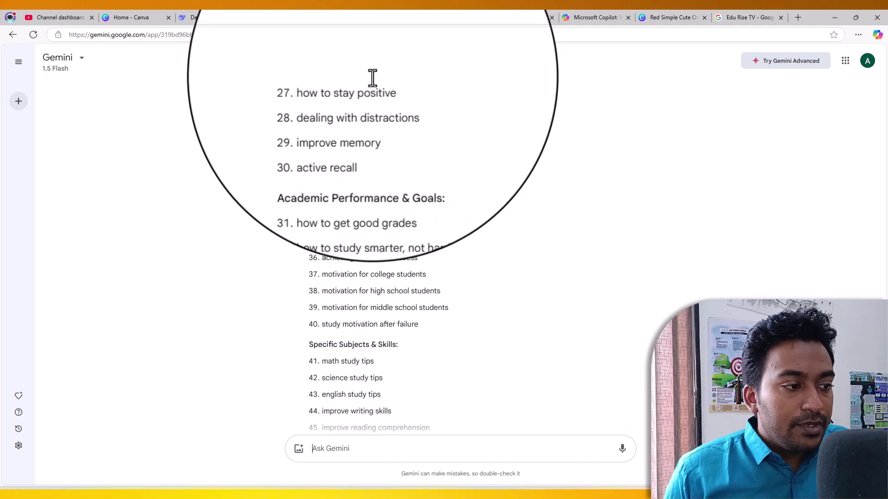
- Copy Meta AI's comma-separated keyword paragraph and paste it into the channel's Keywords field in YouTube Studio
click(381, 13)
triple_click(382, 190)
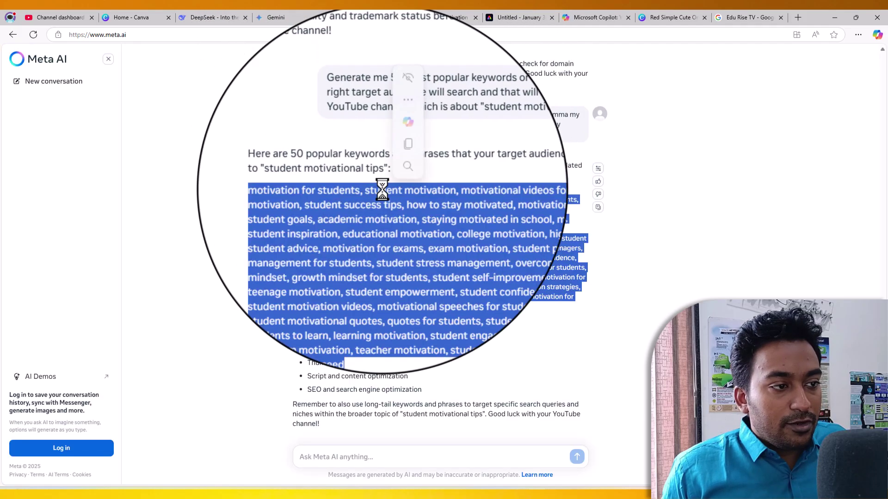
key(ctrl+c)
click(65, 17)
click(437, 264)
key(ctrl+v)
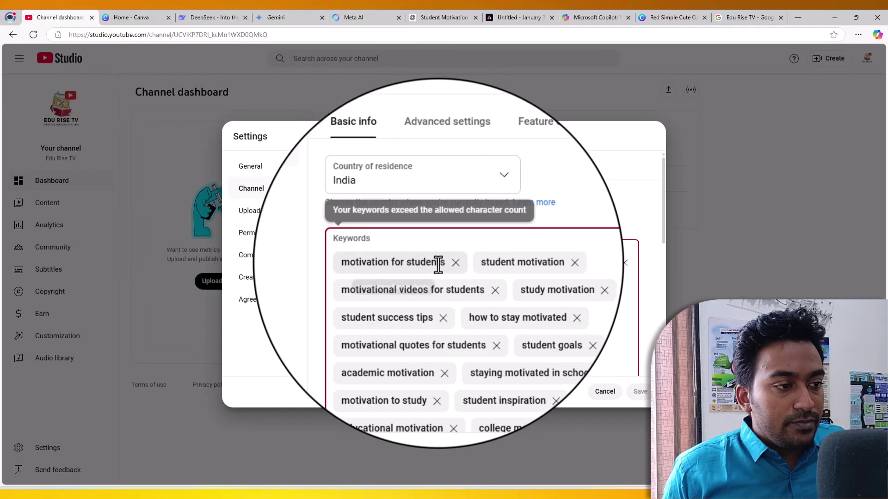
- Remove the pasted keywords how to stay motivated, educational motivation, high school motivation, time management for students, student stress management and growth mindset for students
scroll(438, 264, down, 10)
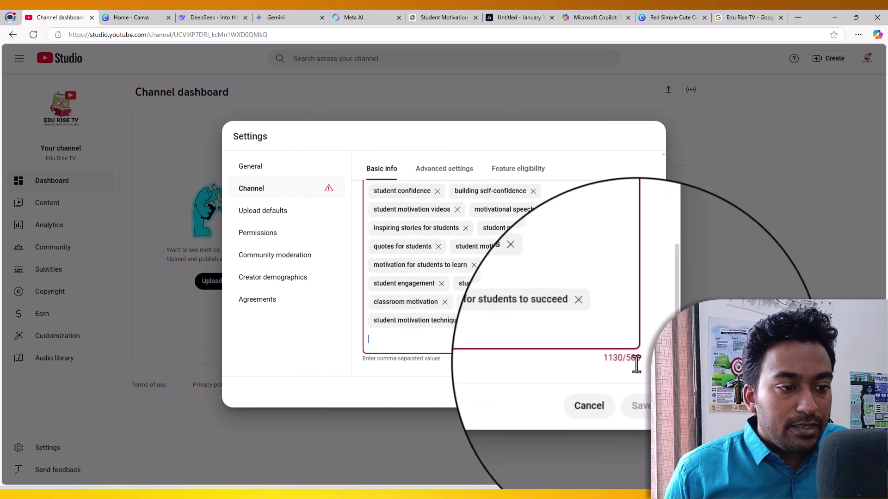
scroll(452, 300, up, 3)
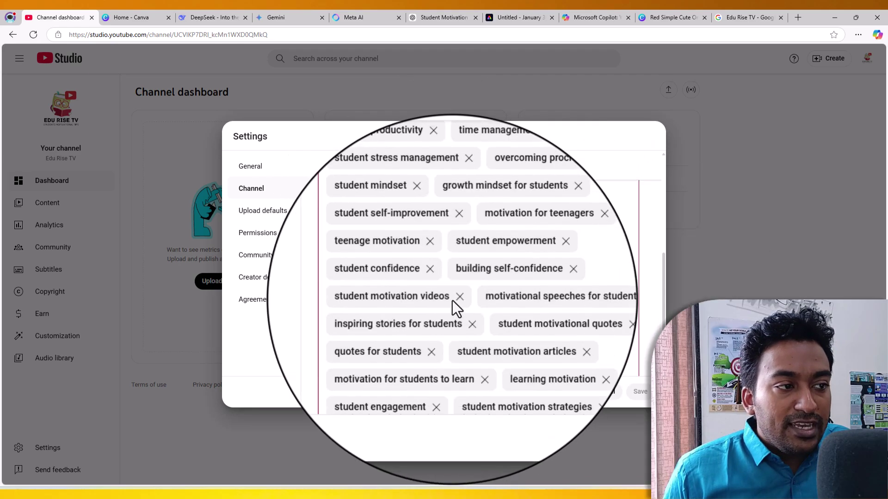
scroll(452, 300, up, 8)
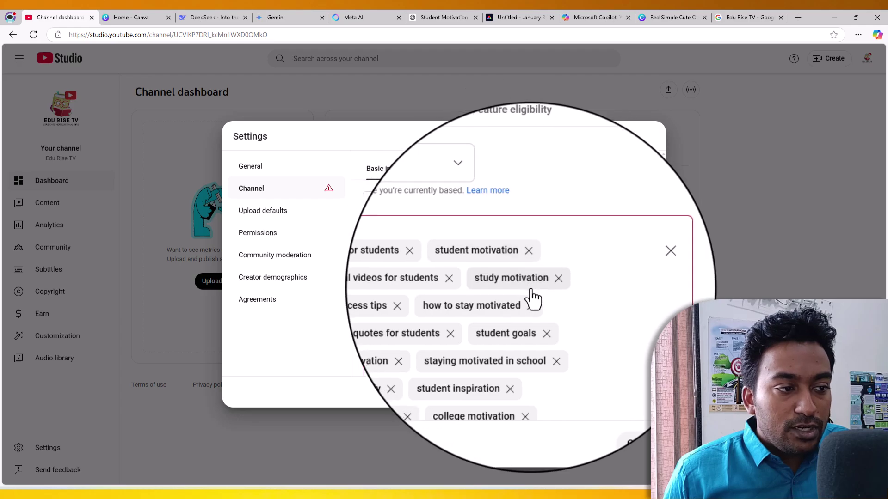
scroll(532, 299, down, 5)
click(526, 282)
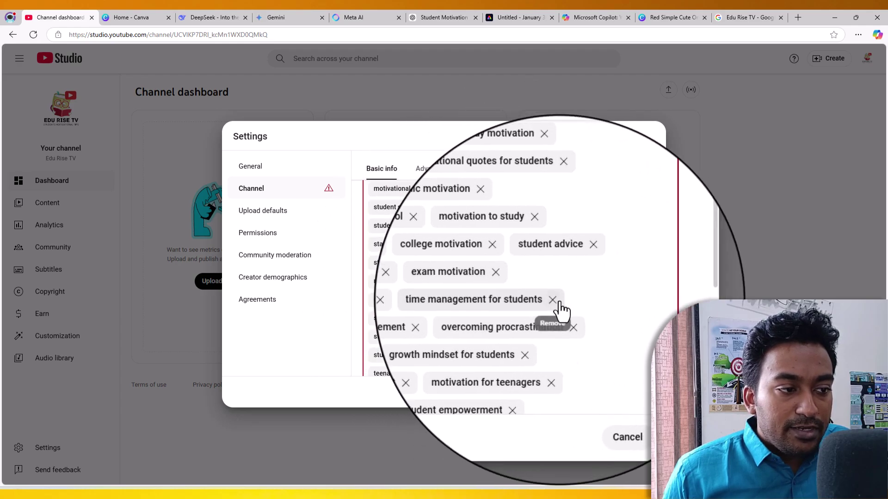
click(559, 304)
click(549, 217)
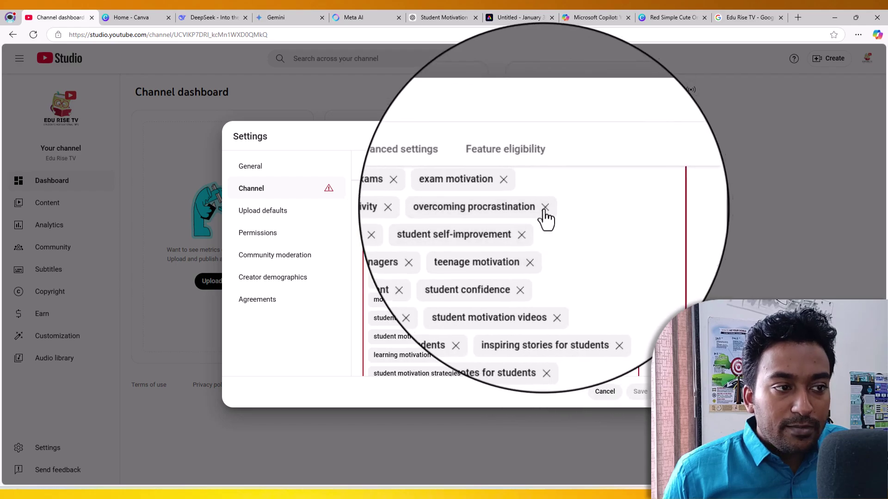
- Remove the keywords overcoming procrastination, student self-improvement, motivation for teenagers, student confidence and motivational speeches for students
click(549, 218)
click(530, 235)
click(459, 233)
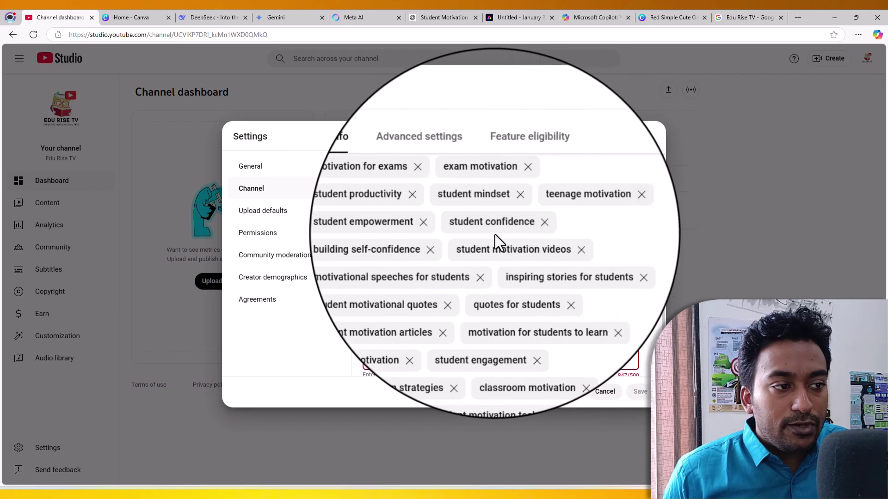
click(531, 231)
click(583, 253)
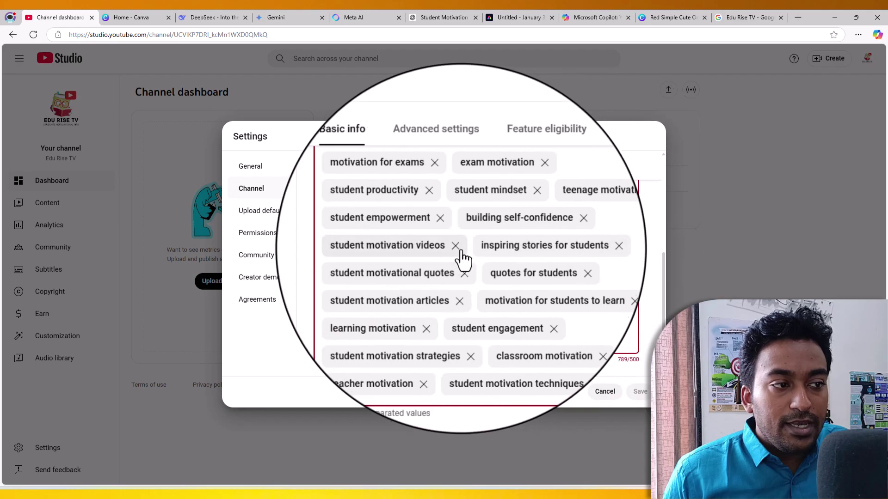
- Remove the keywords student motivation videos, student motivational quotes, student motivation articles, teenage motivation, building self-confidence, inspiring stories for students and learning motivation
click(455, 246)
click(558, 279)
click(573, 276)
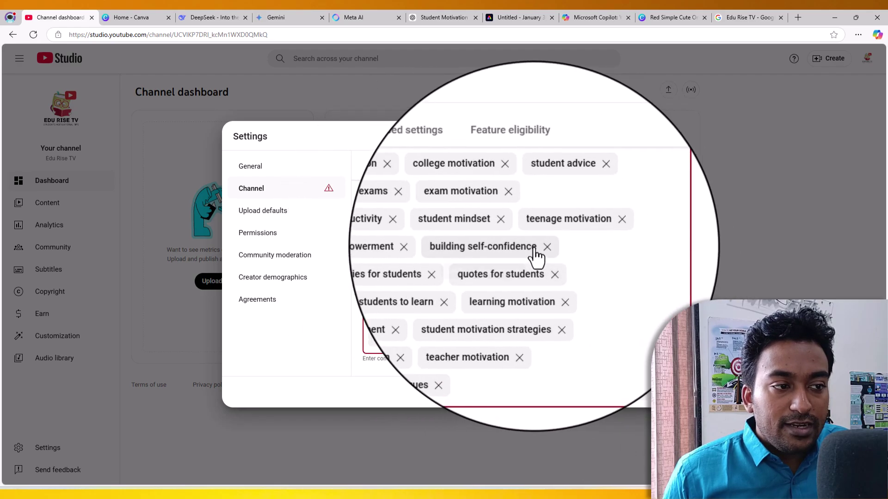
click(543, 247)
click(592, 247)
click(556, 265)
click(554, 284)
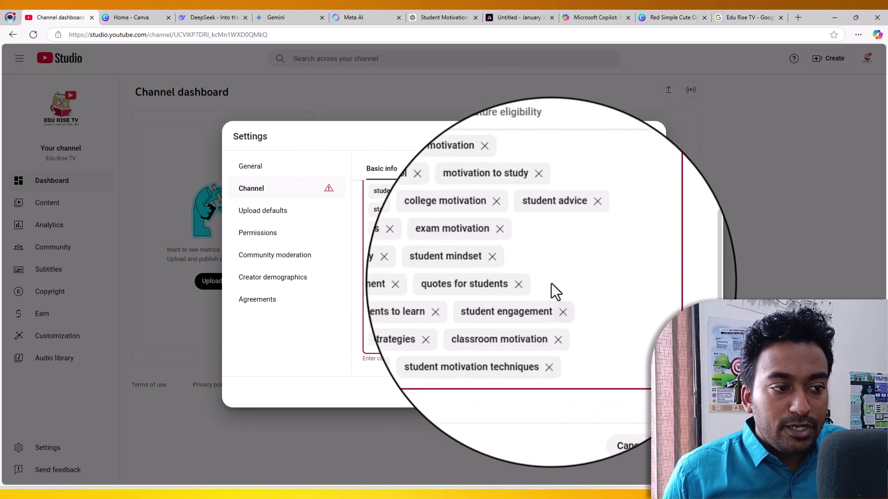
- Remove the keywords classroom motivation, student motivation strategies, student motivation techniques, student engagement and motivation for students to learn
click(558, 339)
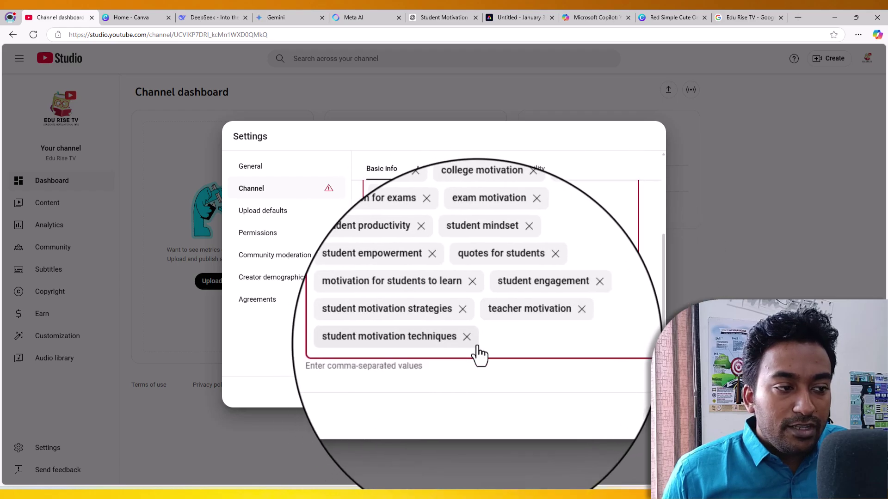
click(466, 319)
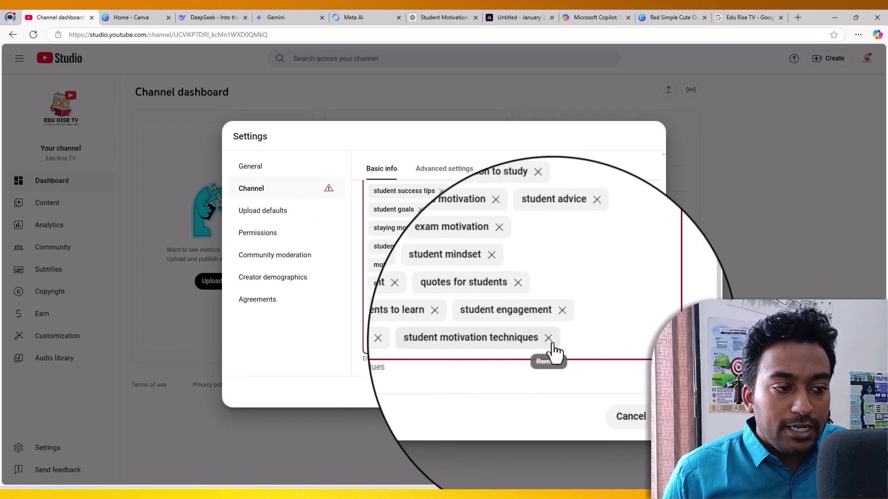
click(552, 345)
click(558, 324)
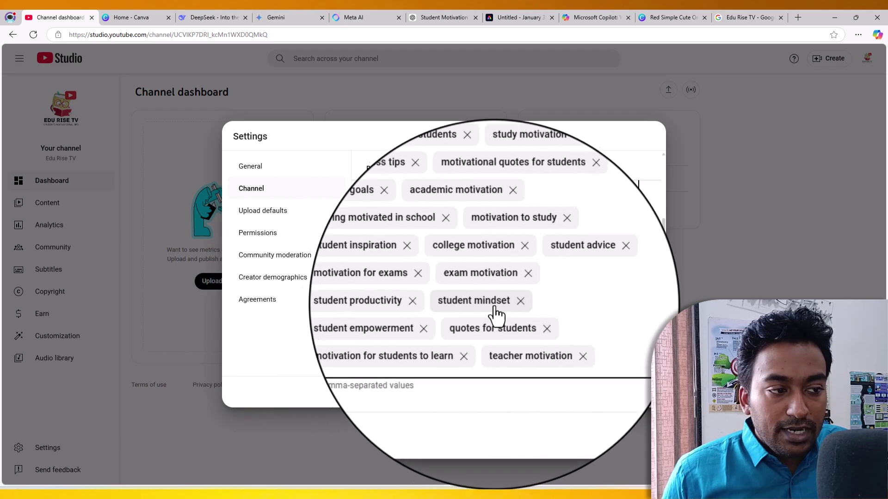
click(470, 350)
- Review the trimmed channel keywords and glance over the DeepSeek, Gemini and Meta AI suggestions again
scroll(514, 338, up, 5)
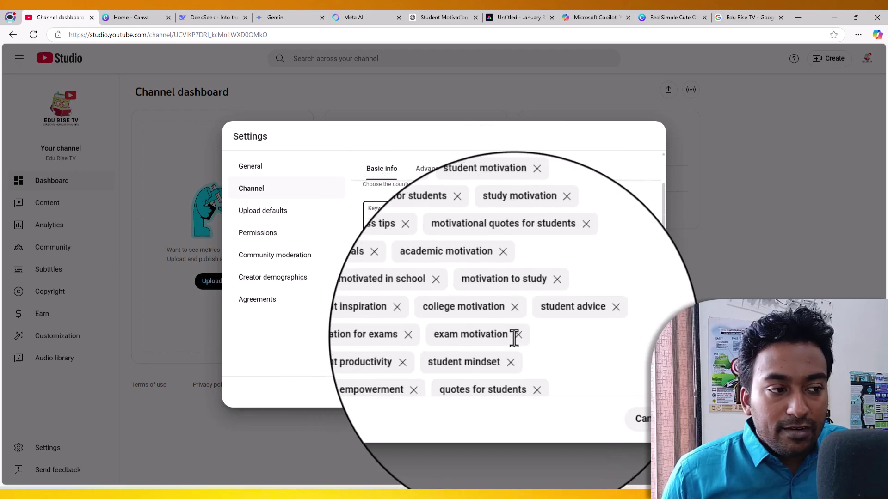
scroll(411, 264, down, 3)
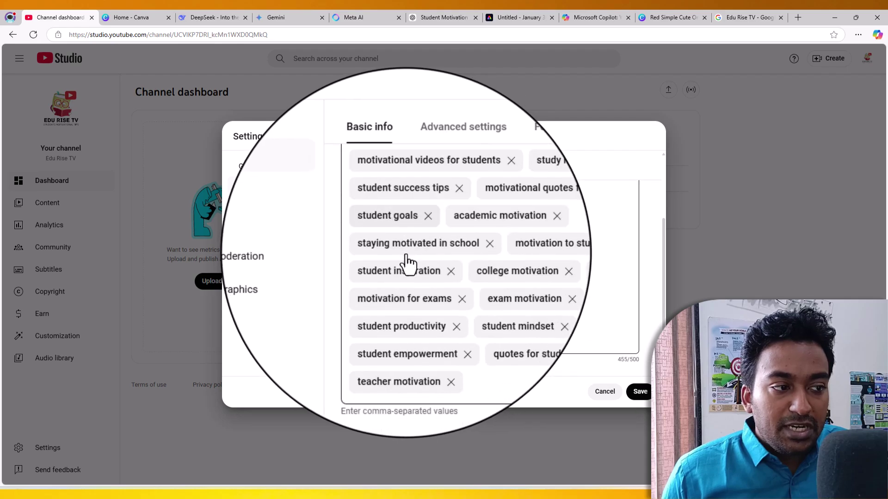
click(213, 17)
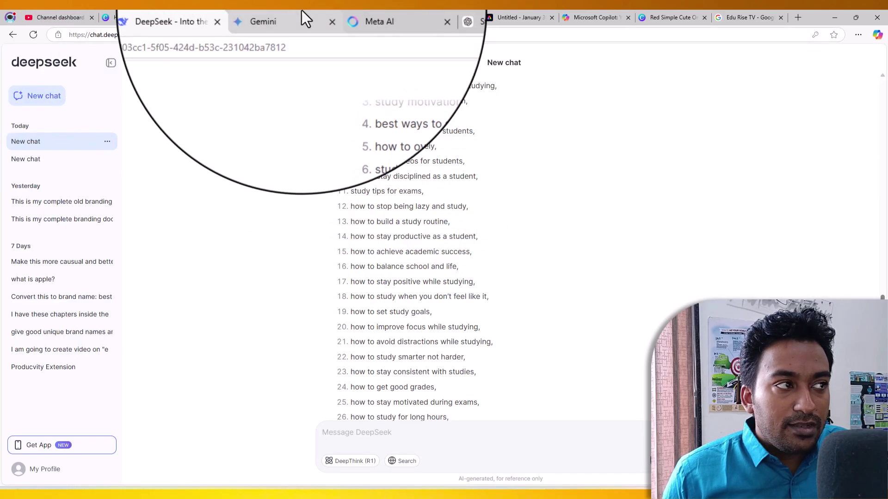
click(301, 16)
click(340, 15)
click(96, 13)
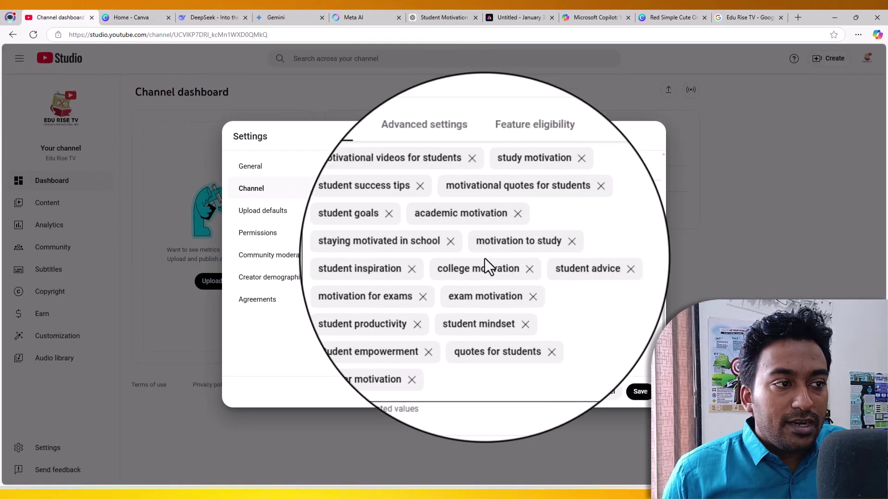
- Set the channel's audience to not made for kids in the advanced channel settings
click(444, 170)
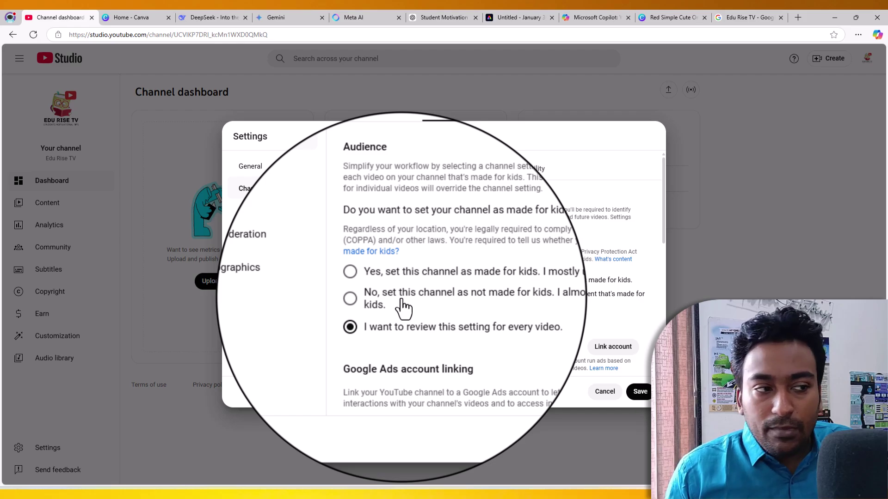
click(420, 305)
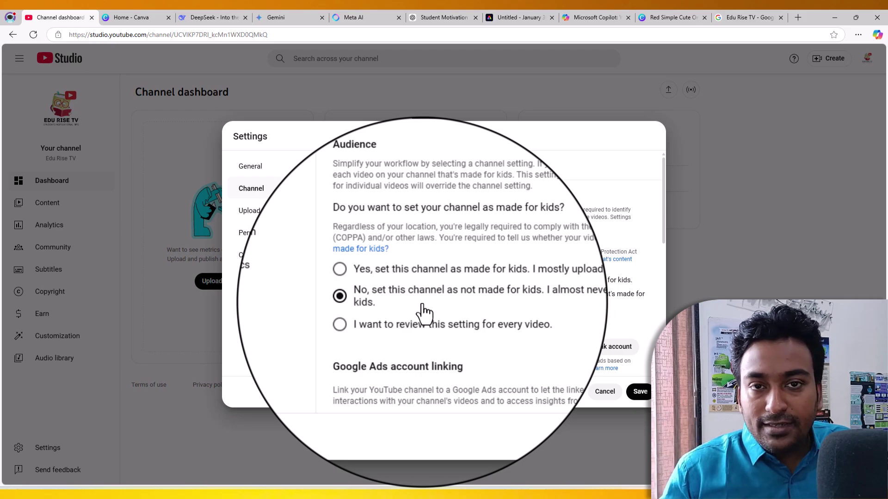
- Try the made-for-kids audience option to view its channel changes, switching back to not made for kids
click(426, 283)
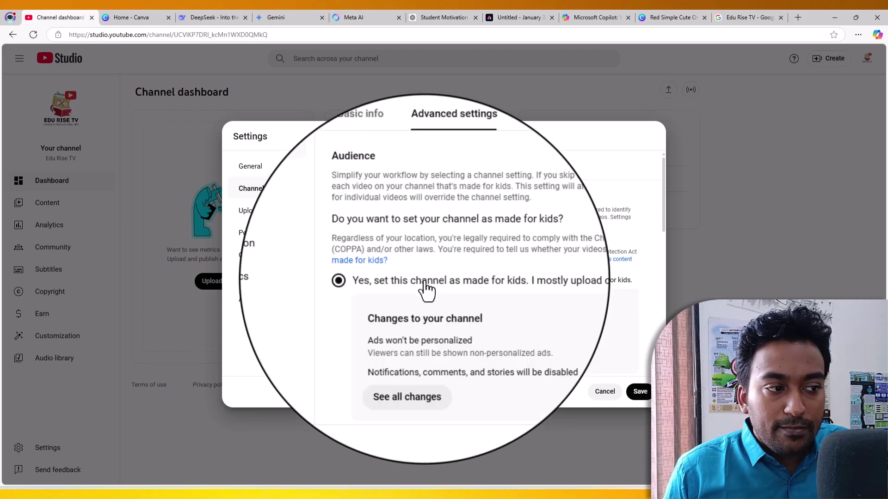
scroll(425, 289, down, 3)
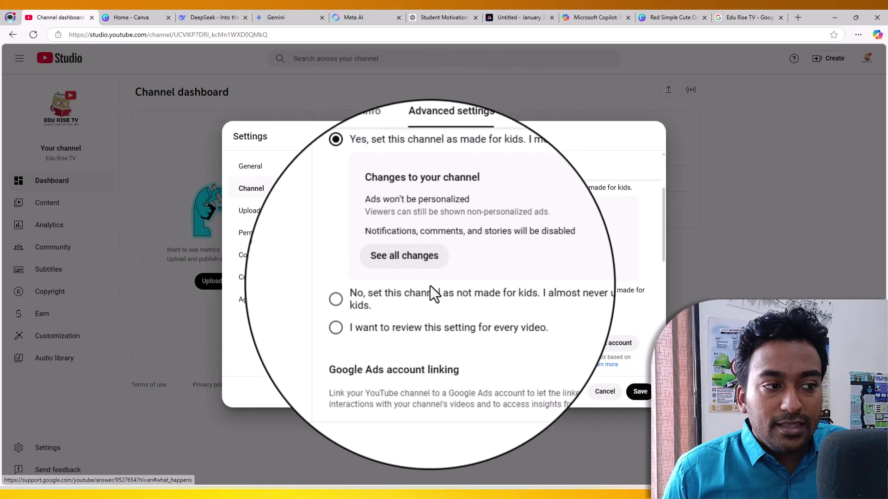
click(419, 299)
scroll(411, 291, up, 3)
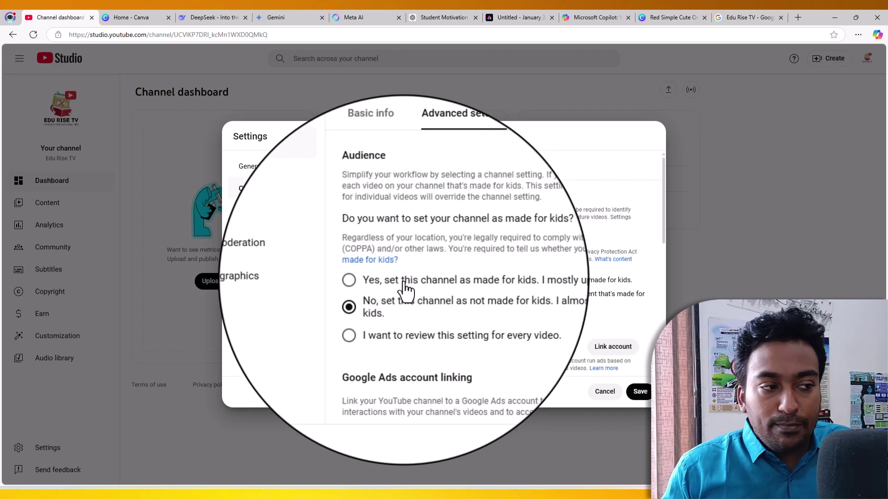
click(406, 286)
scroll(416, 277, down, 3)
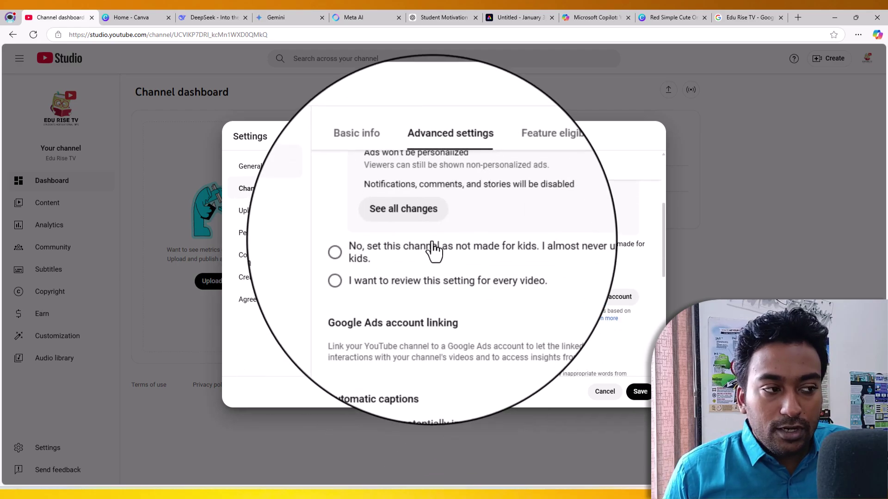
click(433, 252)
- Examine the advanced options for Google Ads linking, automatic captions, advertisements, clips and third-party training
scroll(453, 282, up, 4)
scroll(413, 305, down, 6)
scroll(412, 310, up, 3)
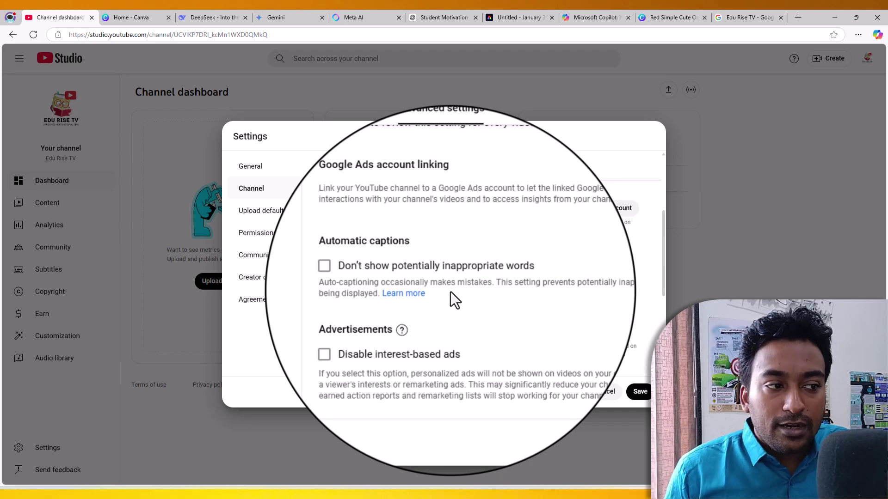
scroll(431, 250, down, 1)
scroll(430, 254, down, 2)
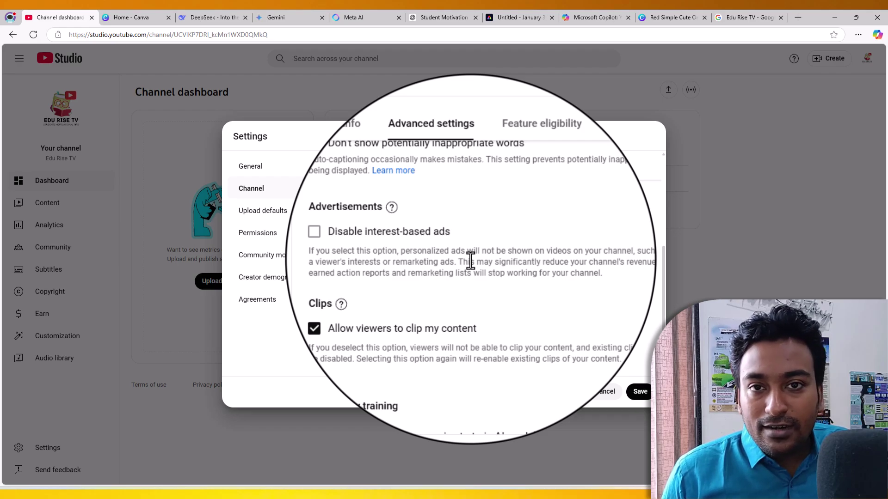
scroll(470, 261, down, 3)
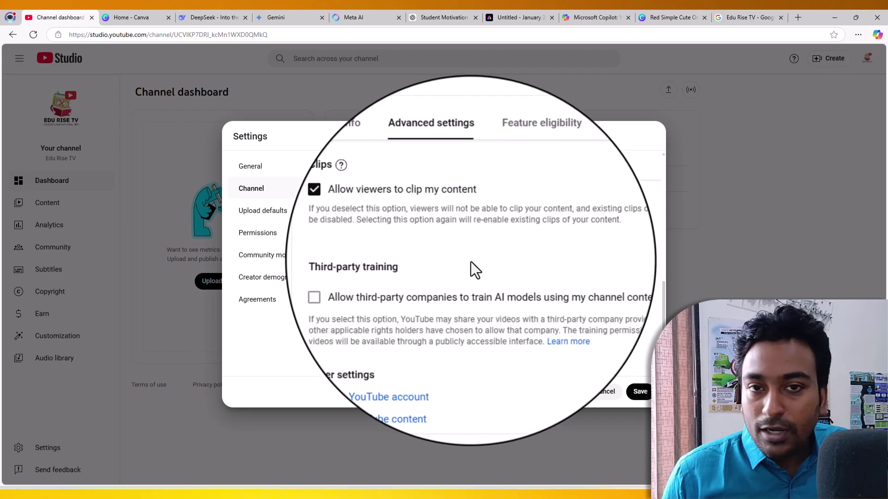
- Allow all third-party companies to train AI models using the channel content and save the settings
scroll(467, 260, up, 2)
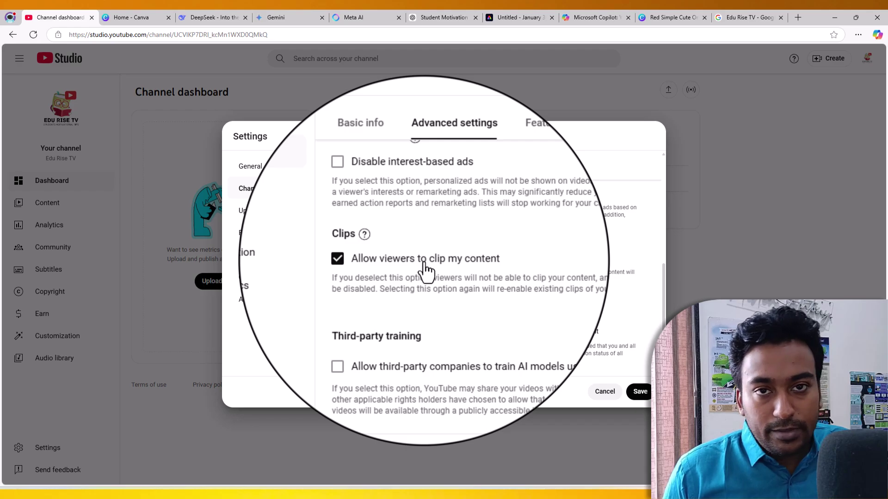
scroll(425, 271, down, 1)
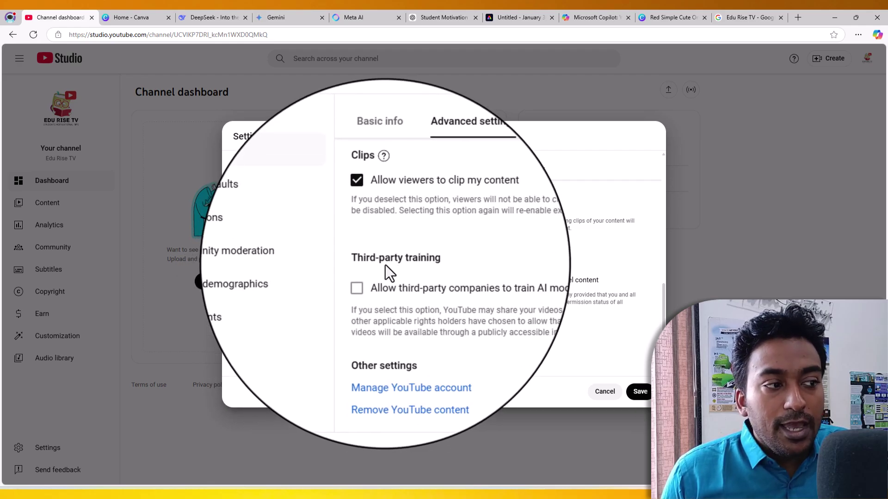
click(425, 289)
scroll(505, 311, down, 2)
click(430, 314)
scroll(492, 319, up, 3)
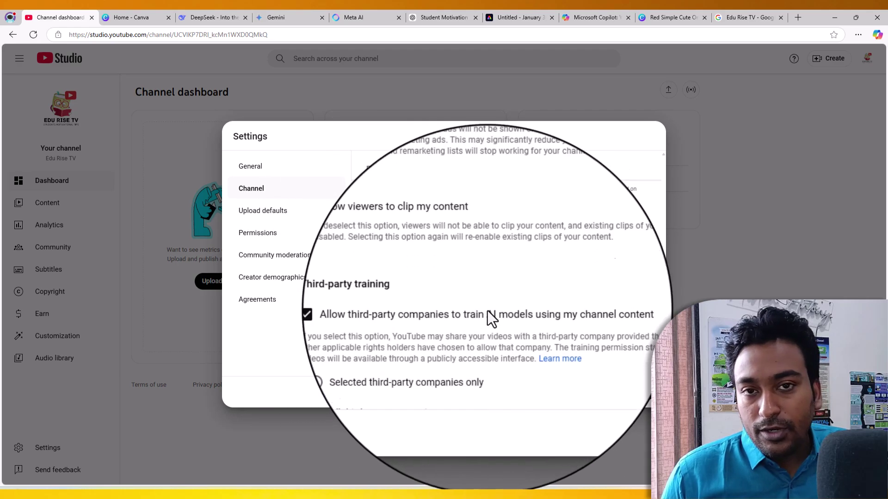
scroll(491, 318, down, 3)
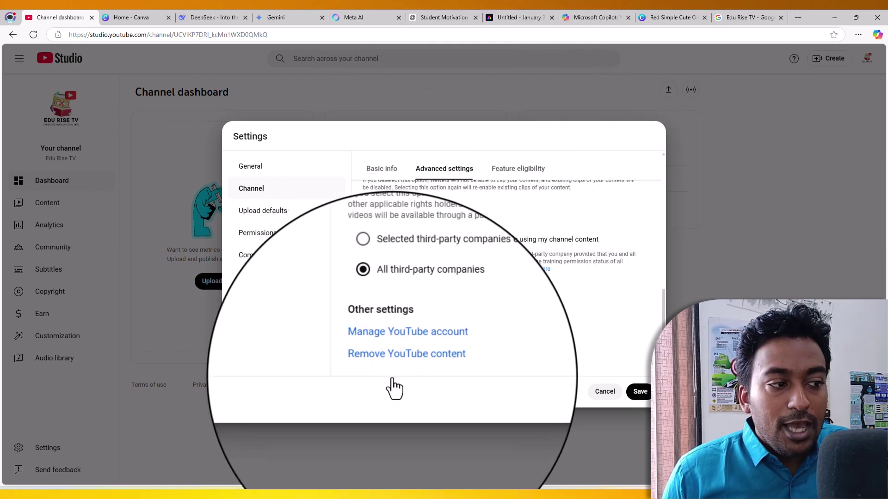
click(526, 183)
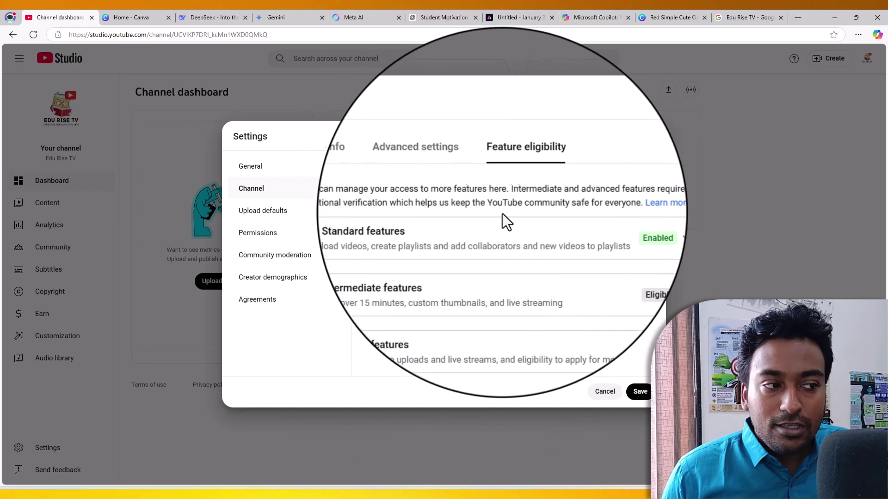
click(640, 393)
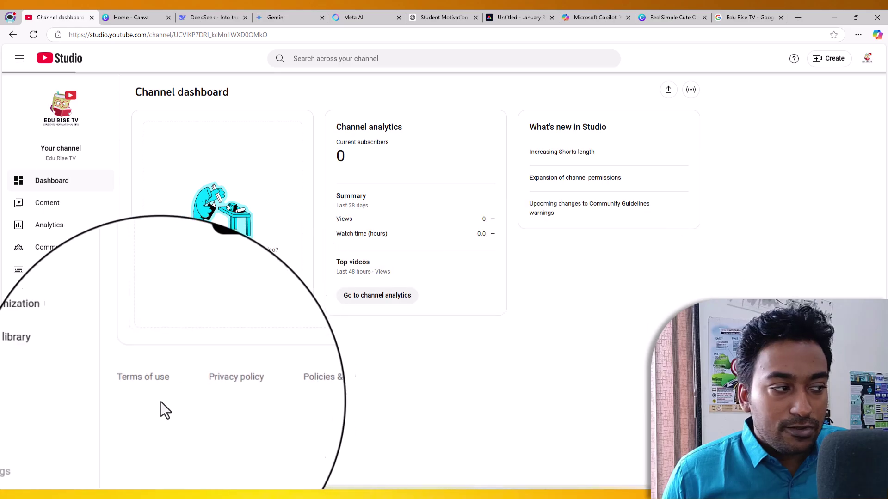
- Reopen the channel's feature eligibility settings and review what the standard features include and require
click(48, 447)
click(259, 189)
click(521, 174)
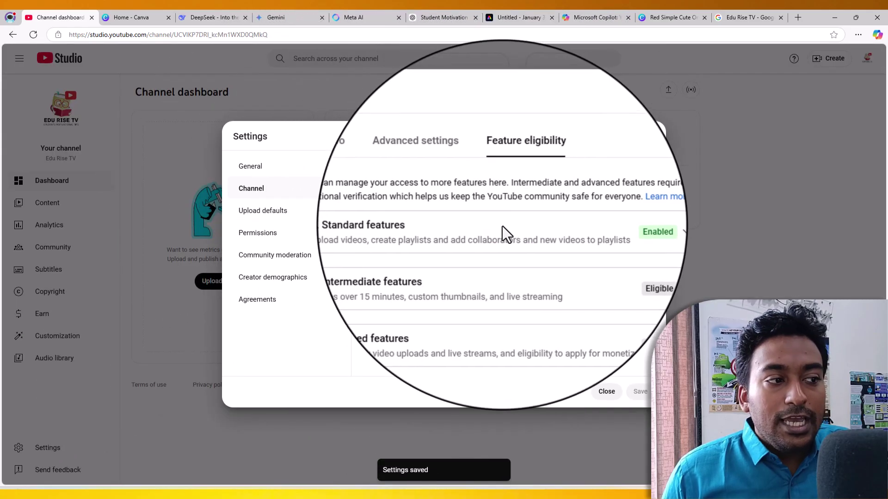
click(626, 231)
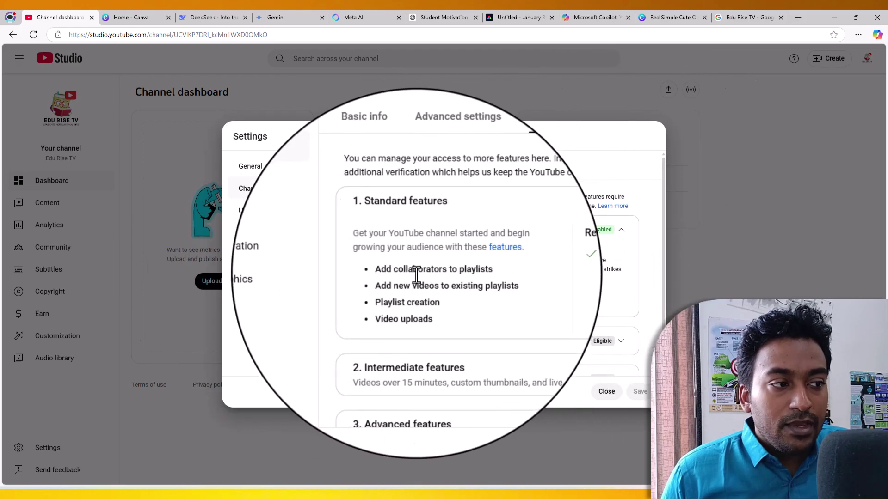
drag(384, 271, 494, 271)
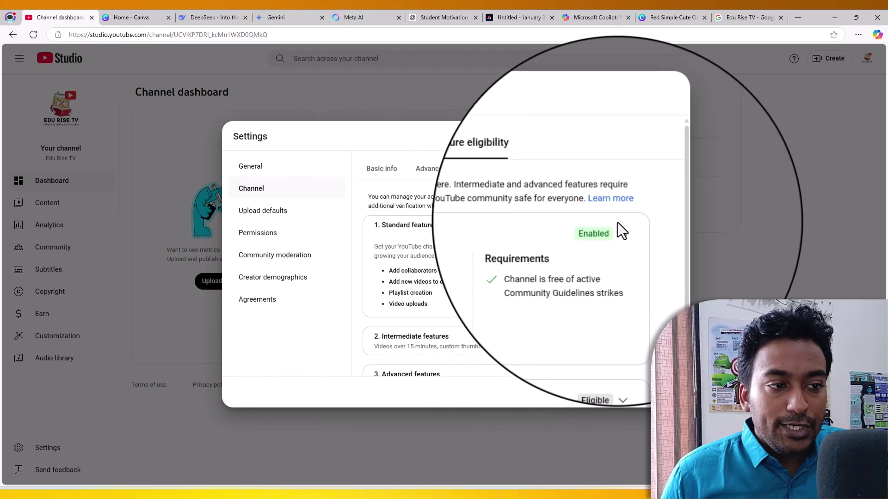
click(624, 231)
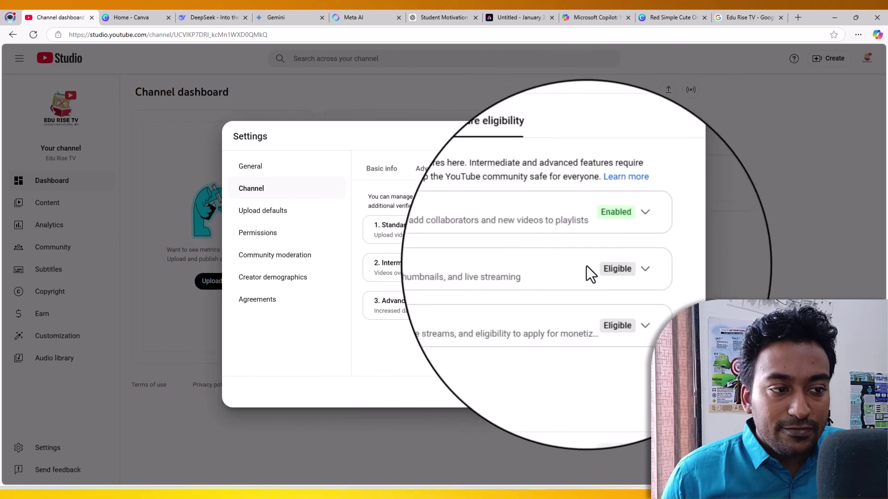
- Review the benefits and requirements of the intermediate and advanced features in the feature eligibility settings
click(621, 271)
scroll(610, 271, down, 1)
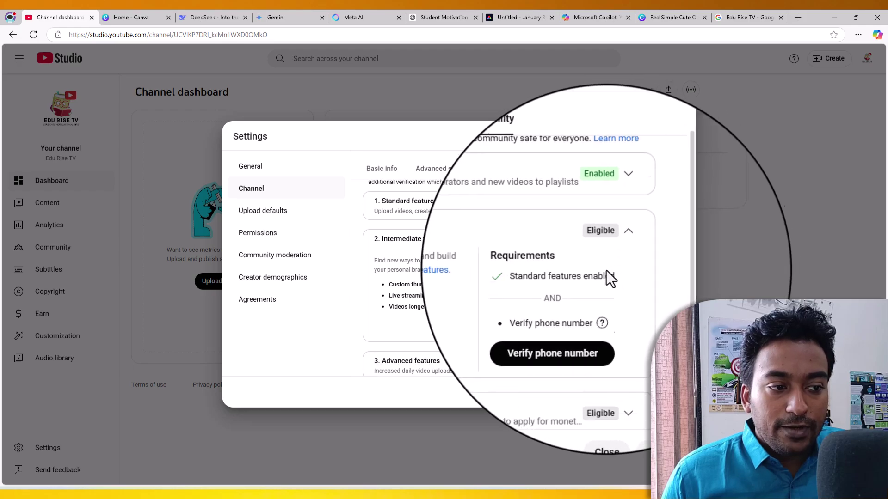
drag(384, 271, 470, 296)
click(481, 295)
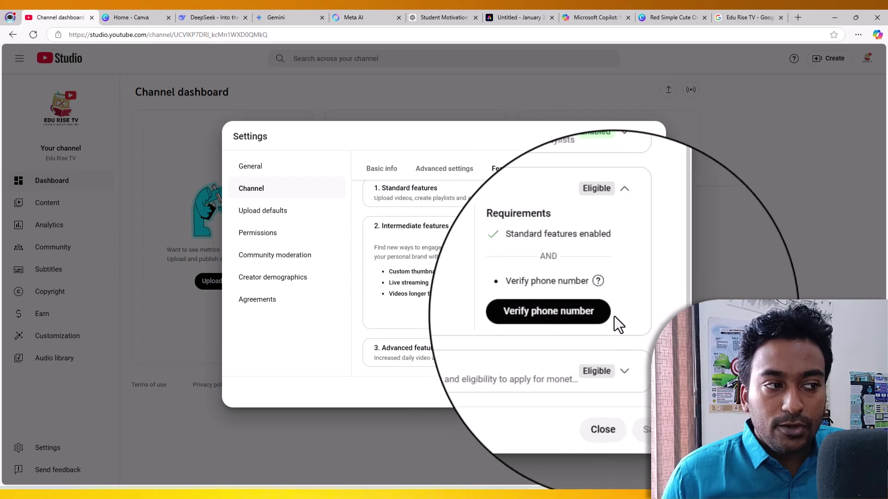
click(622, 356)
scroll(513, 284, down, 3)
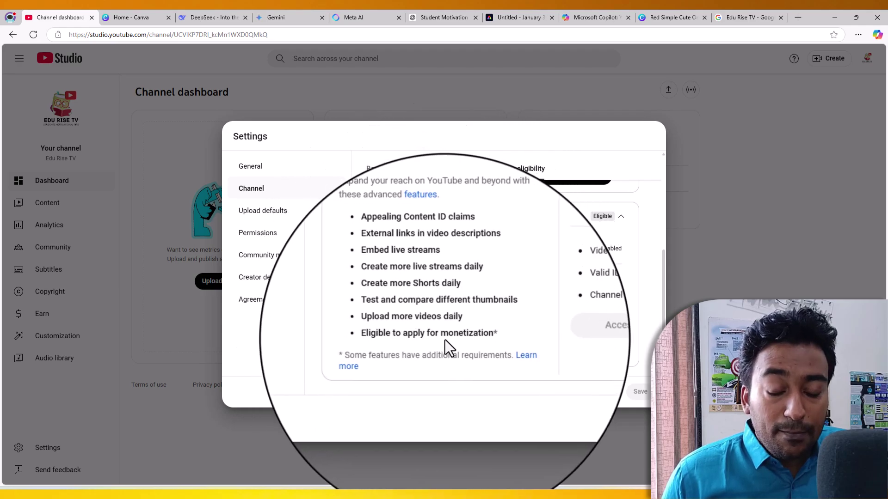
scroll(495, 301, up, 1)
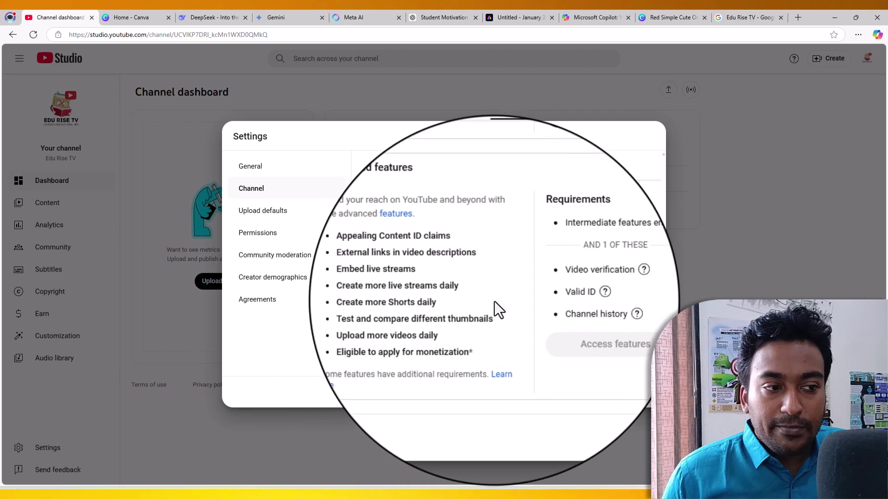
click(620, 278)
click(620, 309)
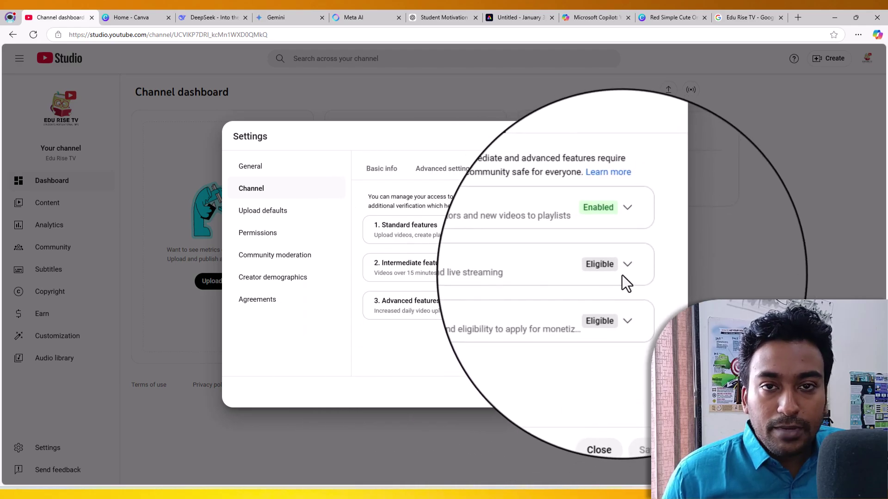
- Verify the phone number required for the intermediate features and close the verification page
click(626, 272)
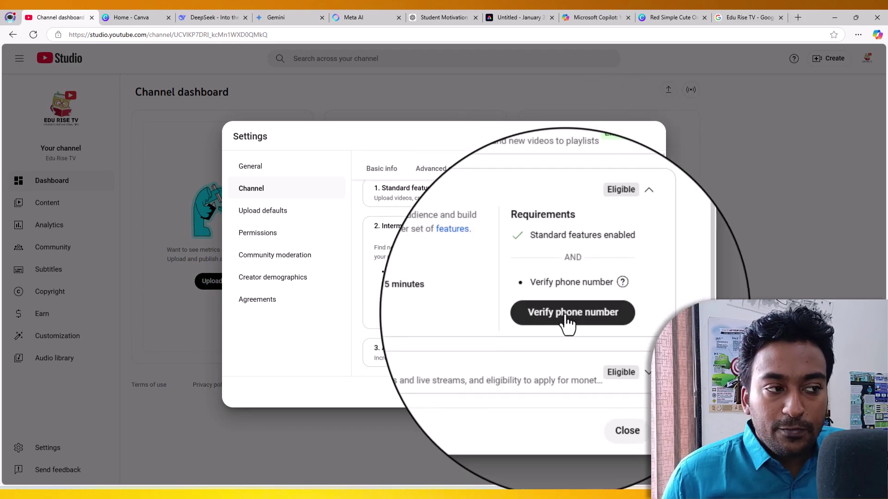
click(566, 315)
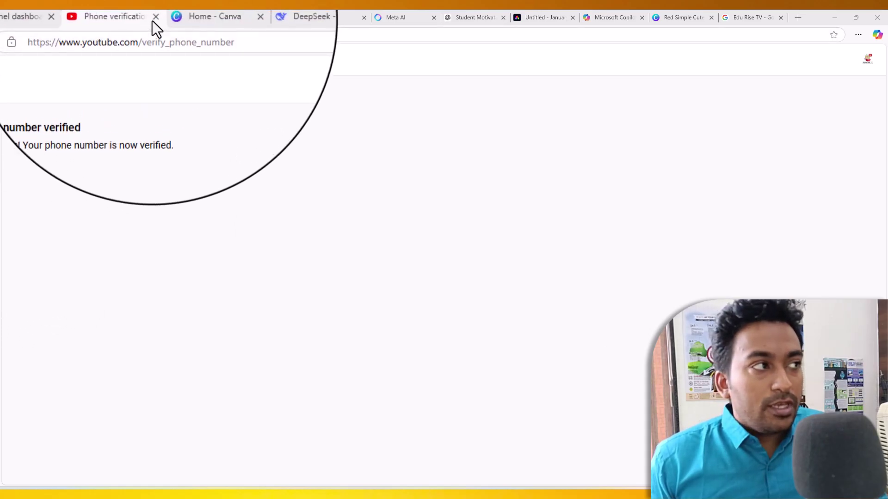
click(154, 16)
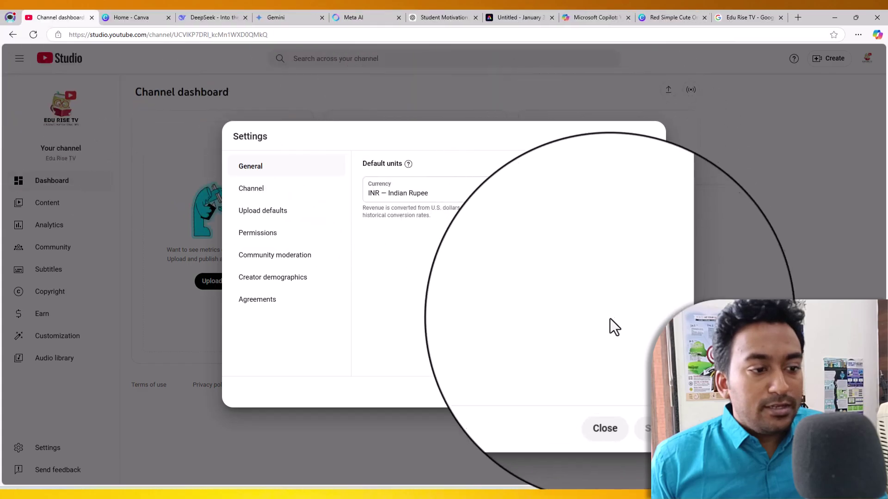
- Refresh the channel dashboard and reopen the channel's feature eligibility settings
click(613, 394)
right_click(736, 150)
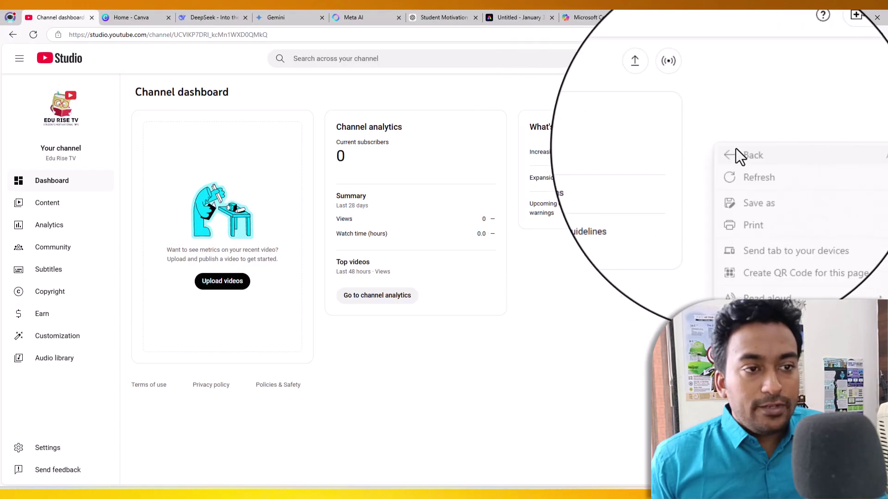
click(752, 168)
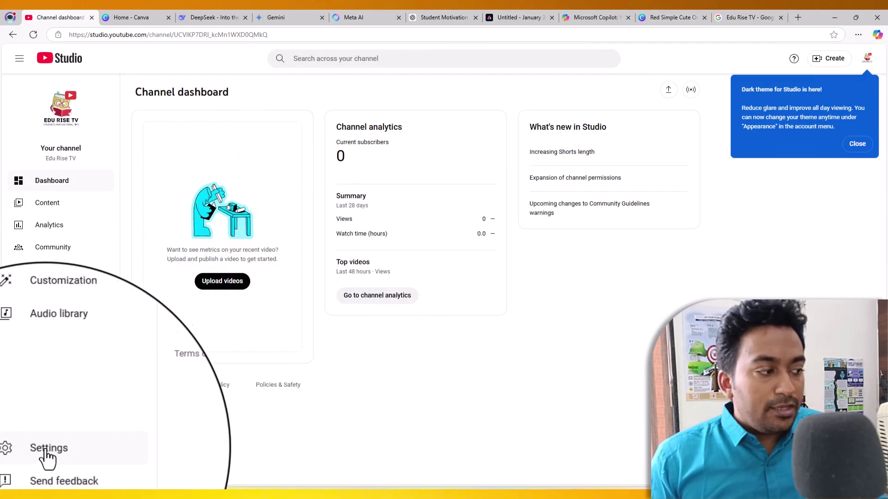
click(49, 448)
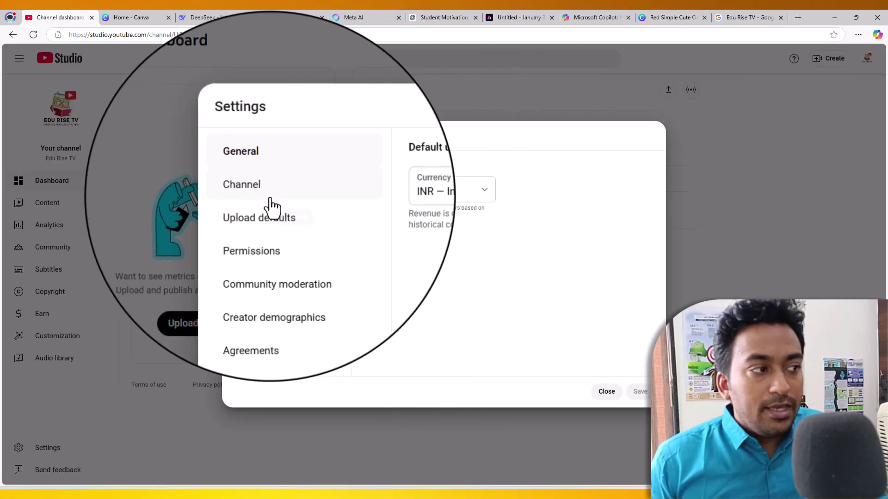
click(267, 202)
click(502, 171)
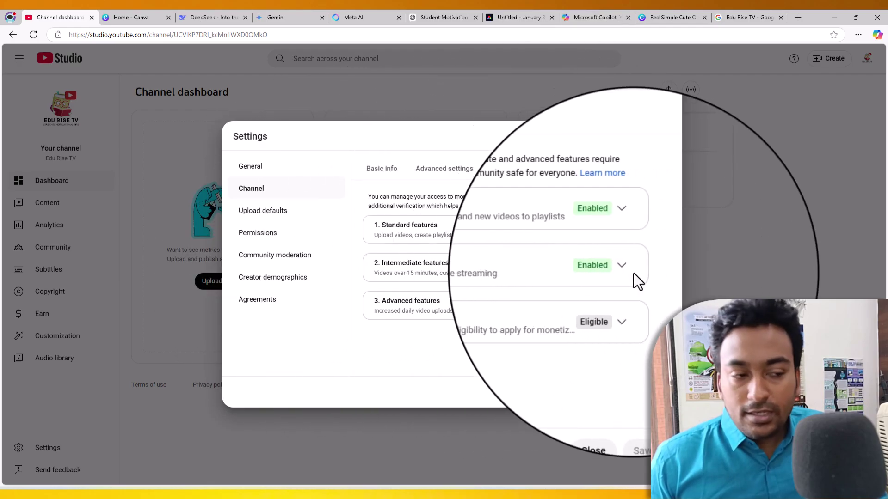
- Examine the advanced features' requirements, including the help for video verification, valid ID and channel history
click(625, 308)
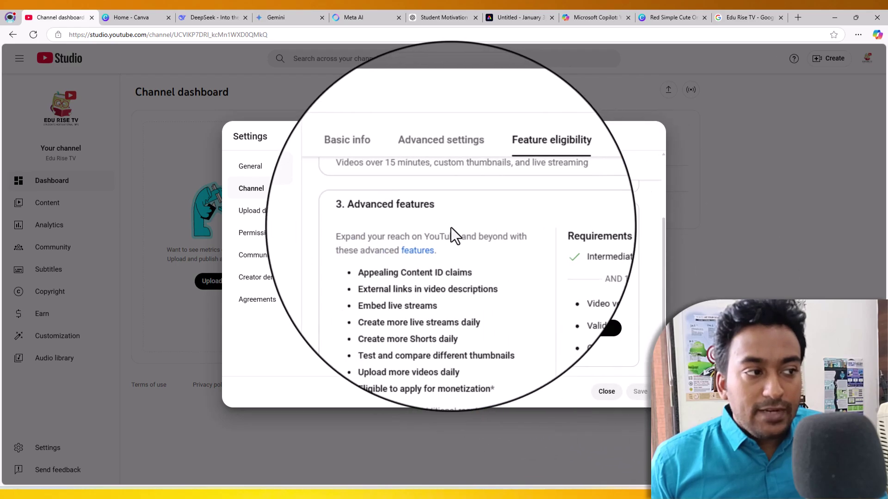
scroll(486, 235, down, 1)
mouse_move(594, 282)
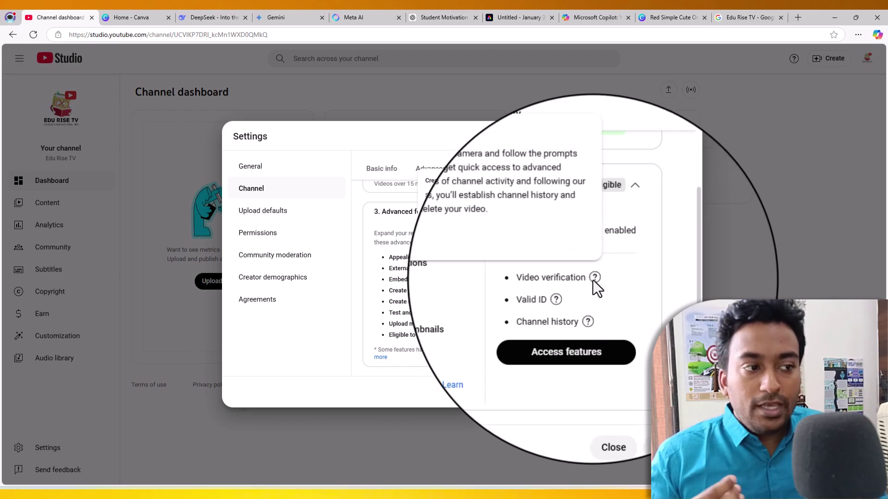
mouse_move(568, 293)
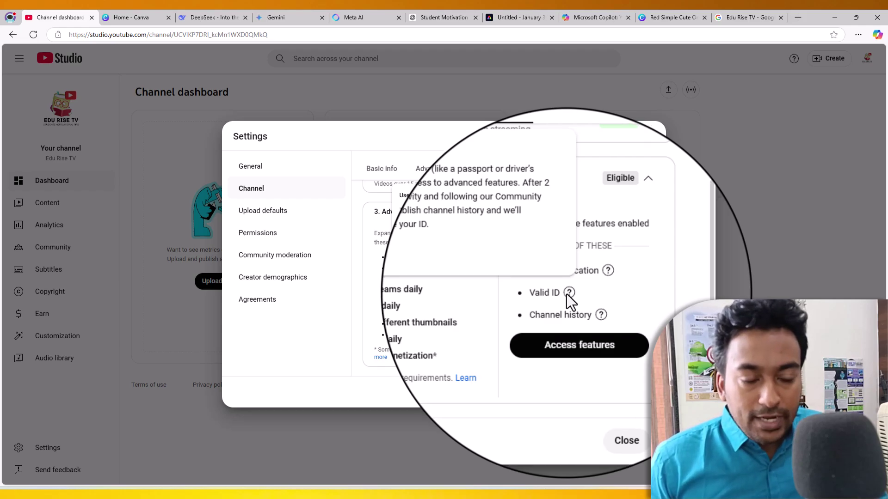
mouse_move(592, 310)
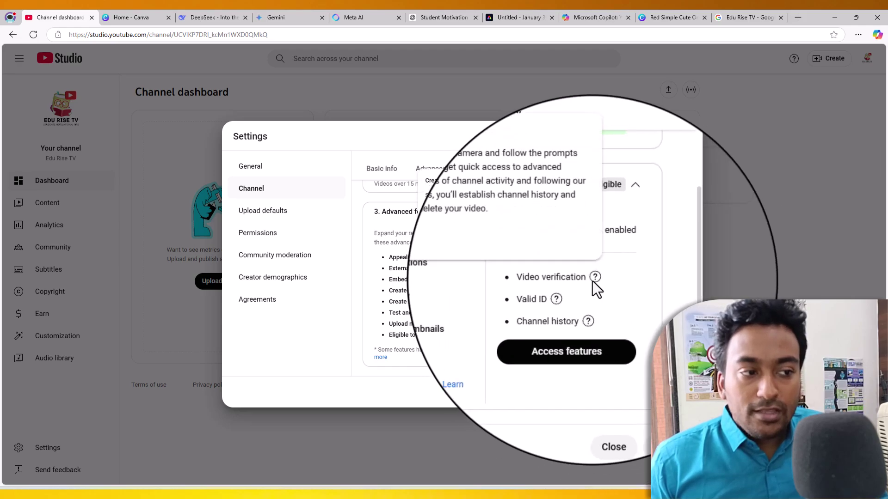
- Request access to the advanced features through video verification and start it from Google's message in Gmail
click(583, 342)
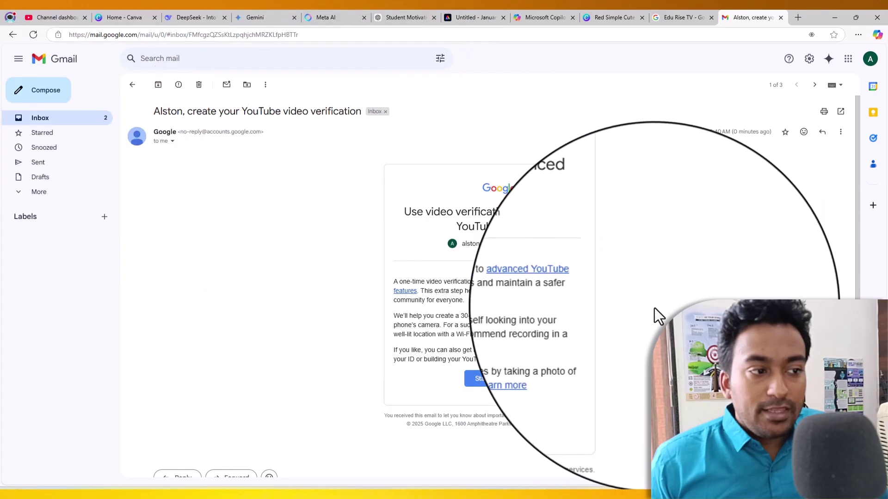
click(491, 383)
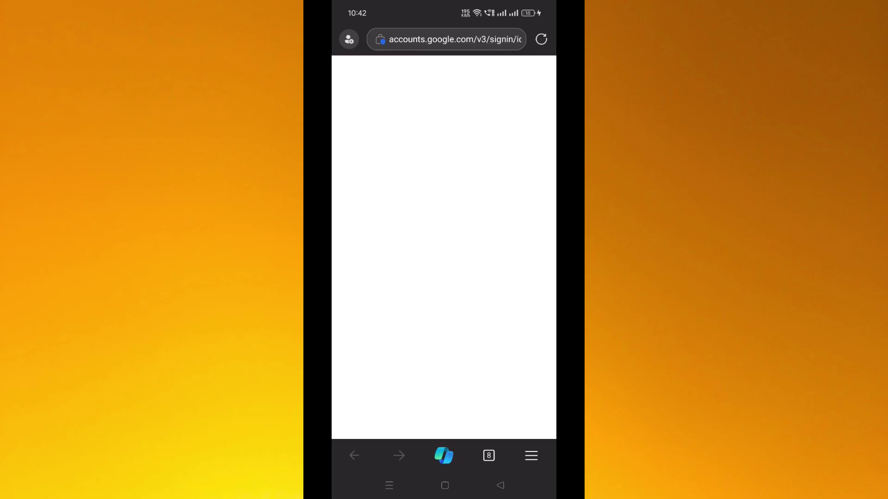
- Sign in to the Google account in the phone's browser with the account e-mail and account password
click(516, 306)
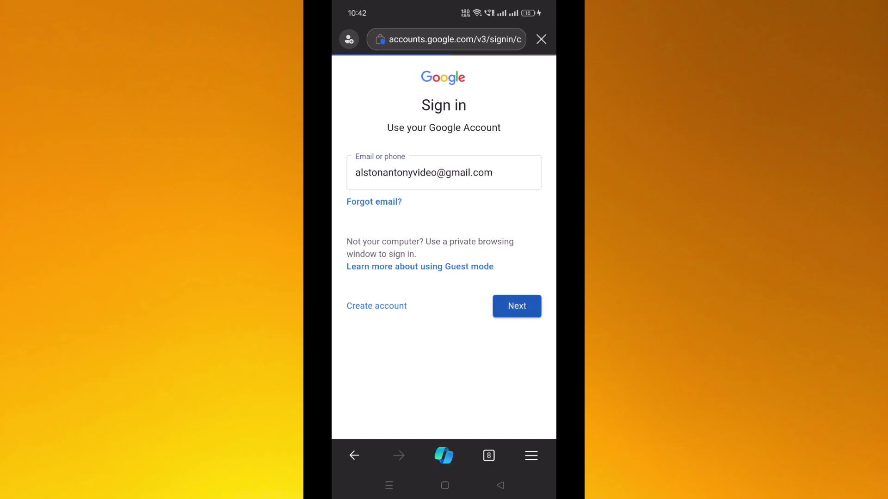
click(517, 236)
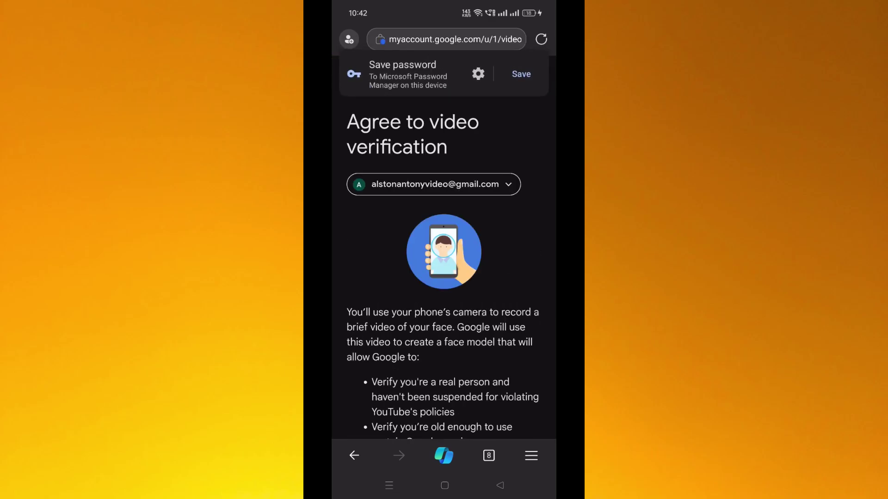
- Agree to the video verification terms and continue past the video tips to the camera recording
scroll(444, 250, down, 5)
scroll(444, 250, down, 10)
click(361, 330)
click(512, 405)
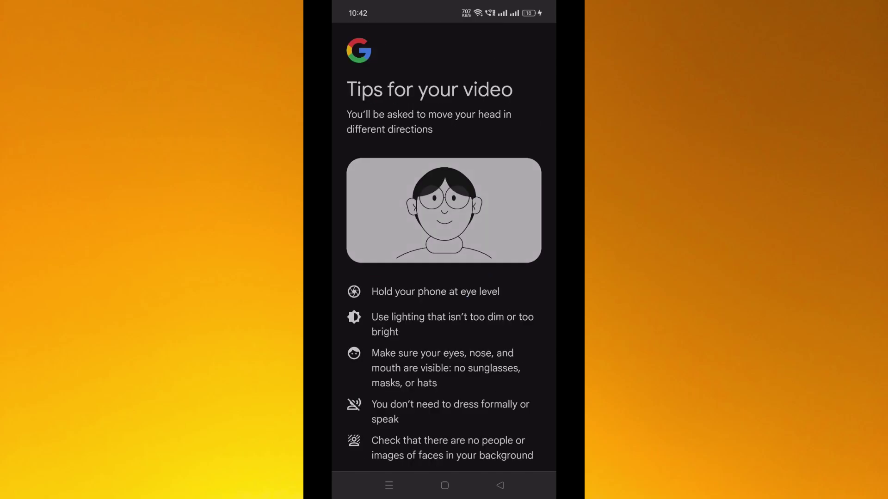
scroll(444, 250, down, 5)
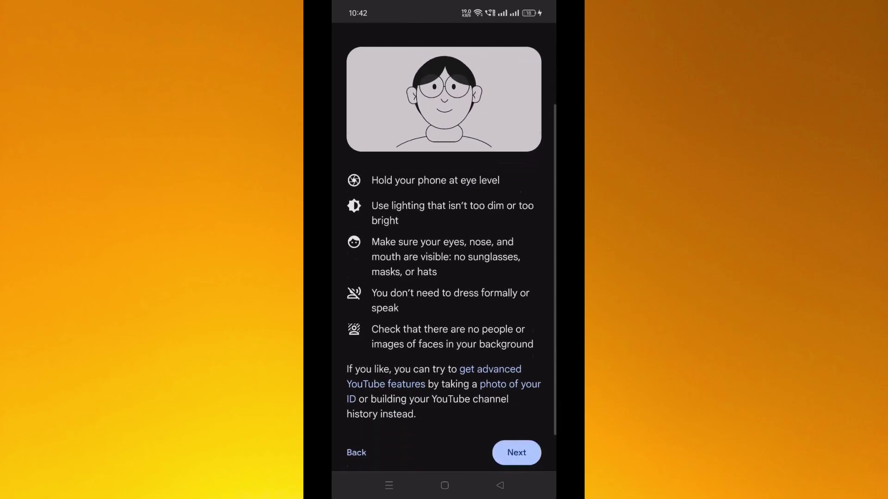
click(515, 406)
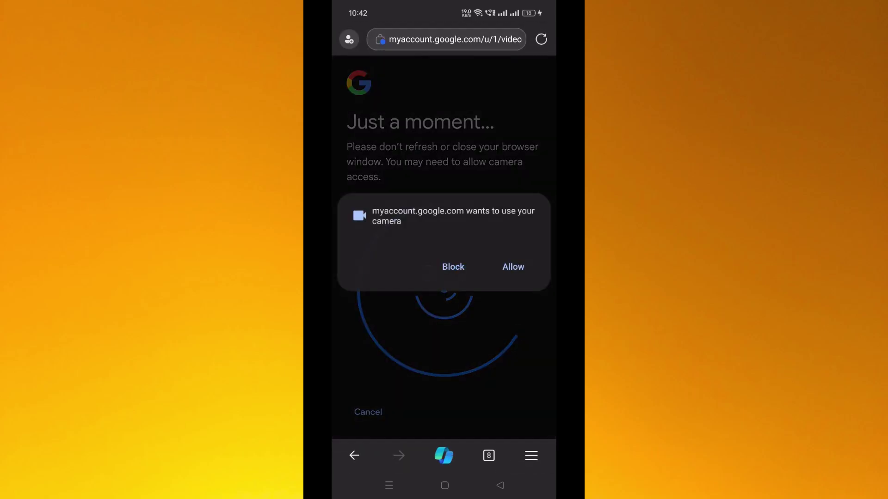
- Allow camera access for the Google account's video verification and record the face video for review
click(513, 266)
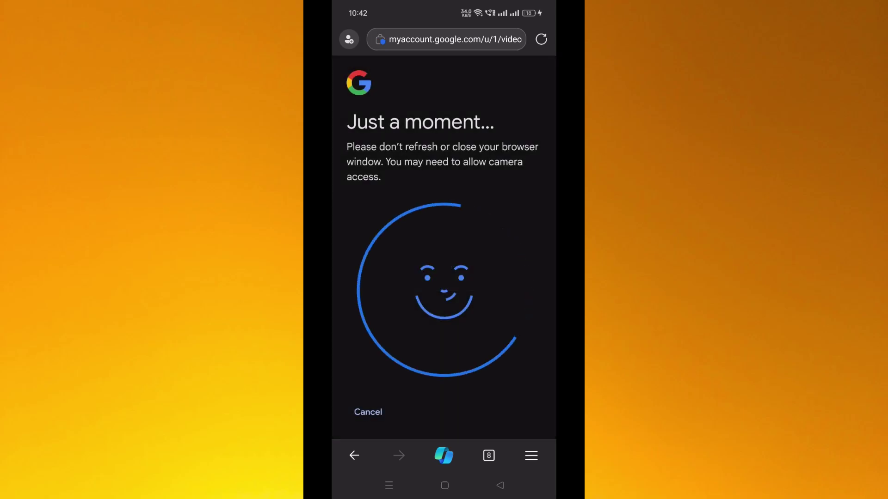
click(443, 248)
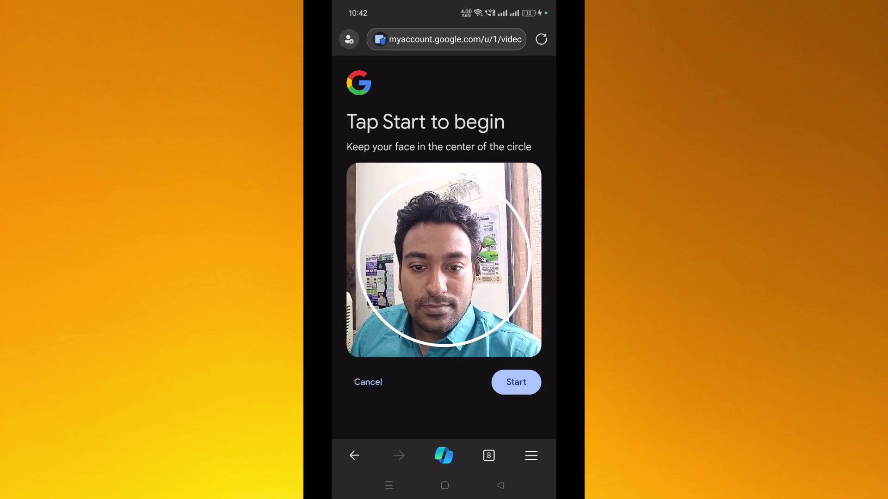
click(516, 381)
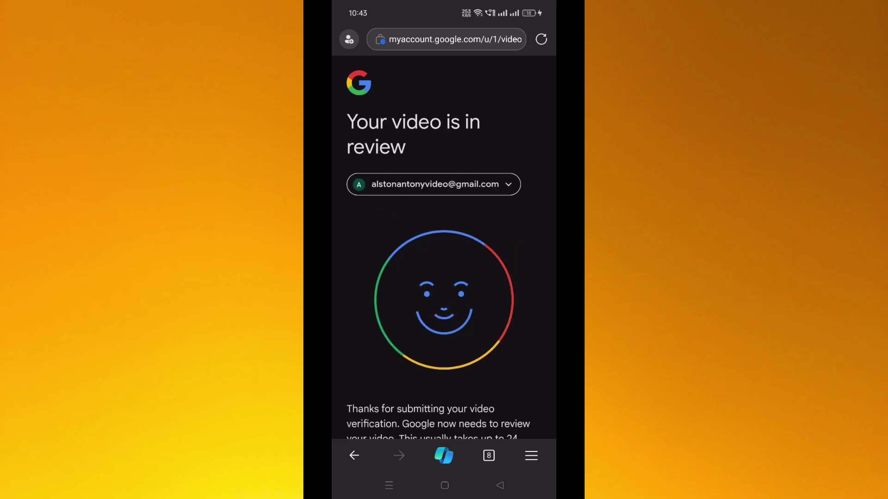
scroll(443, 249, down, 5)
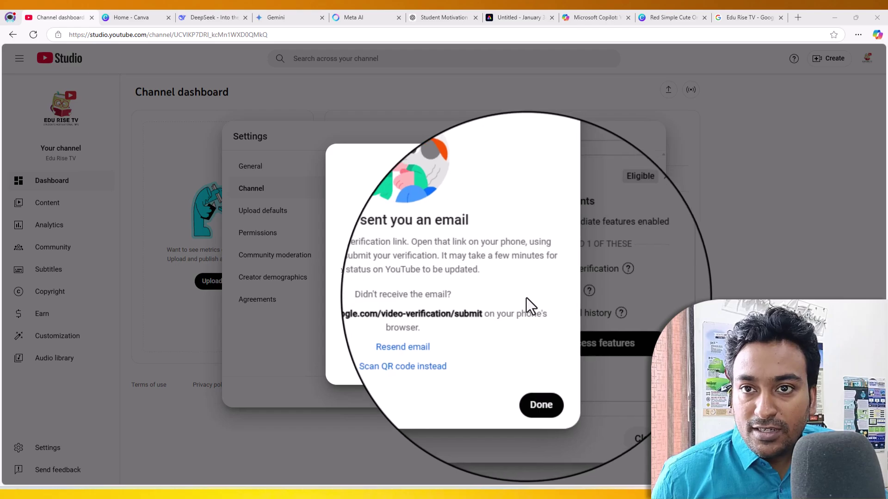
- Dismiss the verification email notice, close the channel settings and reload the channel dashboard
click(529, 375)
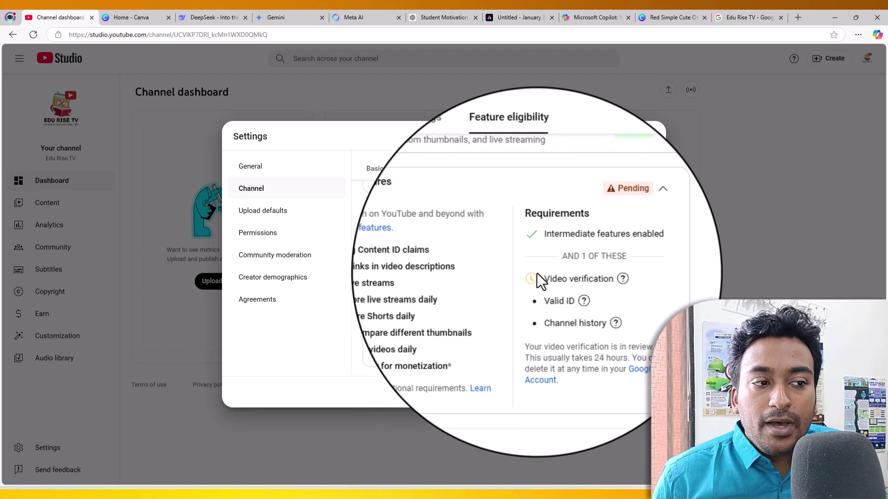
click(614, 393)
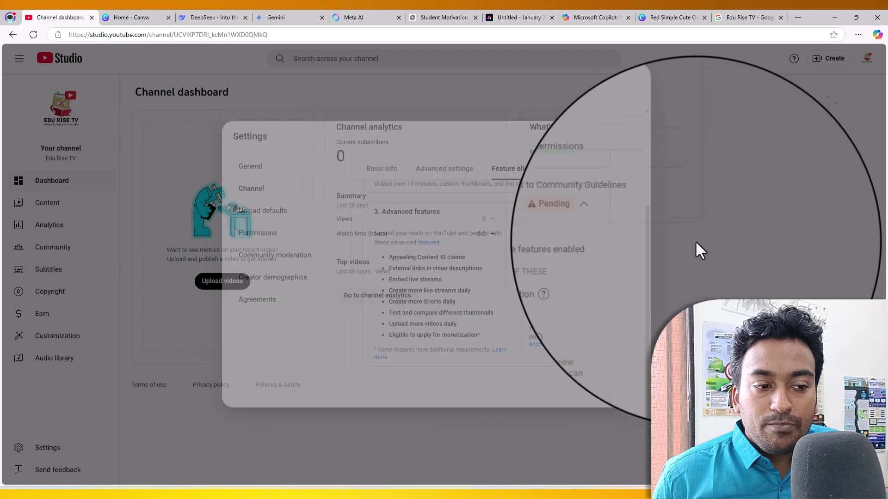
right_click(711, 211)
click(739, 232)
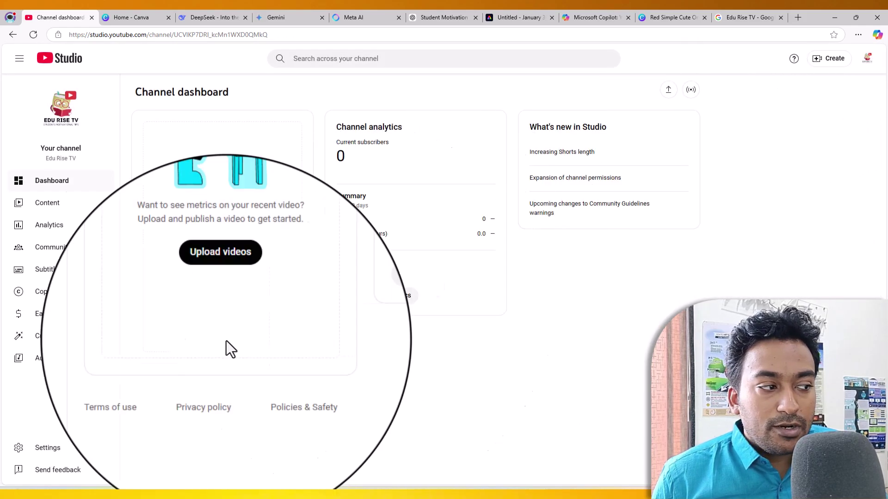
- Open the channel's feature eligibility settings and examine the advanced features' status and verification requirements
click(43, 446)
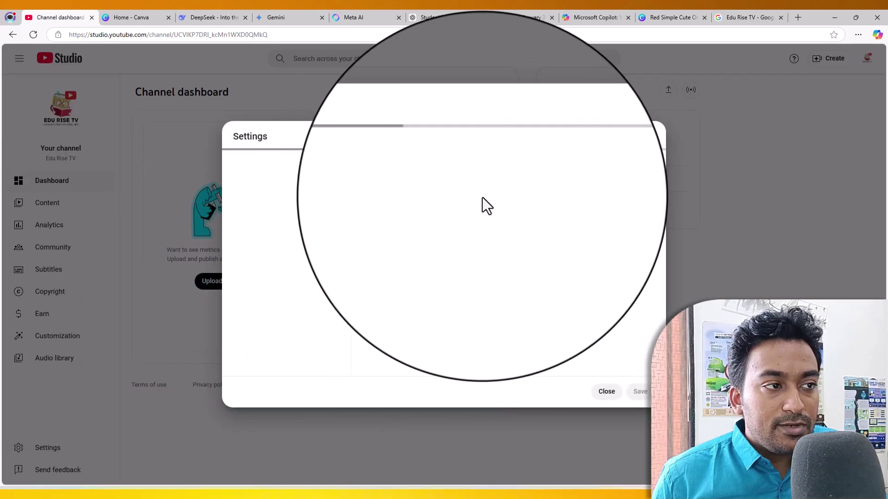
click(257, 189)
click(508, 184)
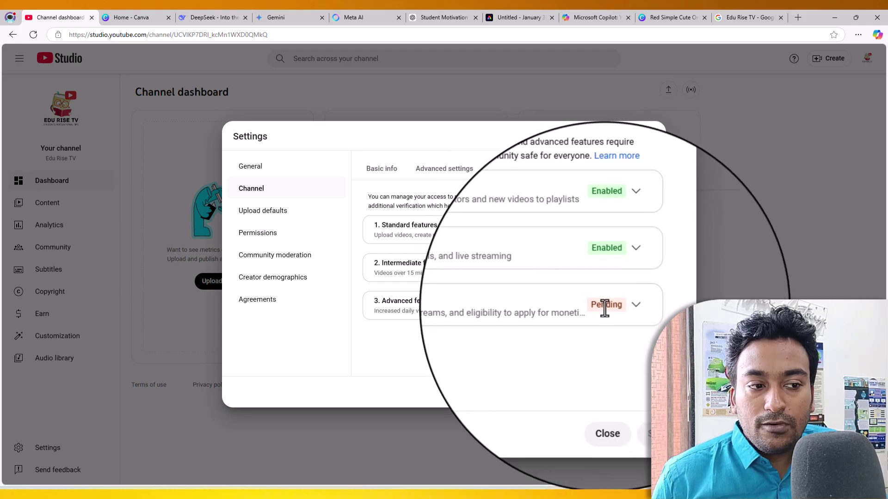
click(628, 310)
scroll(597, 317, down, 1)
mouse_move(595, 323)
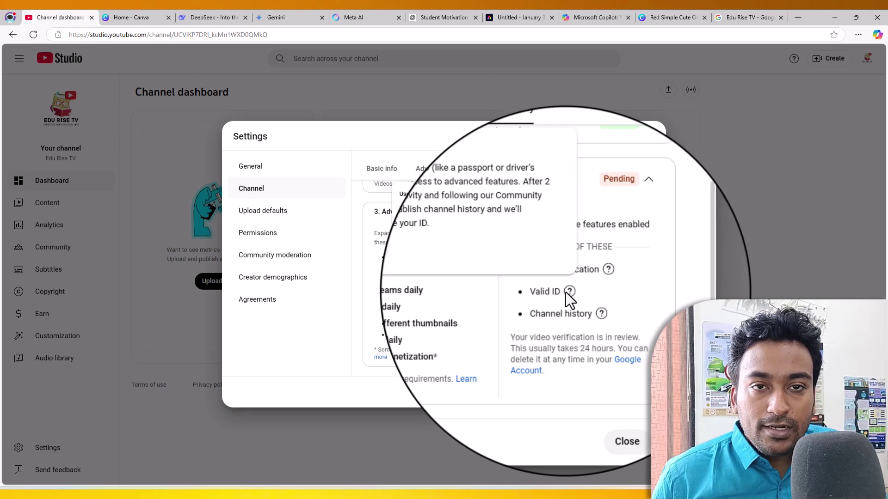
mouse_move(566, 314)
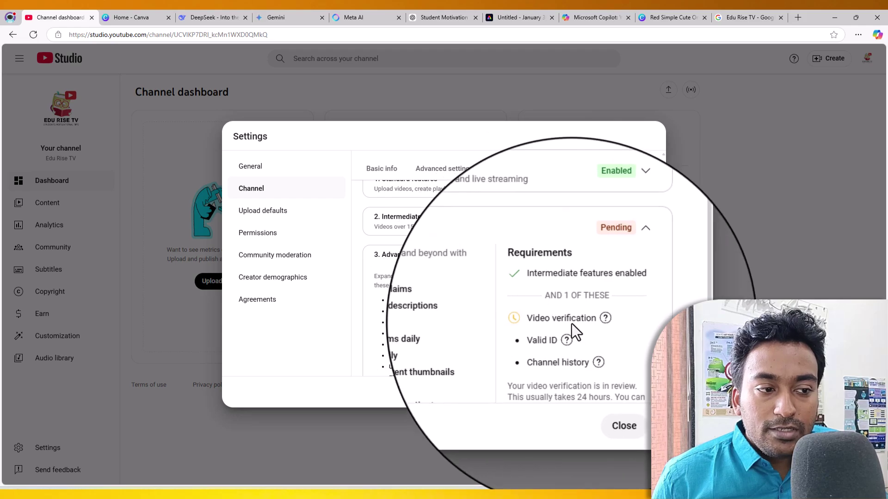
scroll(590, 325, up, 2)
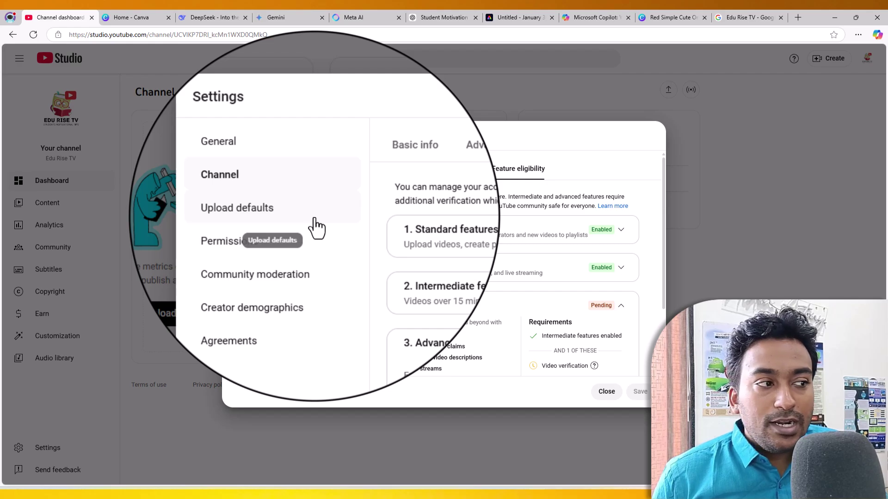
- Paste the default video description starting "Thank you for watching please subscribe for more videos" into the upload defaults
click(313, 218)
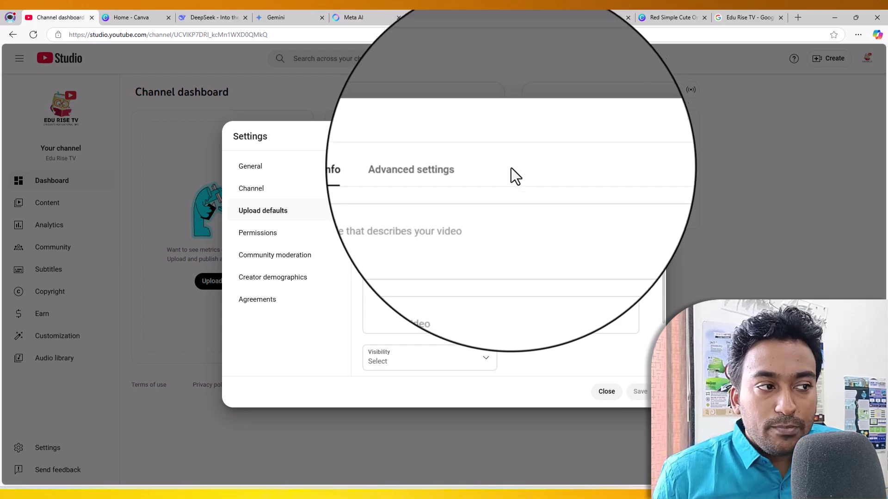
click(479, 205)
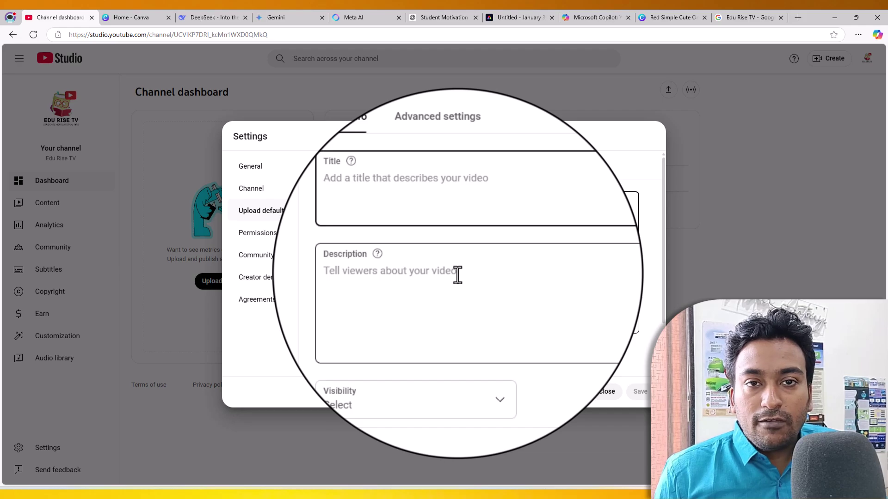
click(457, 276)
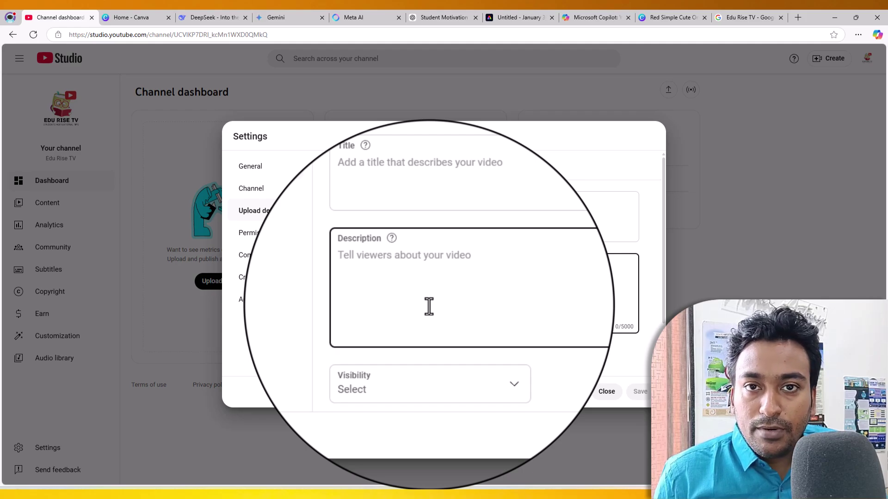
scroll(476, 296, down, 2)
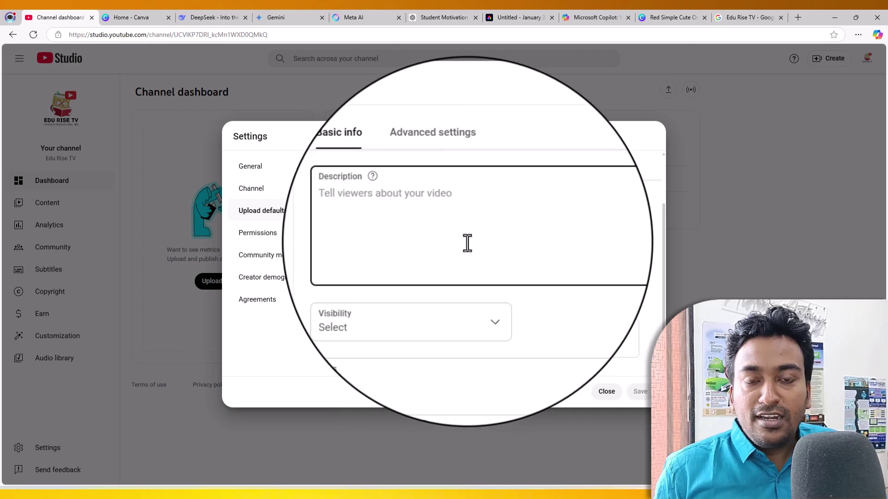
click(467, 244)
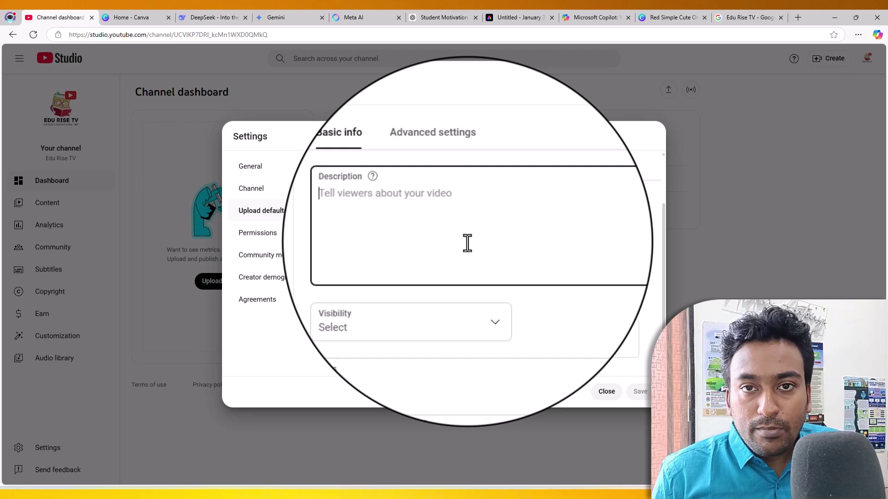
key(ctrl+v)
- Set the default visibility for uploaded videos to Public
click(392, 313)
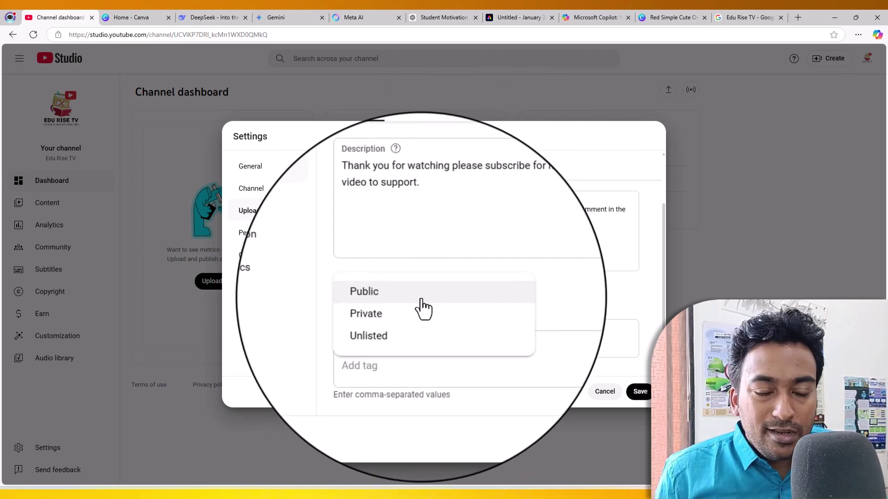
click(416, 298)
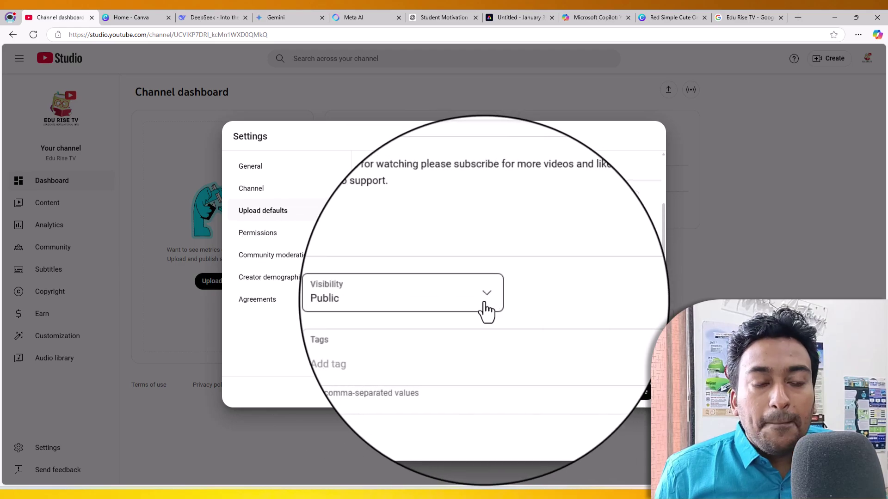
click(484, 305)
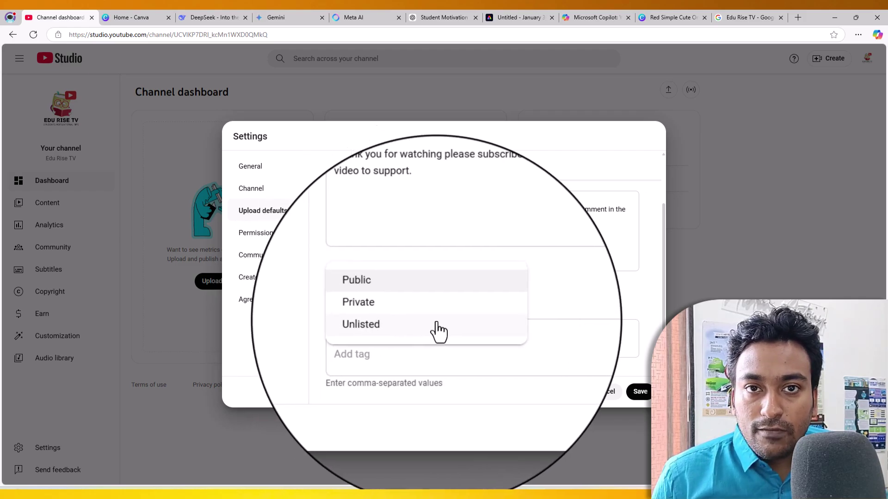
click(392, 295)
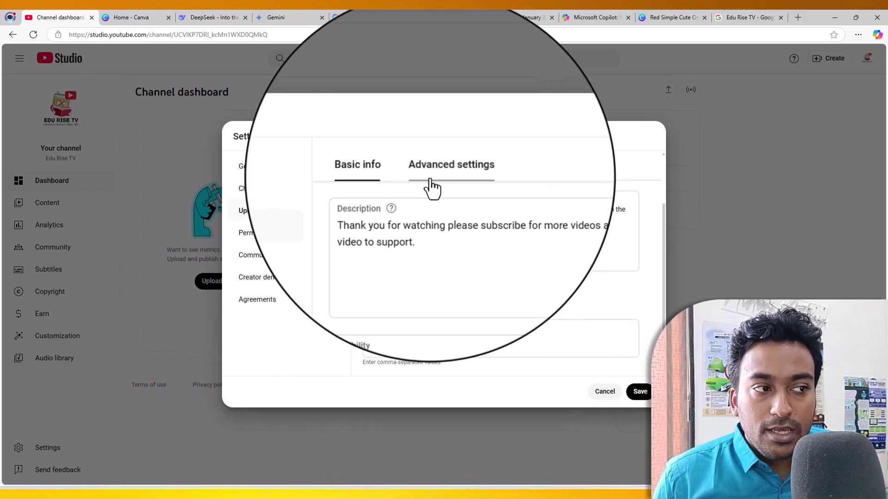
- In the advanced upload defaults, set the license to Standard YouTube License and the category to Howto & Style
click(430, 182)
click(422, 209)
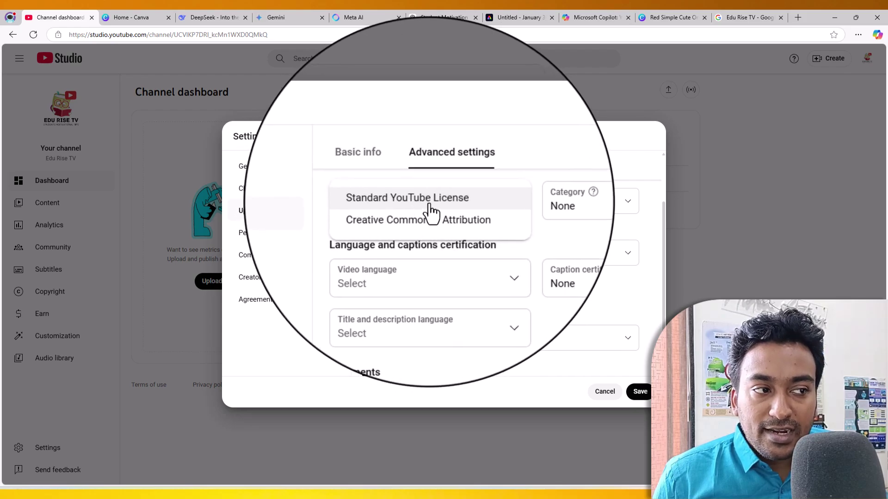
click(430, 206)
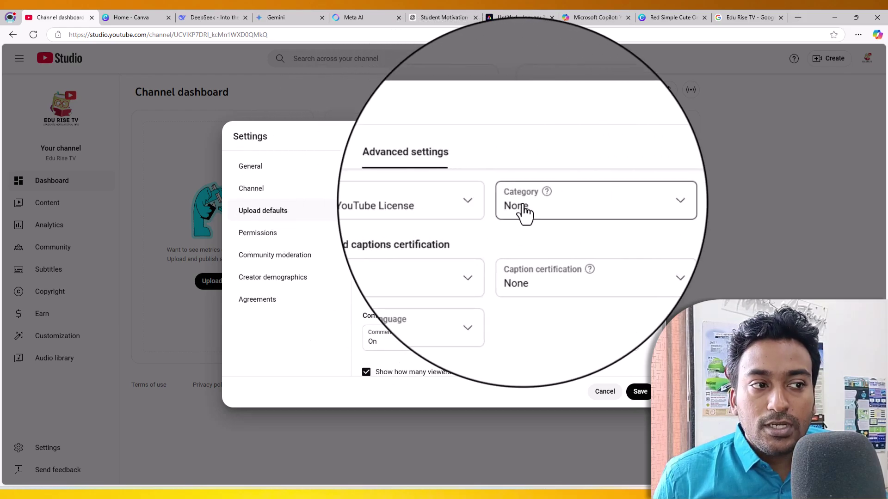
click(522, 208)
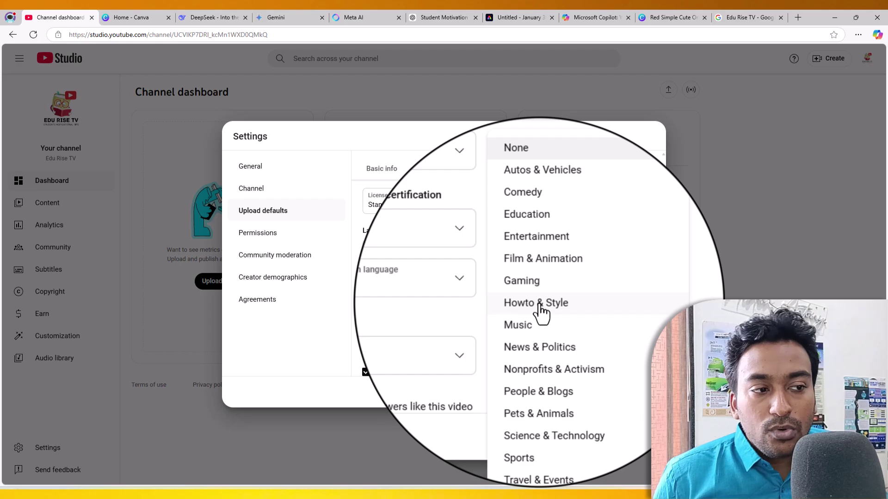
click(539, 304)
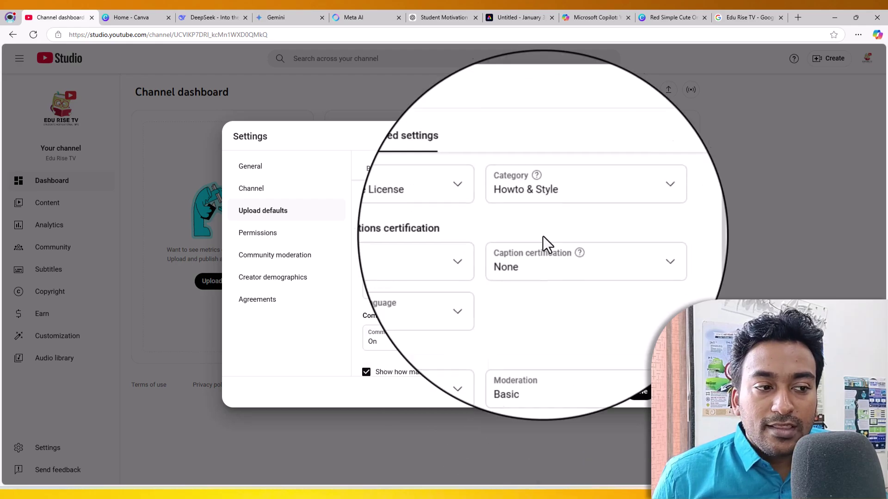
click(547, 217)
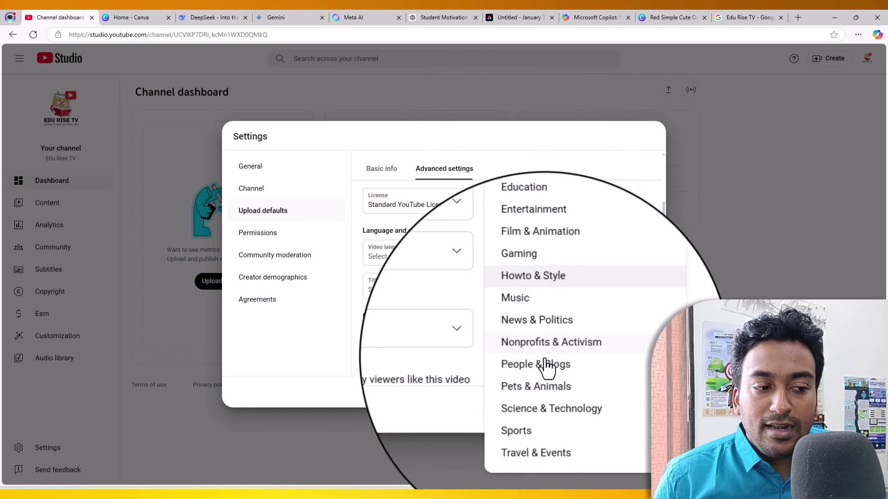
click(645, 240)
- Set the default video language to Tamil
click(460, 249)
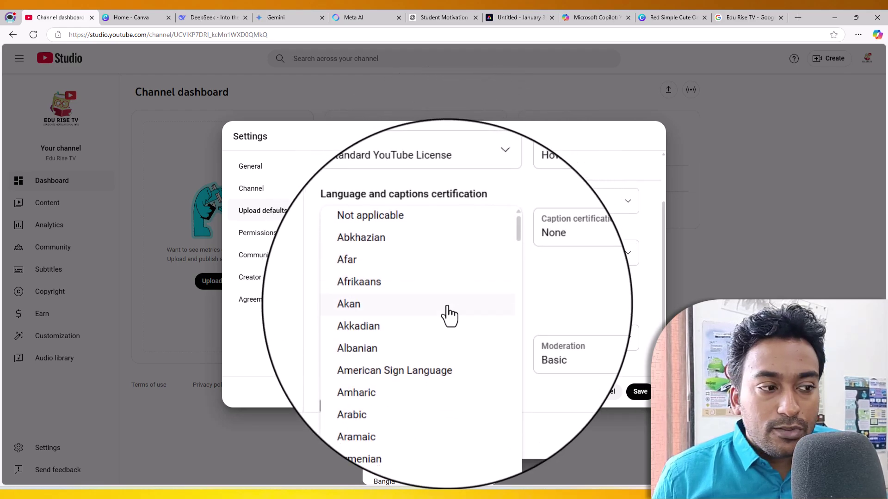
scroll(446, 319, down, 2)
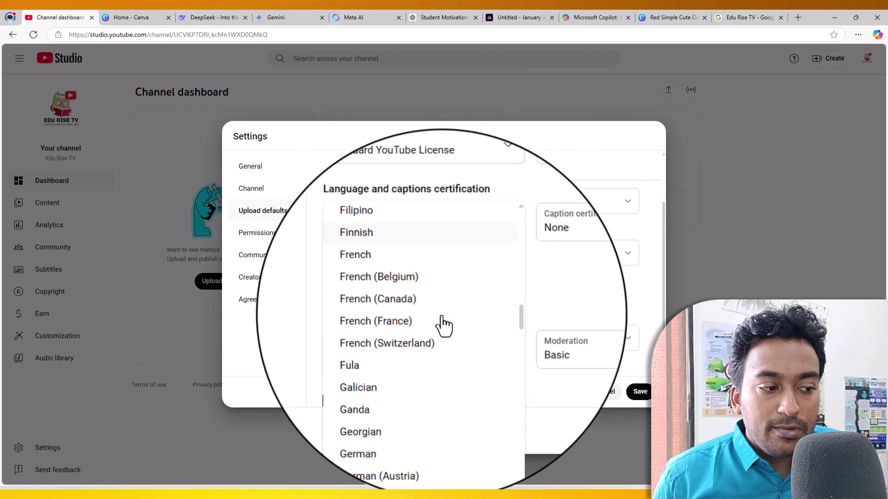
scroll(441, 321, down, 10)
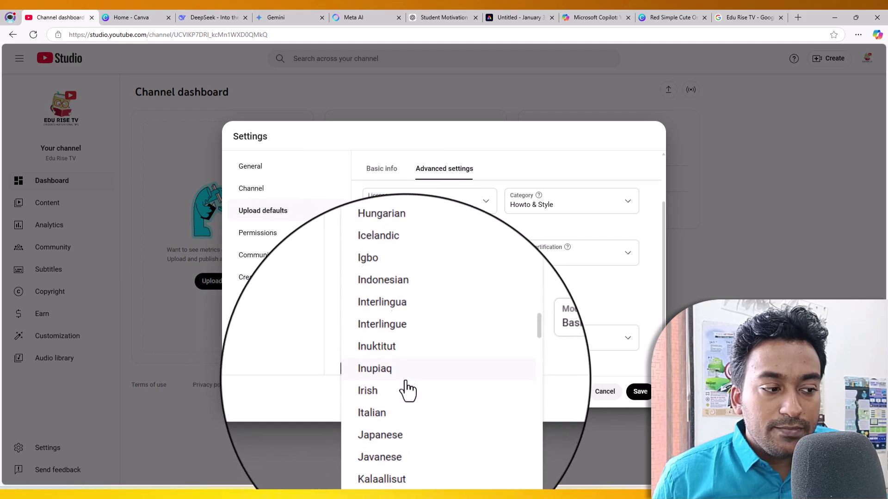
scroll(405, 382, down, 5)
scroll(431, 382, down, 20)
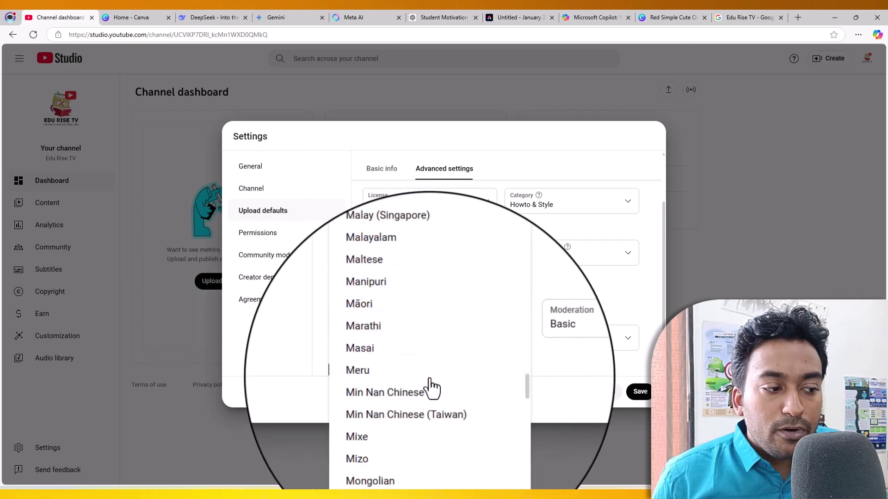
scroll(431, 382, down, 4)
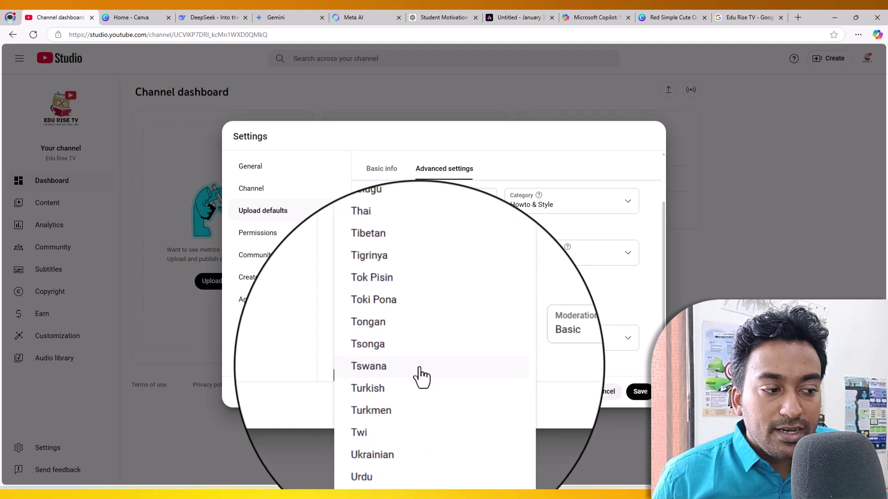
click(393, 279)
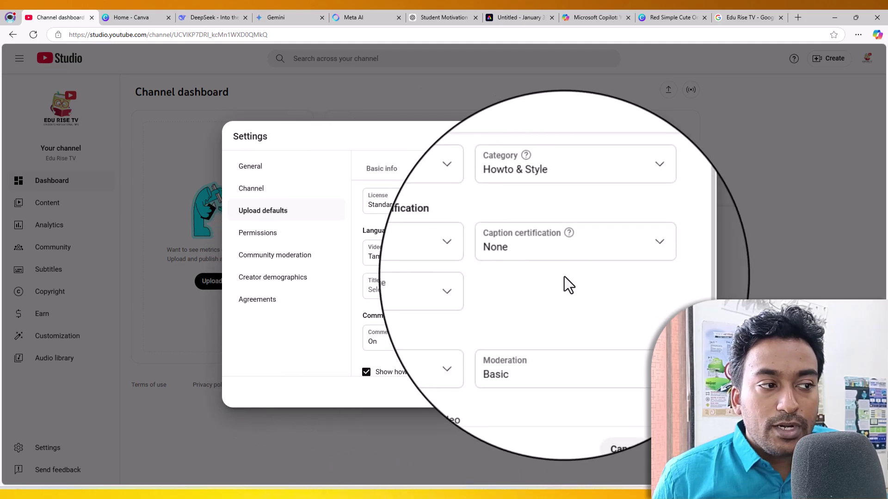
- Set the default caption certification to "This content has never aired on television in the U.S."
click(548, 259)
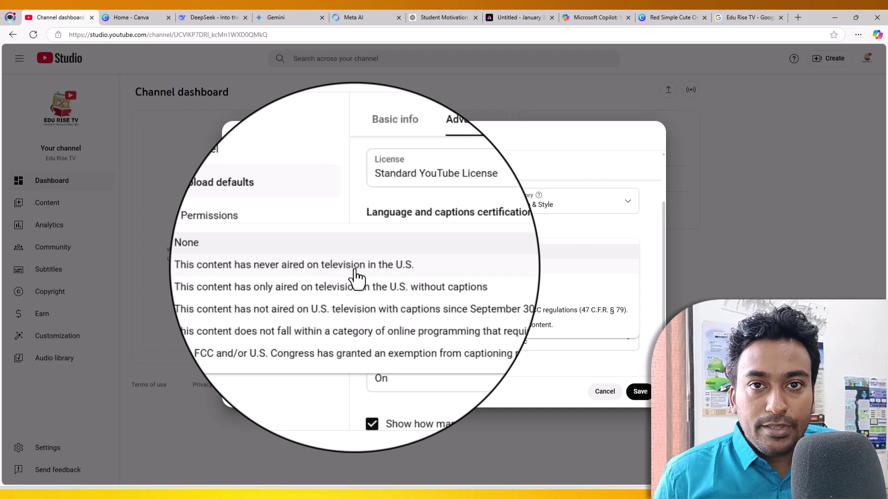
click(355, 272)
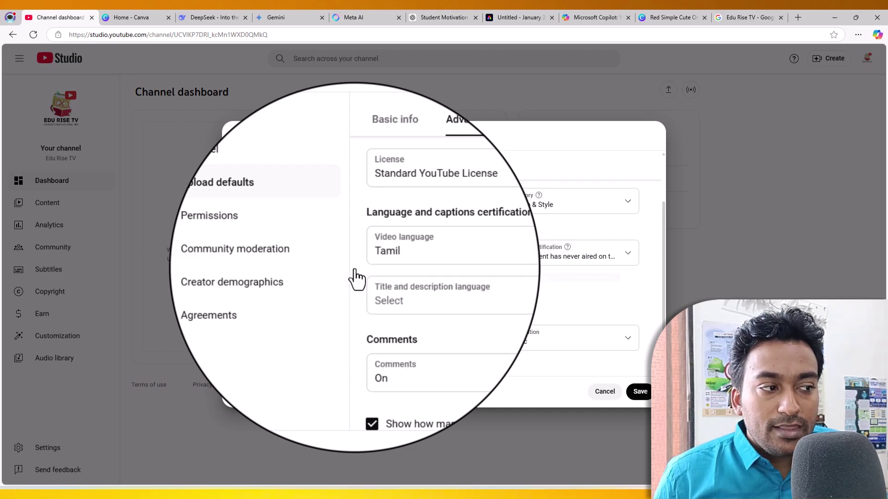
click(443, 306)
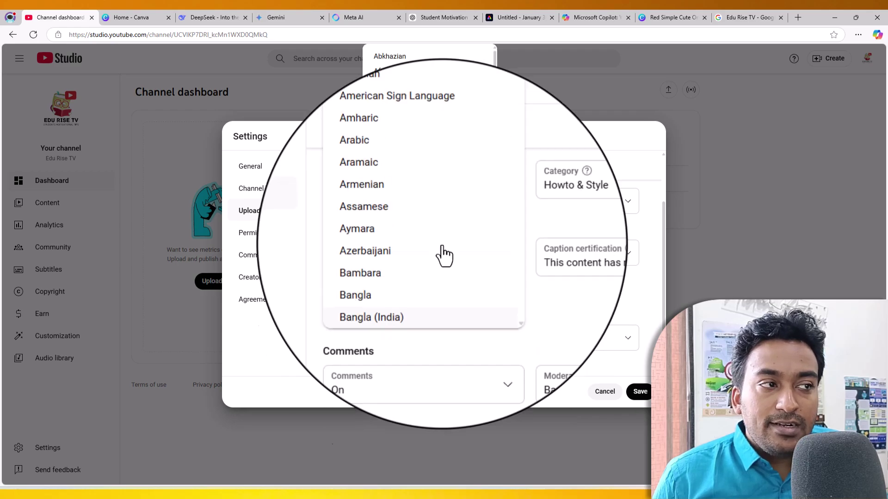
mouse_move(495, 60)
mouse_down()
mouse_move(487, 126)
mouse_move(493, 54)
mouse_up()
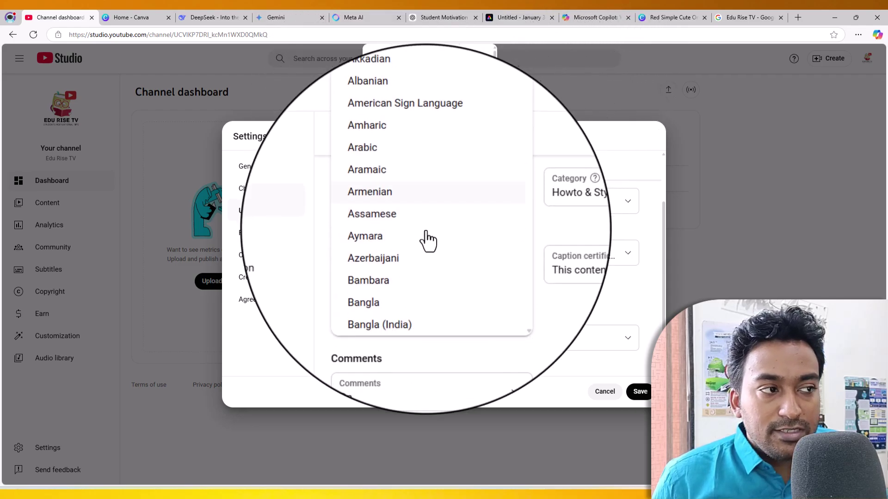
scroll(429, 259, down, 2)
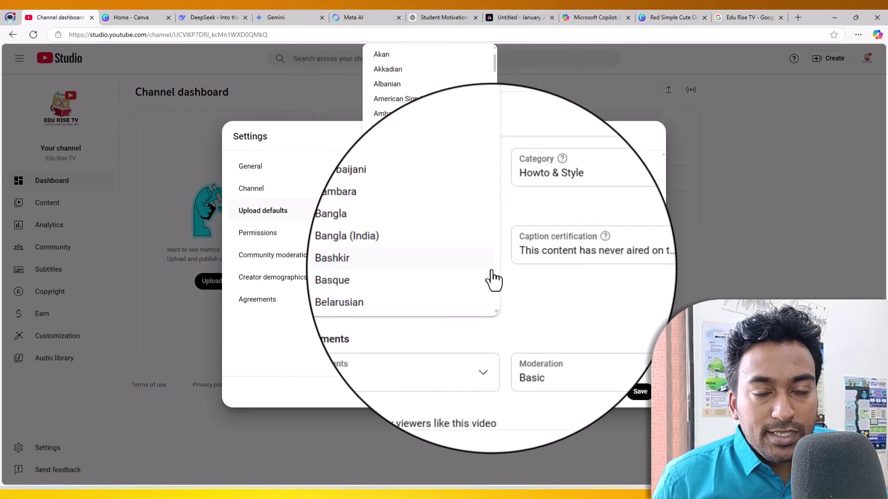
click(526, 289)
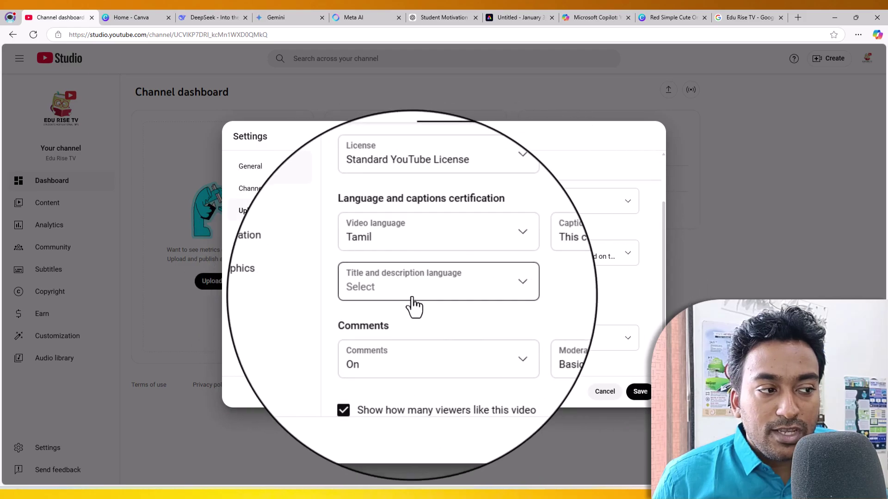
- Keep default comments On with Basic moderation and save the upload defaults
scroll(487, 303, down, 1)
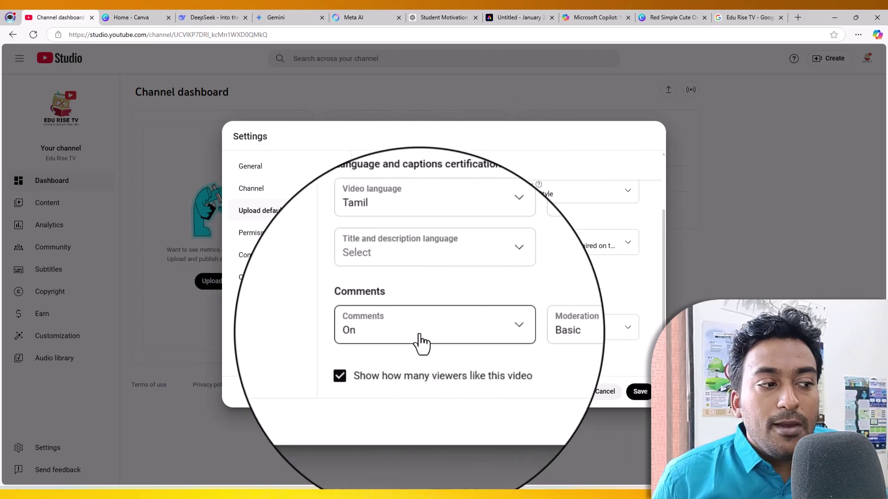
click(429, 342)
click(497, 329)
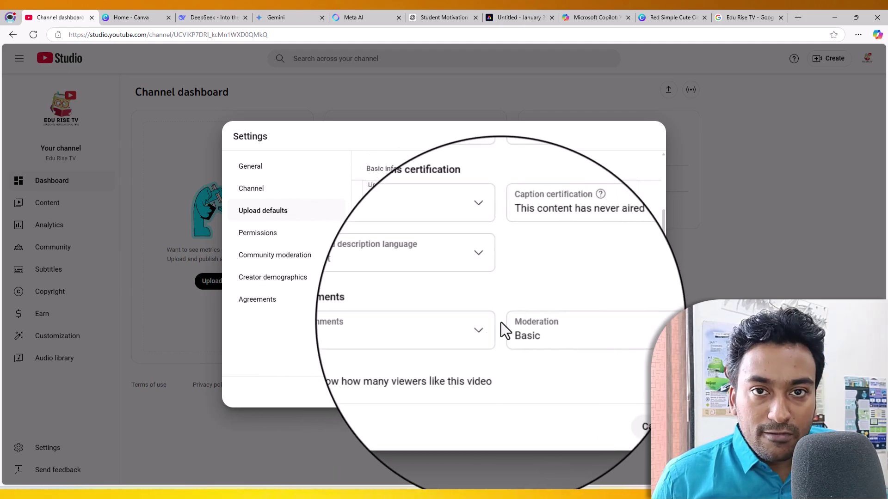
click(519, 337)
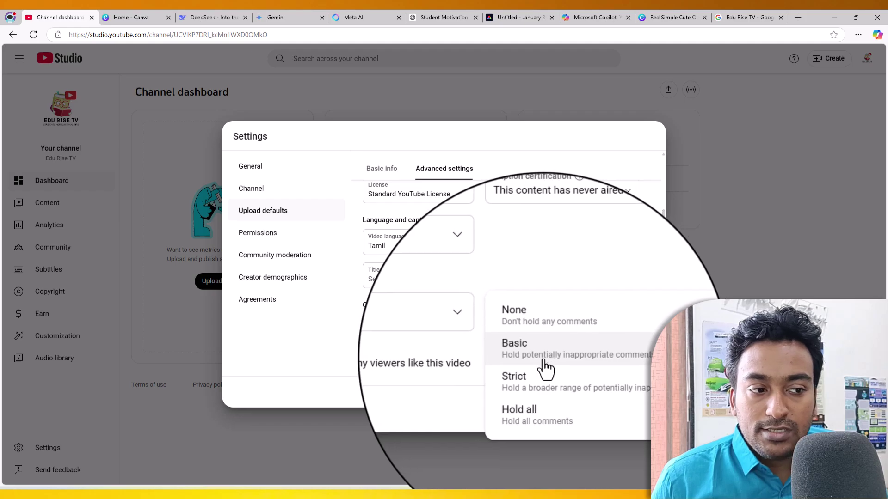
click(577, 358)
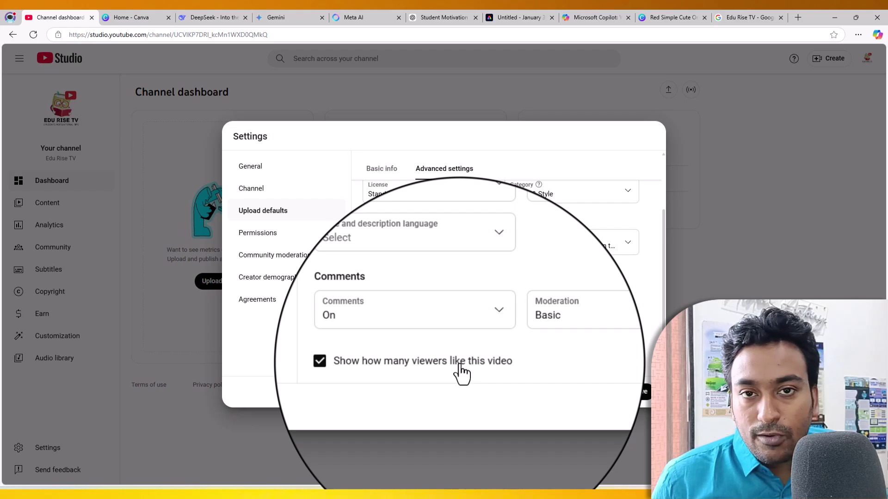
scroll(539, 324, up, 3)
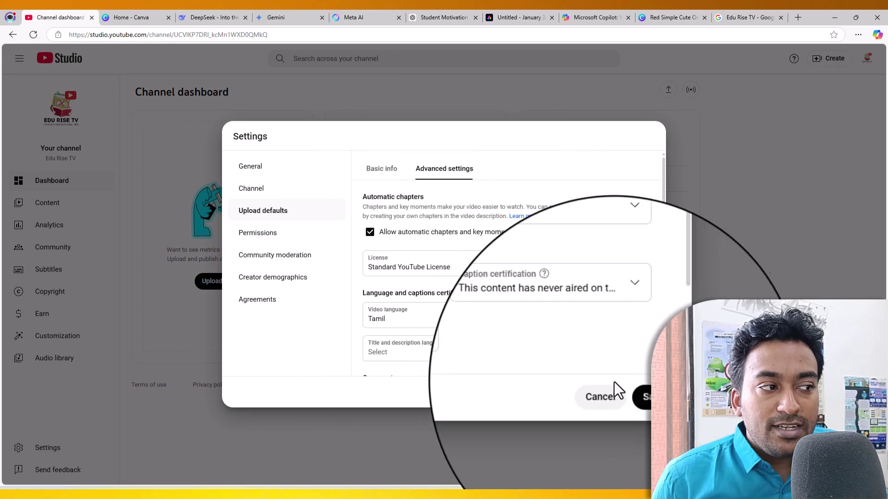
click(642, 392)
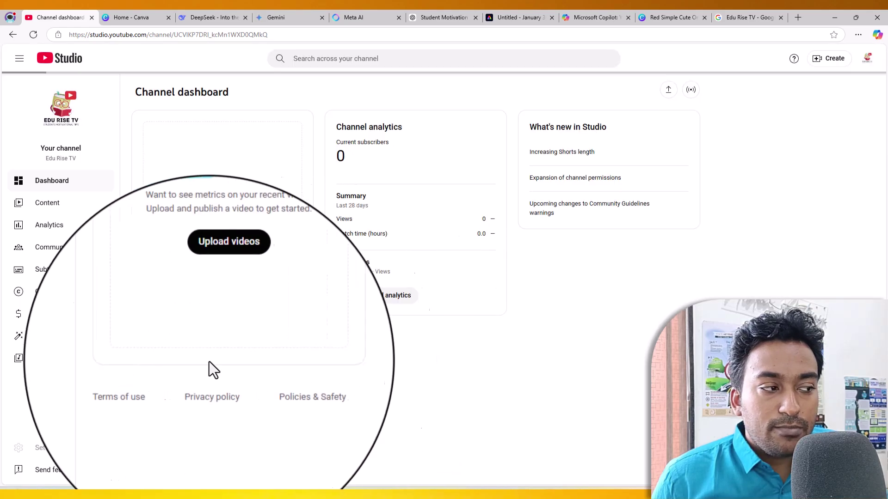
- Review the channel permissions and the access roles offered when inviting a user, without sending an invitation
click(52, 447)
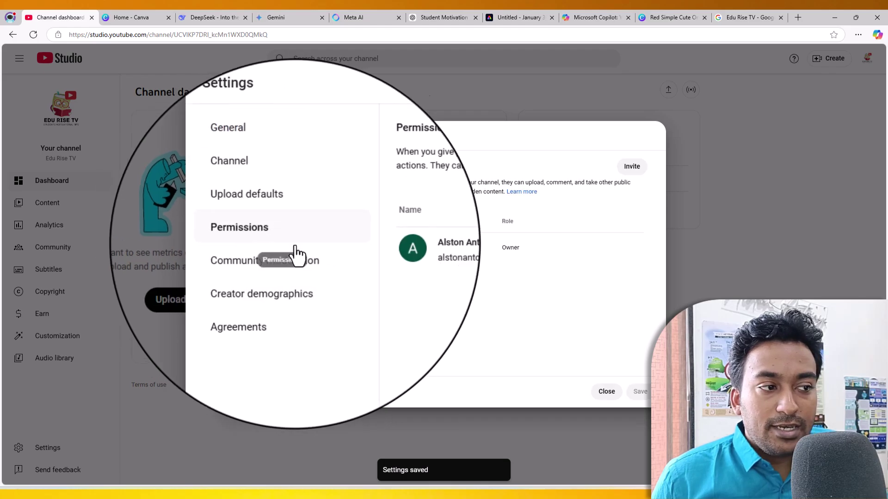
mouse_move(524, 251)
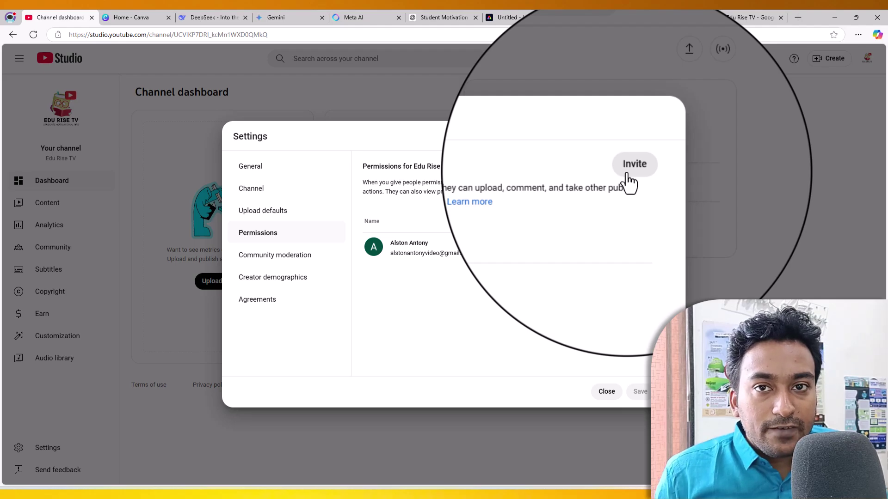
click(632, 167)
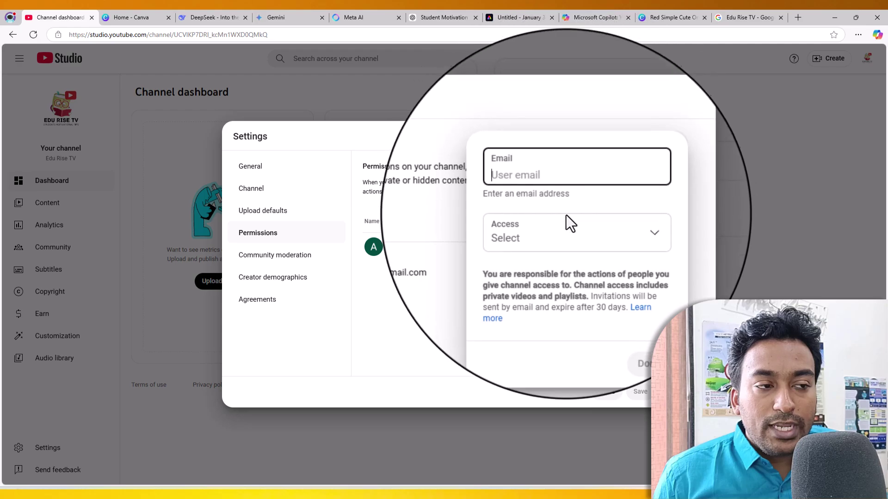
click(565, 234)
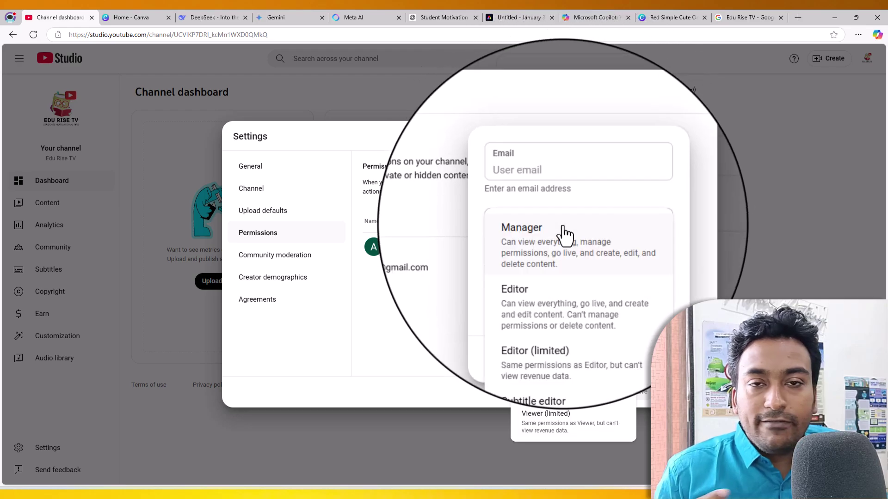
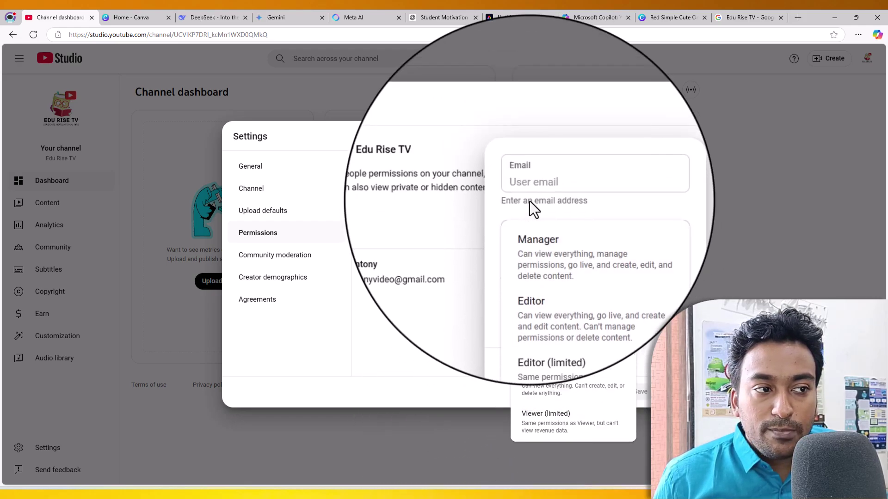
click(527, 205)
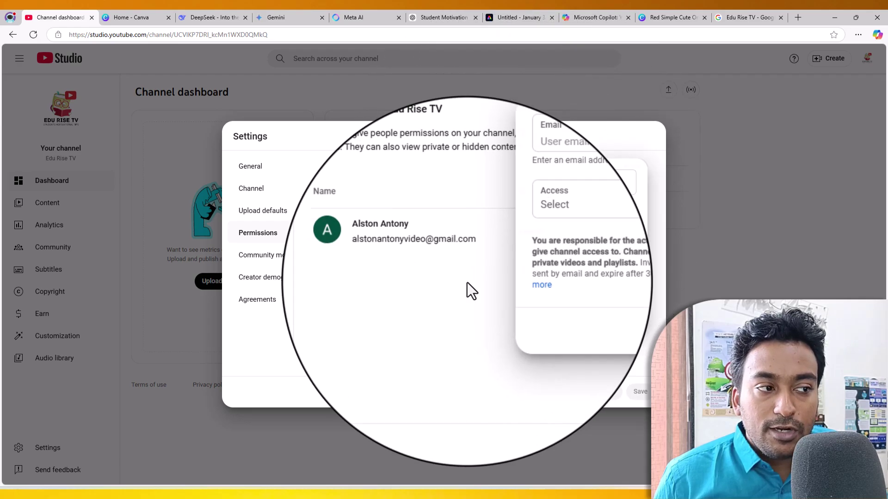
click(467, 282)
- Open the default community moderation settings, dismissing the tip about managing moderators
click(307, 258)
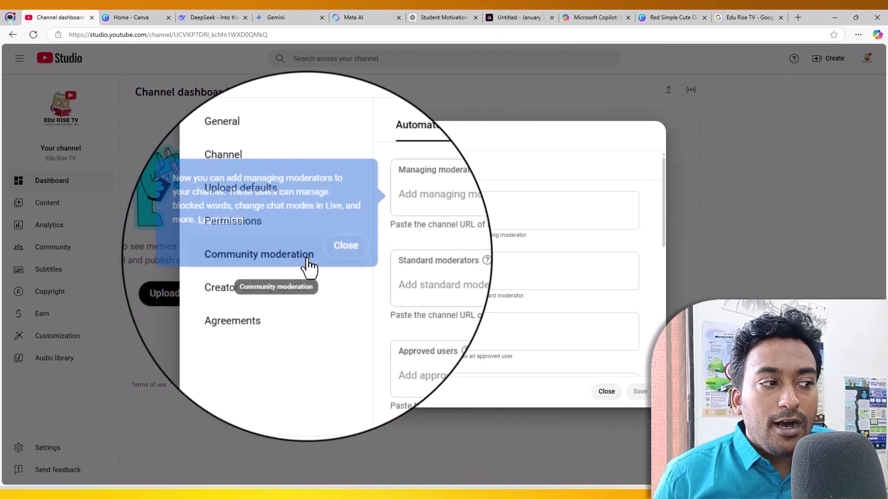
click(331, 252)
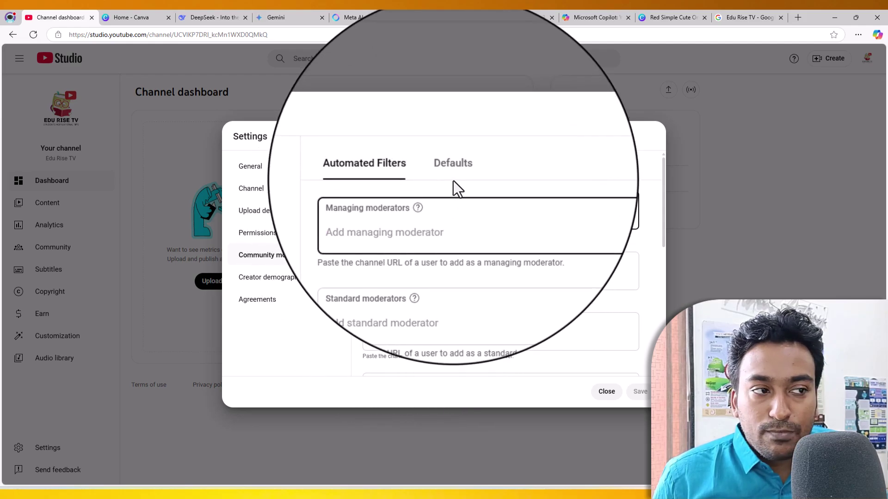
click(455, 182)
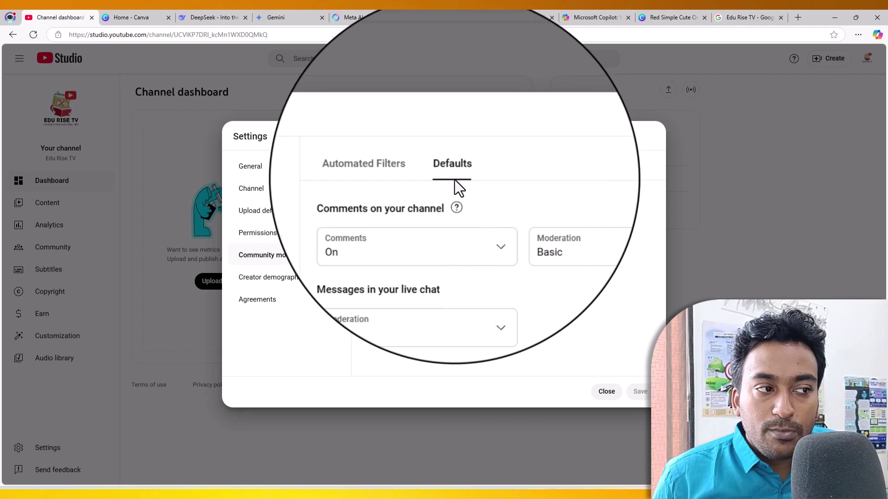
click(456, 239)
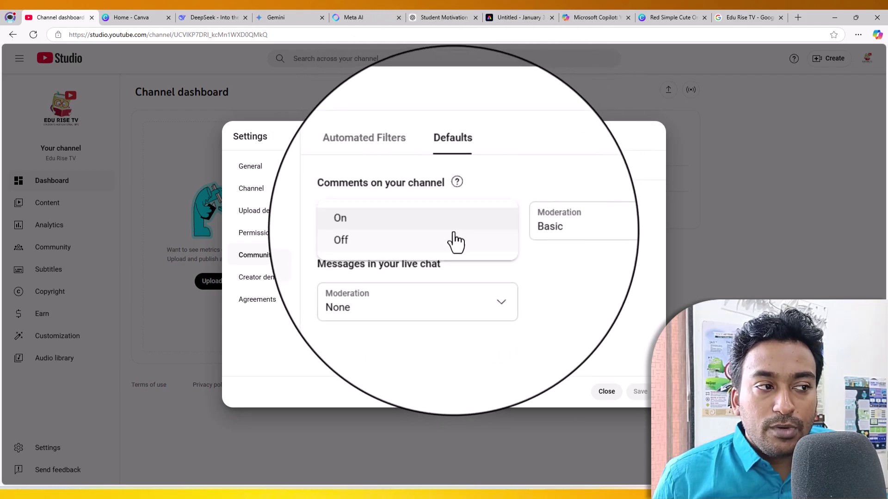
click(451, 241)
click(455, 241)
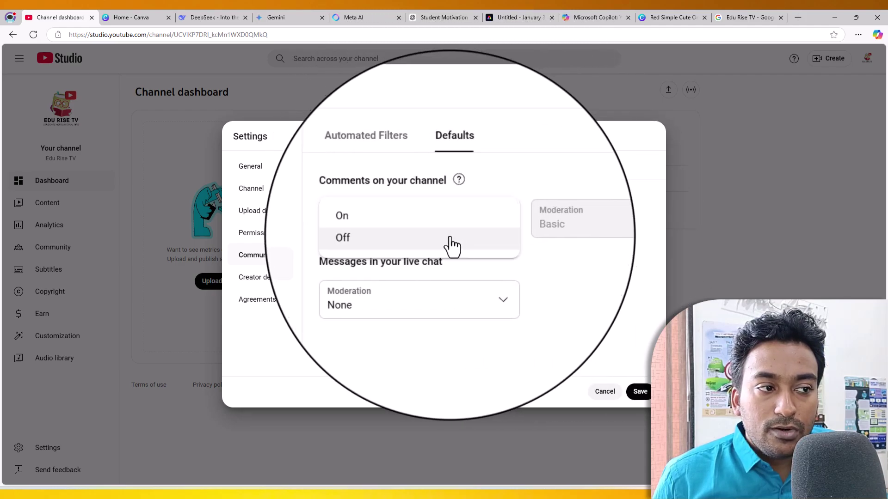
click(456, 217)
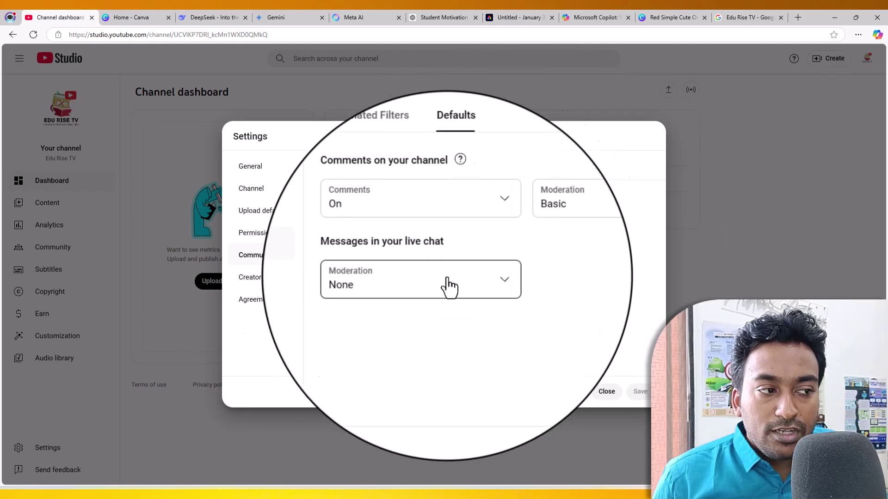
- Set the moderation of live chat messages to Basic and save the community moderation settings
click(410, 291)
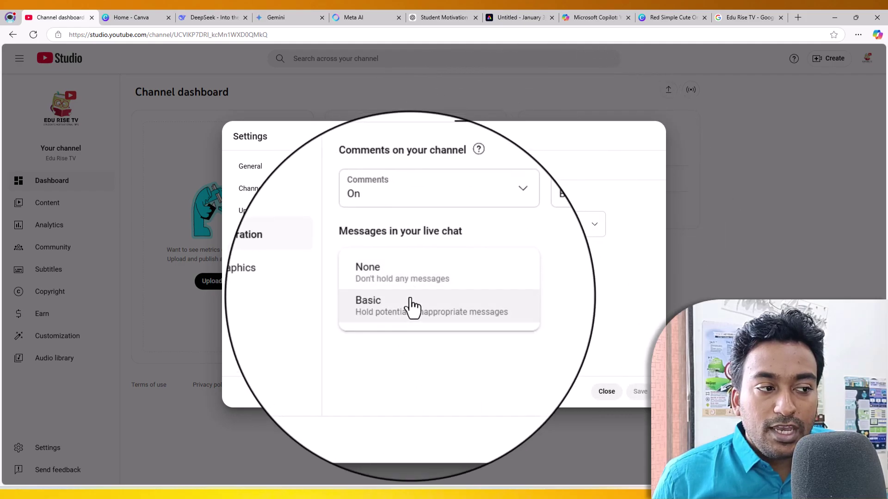
click(410, 305)
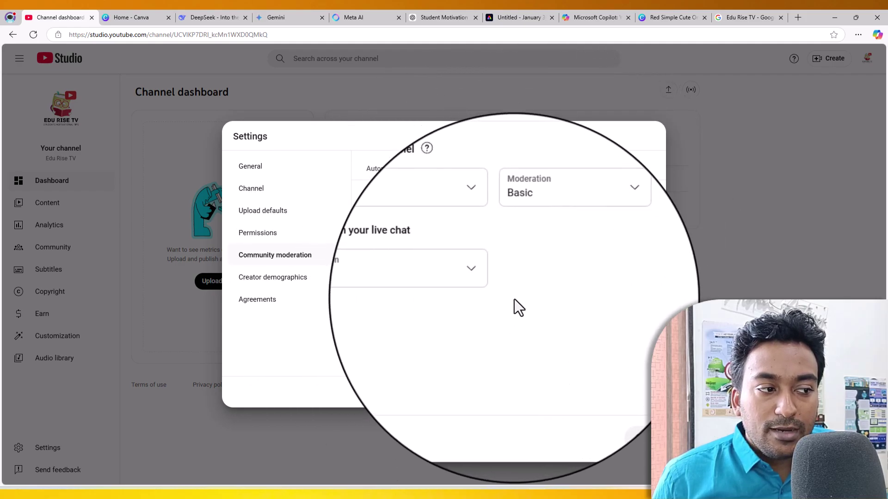
click(434, 286)
click(432, 310)
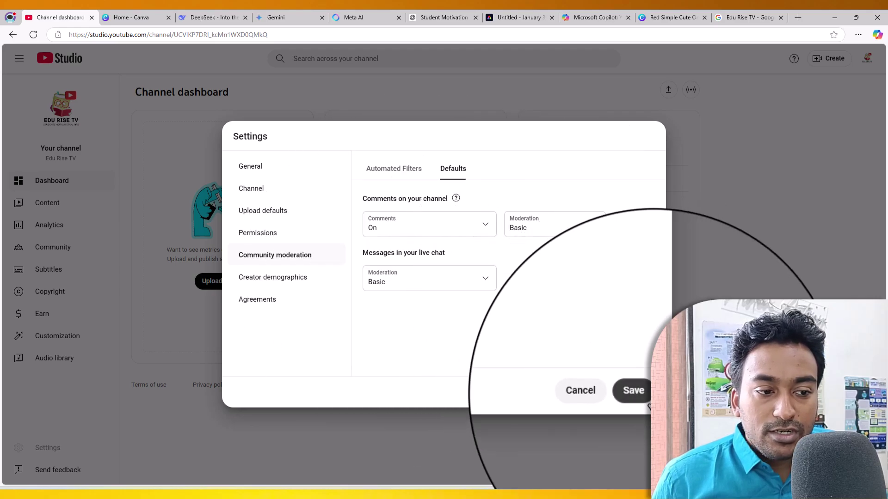
click(640, 391)
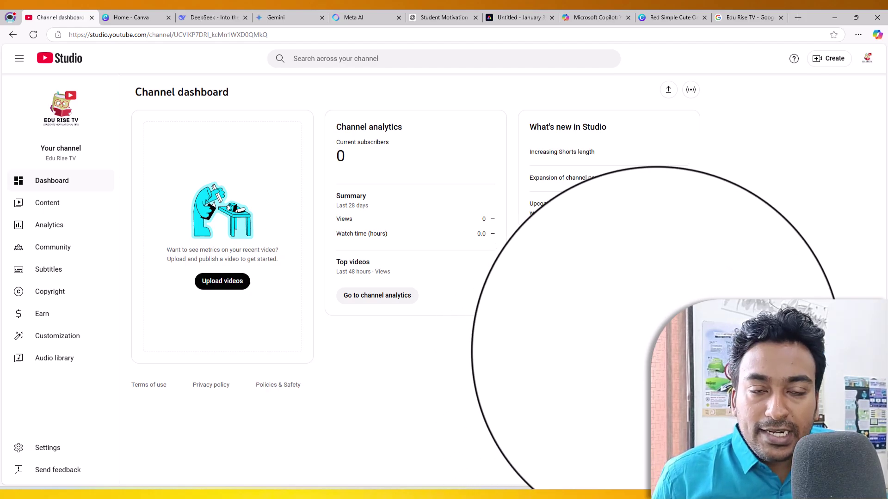
- From channel customization, examine the public channel page's name, handle and About details, and return to the customization page
click(59, 342)
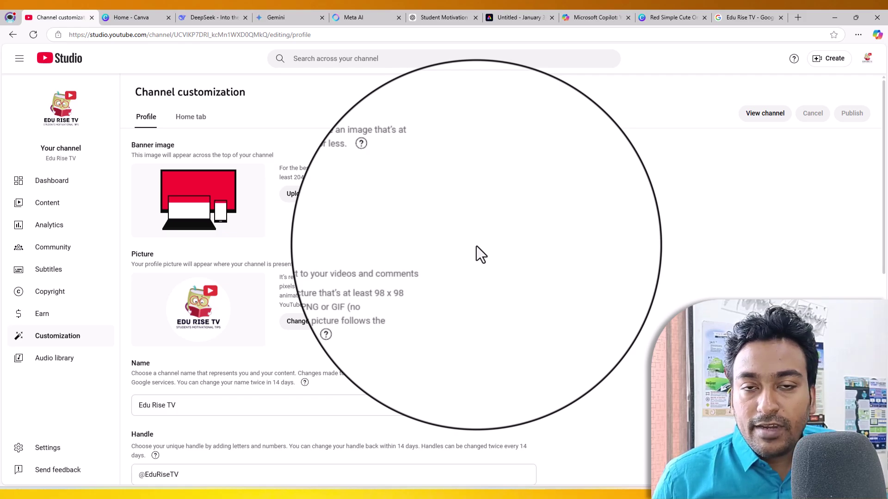
click(764, 114)
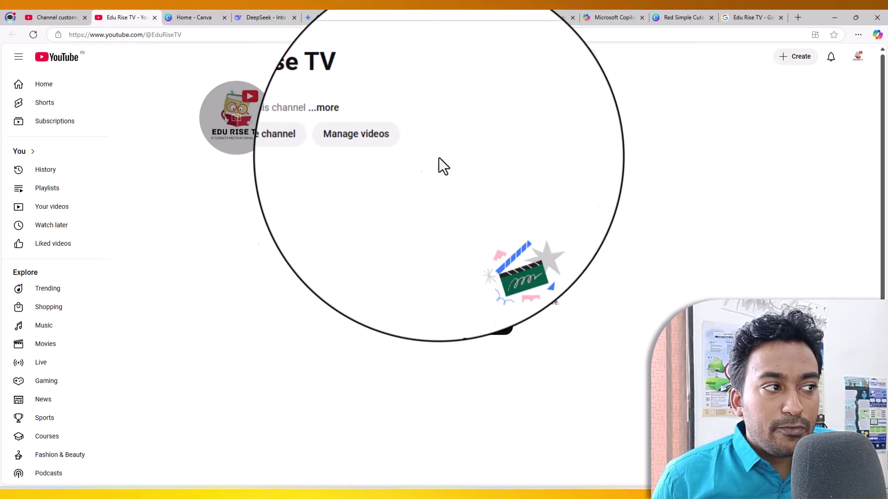
drag(281, 95, 369, 92)
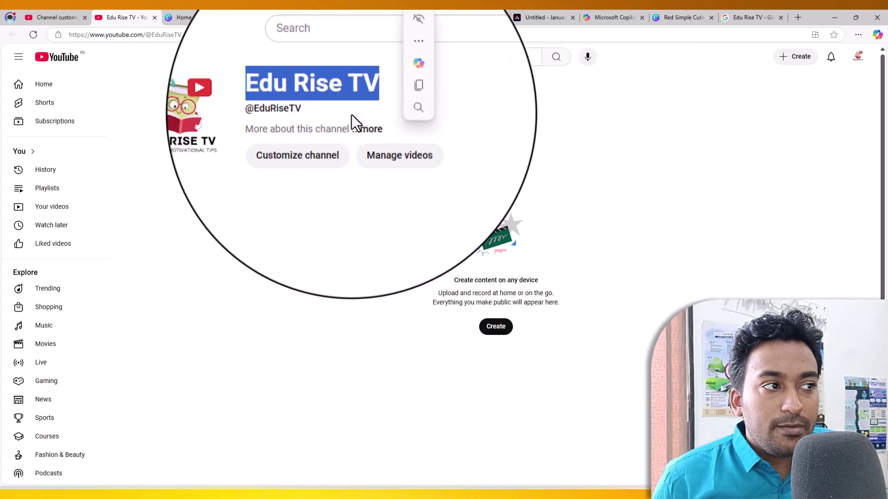
double_click(319, 115)
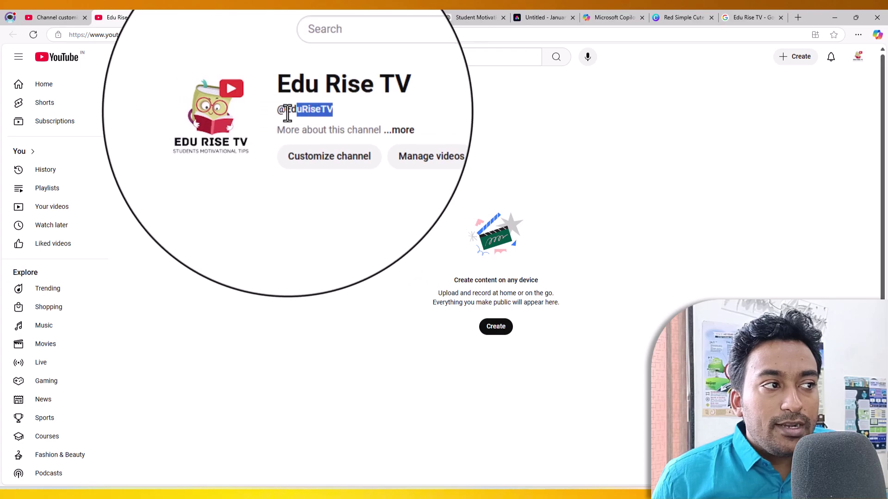
click(386, 123)
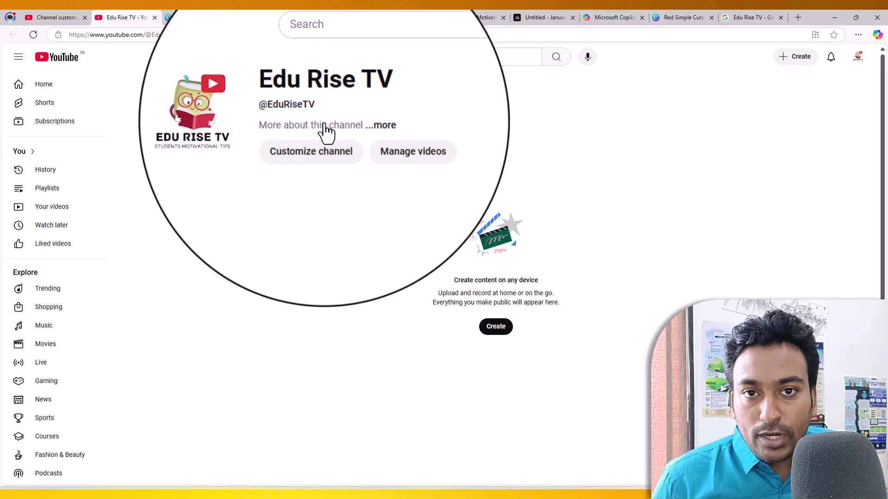
click(359, 127)
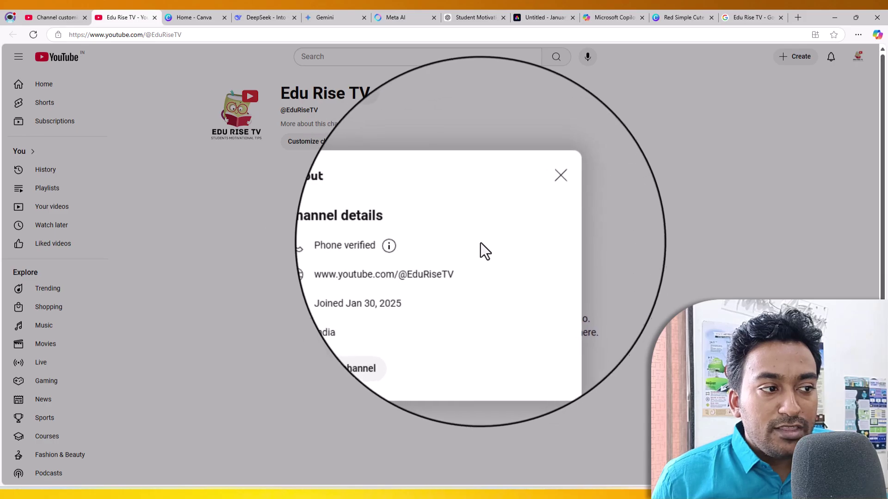
click(59, 10)
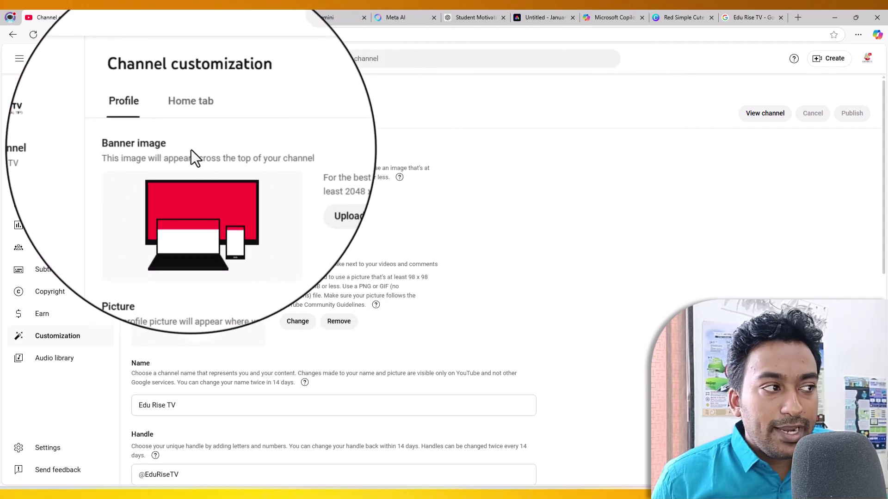
- Switch to Canva and search its templates for "youtube channel", narrowing to YouTube Banner designs
click(498, 13)
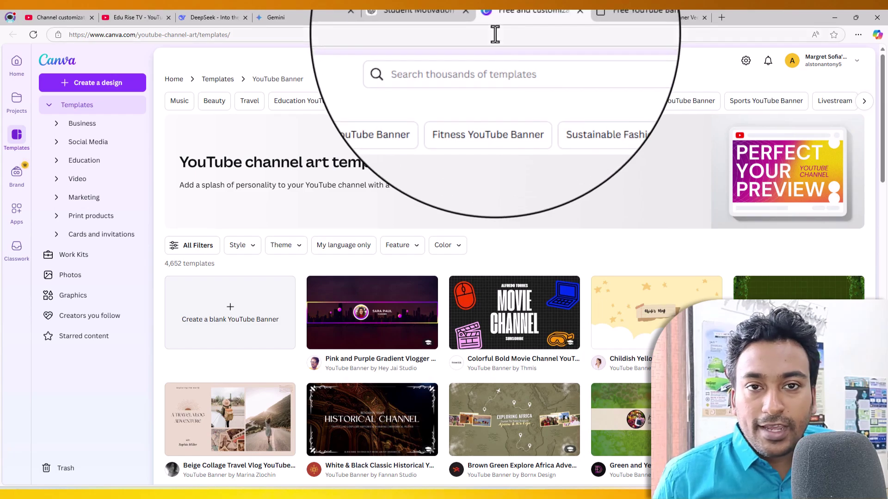
click(461, 69)
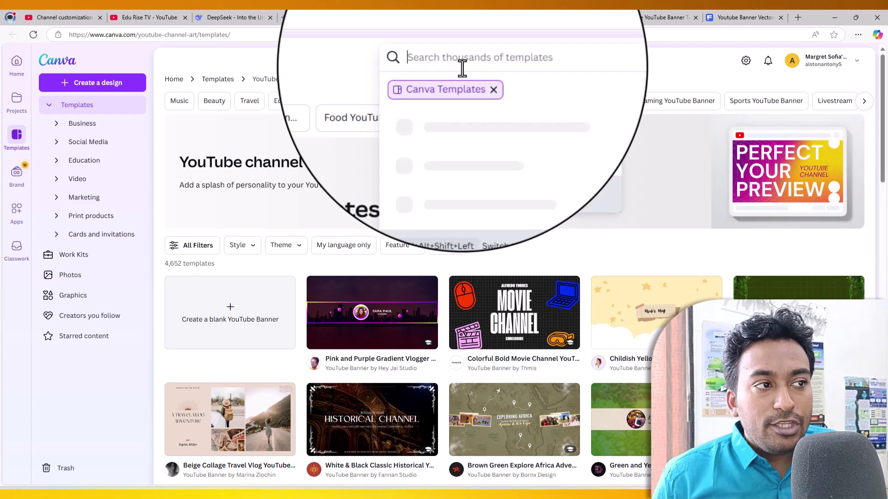
text(youtube channel)
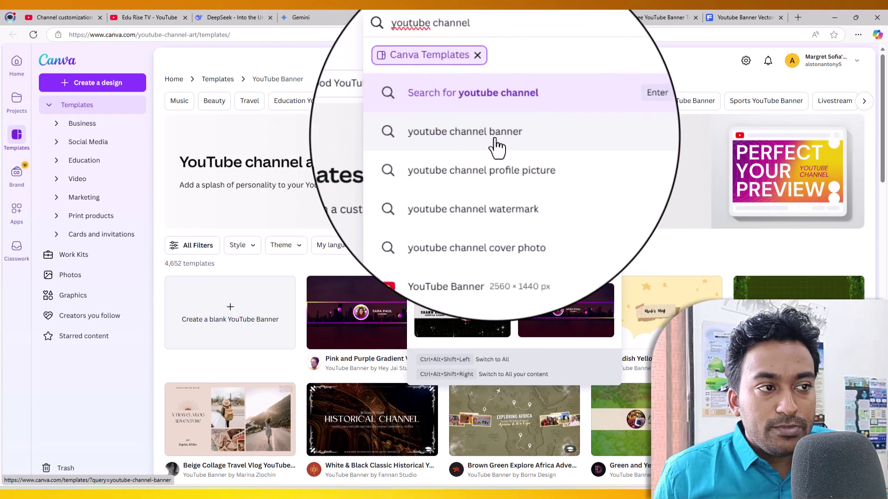
click(439, 251)
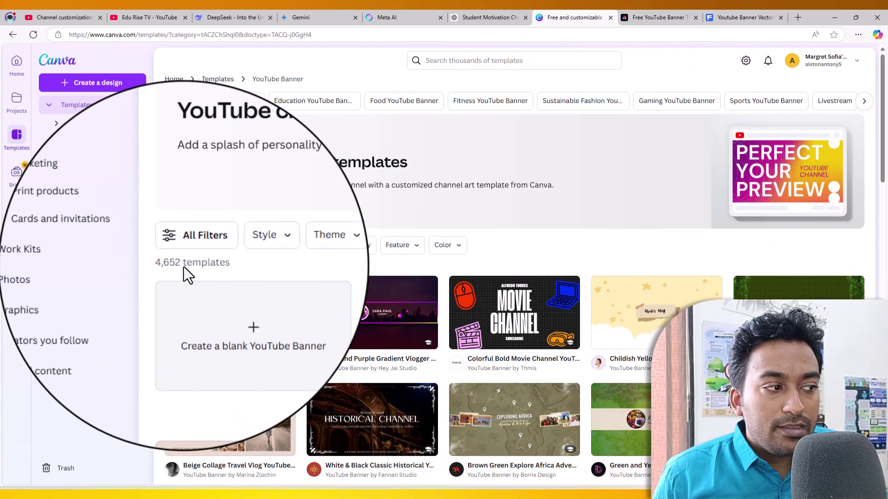
- Browse the YouTube banner templates and open the Black Cooking Channel YouTube Channel Art template for customizing
scroll(409, 200, down, 4)
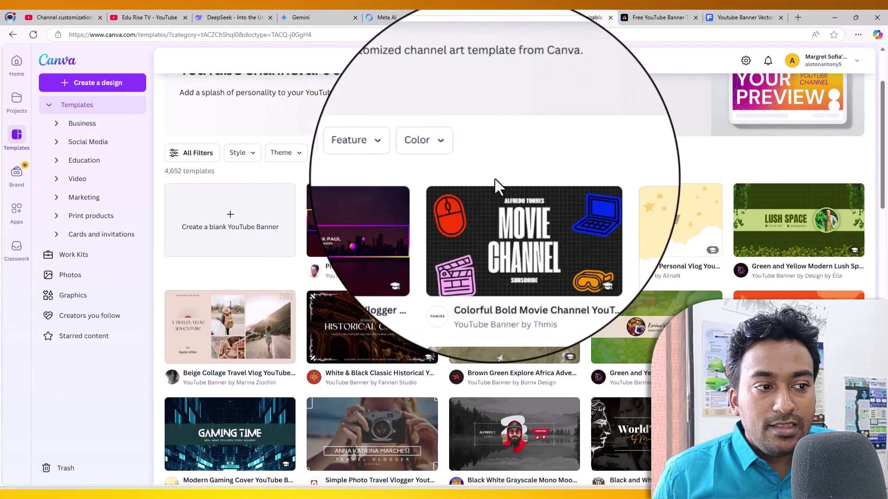
scroll(497, 187, down, 9)
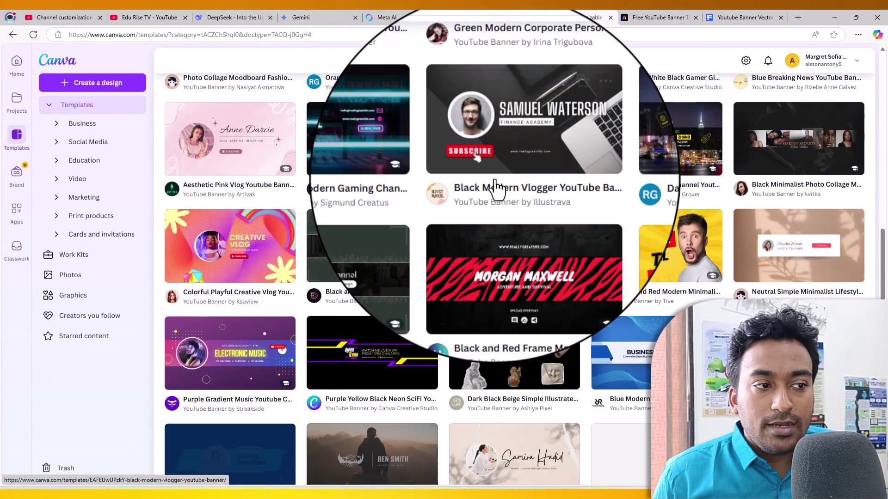
scroll(495, 188, up, 2)
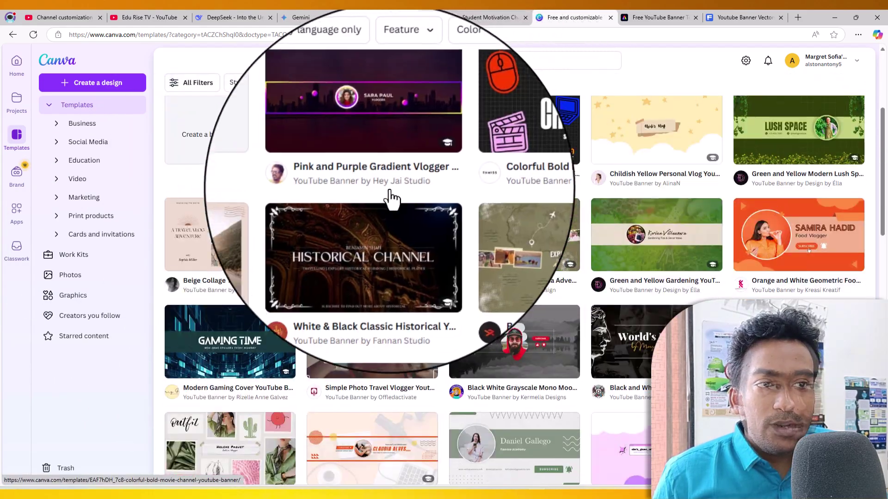
scroll(390, 197, down, 5)
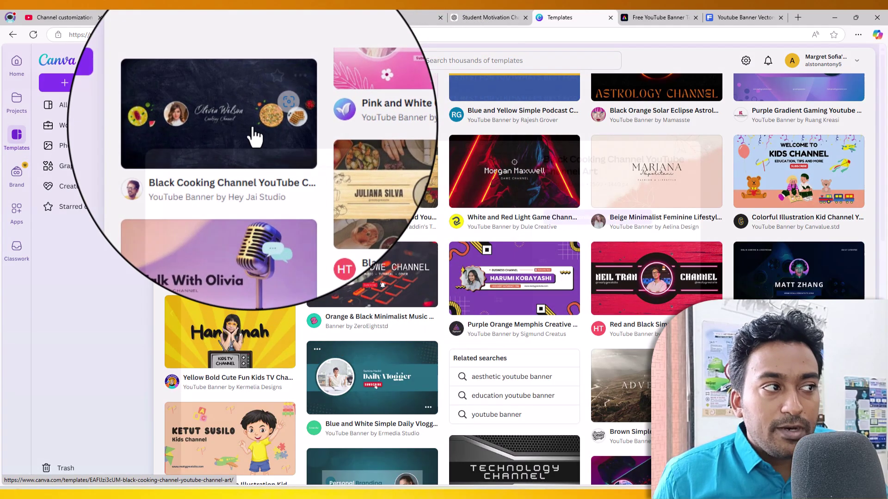
click(253, 136)
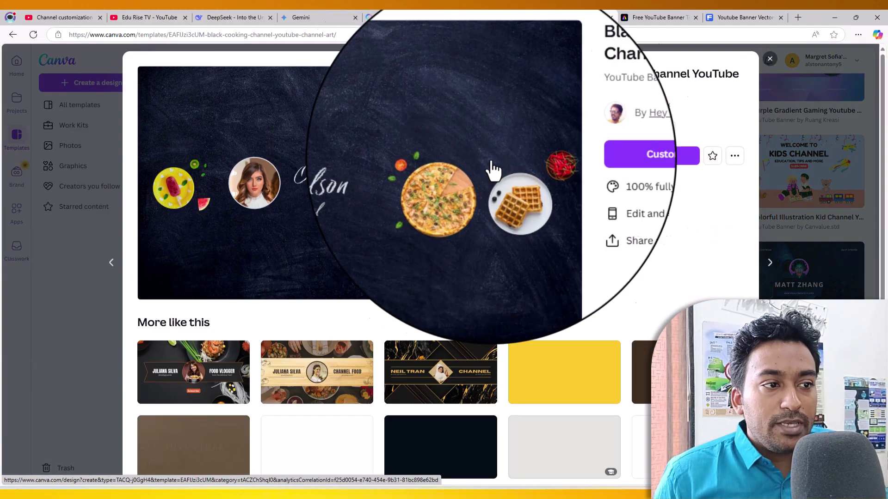
click(630, 157)
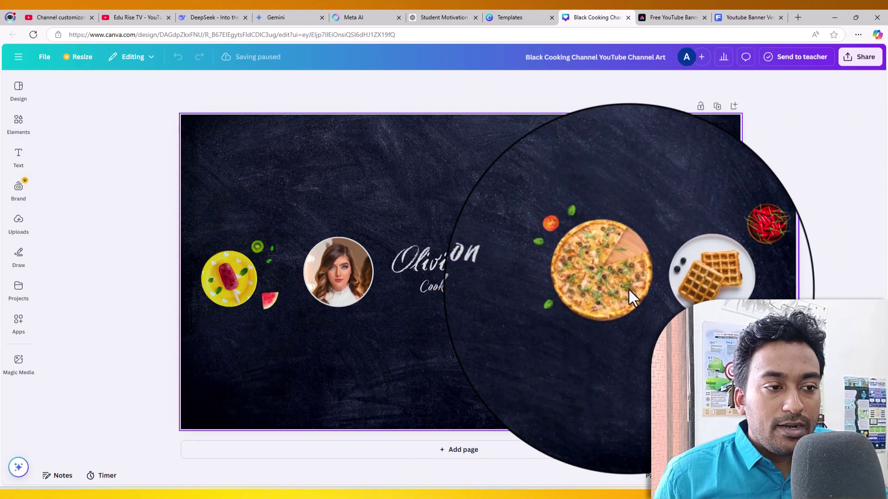
- Search the elements for "education" photos and replace the pizza picture with the photo of an open book and apple
click(629, 290)
click(14, 131)
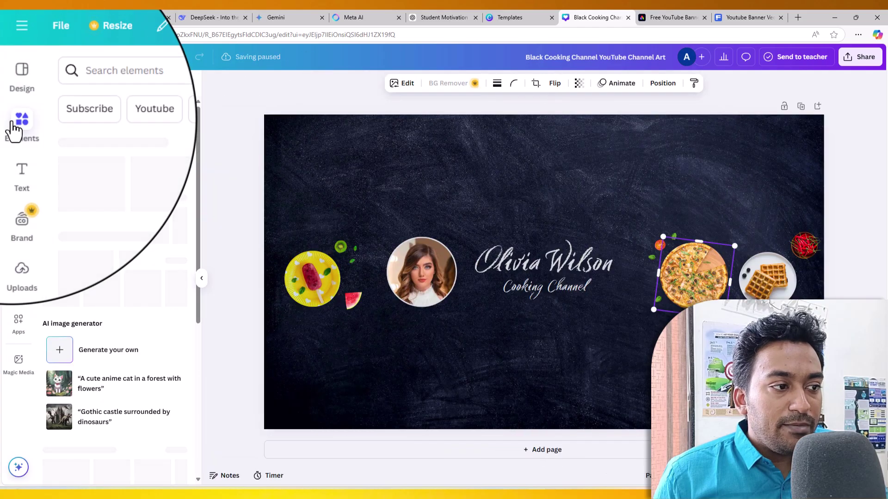
text(education)
key(Return)
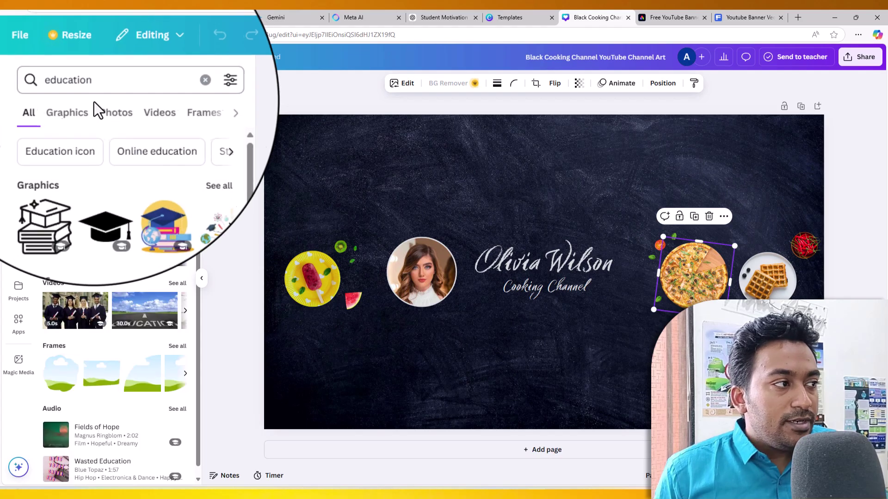
click(162, 234)
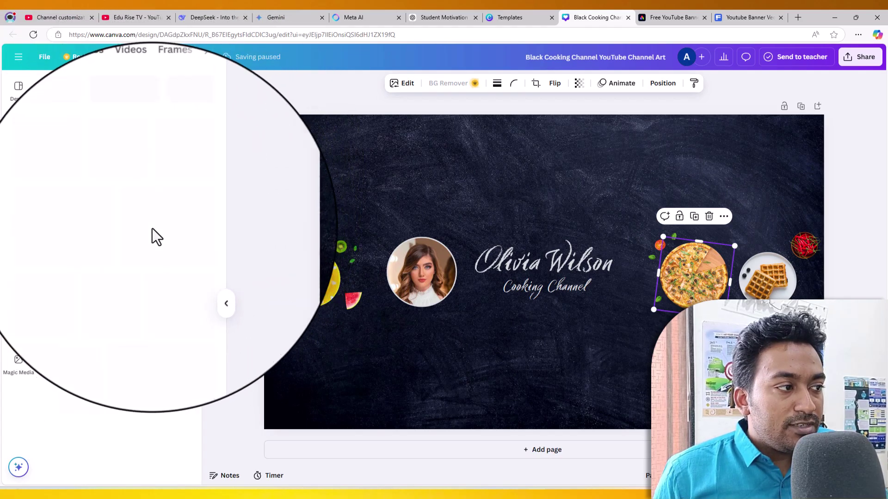
drag(76, 191, 679, 262)
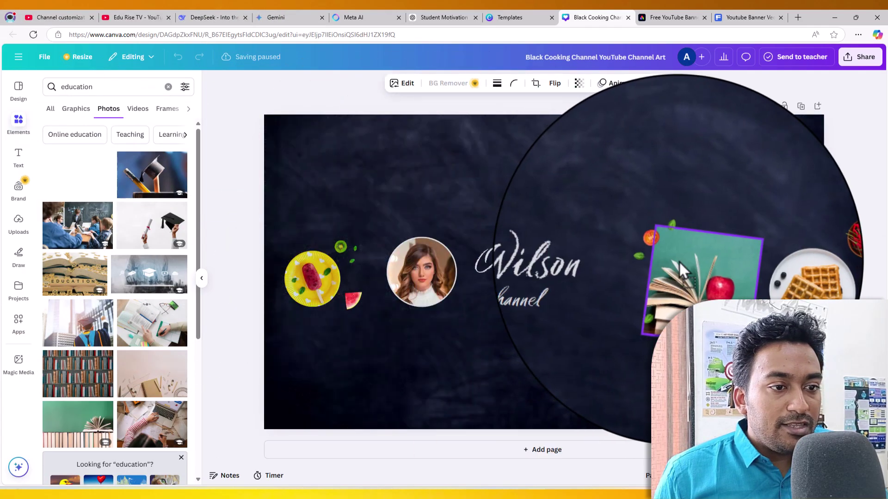
- Try replacing the popsicle picture with the photo of a hand holding a globe with a graduation cap, and undo it
click(291, 273)
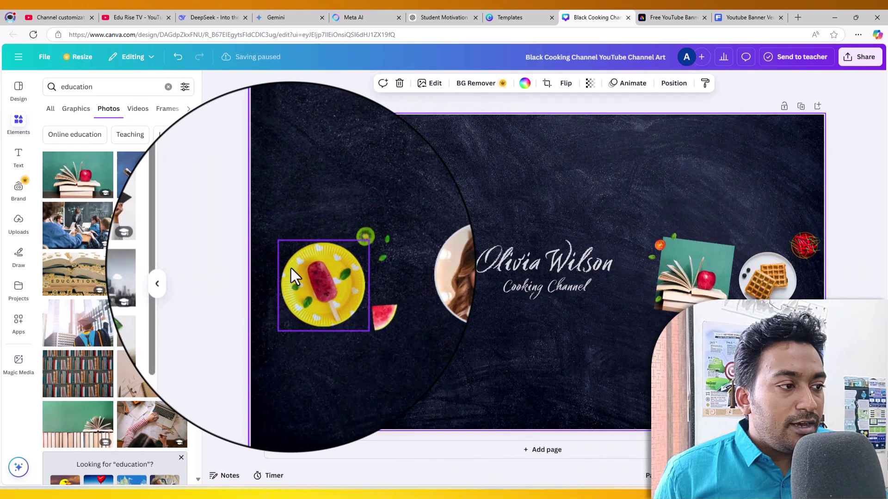
scroll(138, 253, down, 8)
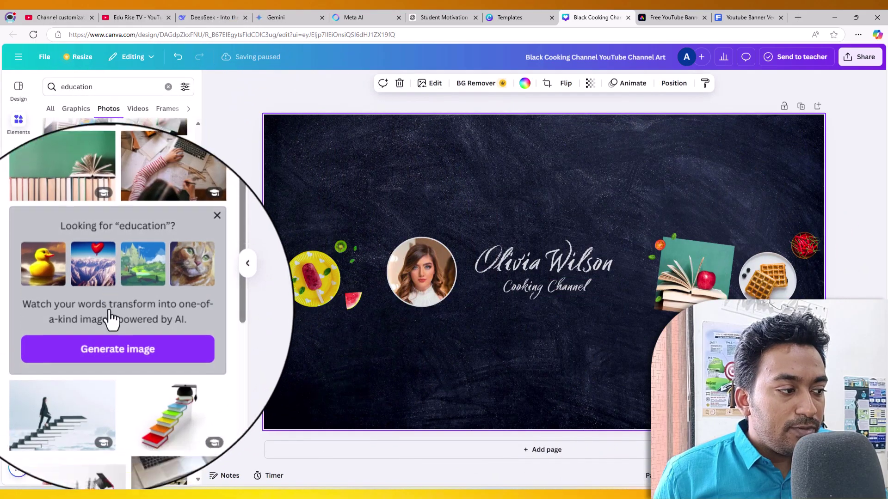
scroll(135, 309, down, 1)
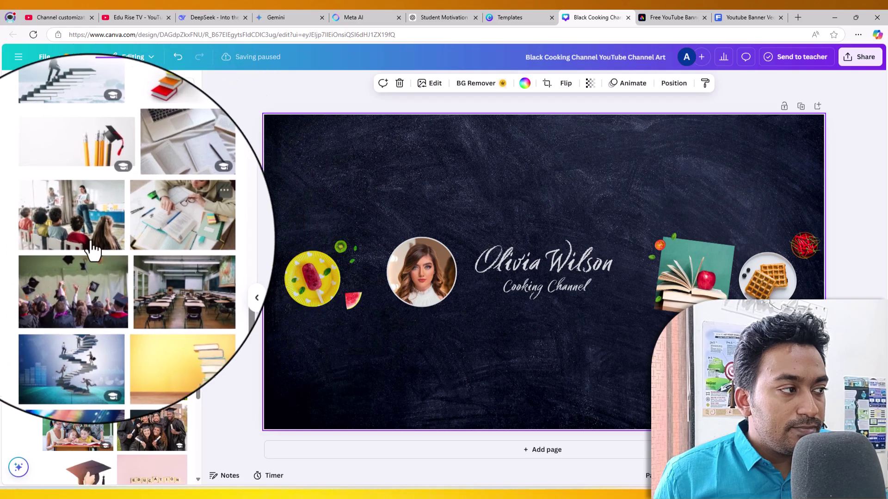
drag(135, 376, 318, 302)
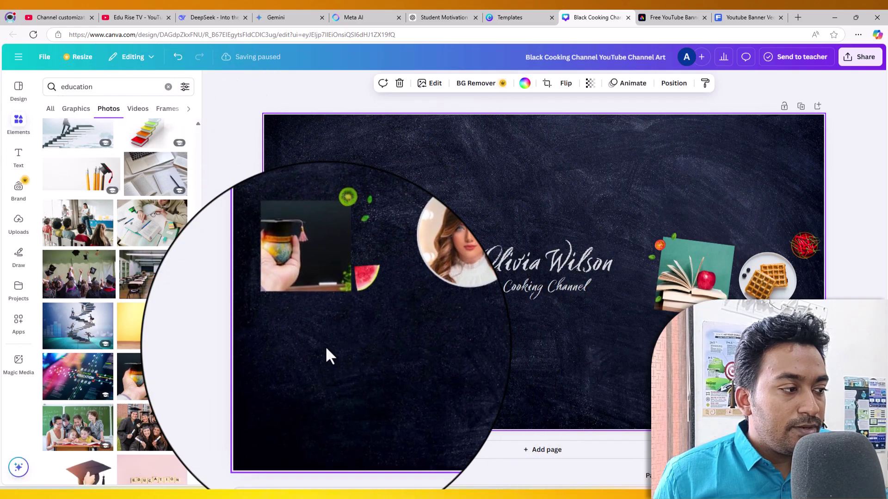
key(ctrl+z)
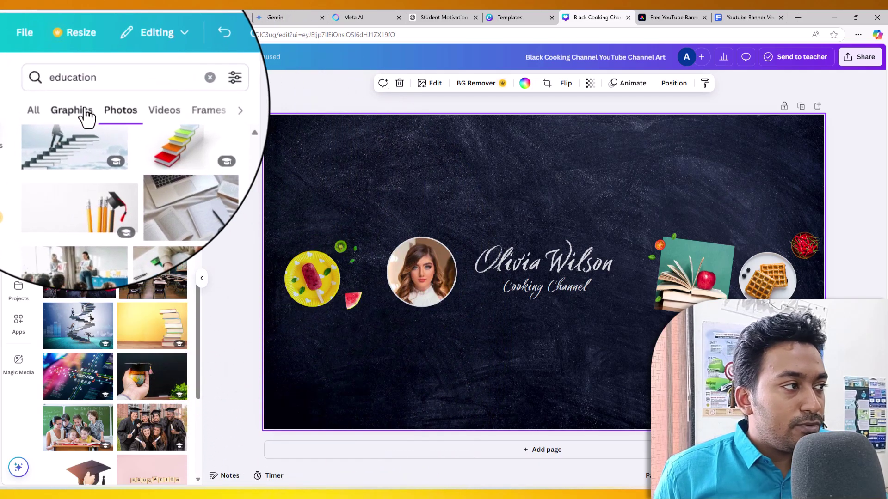
- Add the education graphic with graduation cap, globe and books beside the portrait, deleting the popsicle picture beneath and shrinking the graphic
click(76, 108)
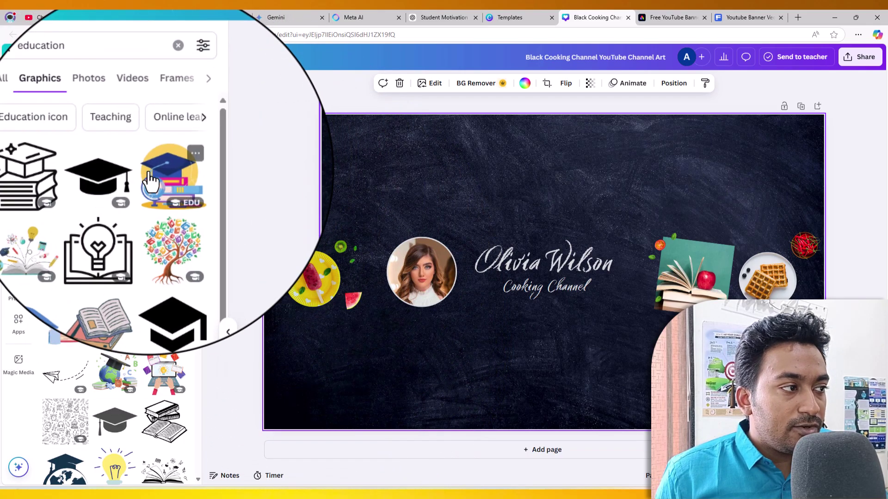
drag(329, 264, 300, 275)
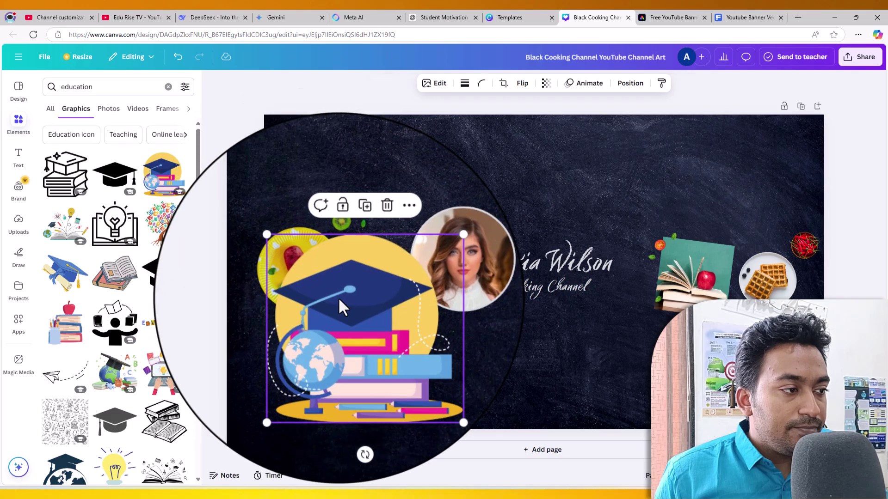
click(321, 285)
key(Delete)
drag(425, 327, 330, 281)
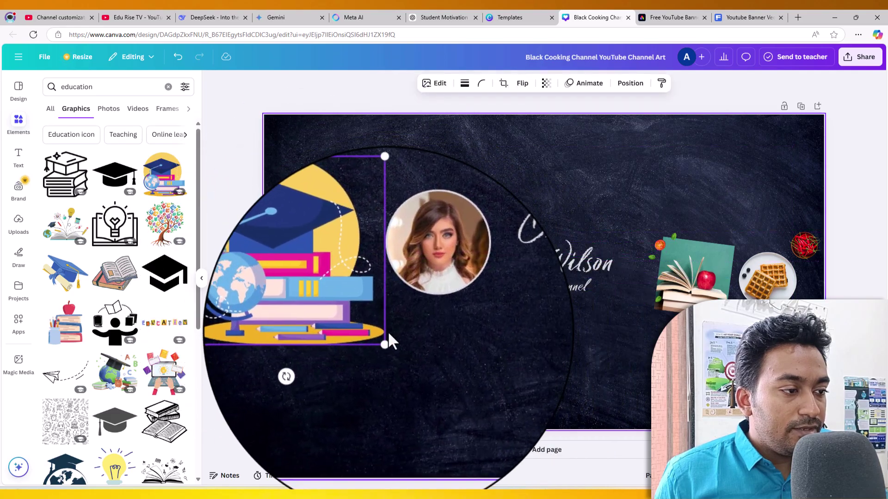
drag(386, 340, 337, 308)
- Delete the globe-and-books graphic and the leftover food decorations on both sides of the banner, keeping the book-and-apple photo
drag(311, 187, 359, 347)
key(Delete)
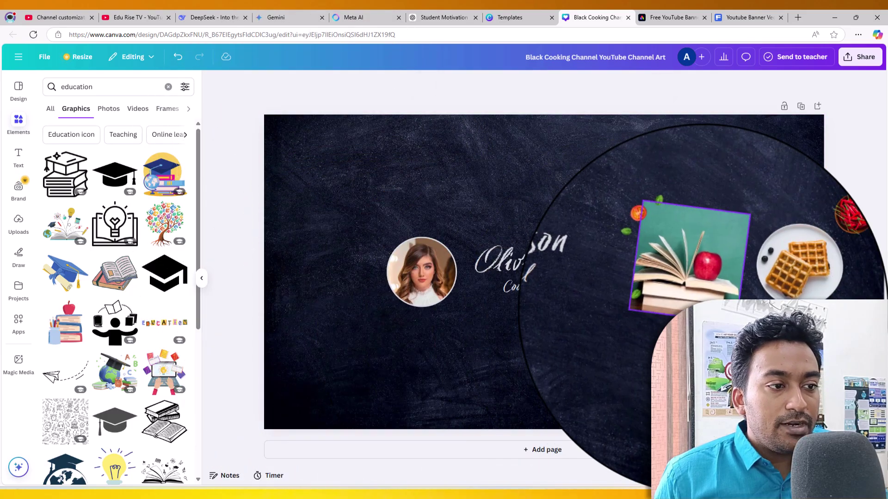
click(658, 247)
key(Delete)
click(650, 255)
key(Delete)
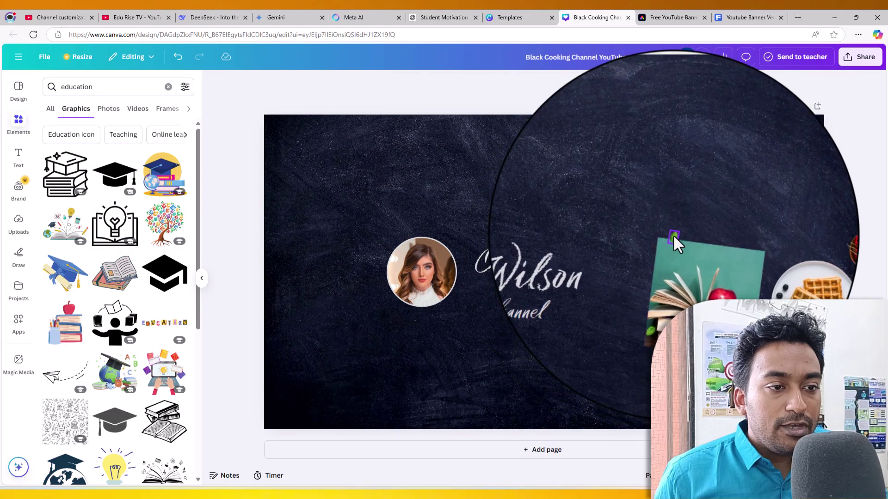
click(674, 236)
key(Delete)
click(767, 272)
key(Delete)
click(759, 333)
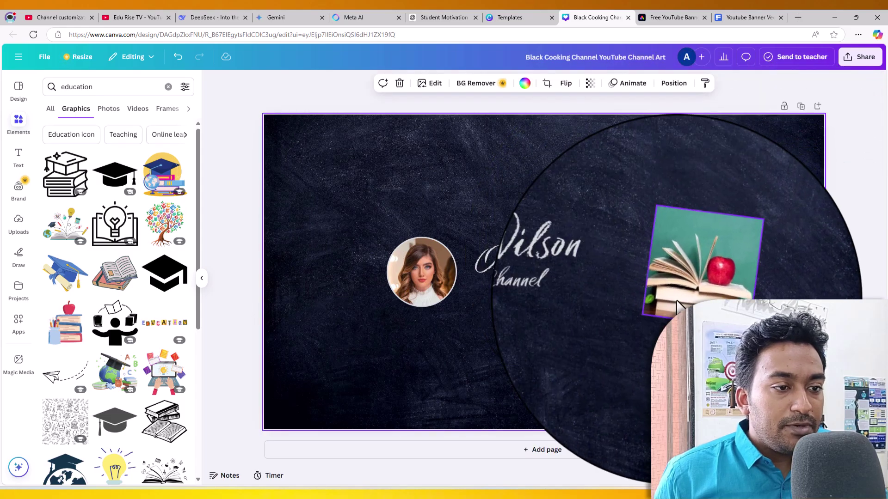
- Add the black graduation cap graphic, shrink it, place it above the book photo and recolor it white
click(107, 184)
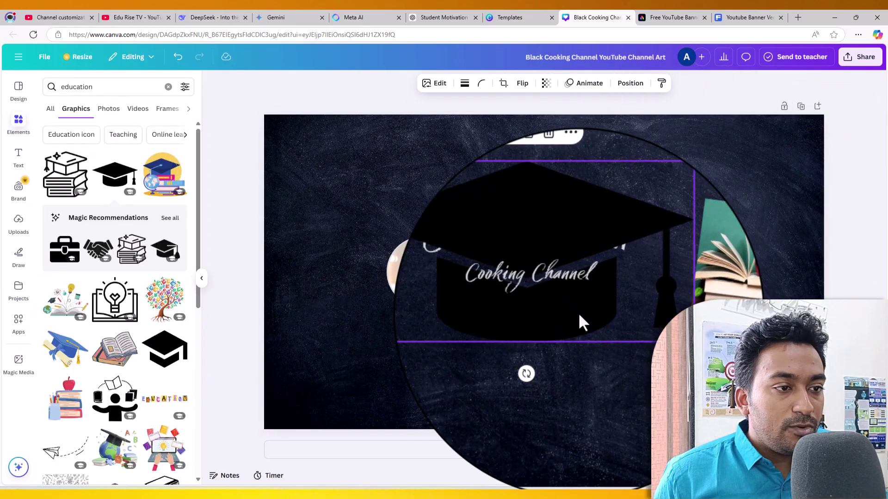
drag(654, 331, 529, 268)
drag(501, 238, 699, 233)
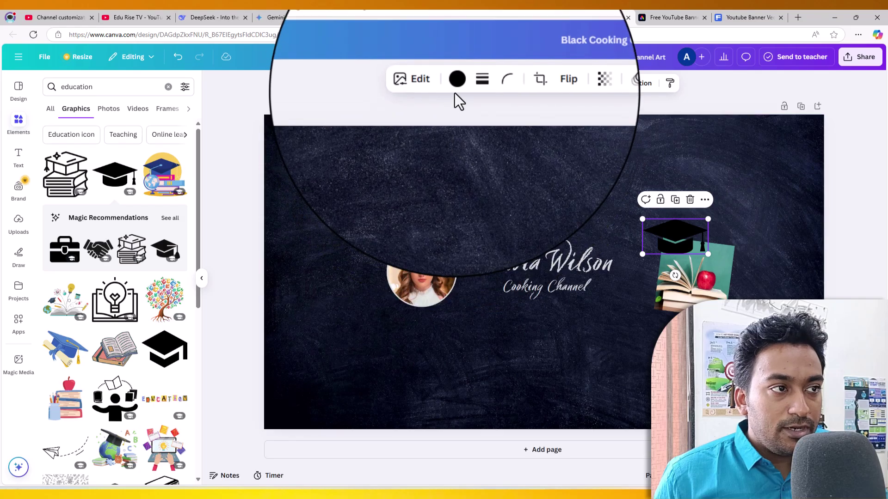
click(455, 82)
click(128, 154)
- Replace the banner's title text with "Edu Rise TV"
click(553, 257)
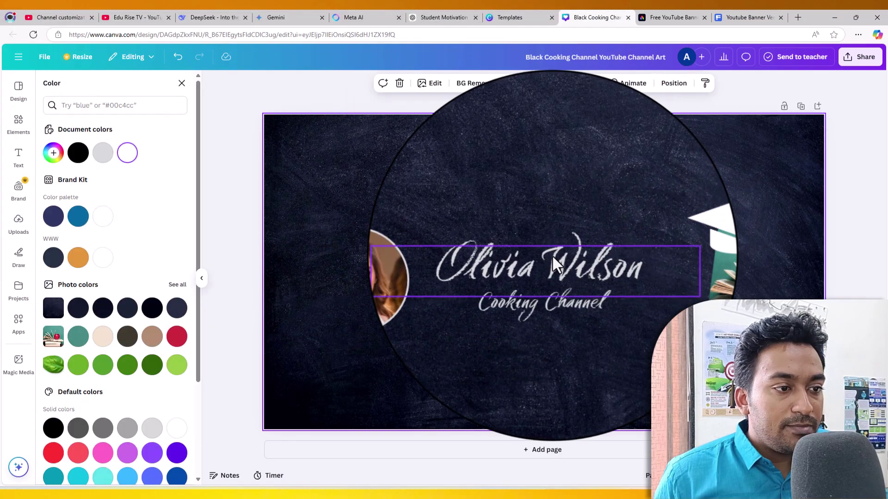
click(553, 256)
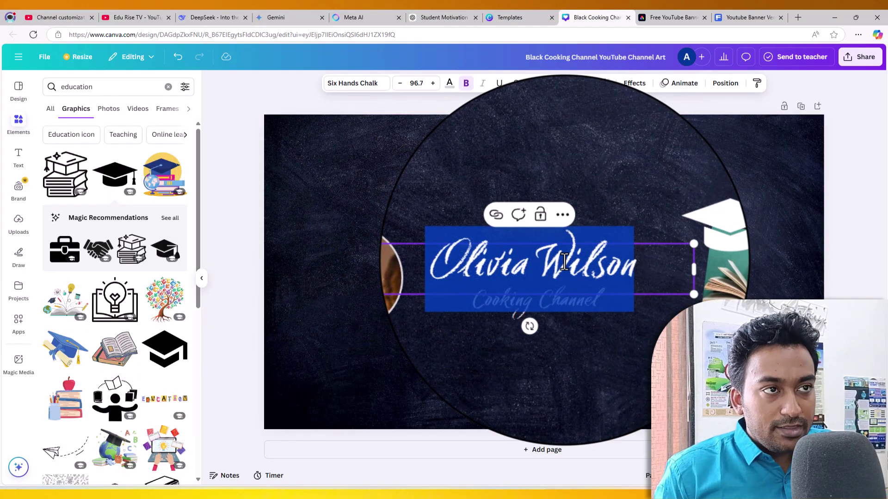
text(Edu Rise TV)
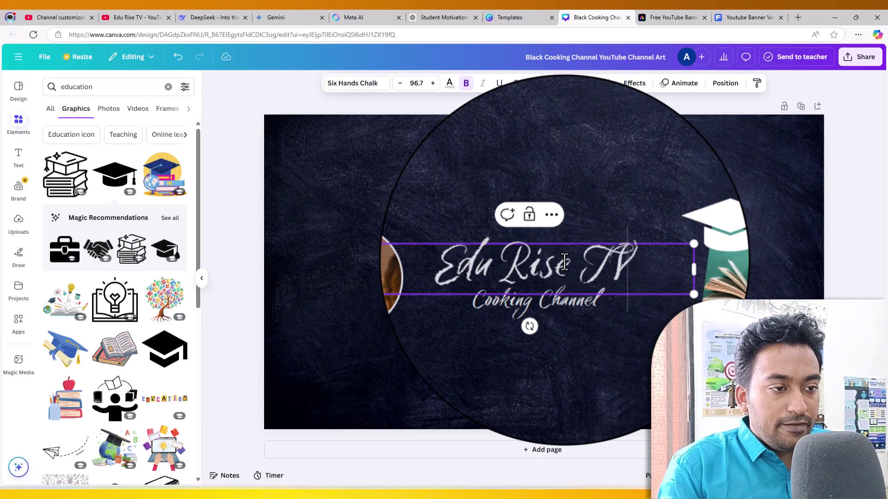
- Try Archivo Black on the banner title, settle on the Brick Sans font and reduce the text size to 68.7
click(368, 86)
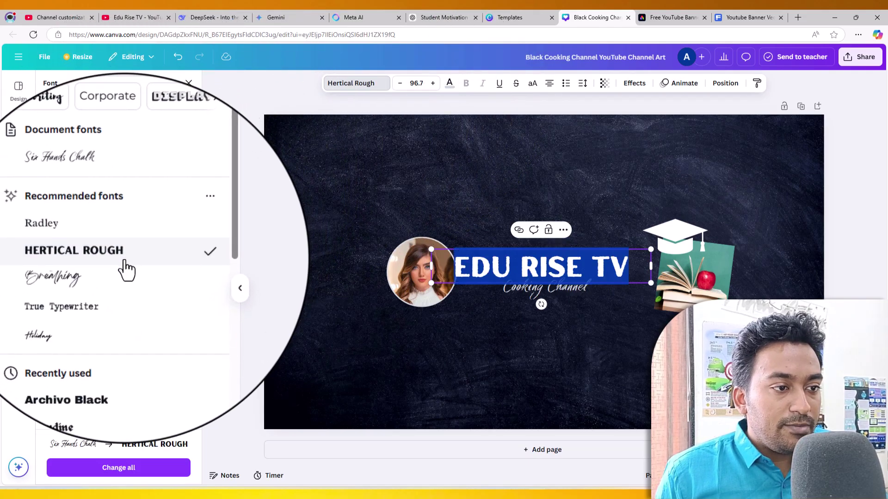
click(93, 241)
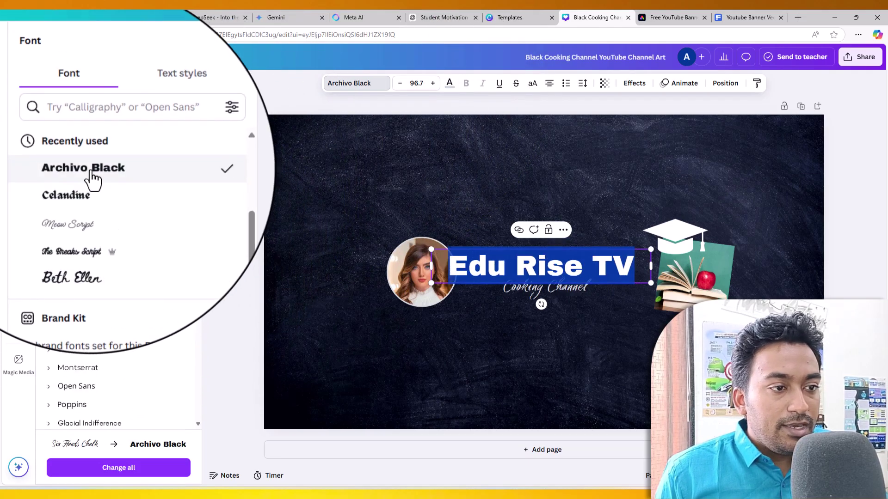
scroll(93, 240, down, 10)
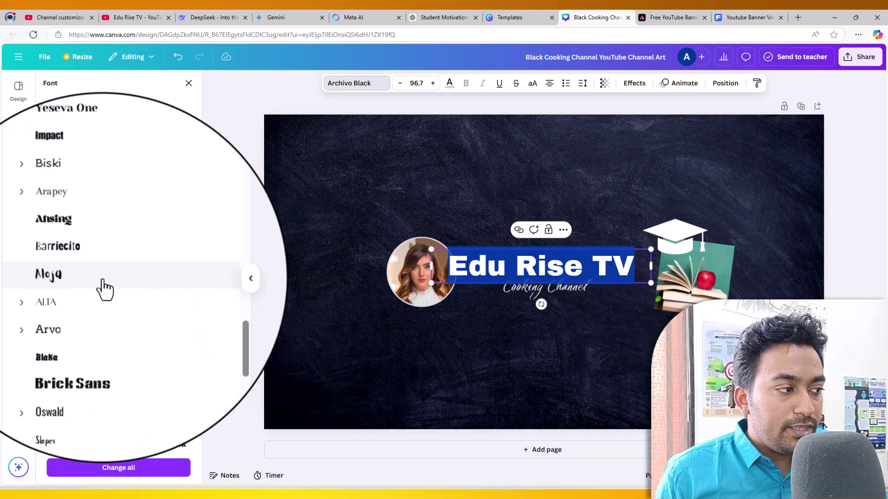
click(104, 356)
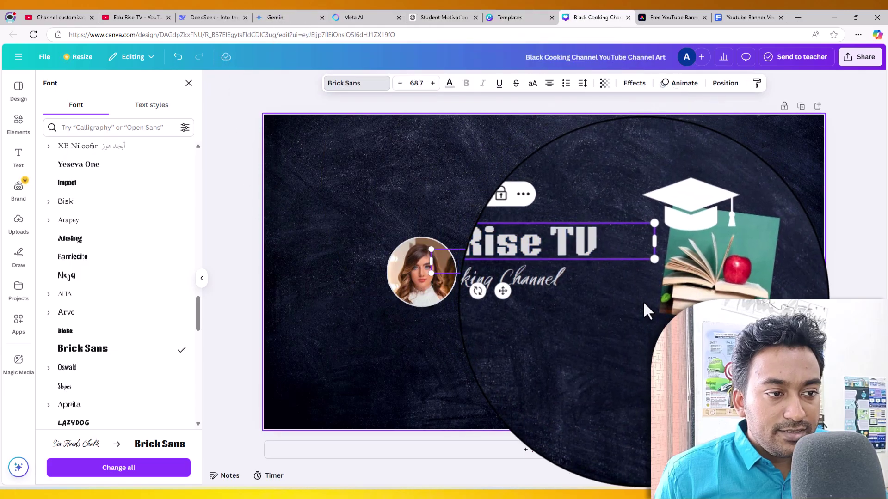
- Replace the "Cooking Channel" subtitle with "Education Motivation For Students"
click(577, 291)
click(577, 291)
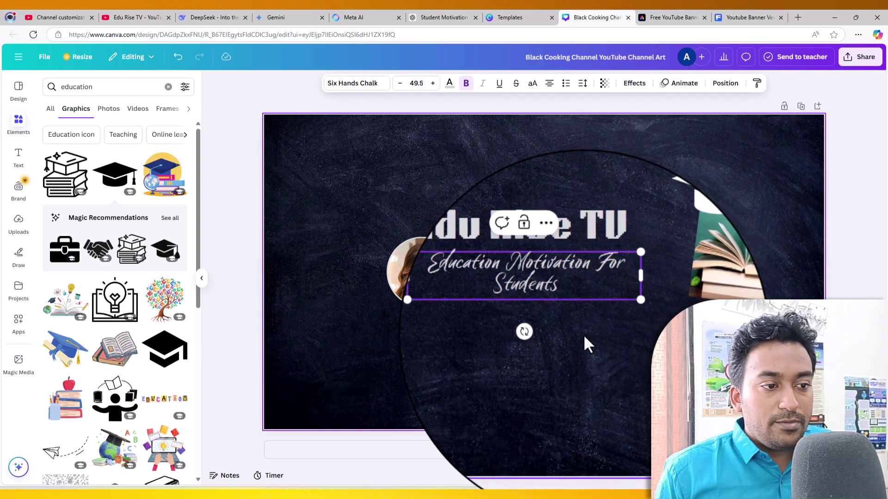
- Adjust the "Education Motivation For Students" subtitle so it sits on one line beneath the "Edu Rise TV" title
click(583, 335)
click(608, 299)
mouse_move(620, 296)
mouse_down()
mouse_move(649, 295)
mouse_move(613, 284)
mouse_move(617, 290)
mouse_up()
click(628, 322)
click(618, 331)
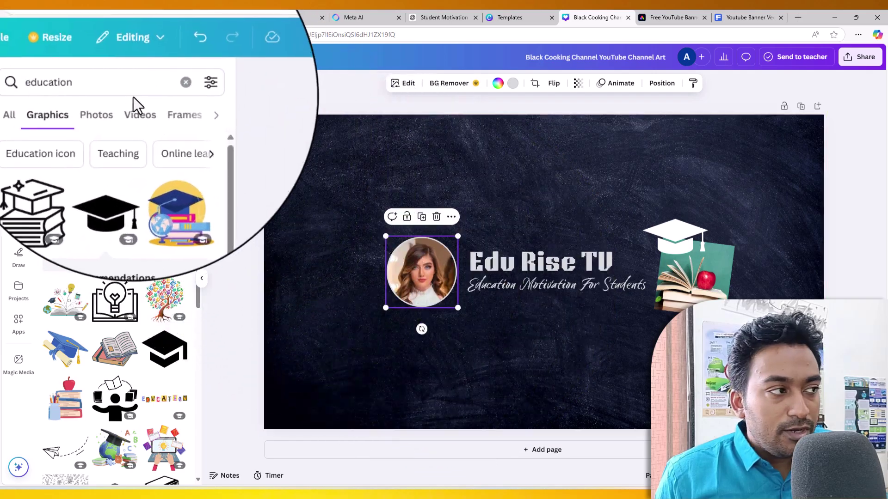
- Search the photos for "person" and replace the circular portrait with the photo of the man in a dark suit
double_click(125, 89)
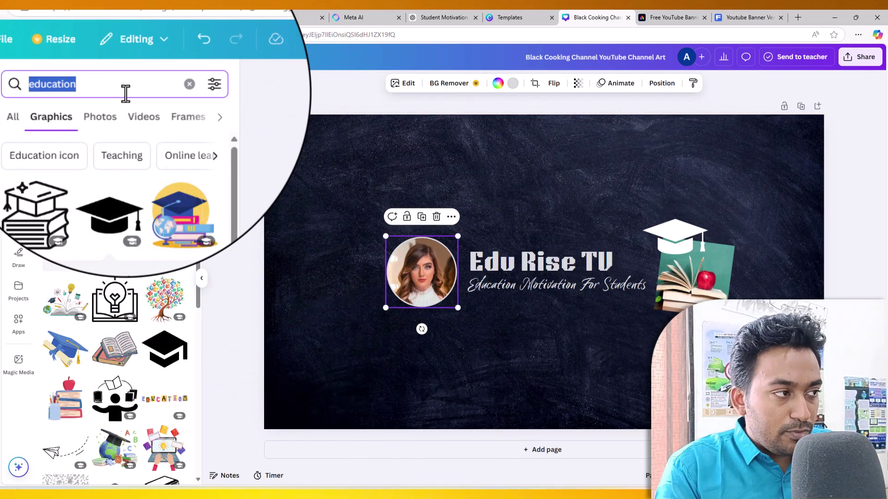
text(per)
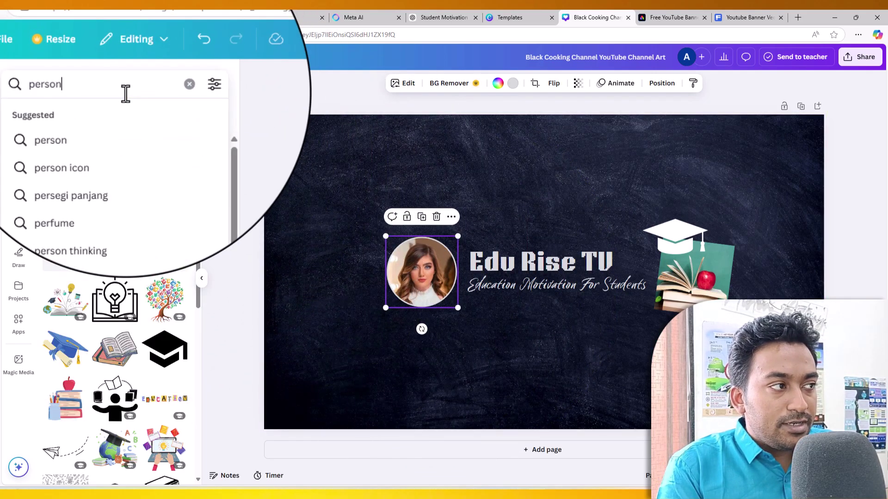
text(son)
key(Return)
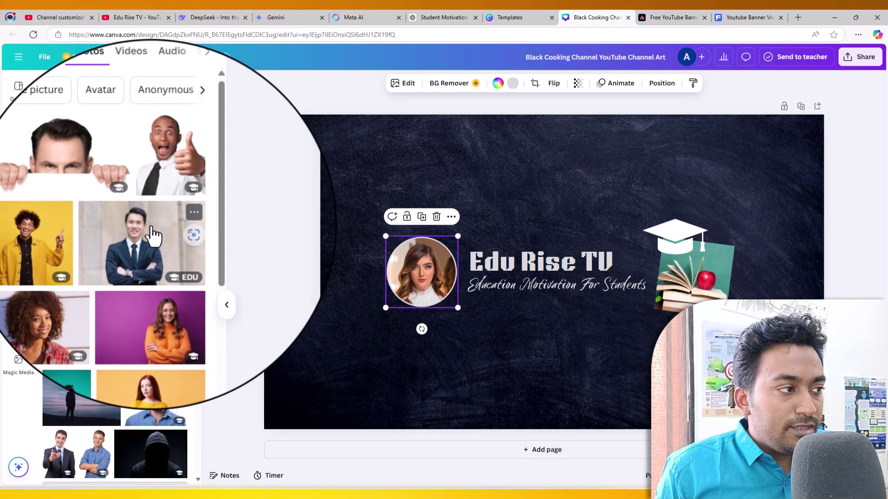
drag(159, 235, 417, 302)
double_click(423, 281)
click(547, 333)
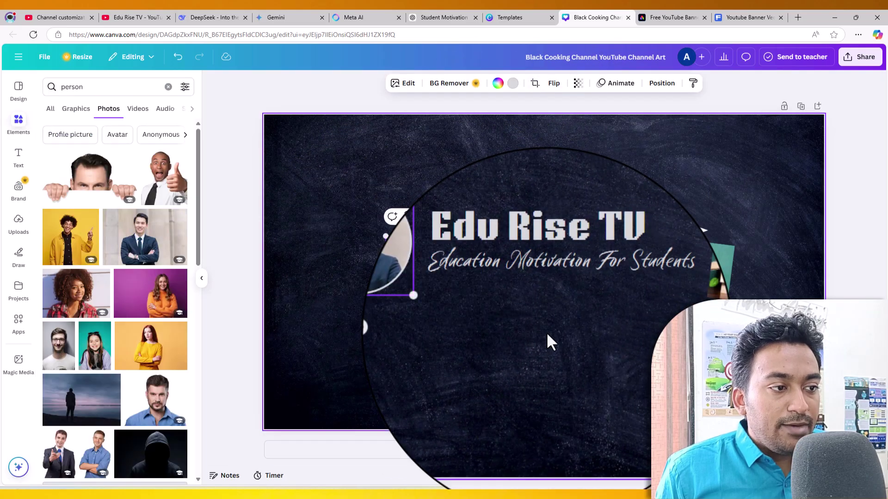
- Rename the design "Edu Rise TV Banner" and download it as a PNG at 2,560 × 1,440 px
double_click(546, 334)
click(855, 231)
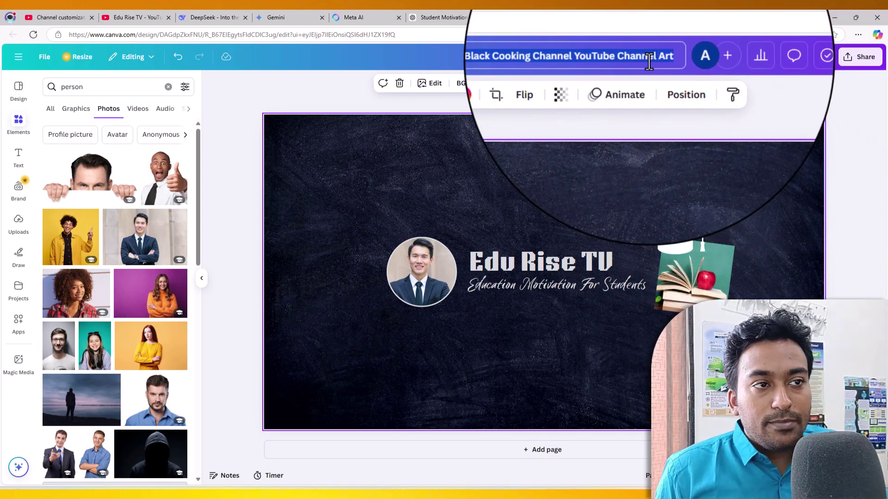
click(849, 113)
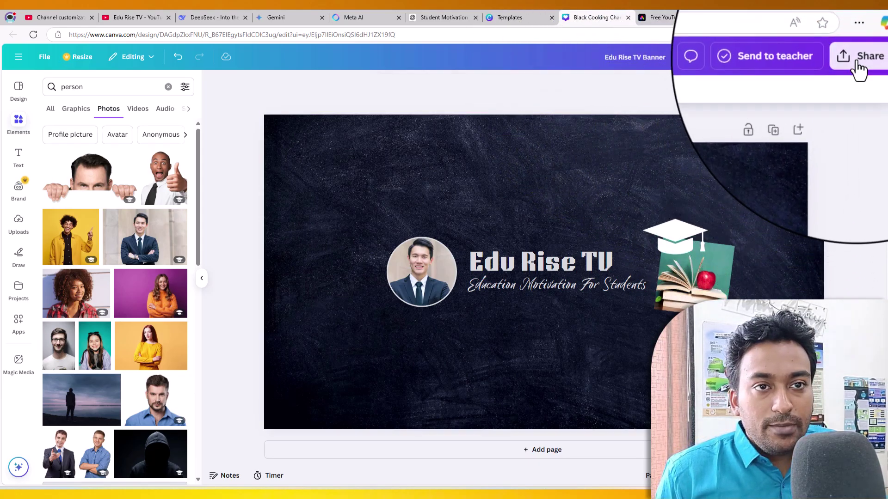
click(858, 61)
click(724, 240)
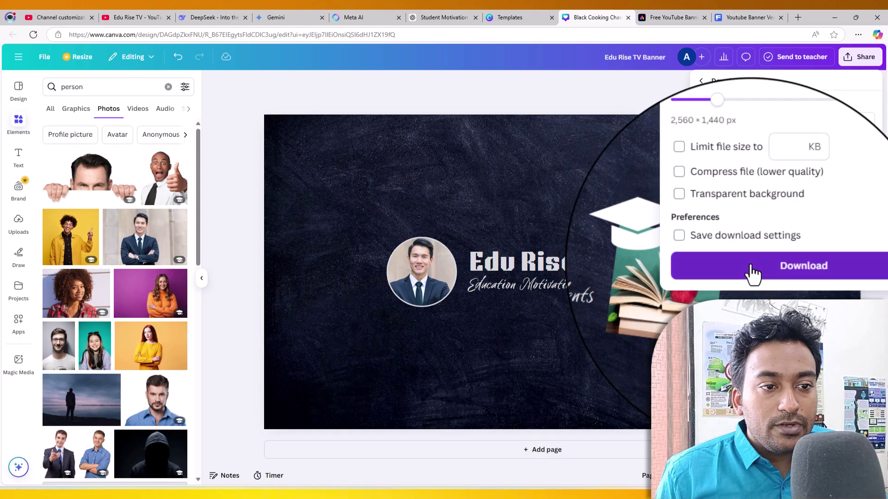
click(749, 270)
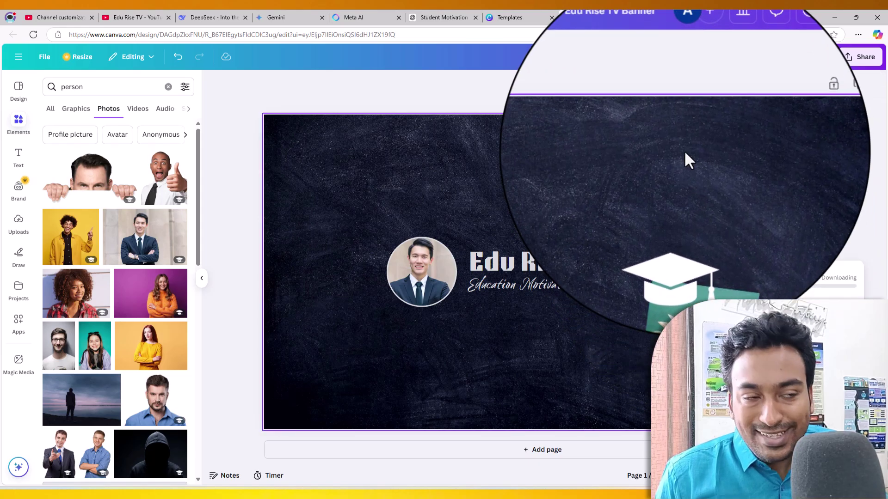
- Switch to Adobe Express and browse its free YouTube banner templates
click(668, 24)
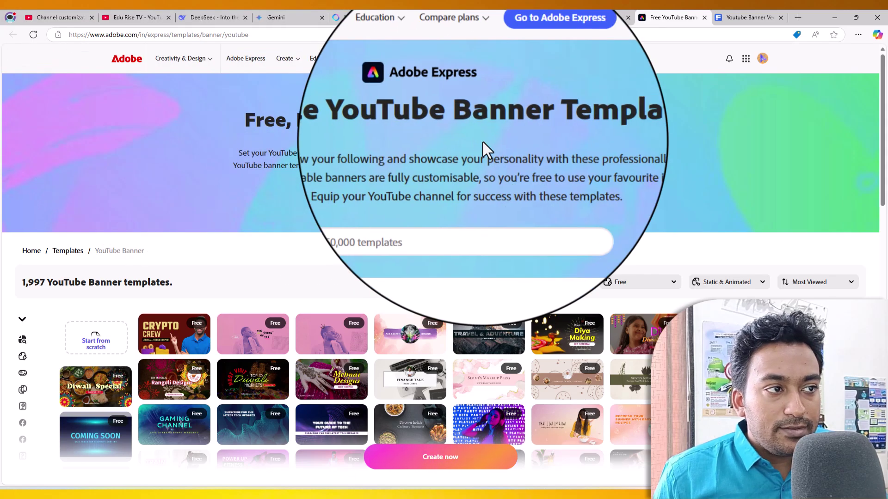
scroll(249, 193, down, 2)
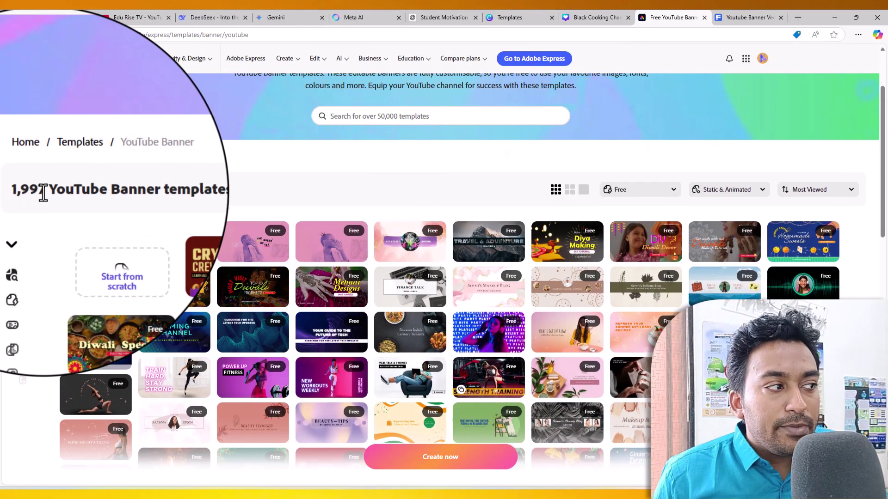
scroll(462, 277, down, 1)
mouse_move(509, 289)
scroll(276, 271, down, 3)
scroll(276, 271, up, 4)
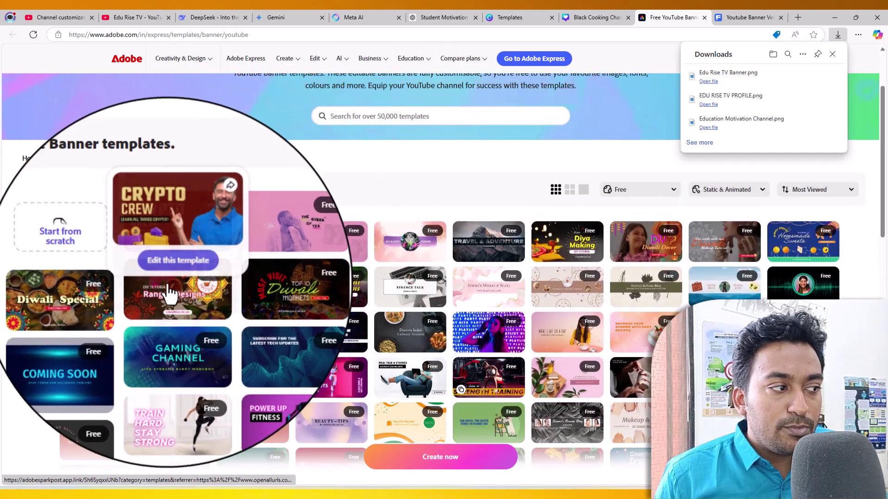
- Switch to Freepik, dismiss the Google sign-in prompt and browse the free YouTube banner vectors
click(736, 17)
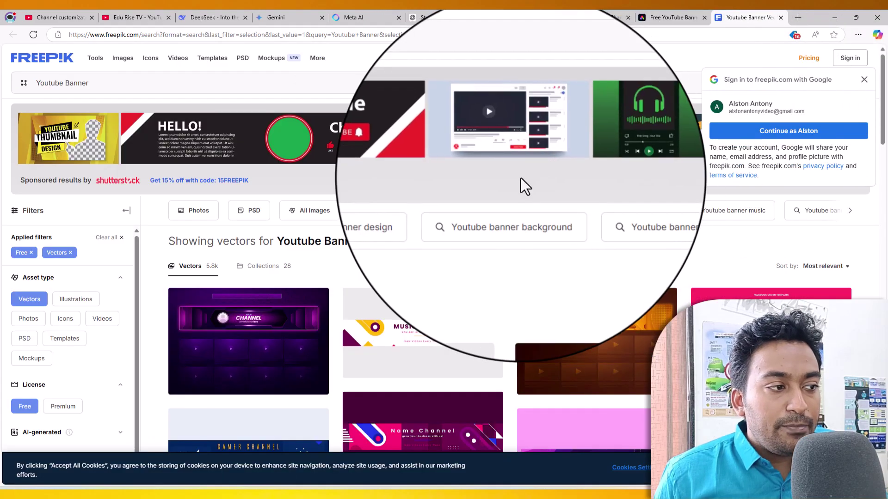
scroll(309, 180, down, 1)
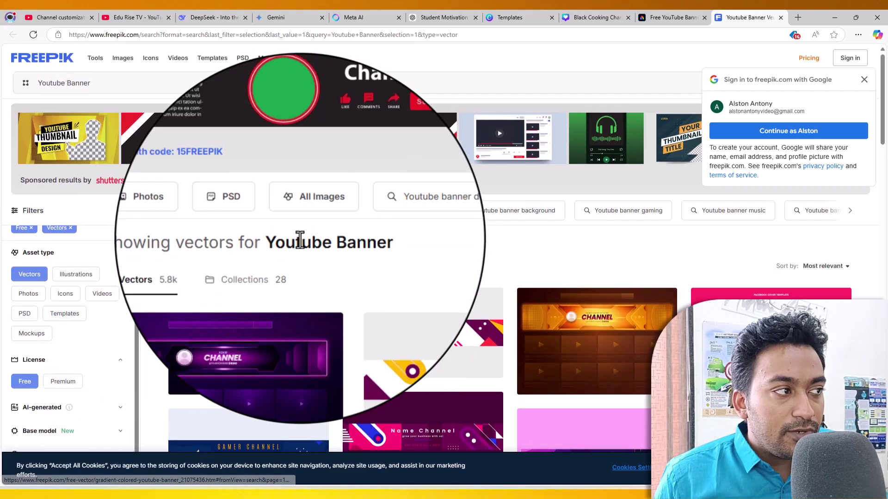
scroll(388, 162, up, 1)
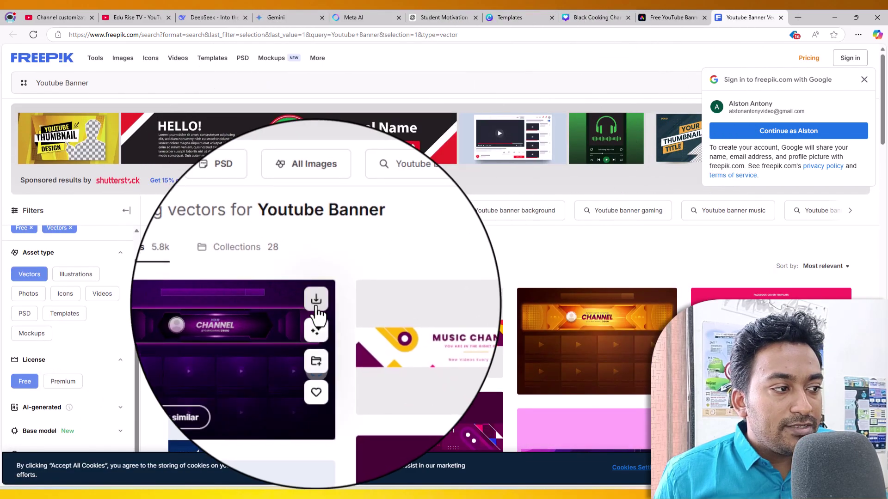
scroll(469, 225, down, 2)
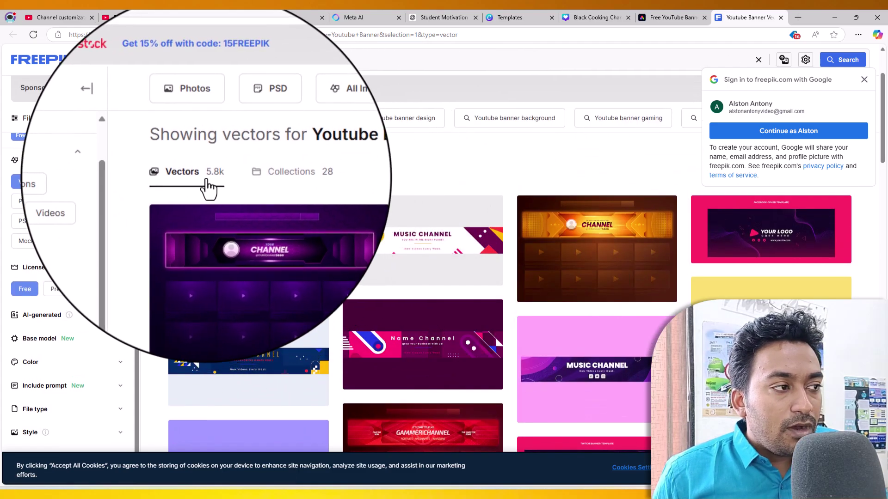
click(862, 82)
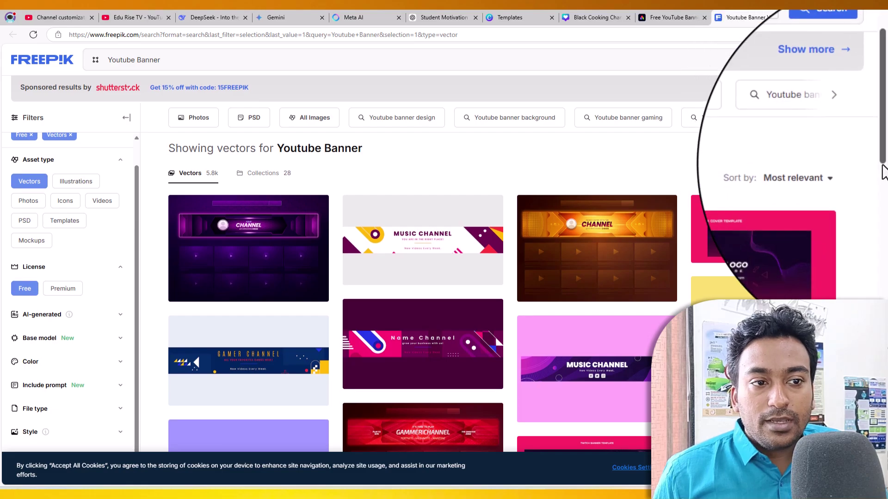
scroll(571, 214, down, 6)
scroll(531, 225, up, 3)
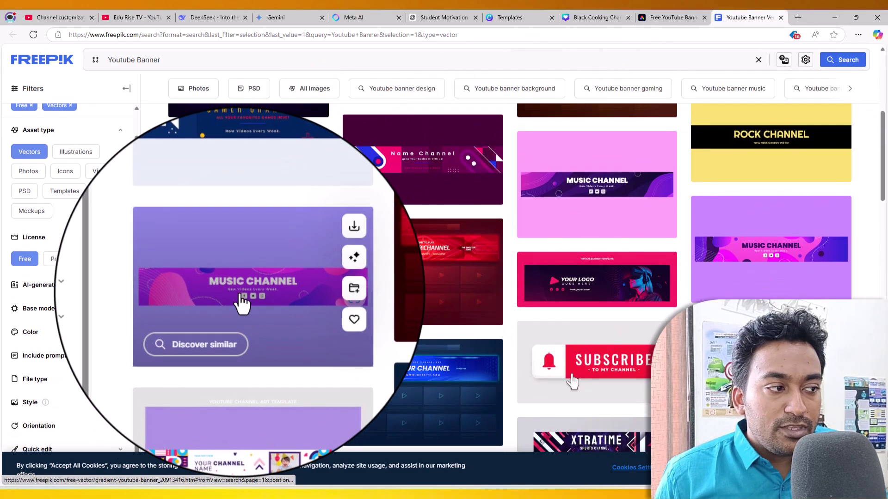
- Open the purple gradient Music Channel banner, check its downloadable file types and return to the vector results
click(240, 298)
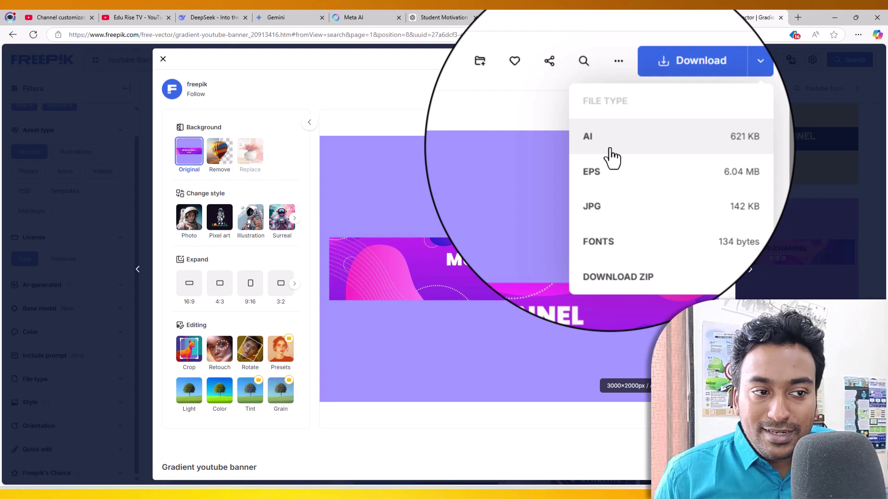
click(745, 101)
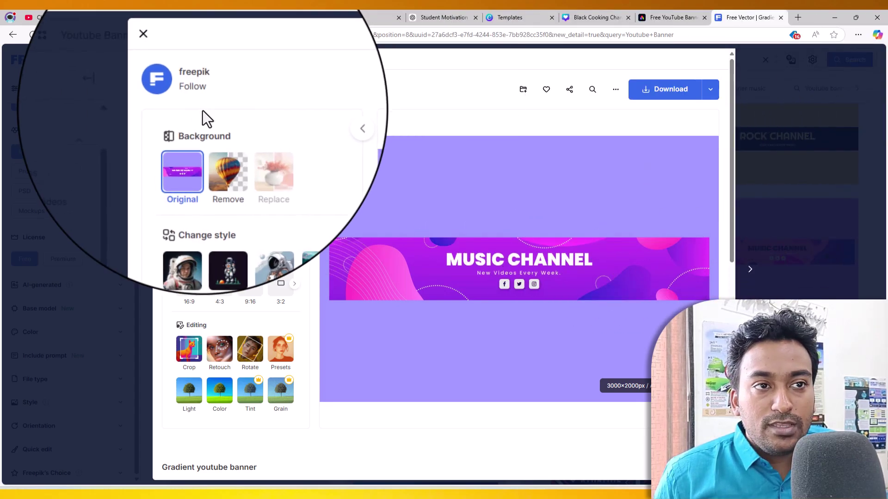
click(162, 63)
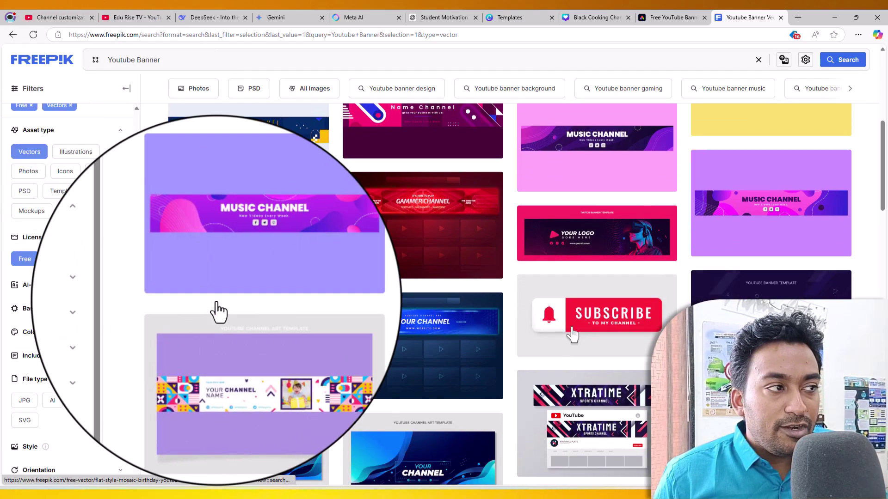
- Filter the YouTube banner results to PSD, open the Science Channel template and check its downloadable file types
scroll(449, 130, up, 2)
scroll(451, 138, up, 2)
click(250, 89)
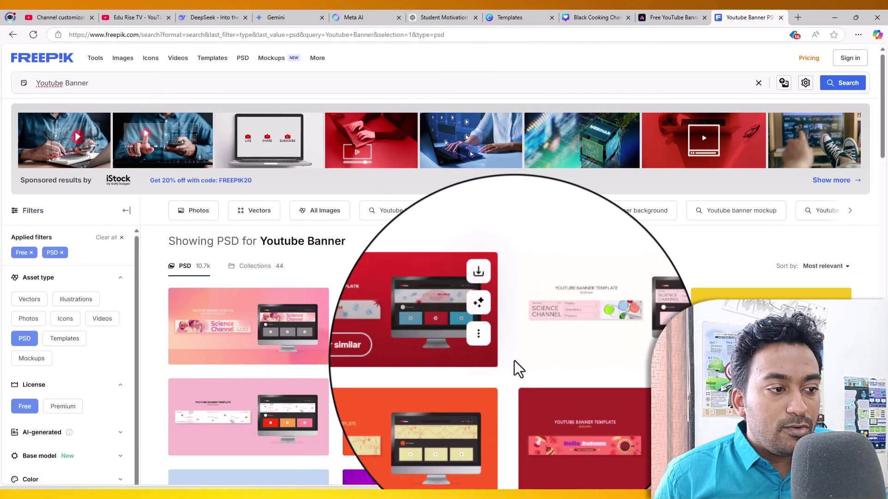
click(575, 334)
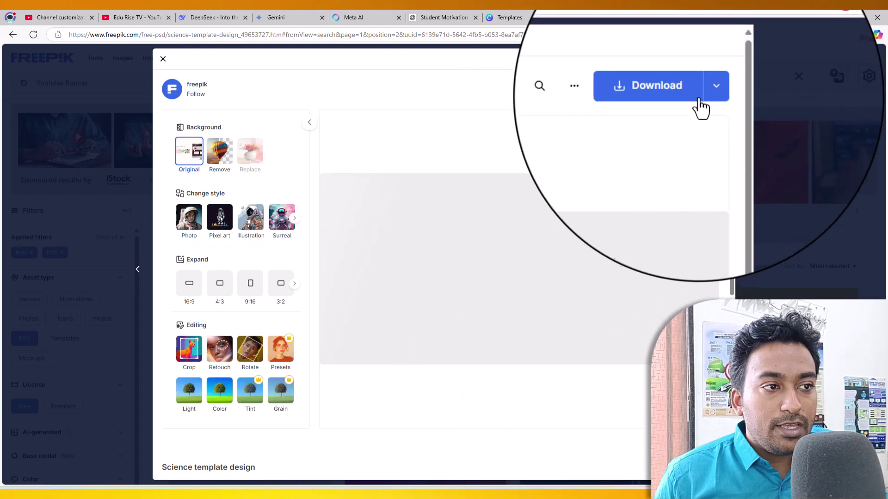
click(708, 90)
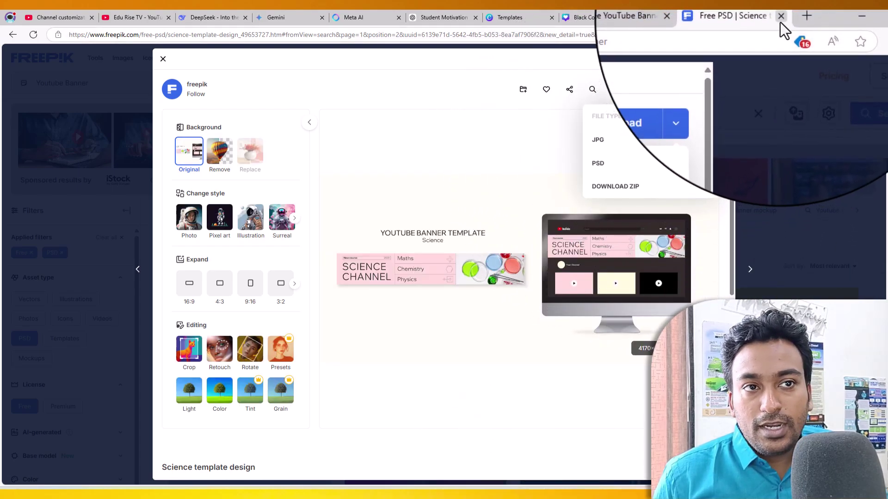
- Return to the channel customization page in YouTube Studio, upload Edu Rise TV Banner.png as the banner image and publish it
click(628, 16)
click(620, 20)
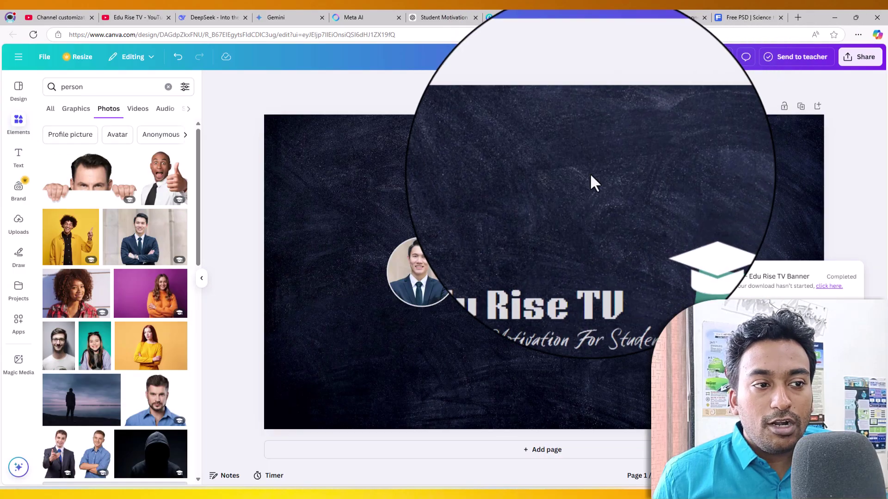
click(726, 24)
click(609, 11)
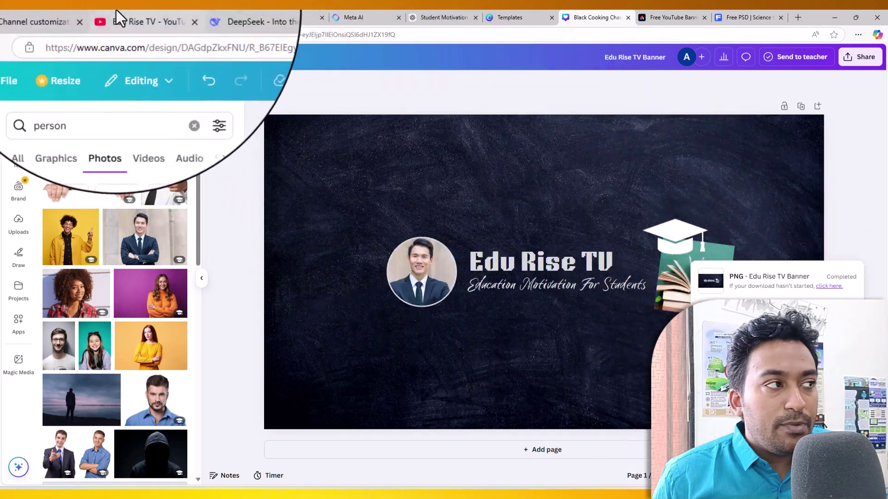
click(79, 11)
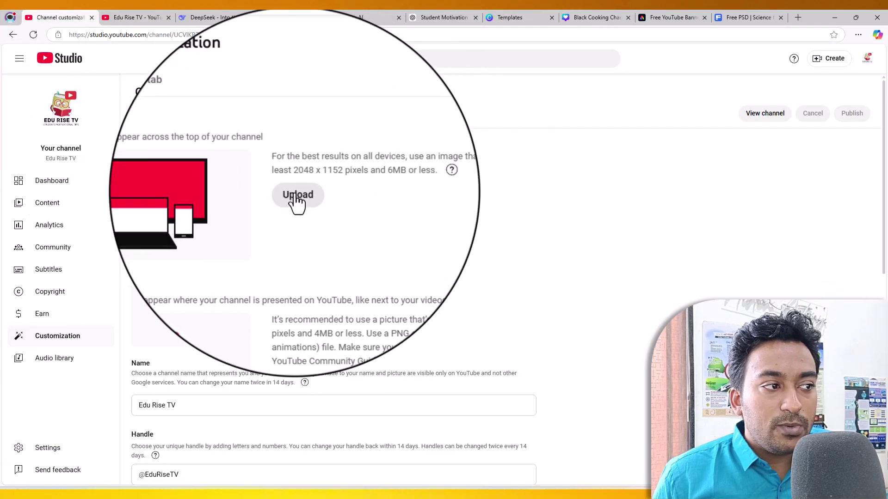
click(296, 197)
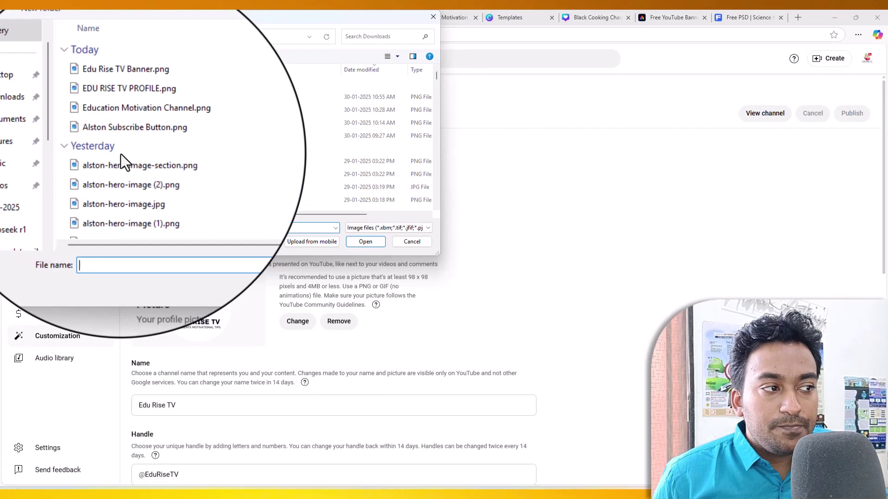
click(112, 101)
double_click(112, 101)
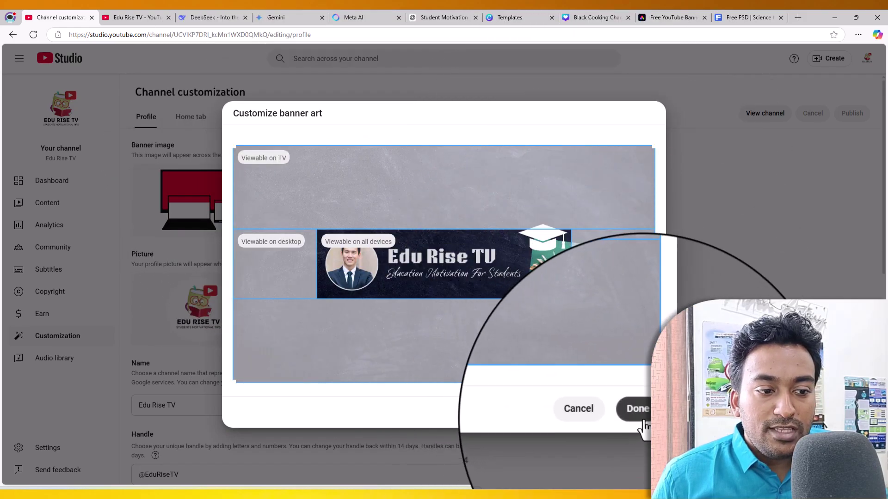
click(640, 422)
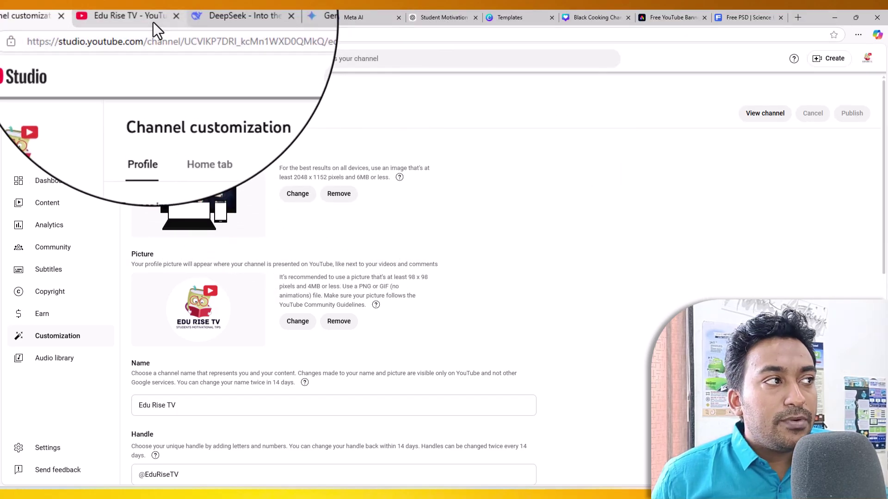
- Open the Edu Rise TV channel page and check the new banner
click(152, 20)
click(214, 204)
click(168, 33)
key(Escape)
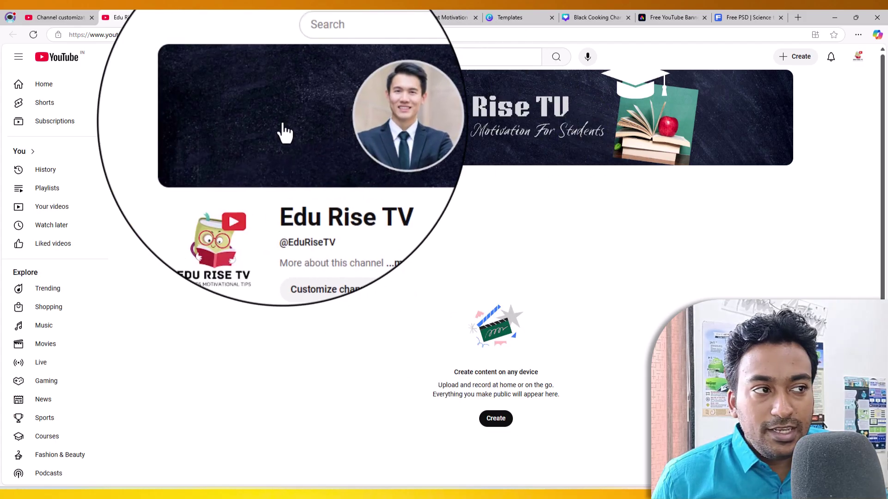
- Review the Description field in channel customization and open the About details on the Edu Rise TV channel page
click(85, 17)
scroll(218, 236, down, 1)
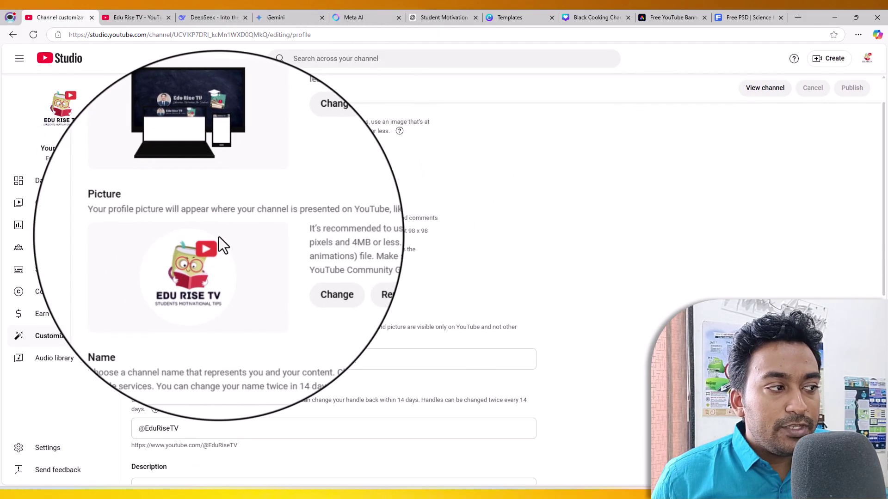
scroll(215, 252, down, 5)
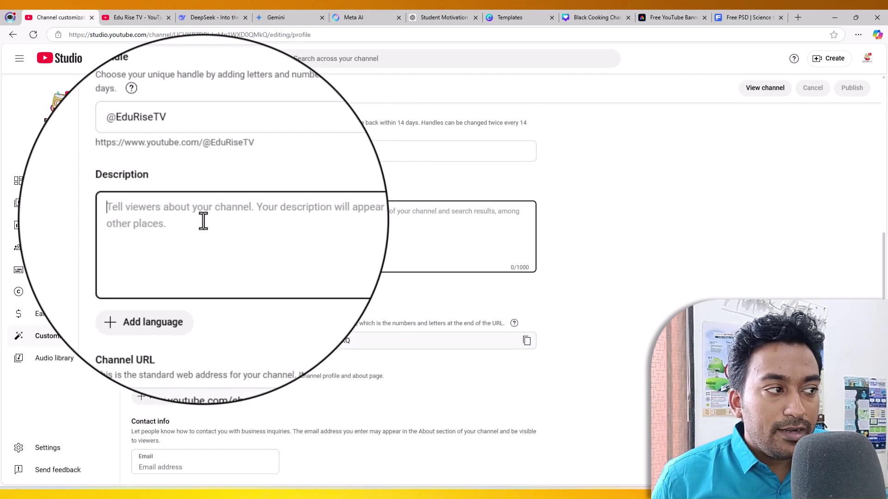
click(134, 17)
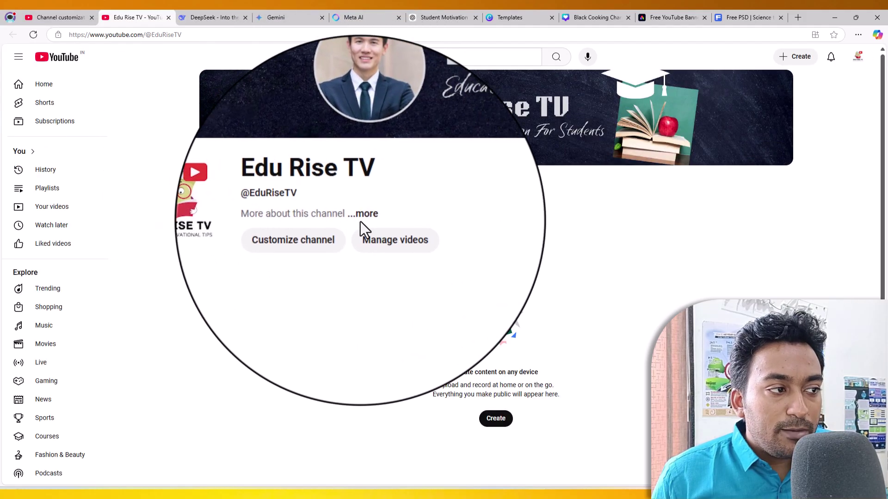
click(363, 221)
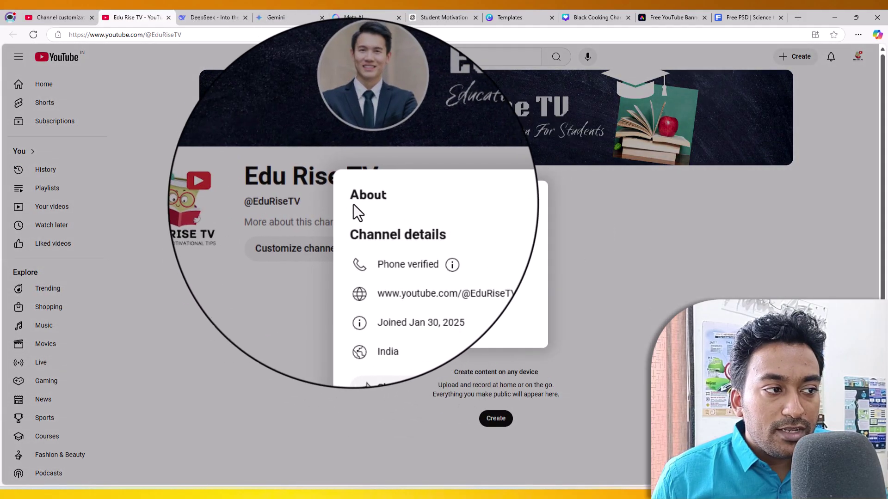
- Ask DeepSeek for an SEO-optimized YouTube channel description of maximum 1000 characters about "student motivational tips", focusing on exam preparations, study guide and motivational hacks
click(533, 199)
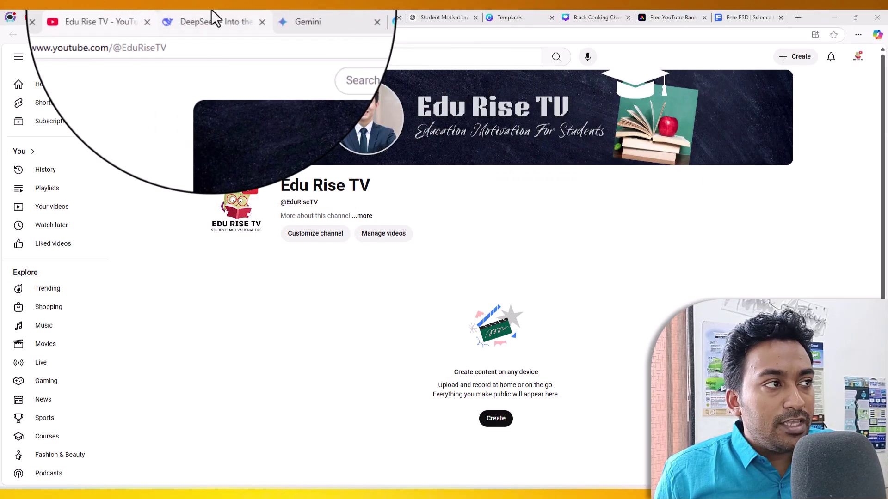
click(212, 17)
click(396, 432)
key(ctrl+v)
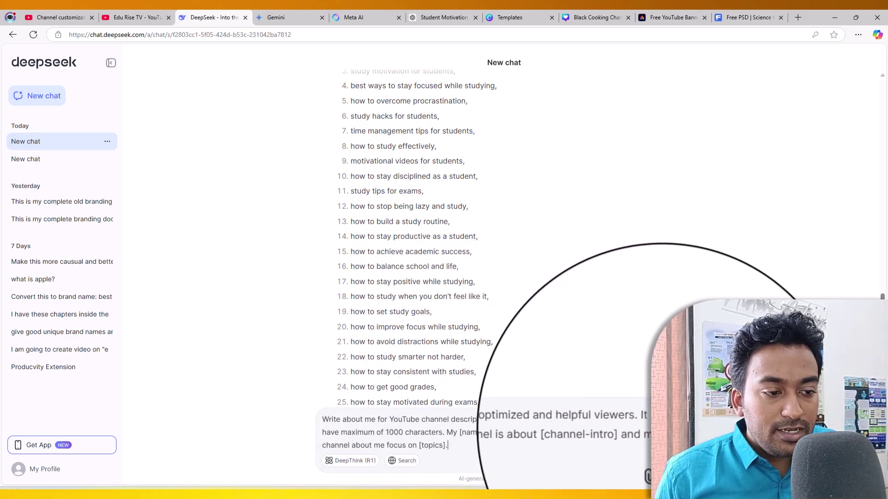
drag(457, 433, 485, 433)
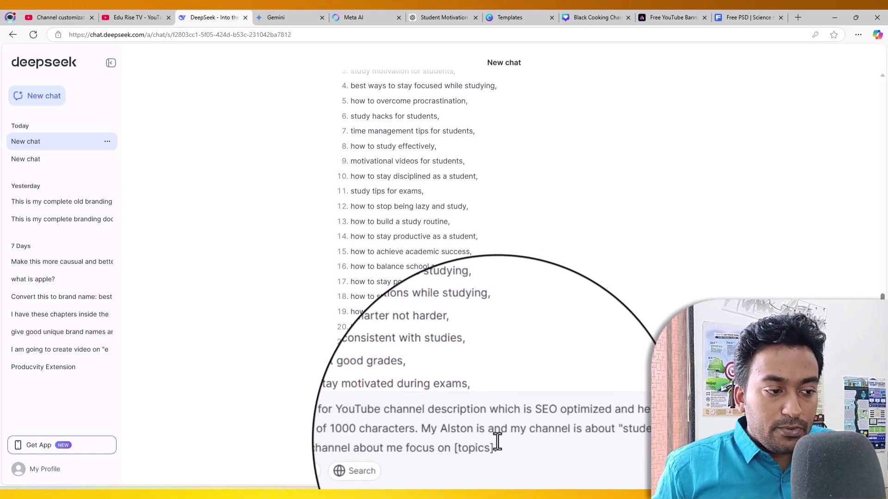
drag(460, 446, 494, 447)
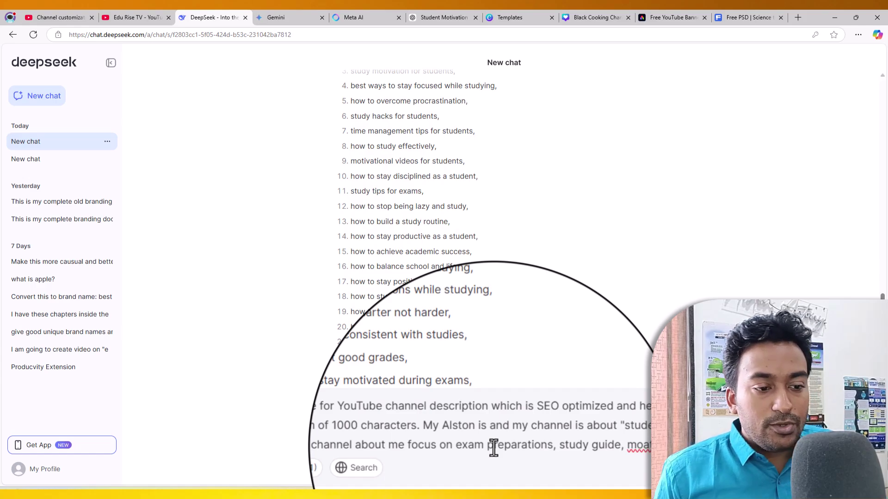
key(ctrl+a)
key(Return)
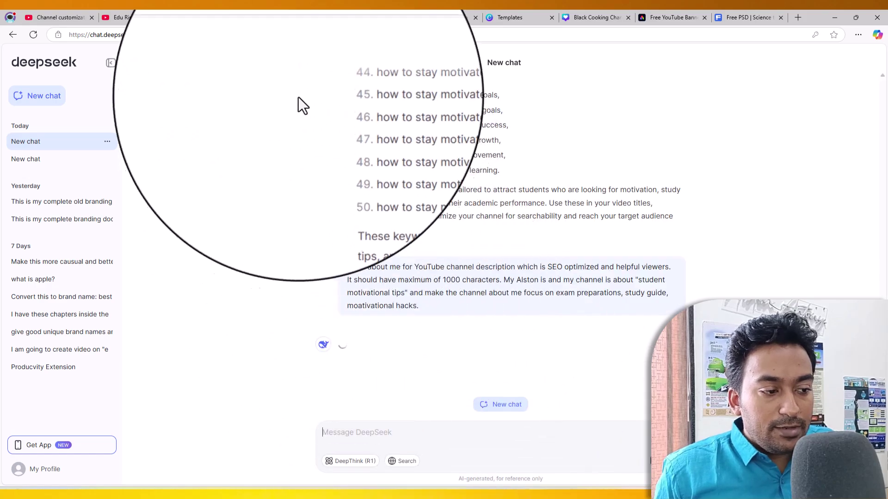
- Submit the same channel description prompt to Gemini and to Meta AI
click(268, 17)
click(363, 444)
key(ctrl+v)
key(Return)
click(367, 13)
click(353, 457)
text(Write about me for YouTube channel description which is SEO optimized and helpful viewers. It should have maximum of 1000 characters. My Alston is and my channel is about "student motivational tips" and make the channel about me focus on exam preparations, study guide, moativational hacks.)
key(Return)
- Submit the same channel description prompt in the existing ChatGPT conversation
click(443, 17)
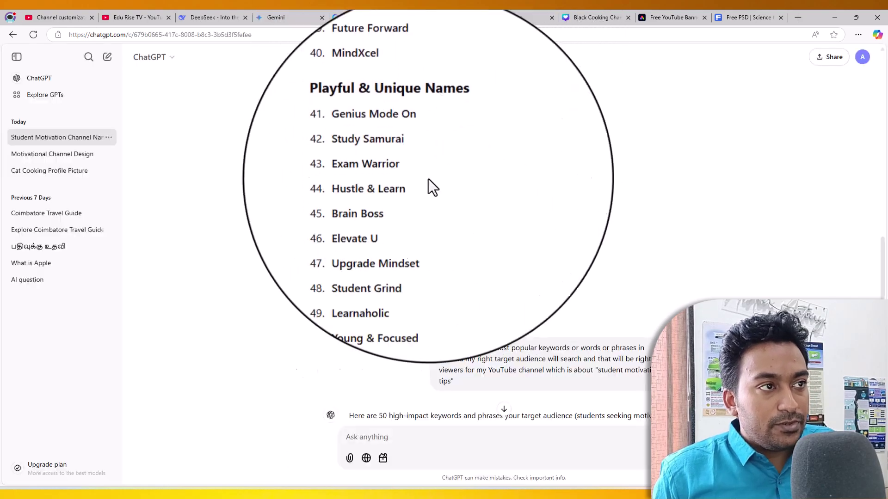
click(384, 444)
text(Write about me for YouTube channel description which is SEO optimized and helpful viewers. It should have maximum of 1000 characters. My Alston is and my channel is about "student motivational tips" and make the channel about me focus on exam preparations, study guide, moativational hacks.)
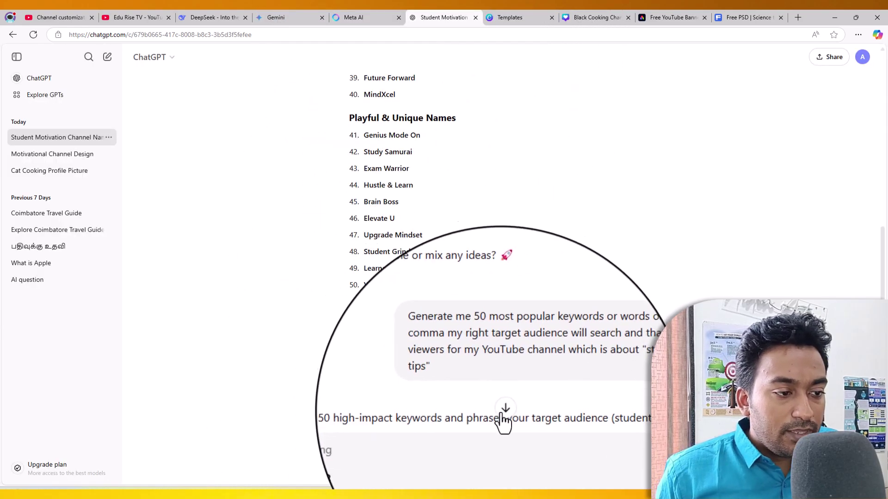
key(Return)
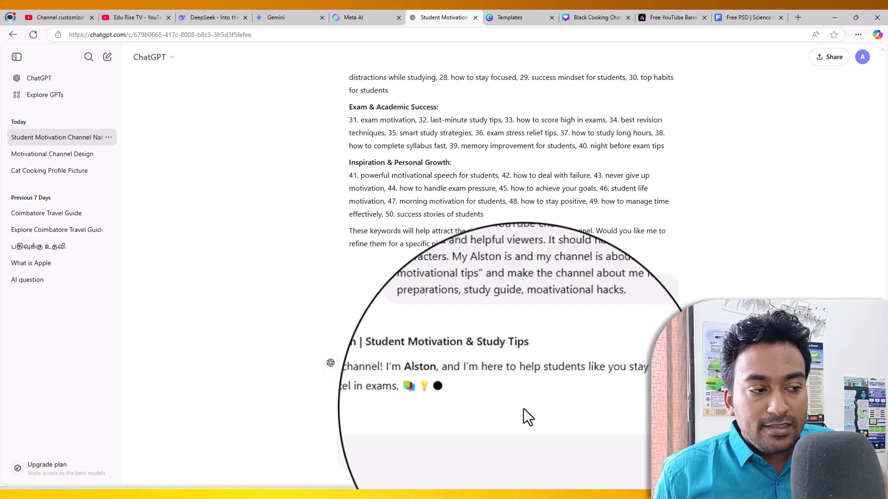
- Compare the channel descriptions written by DeepSeek, Gemini, Meta AI and ChatGPT
click(225, 11)
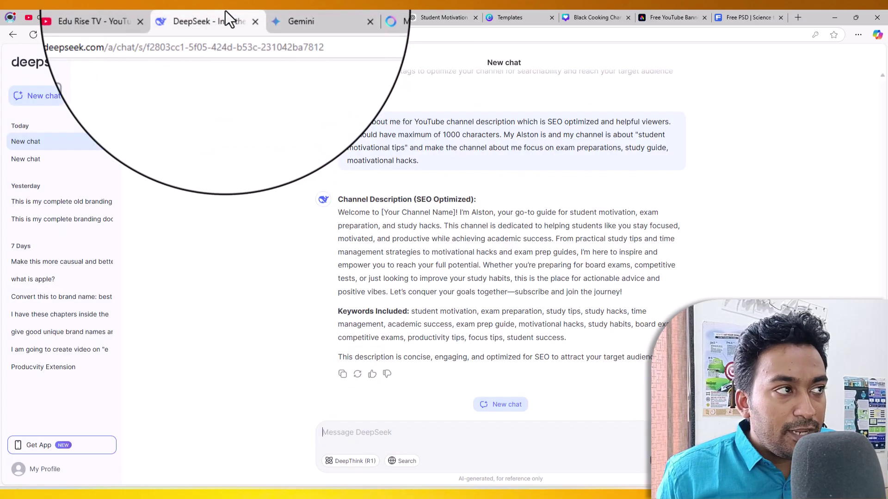
click(300, 11)
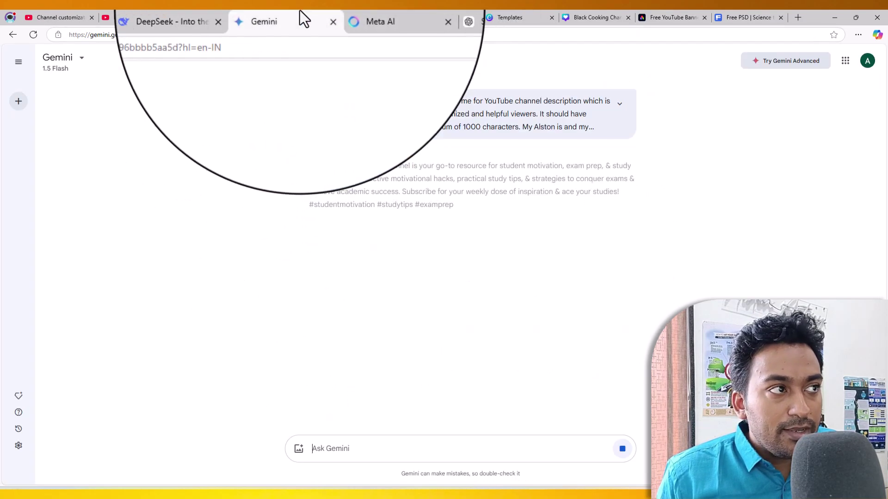
click(379, 16)
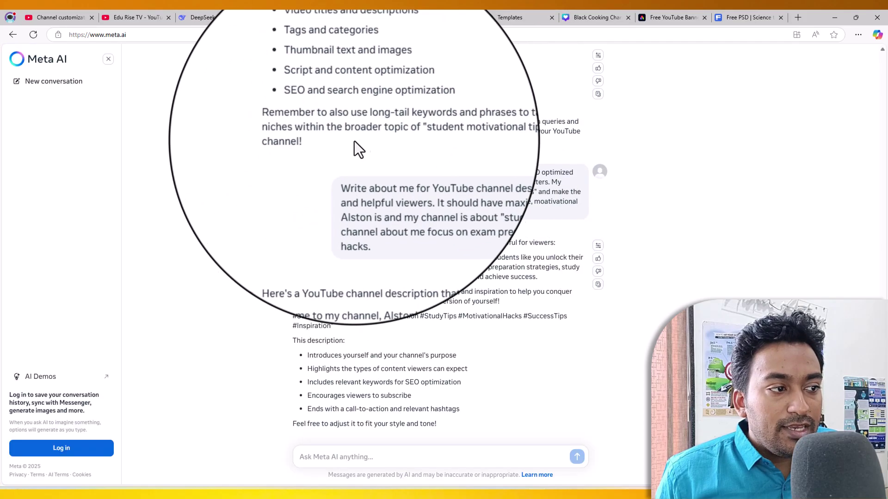
click(423, 15)
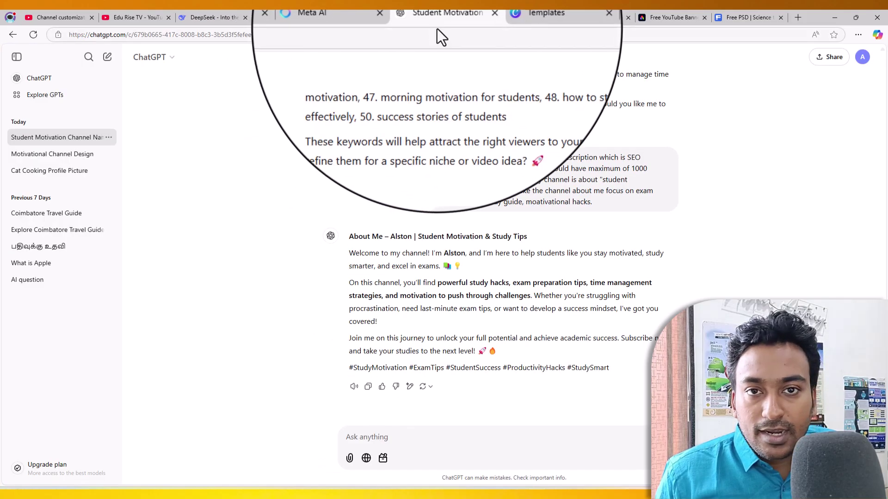
- Copy the description paragraph from DeepSeek's answer into the channel's Description field in YouTube Studio
click(209, 15)
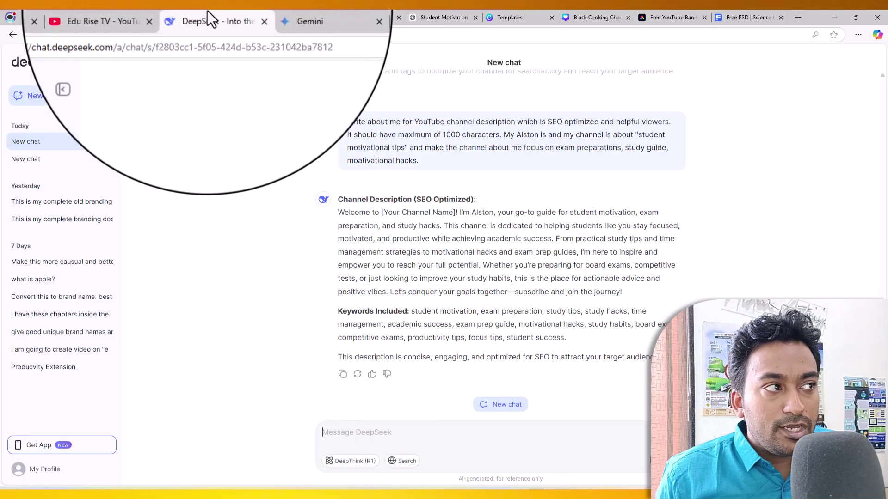
triple_click(478, 238)
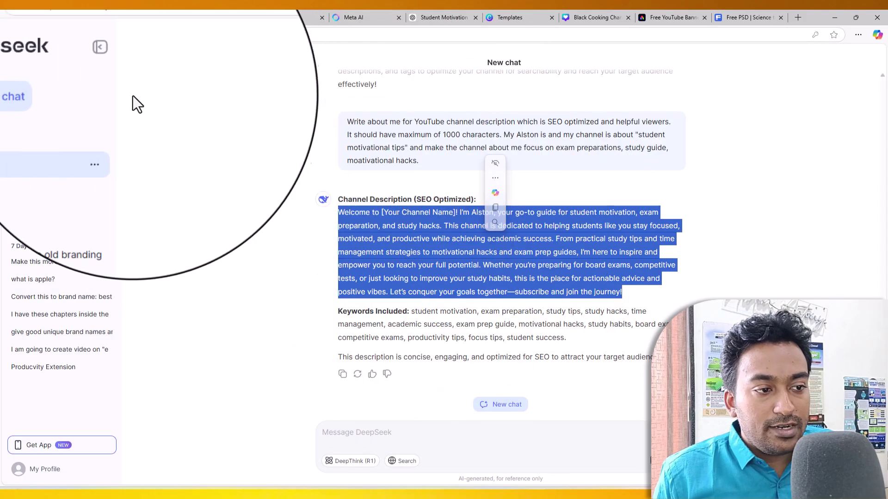
click(114, 18)
click(69, 17)
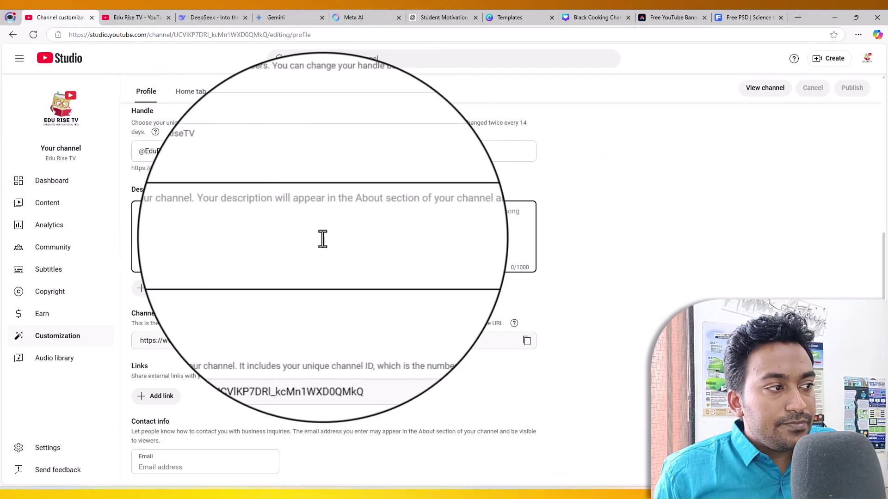
text(Welcome to [Your Channel Name]! I’m Alston, your go-to guide for student motivation, exam preparation, and study hacks. This channel is dedicated to helping students like you stay focused, motivated, and productive while achieving academic success. From practical study tips and time management strategies to motivational hacks and exam prep guides, I’m here to inspire and empower you to reach your full potential. Whether you’re preparing for board exams, competitive tests, or just looking to improve your study habits, this is the place for actionable advice and positive vibes. Let’s conquer your goals together—subscribe and join the journey!)
- Recheck the AI-written descriptions, and replace the [Your Channel Name] placeholder in the channel's Description with Edu Rise TV
click(224, 11)
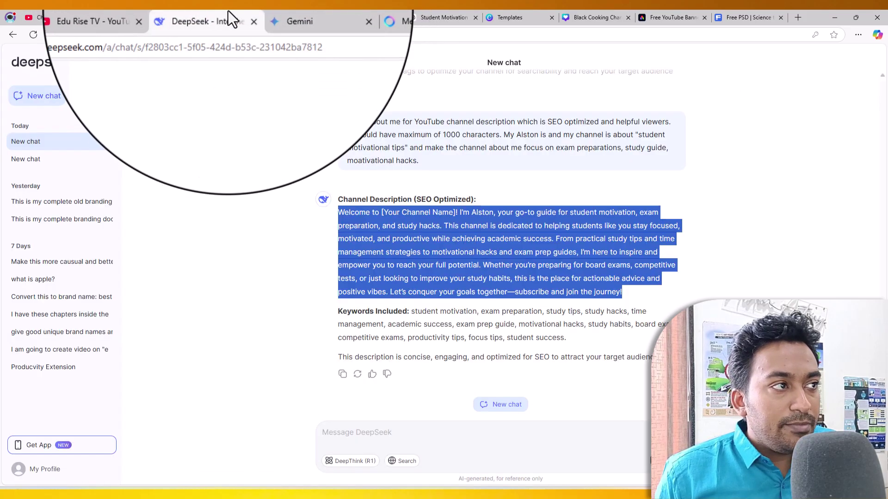
click(277, 10)
click(375, 11)
click(436, 17)
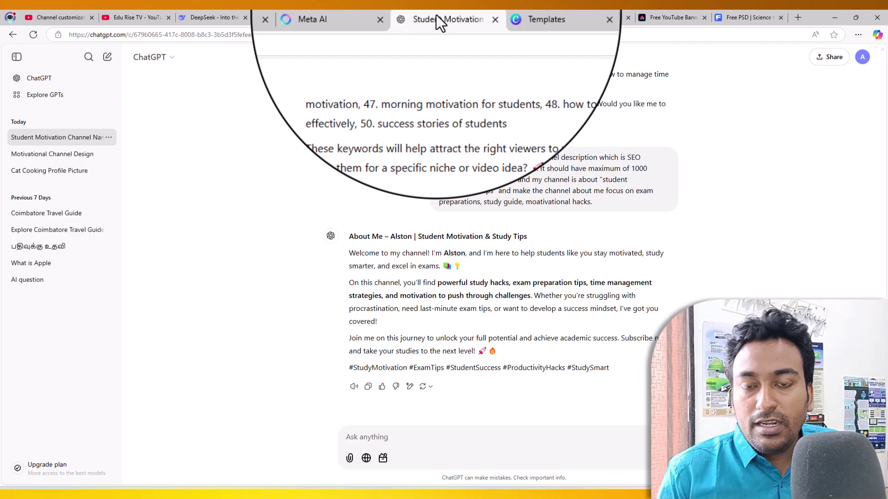
click(92, 10)
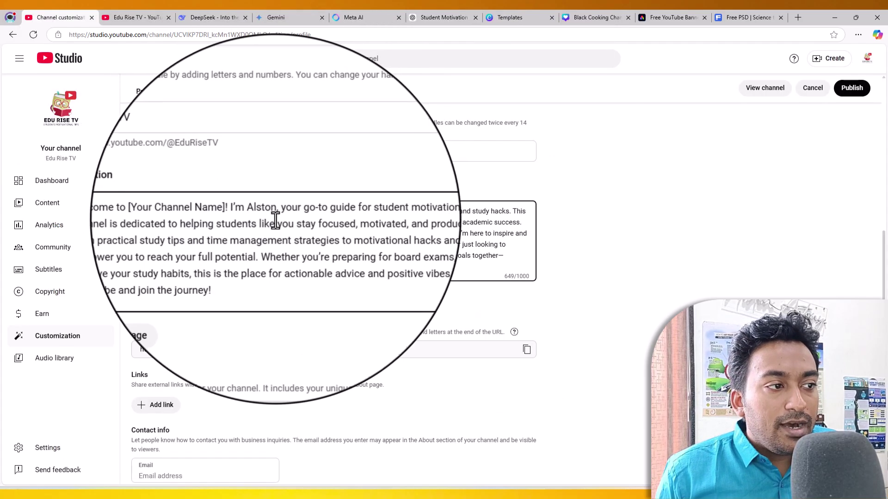
drag(178, 212, 246, 213)
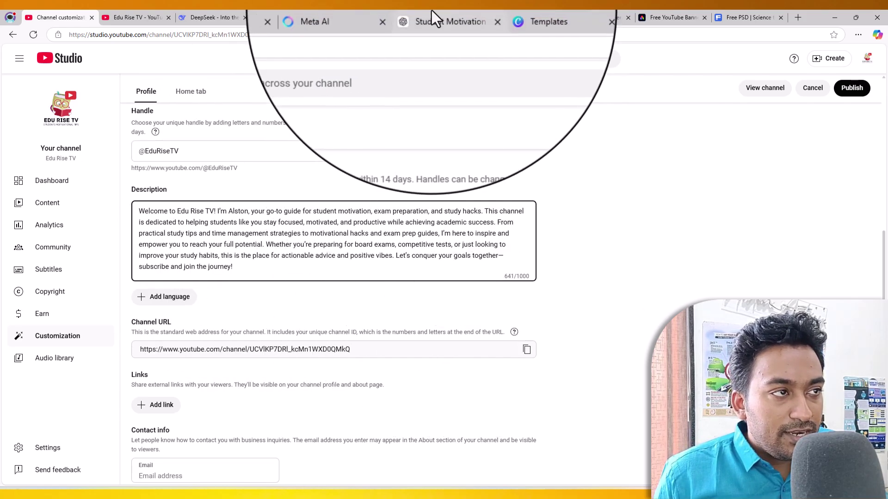
- Add Meta AI's "Subscribe for regular doses of motivation" sentence as a second paragraph of the channel's Description, after a blank line
click(435, 17)
click(377, 11)
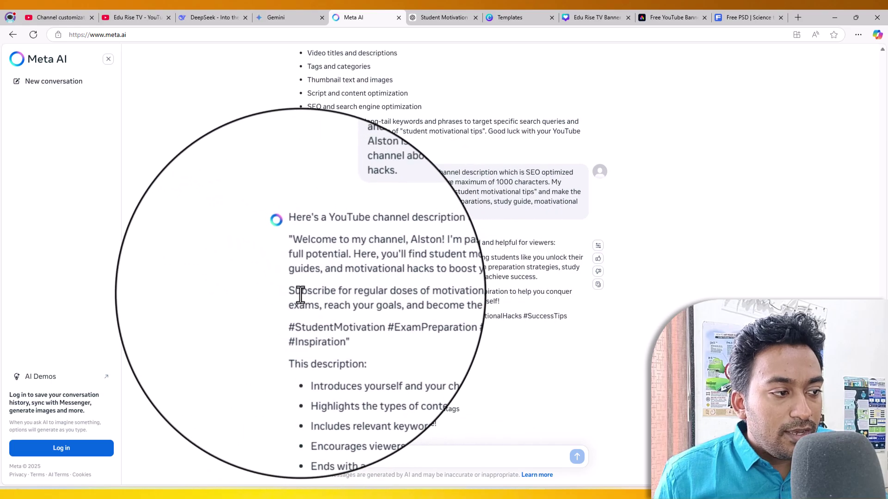
click(64, 17)
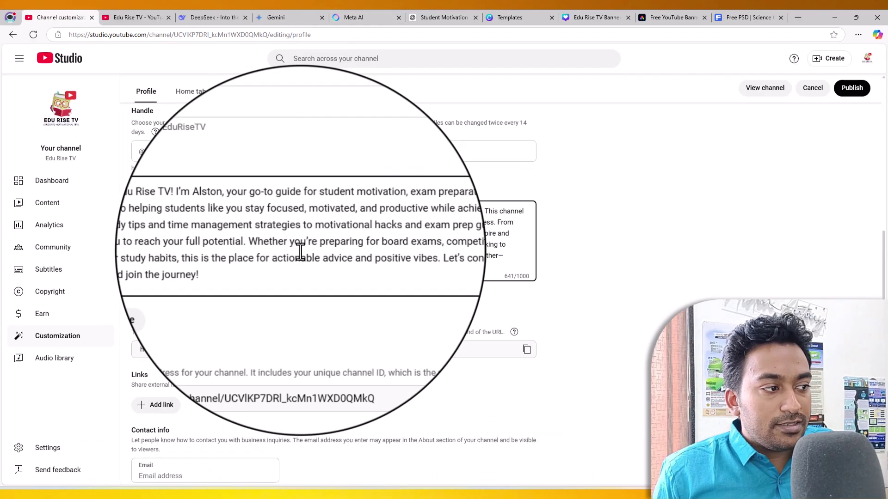
click(246, 269)
key(Return)
key(Return)
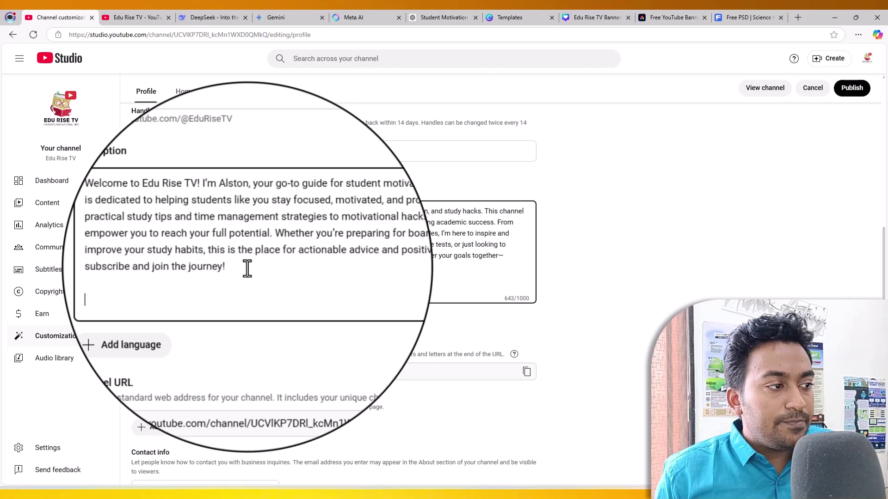
text(Subscribe for regular doses of motivation, study tips, and inspiration to help you conquer exams, reach your goals, and become the best version of yourself!)
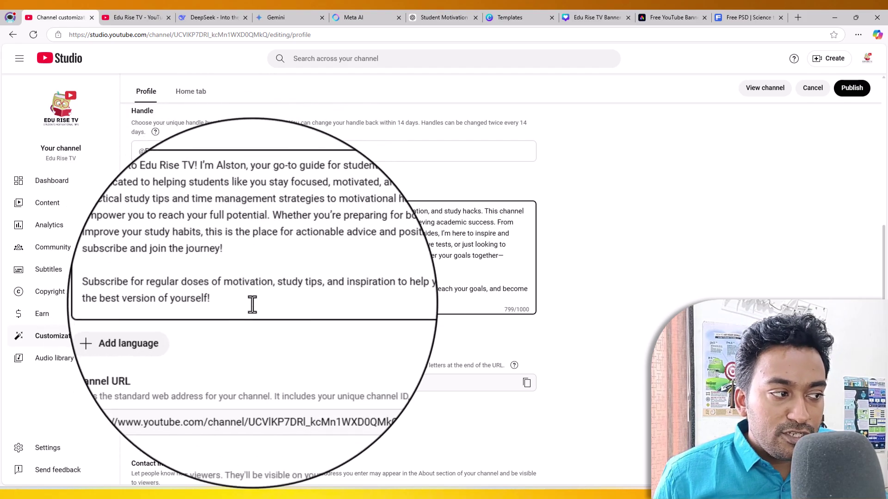
- Try out adding a channel translation with English as original language and Tamil as translation language, and cancel it
scroll(238, 328, down, 1)
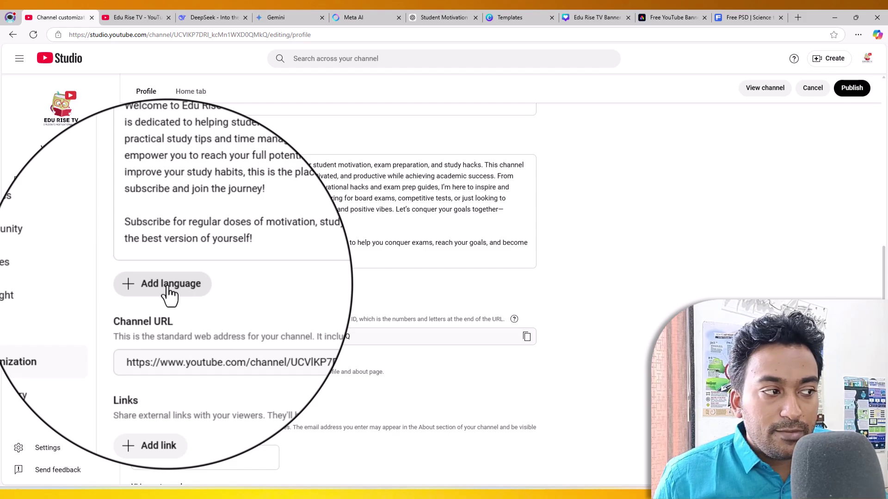
click(167, 284)
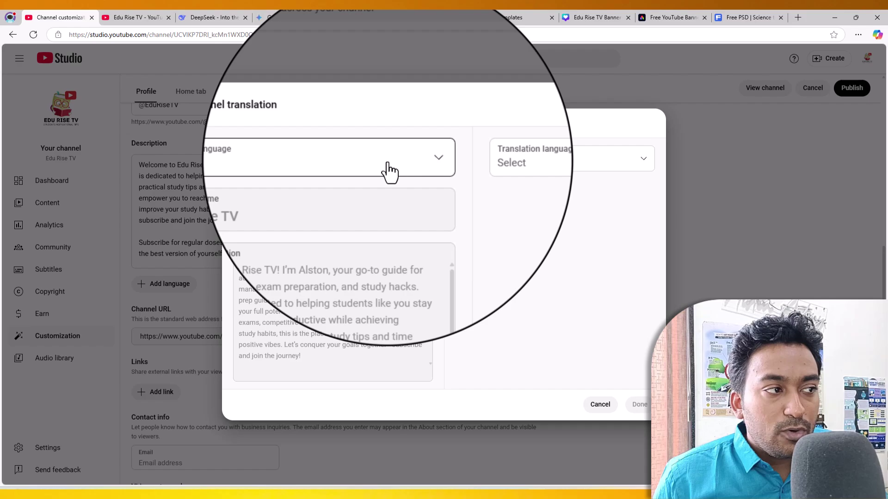
click(390, 172)
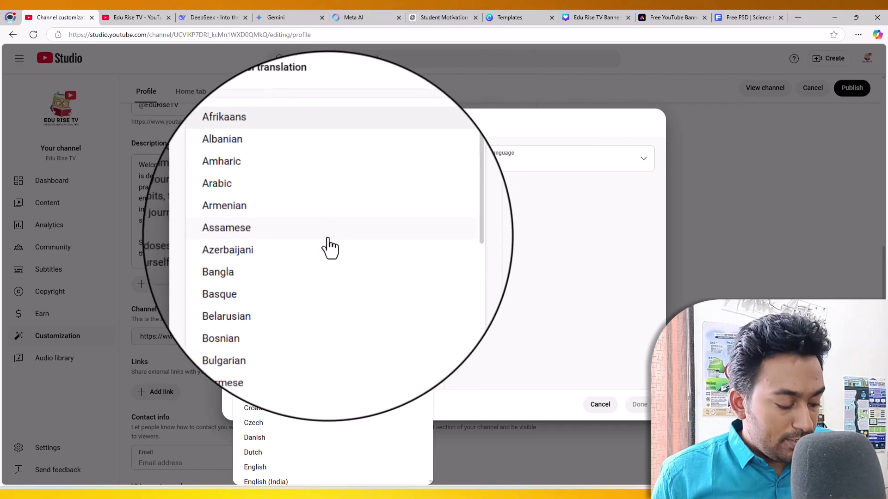
scroll(329, 248, down, 6)
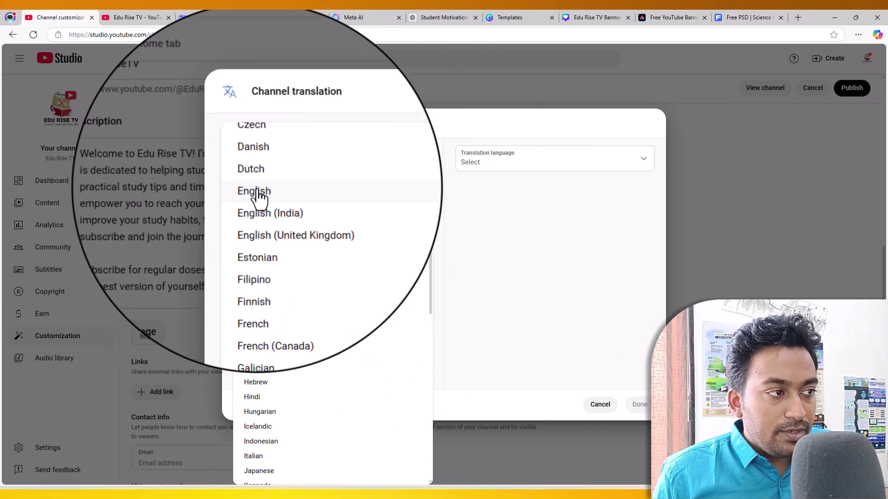
click(259, 194)
click(492, 167)
scroll(494, 178, down, 10)
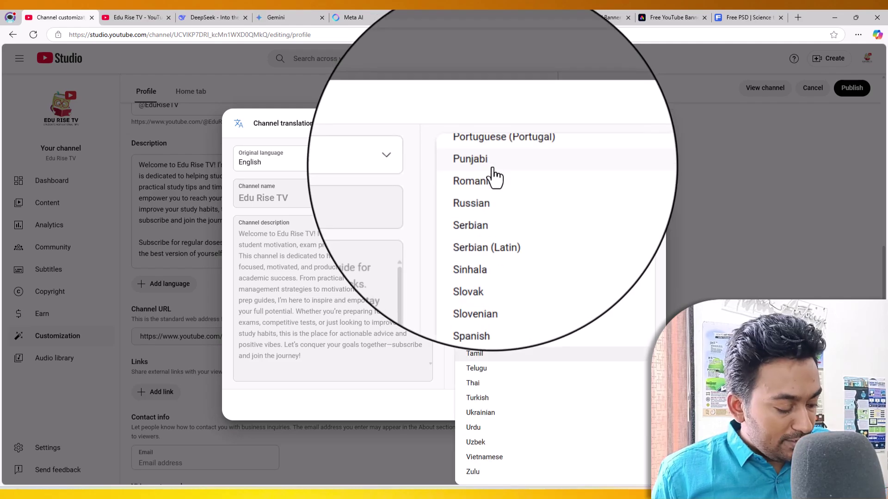
click(481, 357)
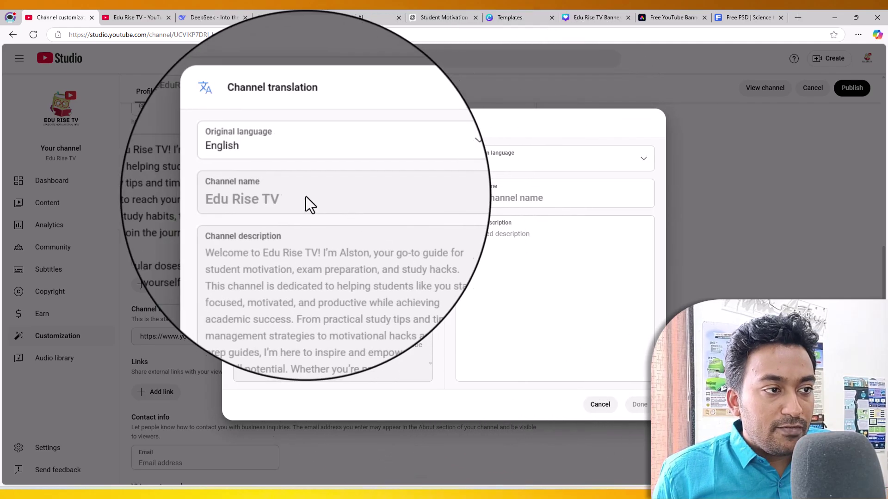
click(525, 261)
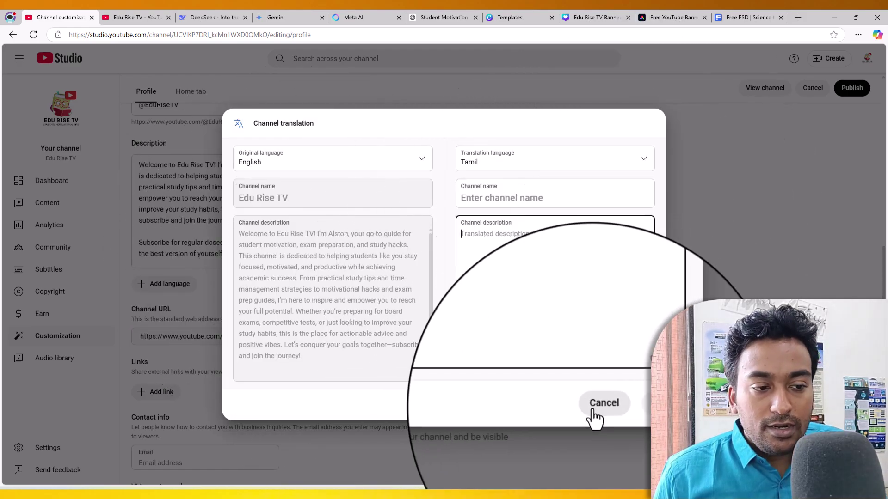
click(593, 412)
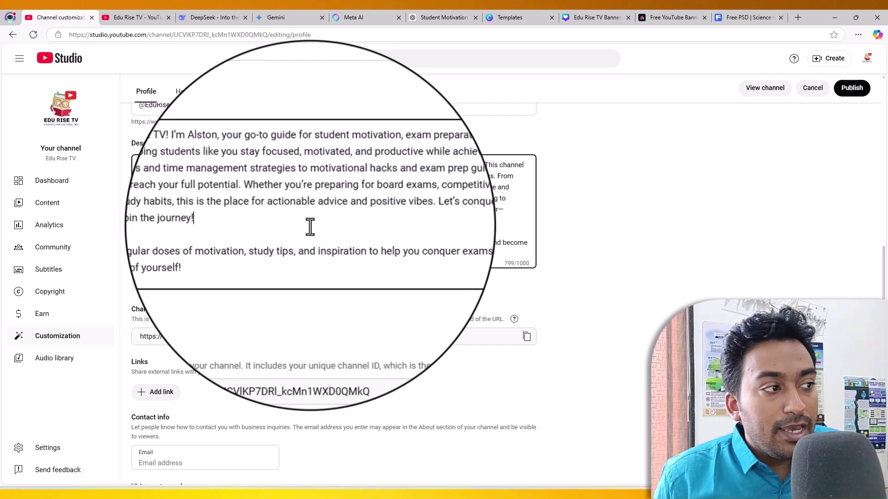
- Review the first paragraph of the channel's Description and look through the Gemini, Meta AI, ChatGPT and DeepSeek answers again
drag(308, 226, 137, 167)
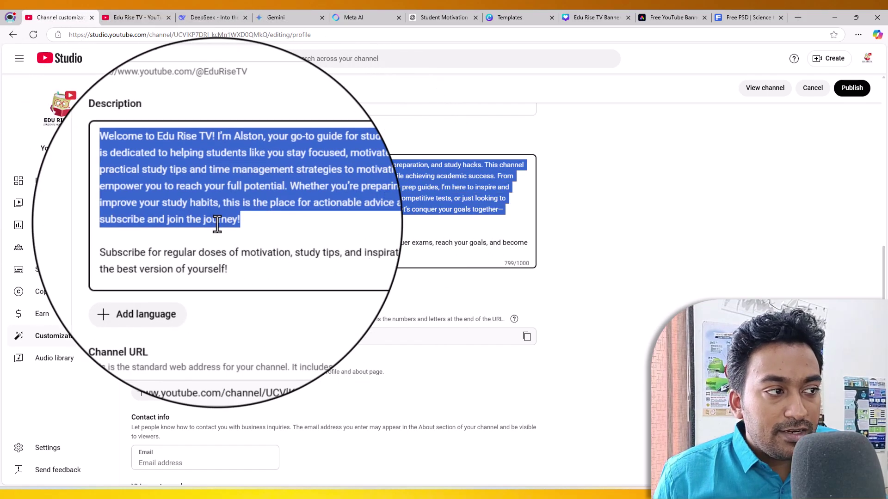
click(217, 221)
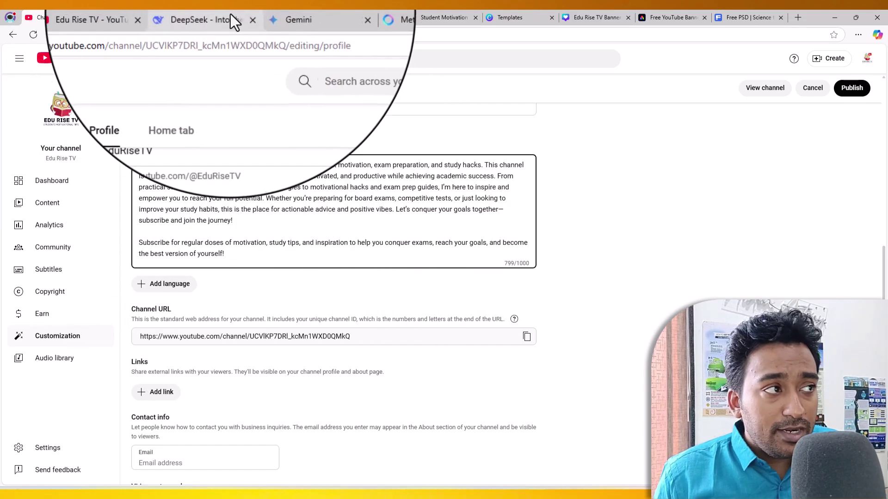
click(276, 11)
click(356, 17)
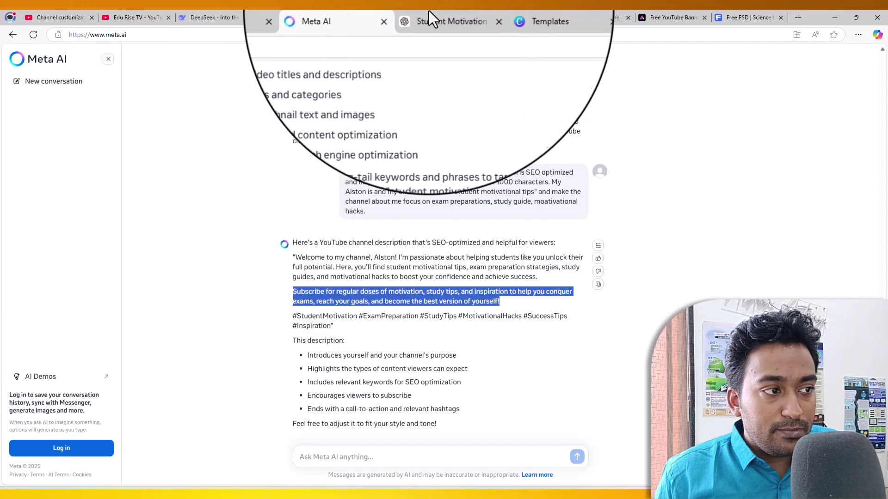
click(426, 14)
click(232, 14)
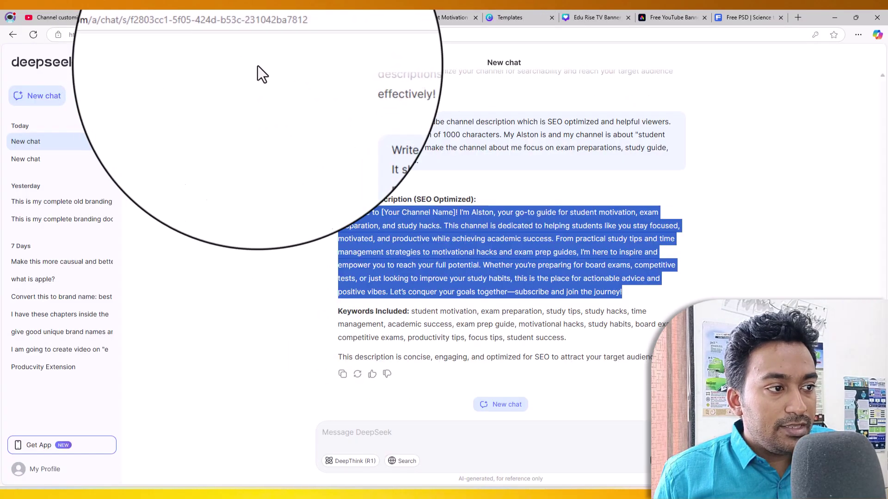
- Switch to ChatGPT and submit the prompt "convert this channel description to tamil and english mixed."
click(432, 18)
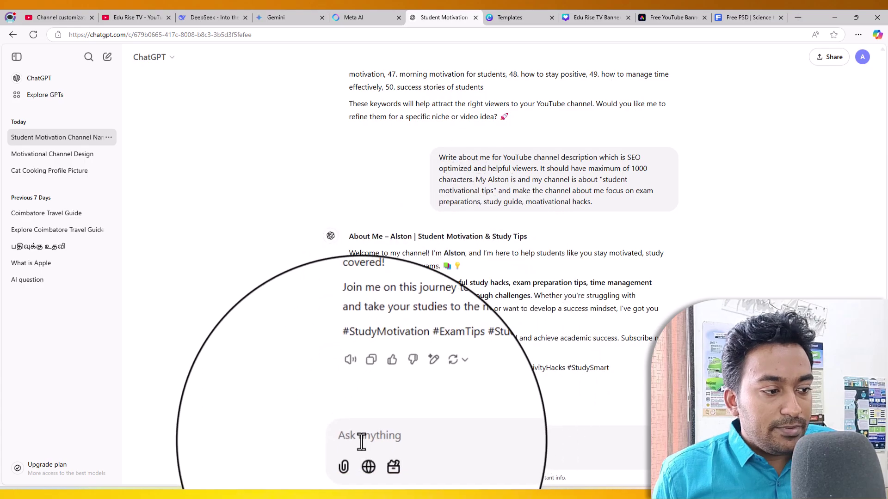
text(donvert this channel description to tamil ar)
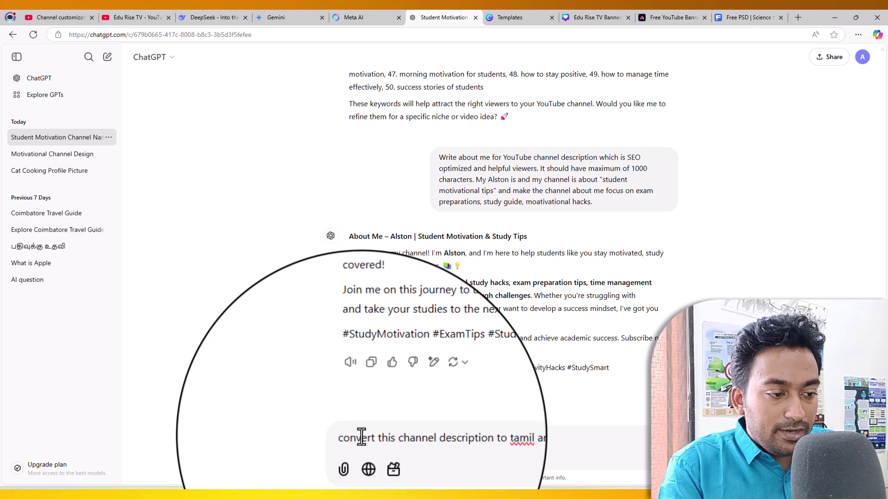
key(ctrl+a)
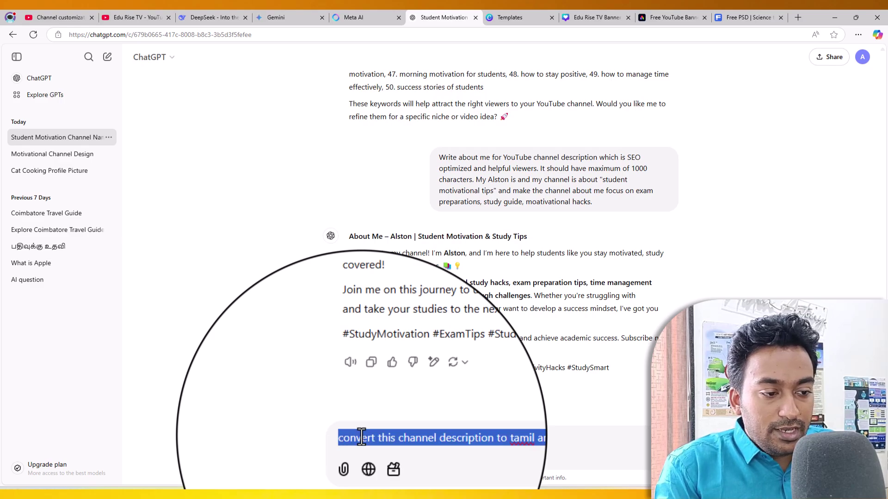
key(Return)
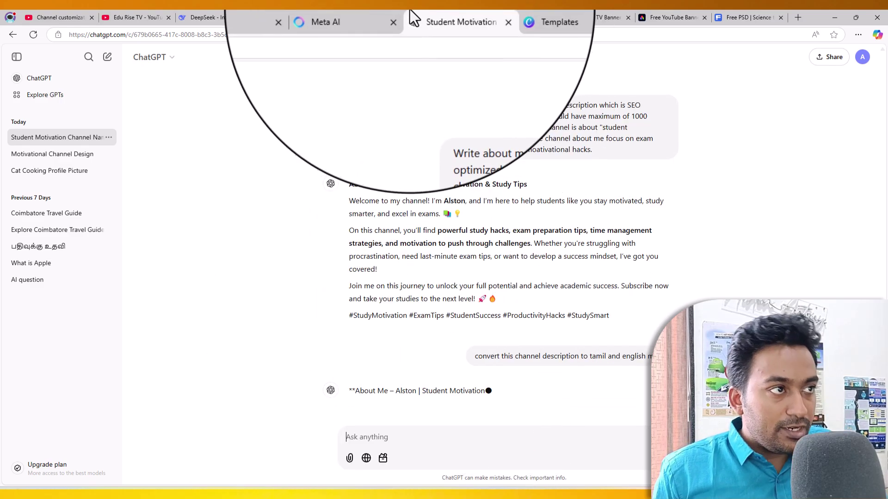
- Send Meta AI the same request: "convert this channel description to tamil and english mixed."
click(354, 17)
click(333, 457)
text(convert this channel description to tamil and english mixed.)
key(Return)
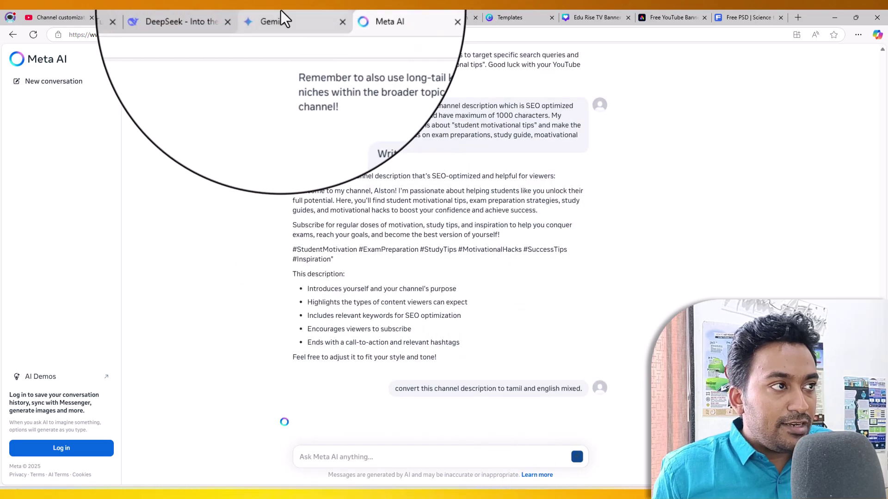
- Ask Gemini and DeepSeek as well to "convert this channel description to tamil and english mixed."
click(281, 17)
click(359, 450)
text(convert this channel description to tamil and english mixed.)
click(213, 18)
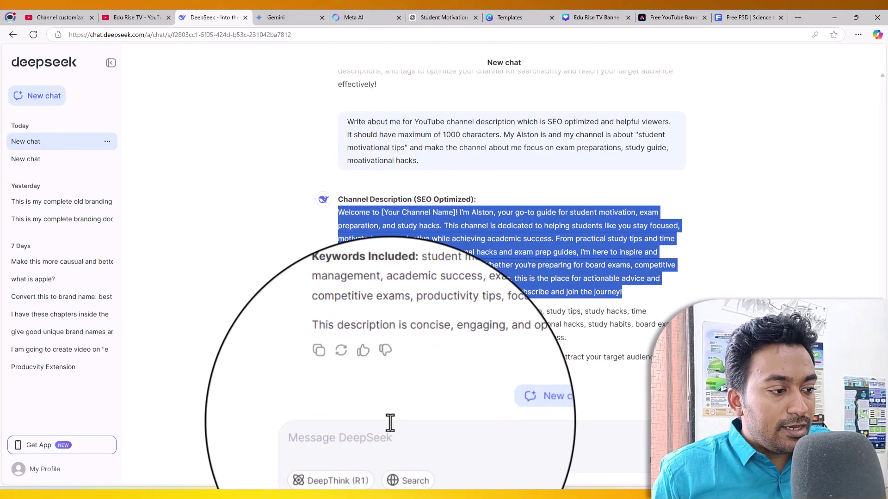
click(391, 423)
text(convert this channel description to tamil and english mixed.)
- Look through the mixed Tamil and English channel descriptions from ChatGPT, Meta AI, Gemini and DeepSeek
click(447, 19)
scroll(459, 174, down, 4)
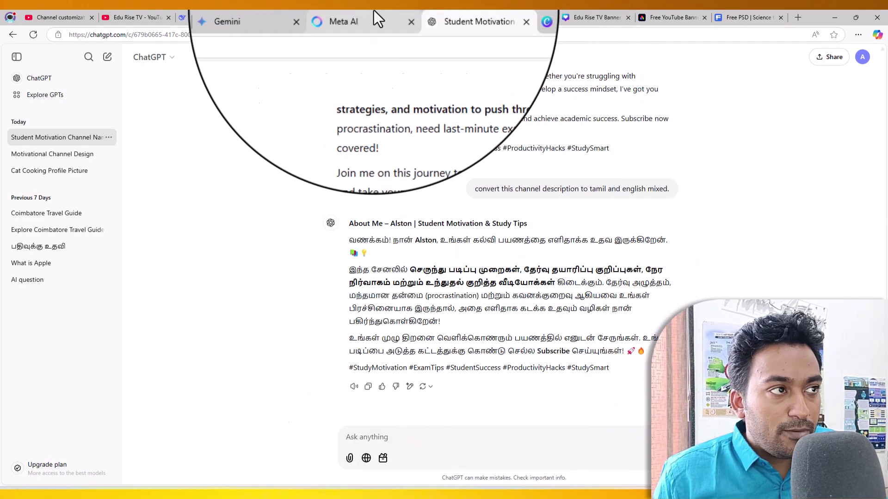
click(374, 13)
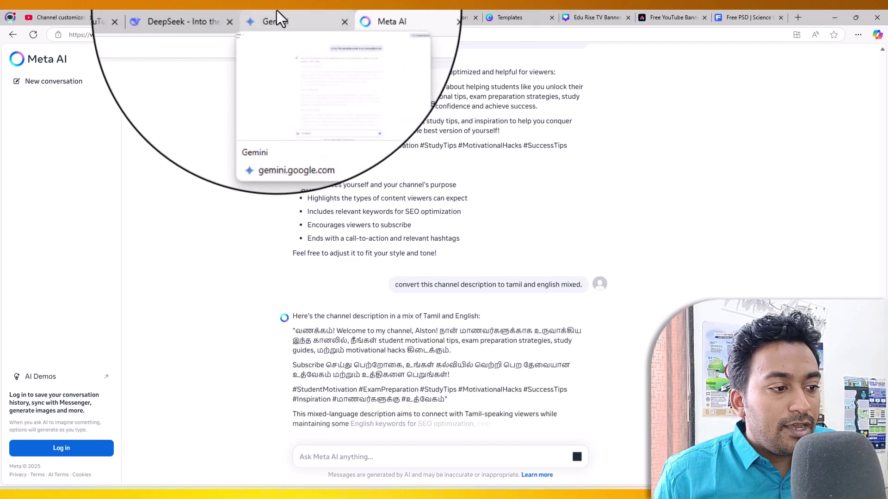
click(277, 10)
click(224, 12)
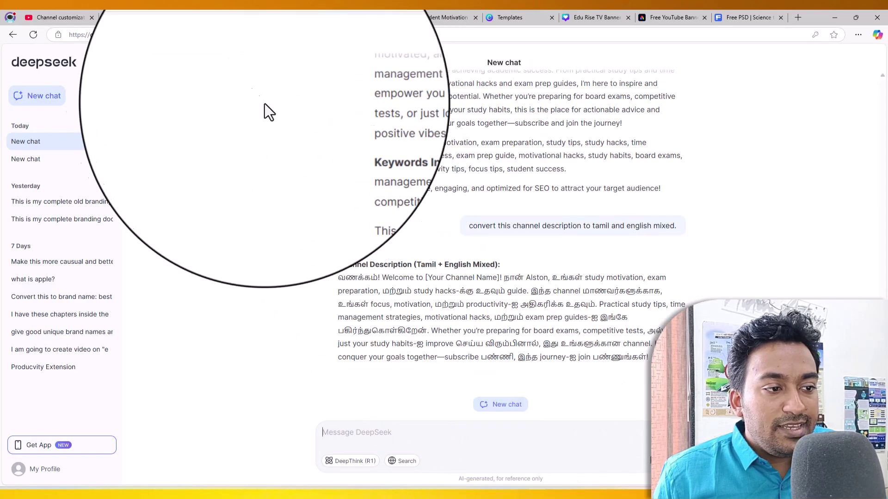
click(136, 15)
click(83, 13)
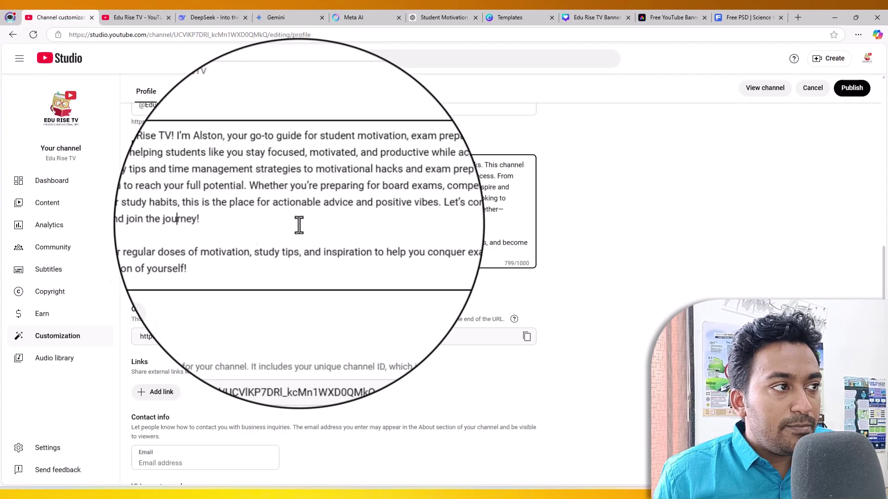
scroll(602, 279, down, 2)
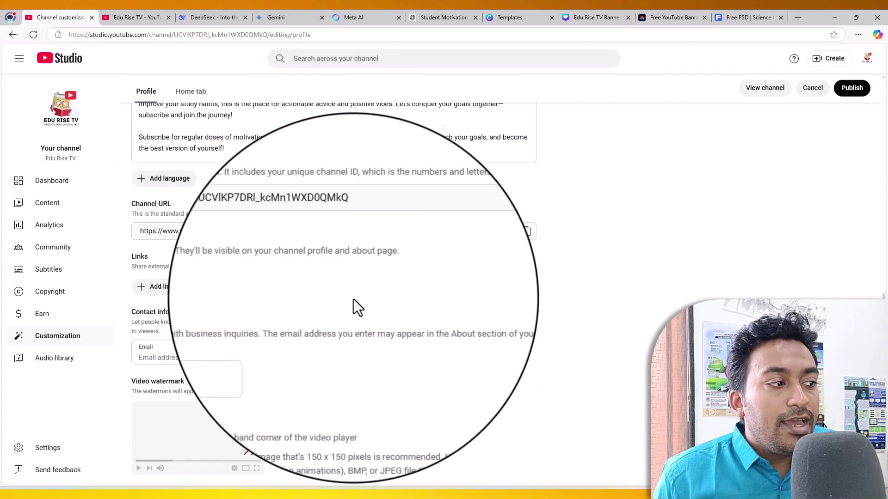
click(162, 296)
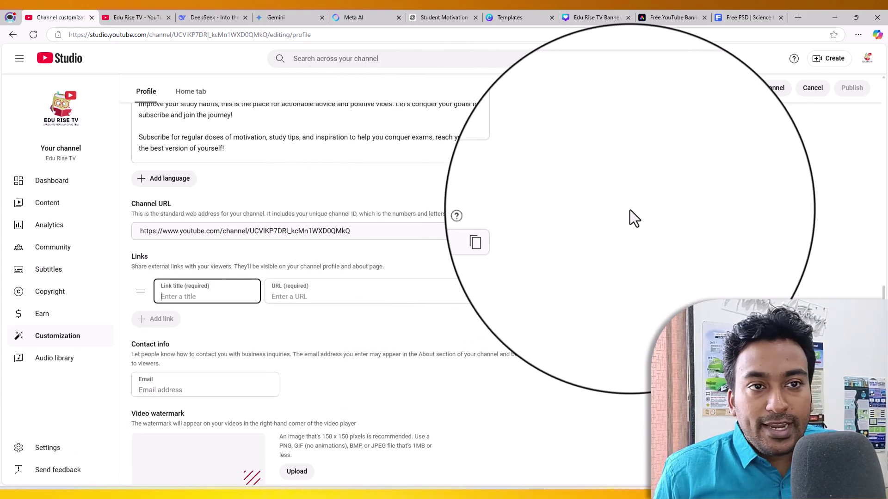
click(630, 209)
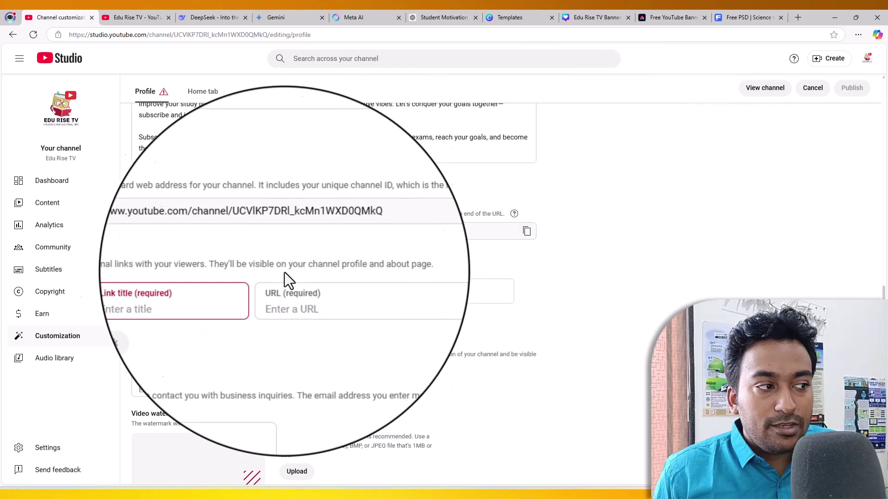
click(172, 298)
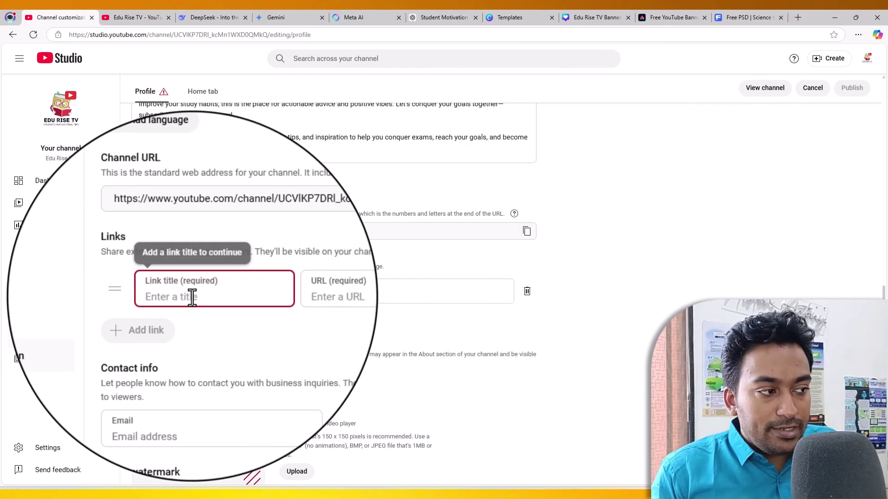
text(Website)
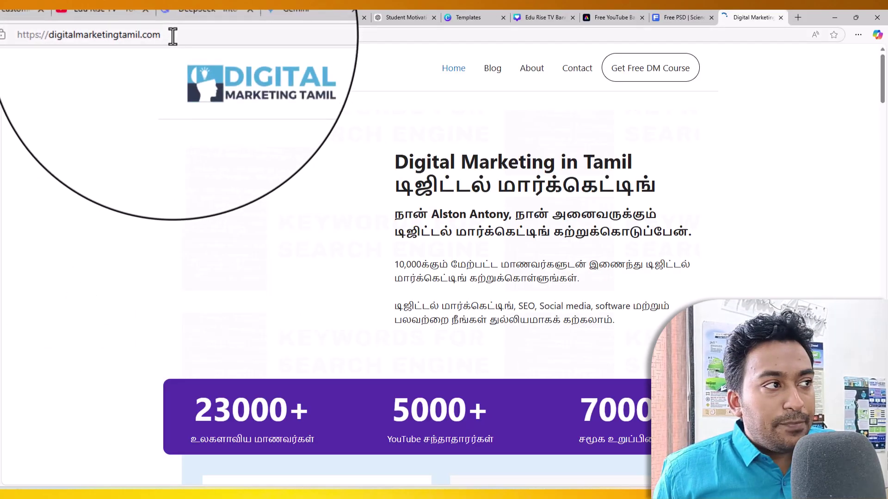
click(171, 35)
key(ctrl+c)
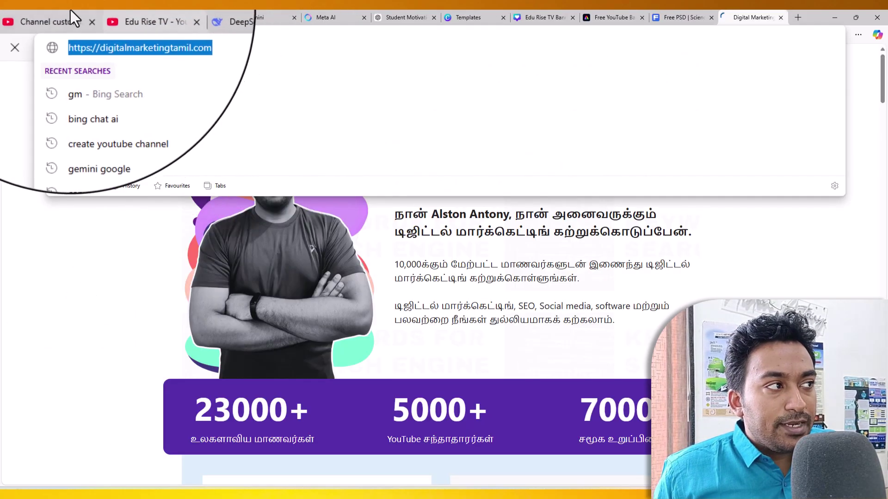
click(67, 14)
click(348, 298)
key(ctrl+v)
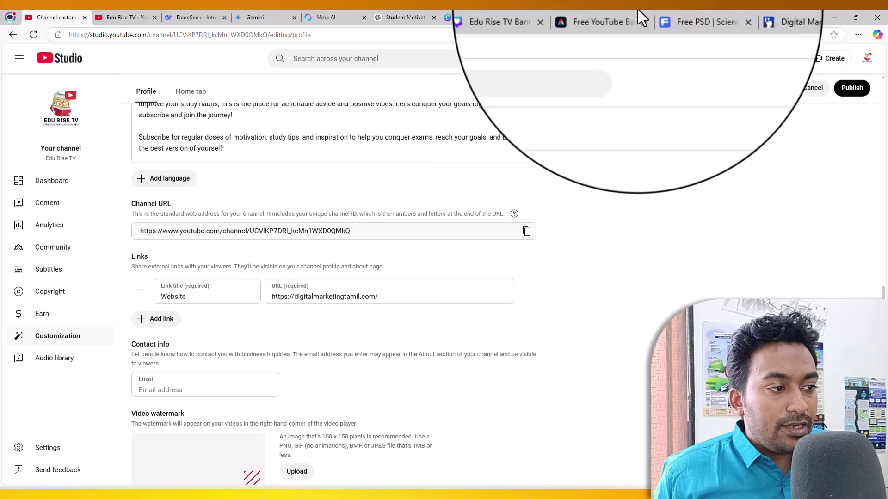
- Add a second channel link titled Linkedin and enter the owner's LinkedIn profile URL
click(748, 14)
click(85, 17)
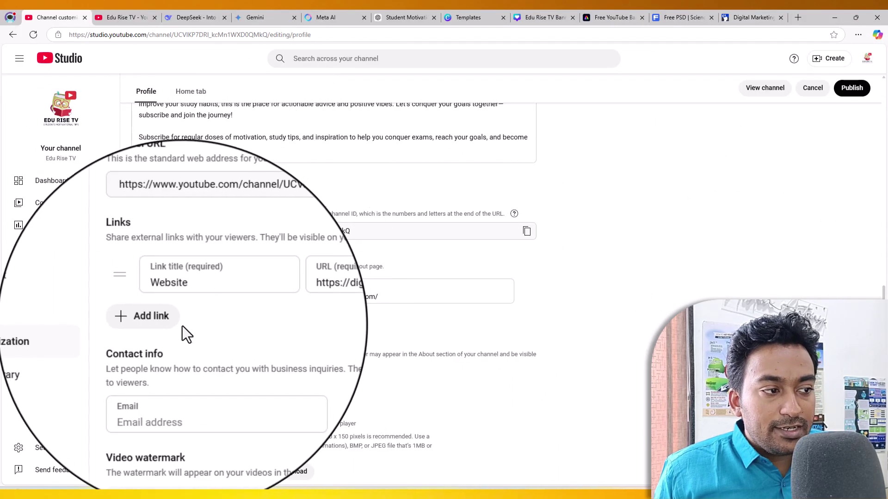
click(173, 320)
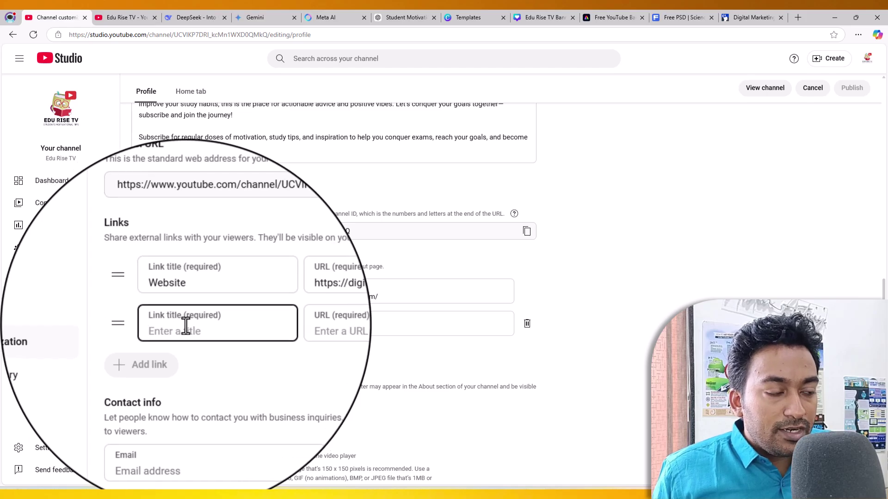
click(754, 17)
click(53, 17)
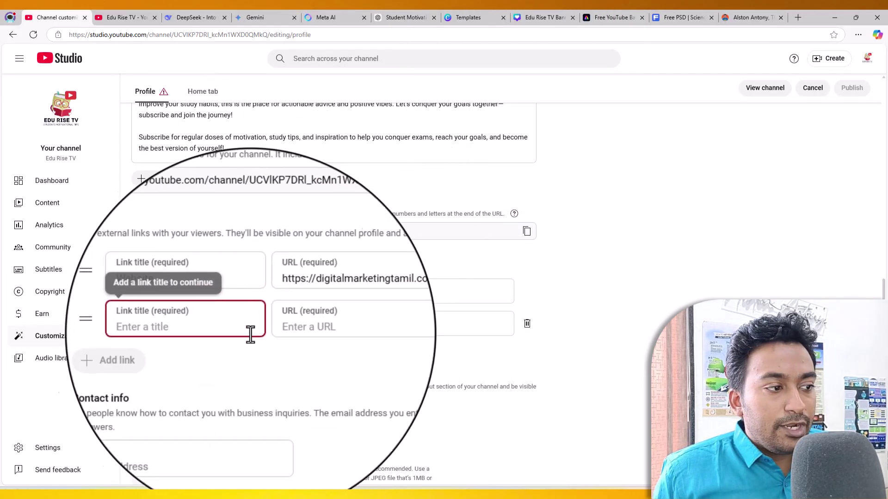
text(Linkedin)
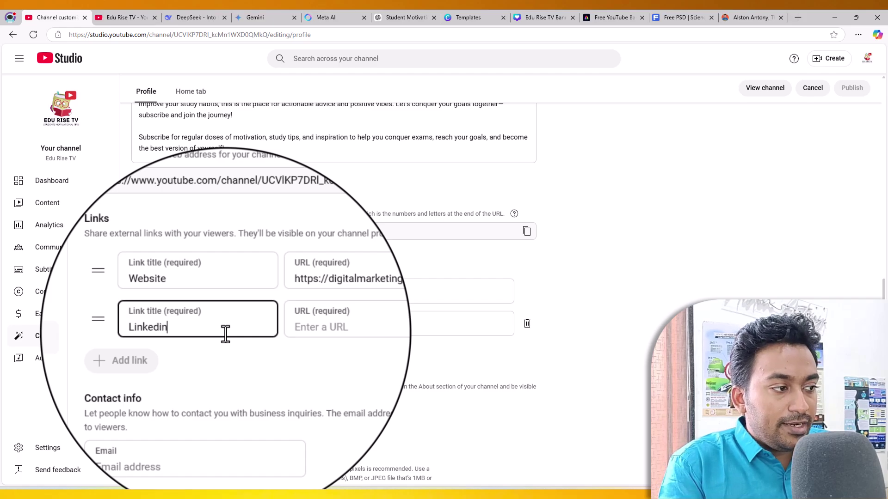
key(Tab)
text(https://www.linkedin.com/in/alston-antony/)
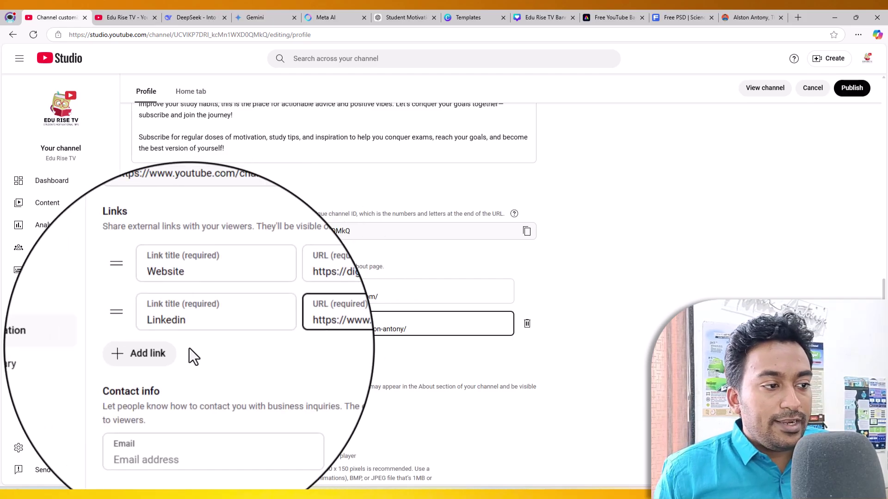
- Copy the Facebook profile address from the personal website's footer and add it as a third channel link titled Facebook
click(769, 14)
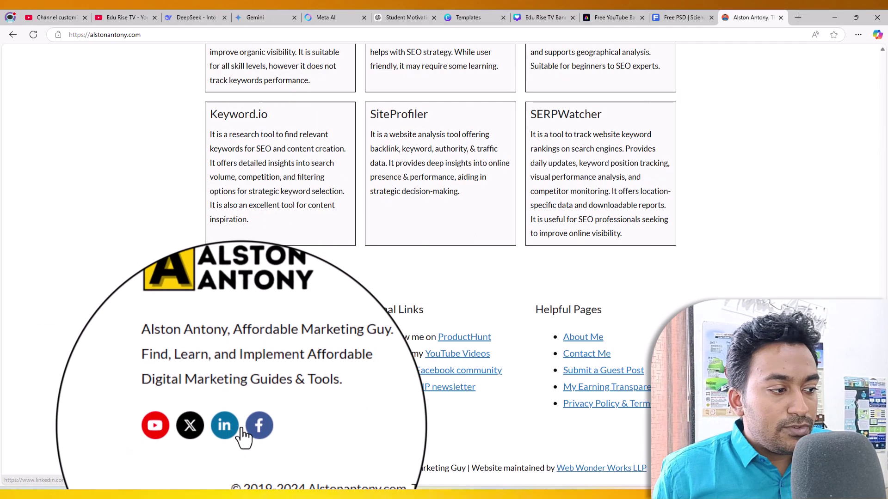
right_click(251, 425)
click(275, 368)
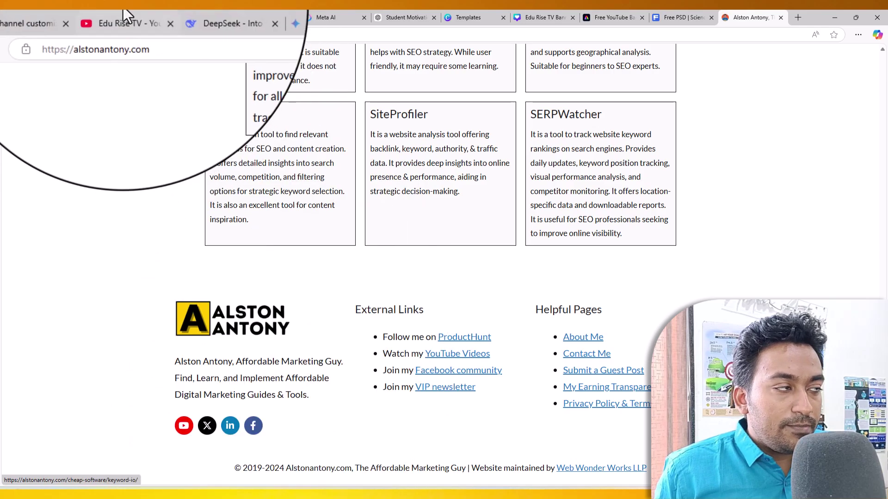
click(106, 18)
click(53, 17)
click(152, 351)
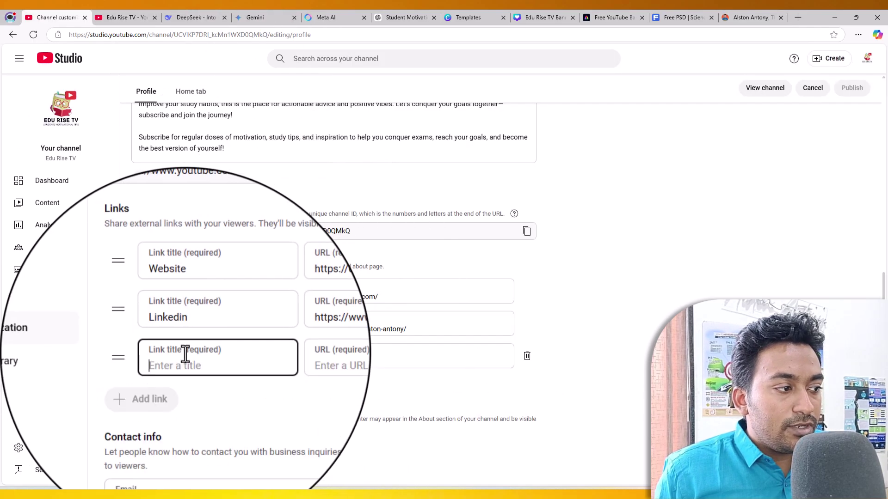
key(Tab)
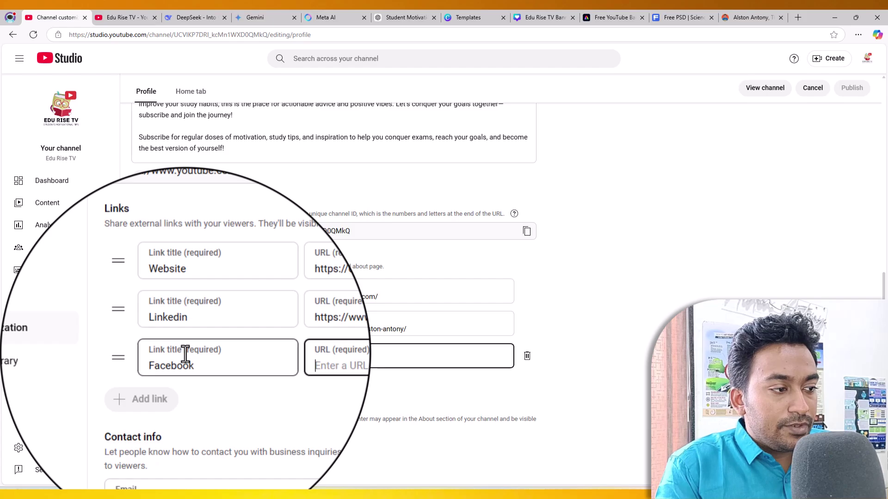
key(ctrl+v)
- Fill in the channel's contact email with the saved Yahoo address
scroll(216, 298, down, 1)
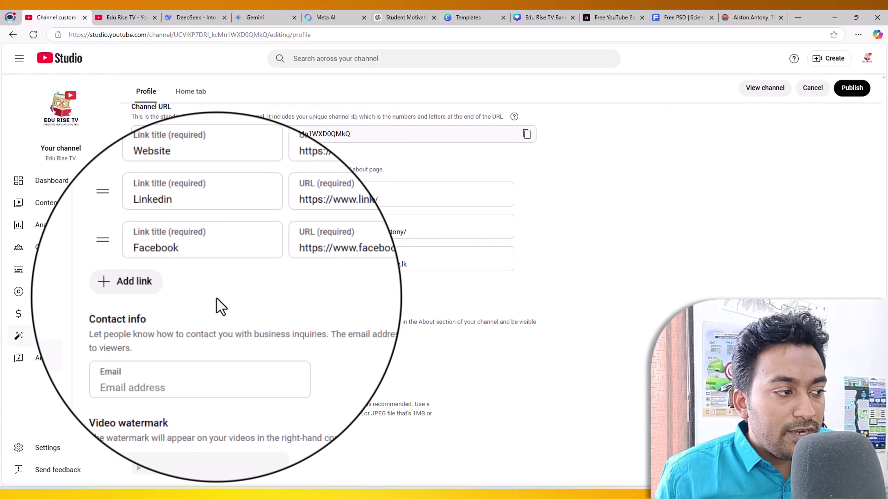
click(137, 359)
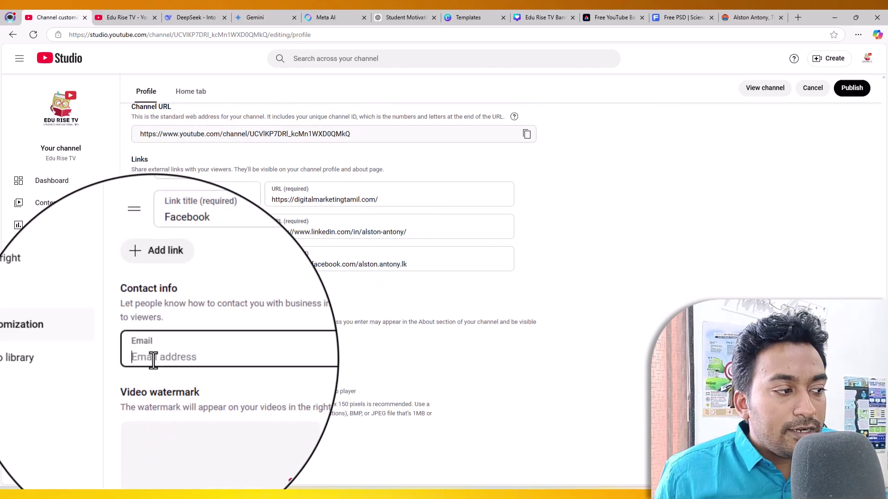
click(210, 336)
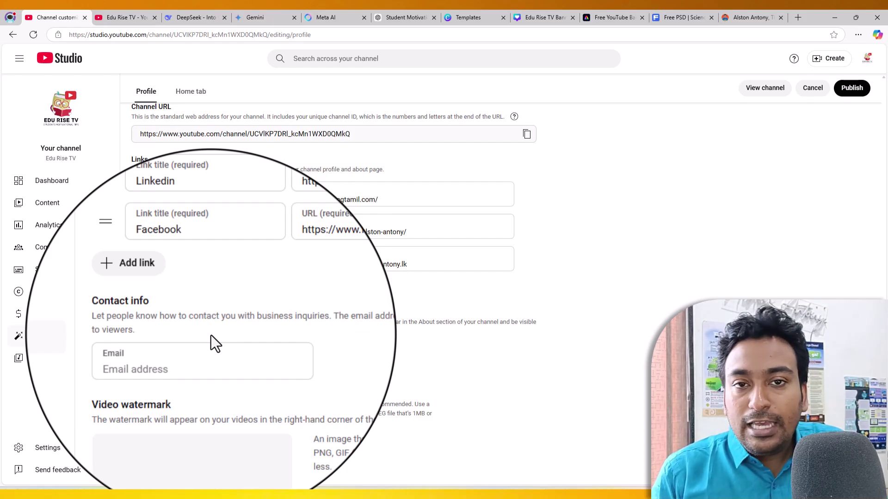
click(190, 355)
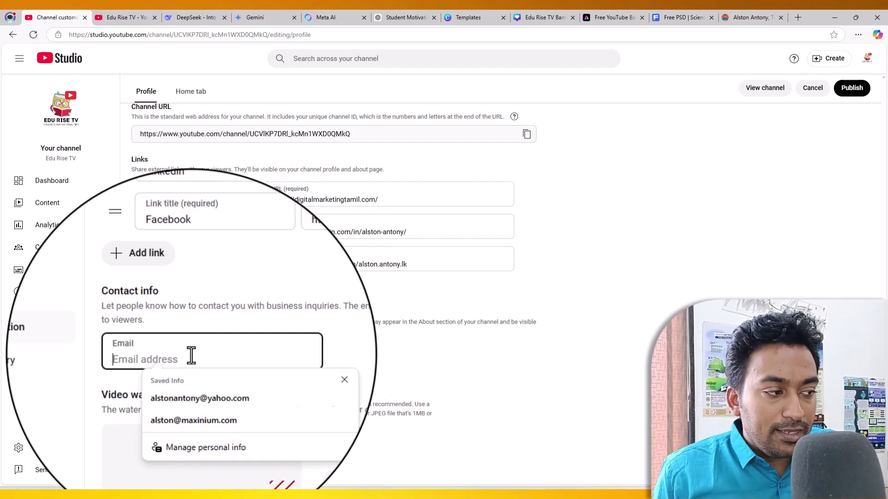
click(237, 387)
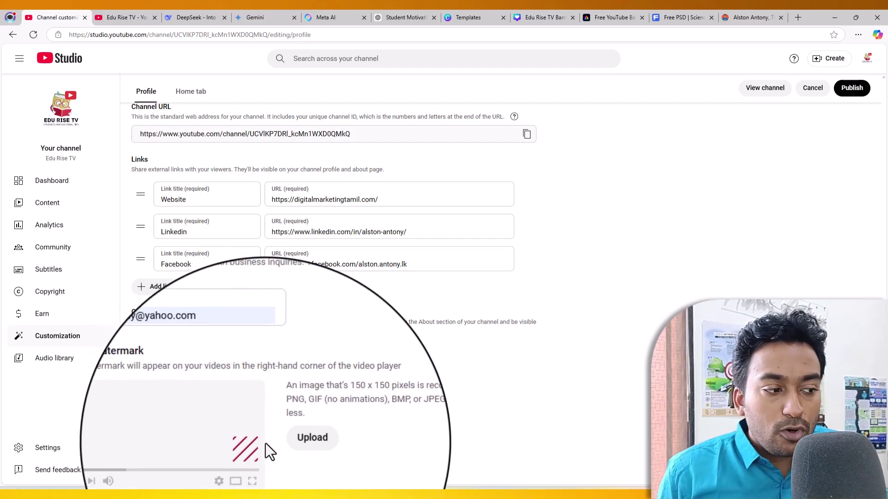
- Upload the red Subscribe Now image as the channel's video watermark and accept its crop
drag(324, 408, 352, 407)
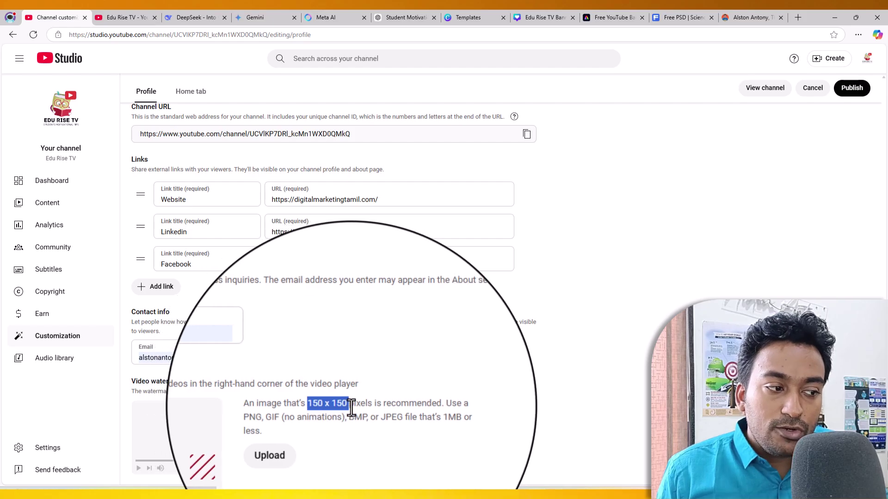
click(435, 377)
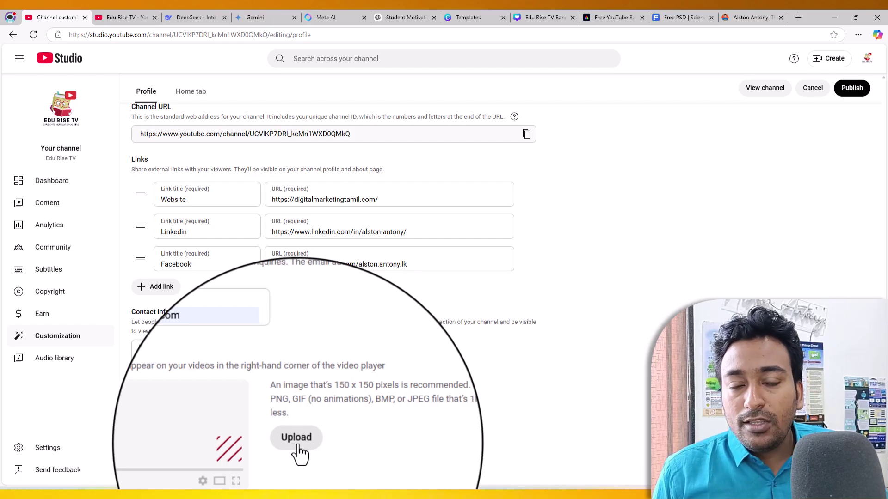
click(296, 440)
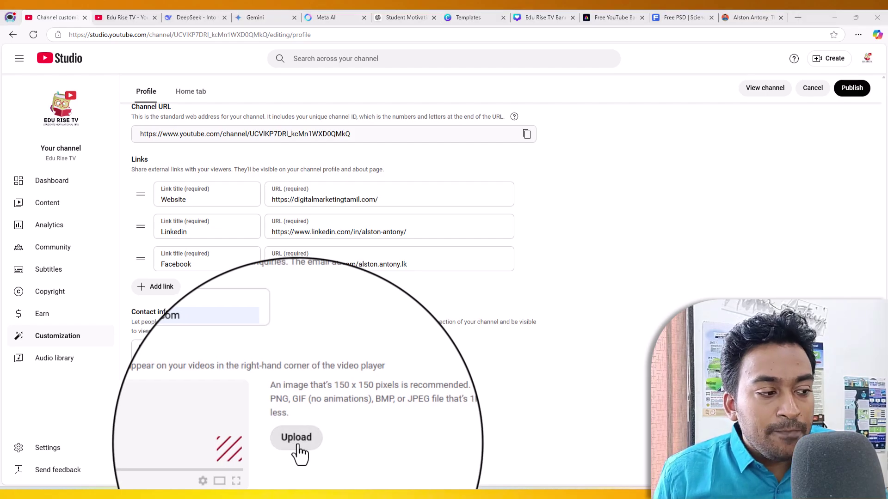
double_click(128, 139)
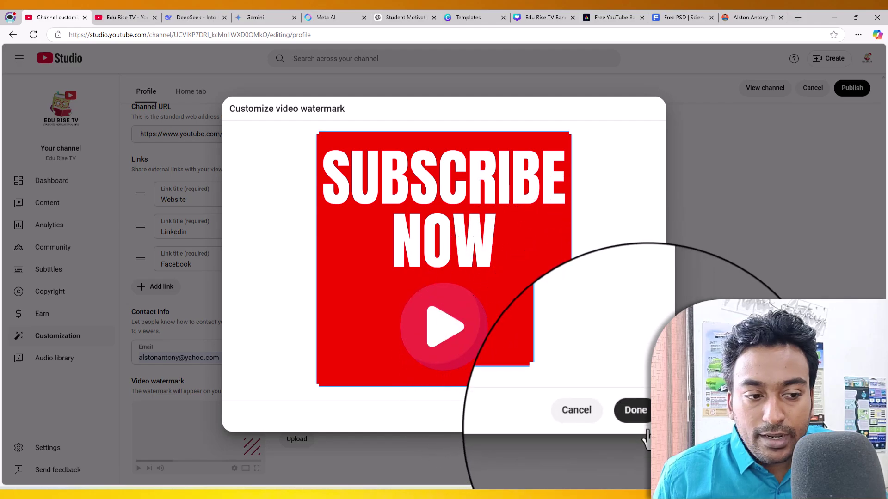
click(637, 415)
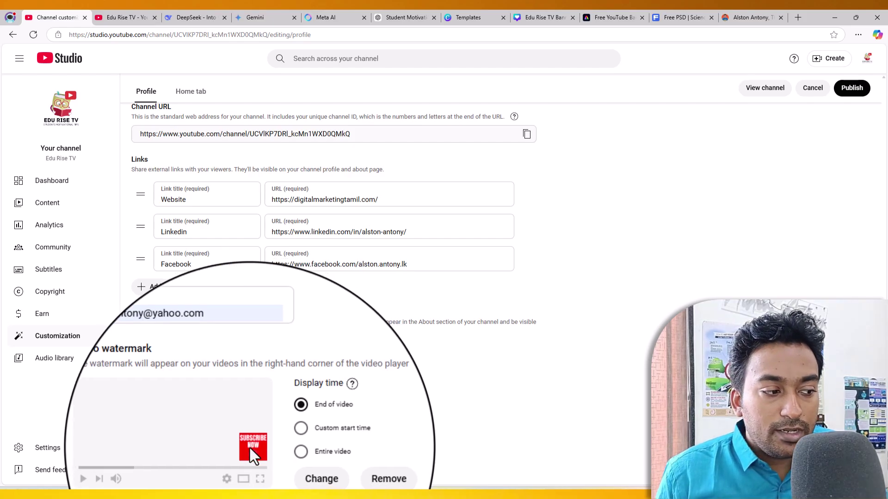
- Set the watermark's display time to Entire video and publish the channel profile changes
click(284, 451)
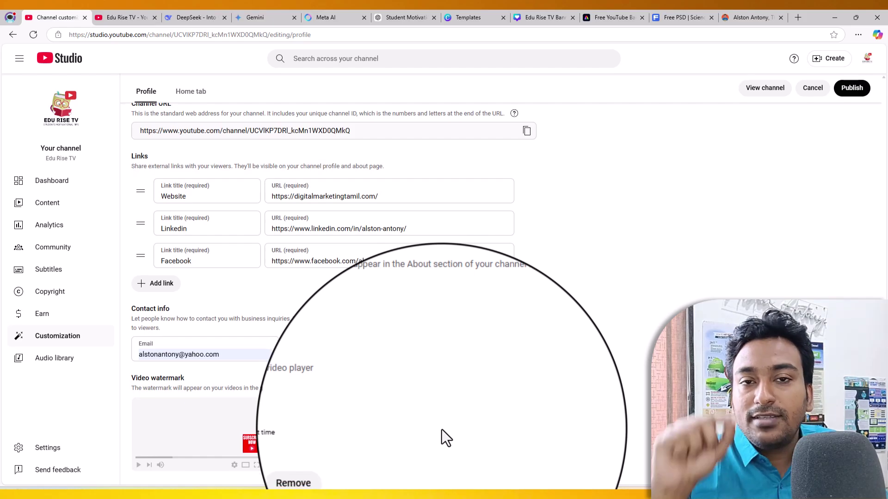
scroll(439, 428, up, 12)
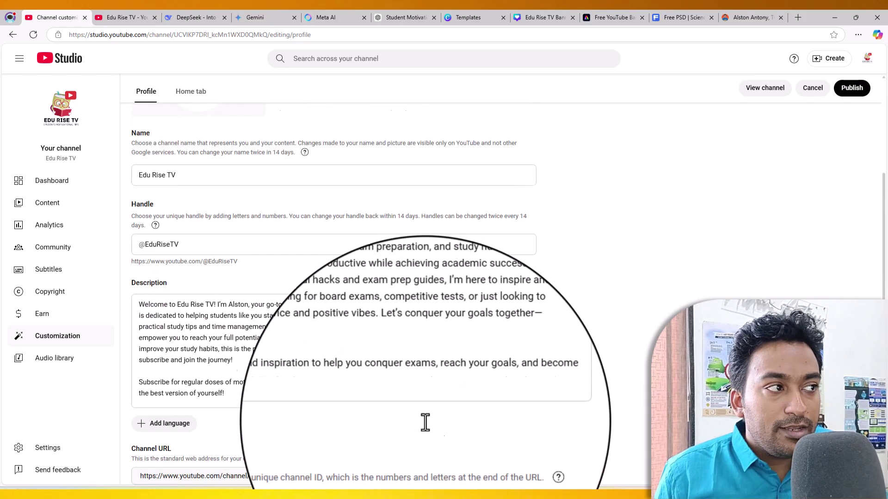
click(851, 113)
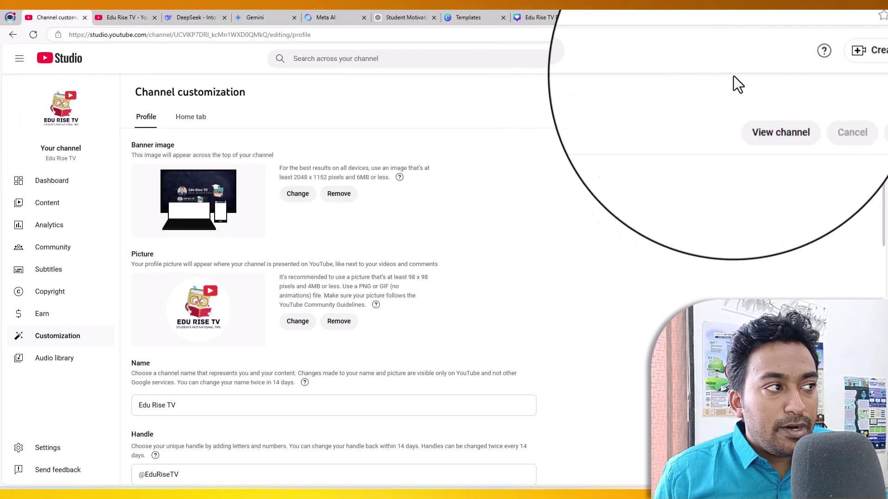
- Switch to the public Edu Rise TV channel page and reload it to check the published header and links
click(118, 21)
click(129, 41)
key(Return)
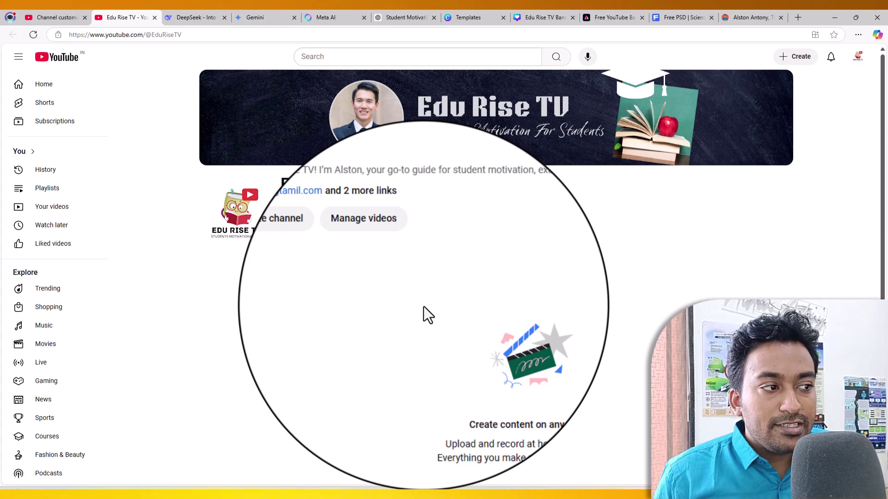
mouse_move(734, 97)
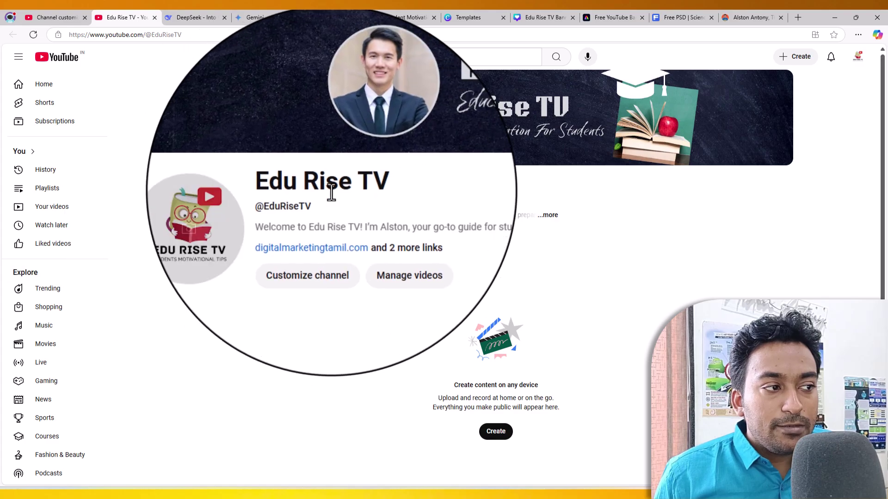
- Review the channel's full About details, including the description, links and revealed contact email, and close them
click(555, 216)
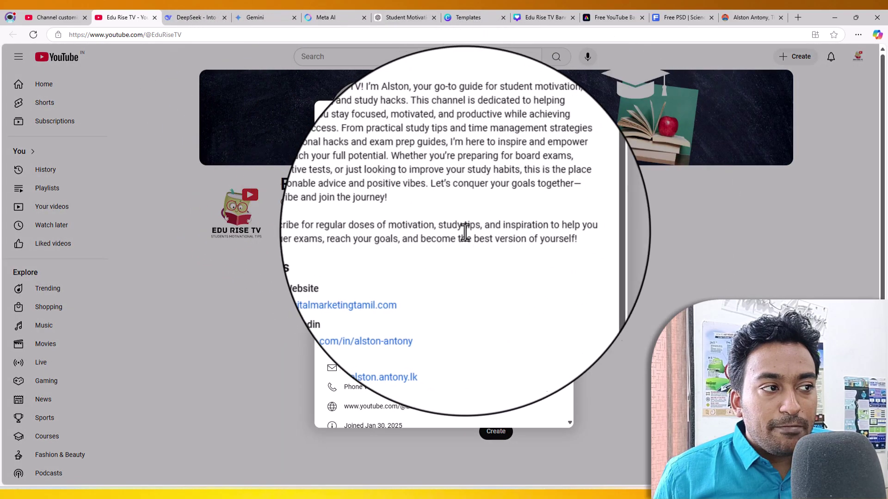
scroll(518, 240, down, 3)
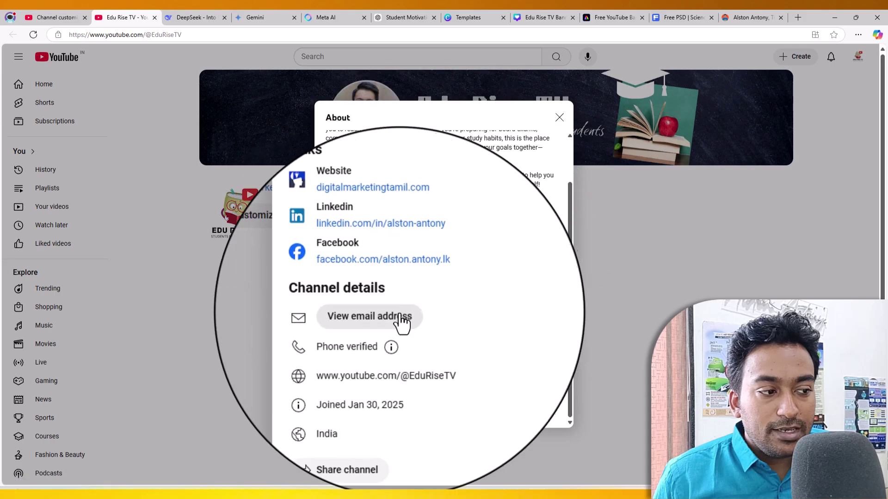
click(377, 319)
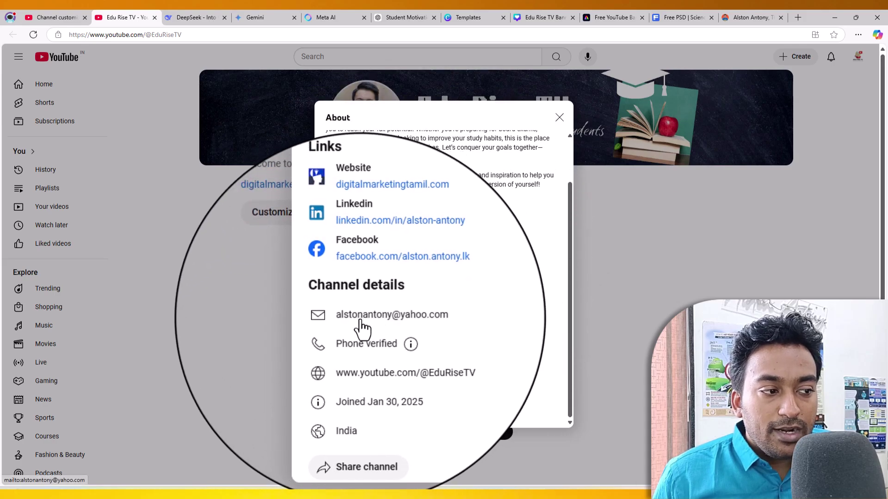
scroll(499, 298, up, 1)
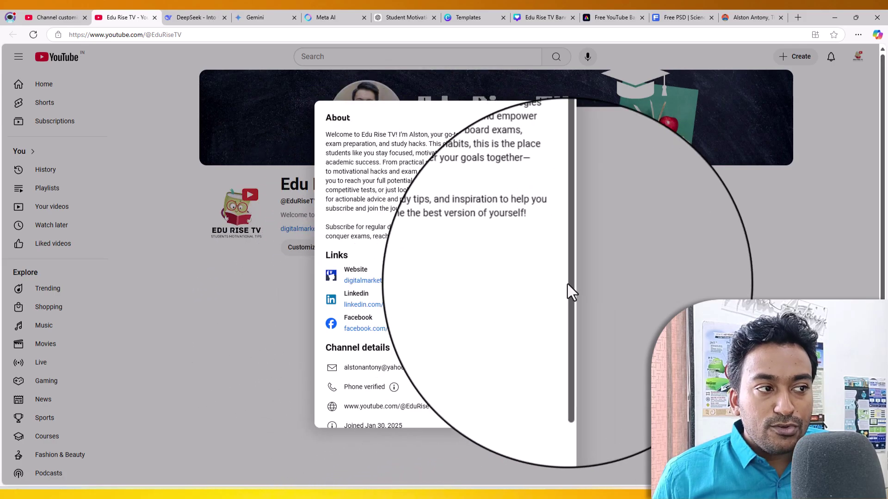
click(615, 279)
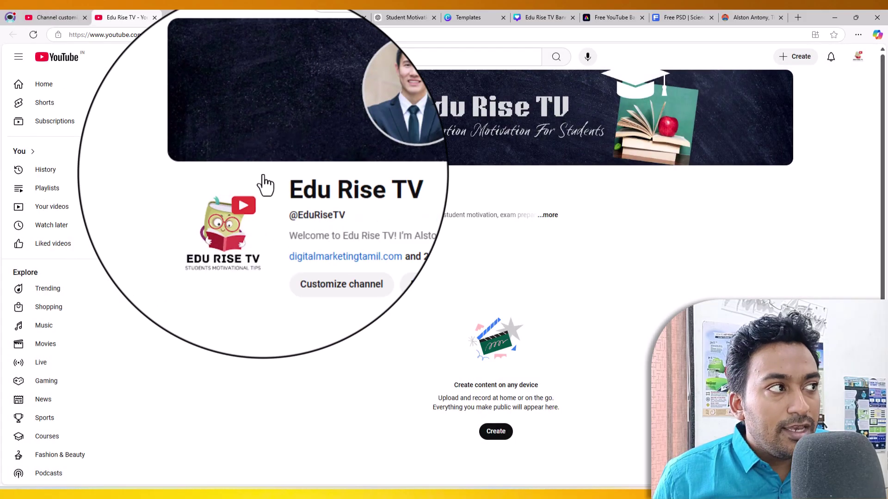
- Return to YouTube Studio and open the Home tab settings of channel customization, reloading the page and accepting the unsaved-changes prompts
click(69, 19)
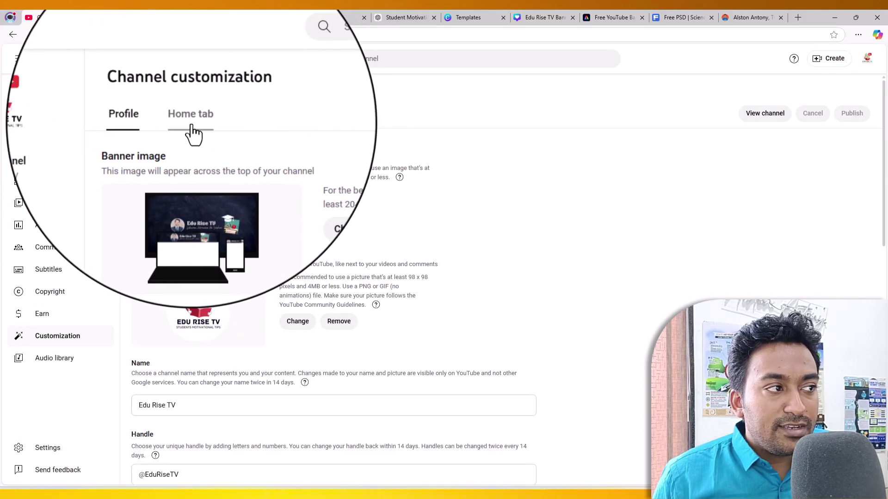
click(191, 123)
click(481, 89)
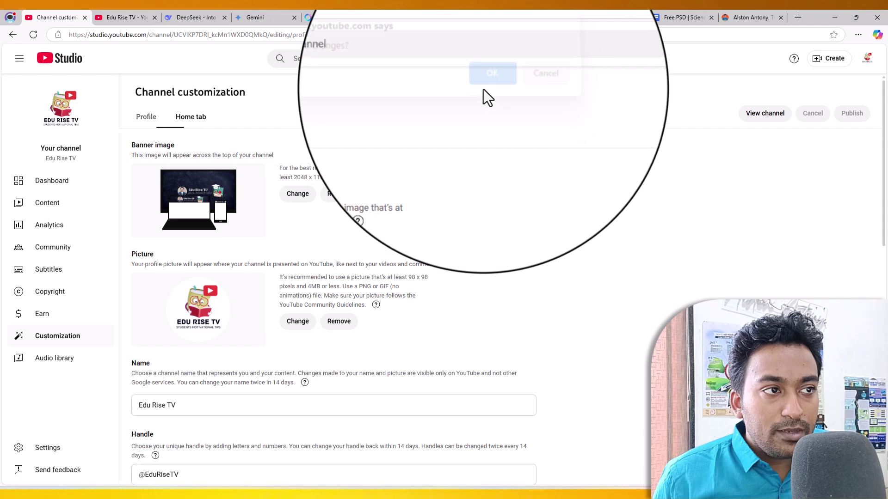
scroll(368, 148, down, 2)
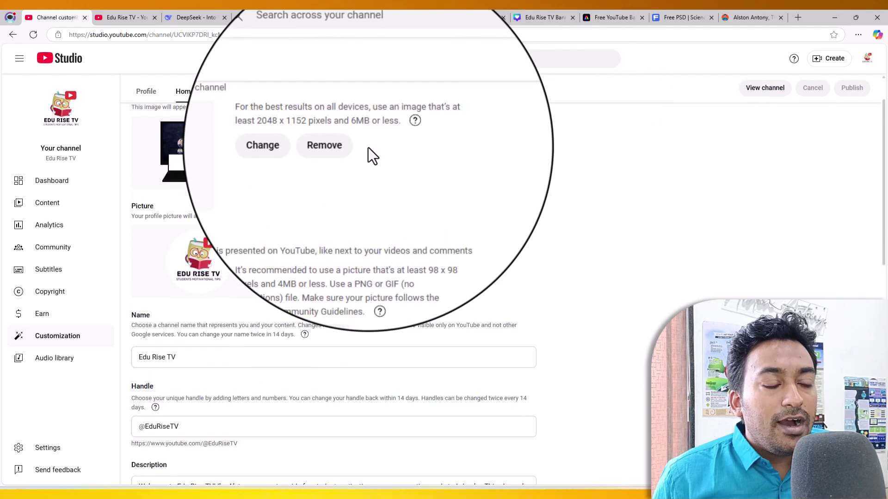
scroll(368, 148, up, 2)
right_click(361, 110)
click(387, 134)
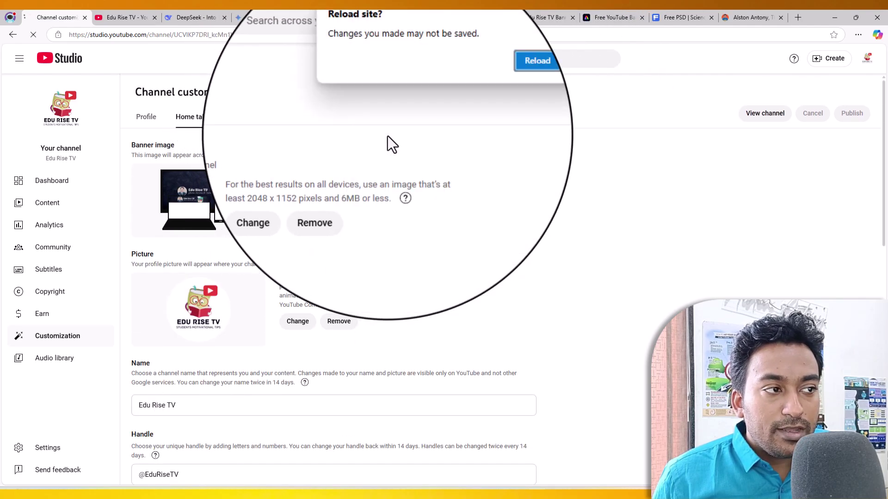
click(492, 93)
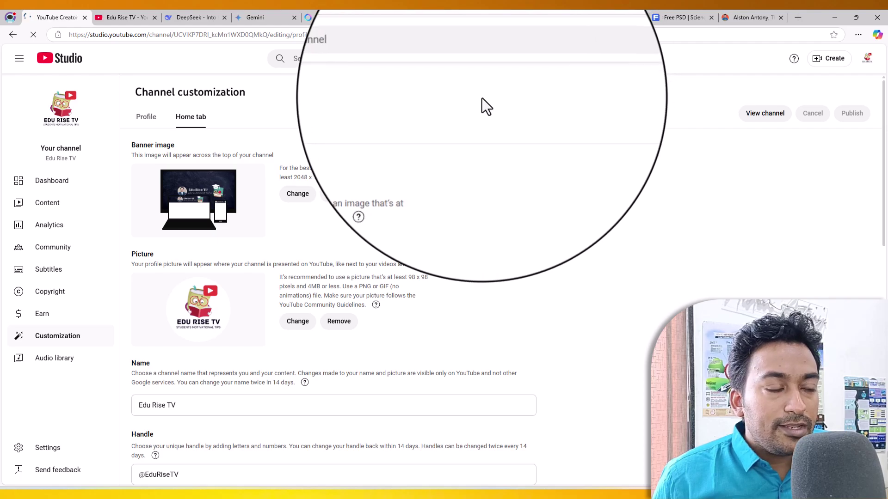
click(189, 135)
- Check the content area of the public Edu Rise TV page and return to the Home tab settings in YouTube Studio
click(116, 17)
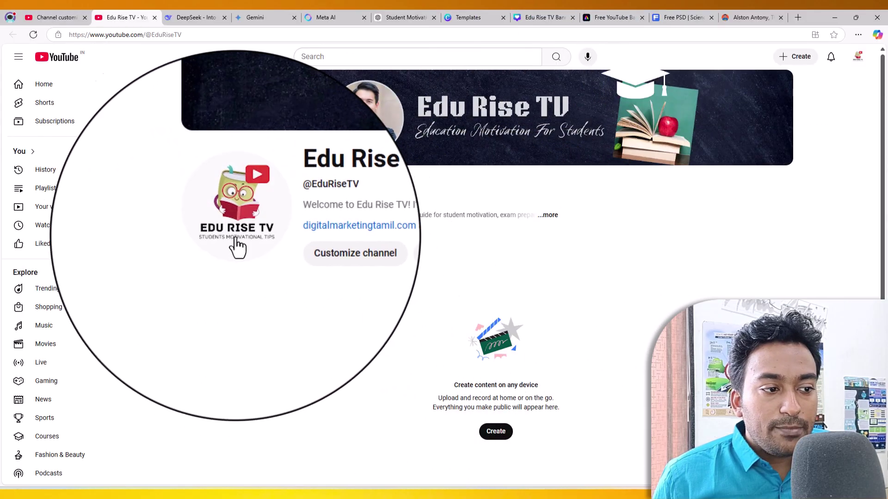
scroll(388, 237, down, 1)
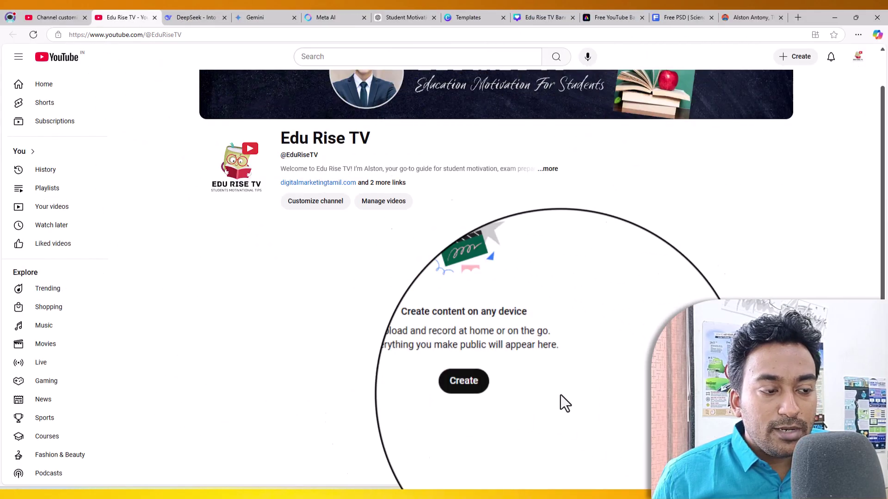
click(51, 17)
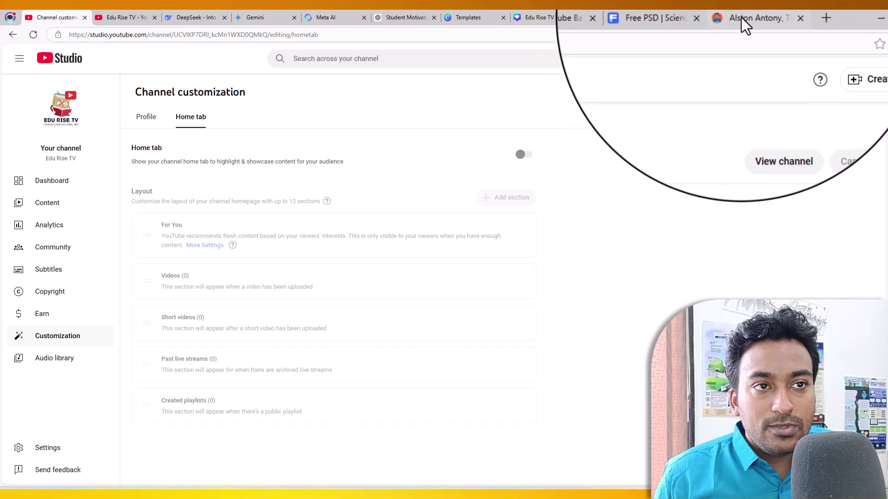
- Open the owner's existing YouTube channel from the personal website's footer and examine its Home, Videos and Podcasts sections
click(741, 17)
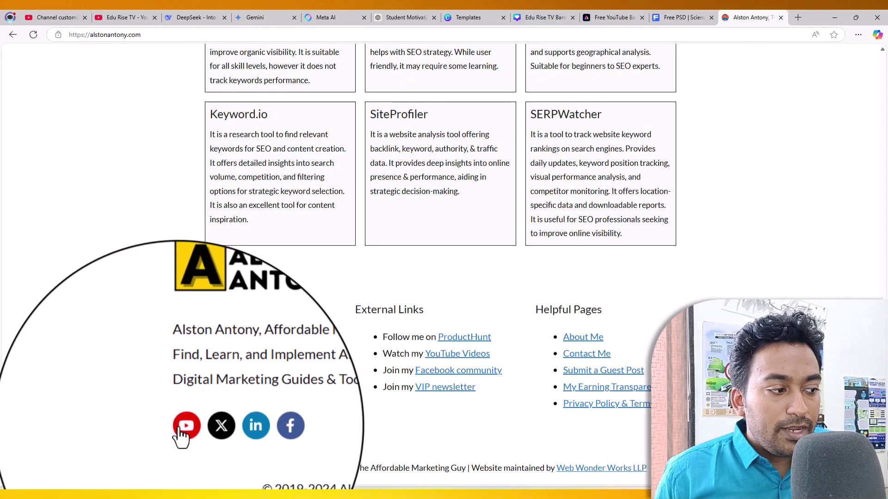
click(181, 436)
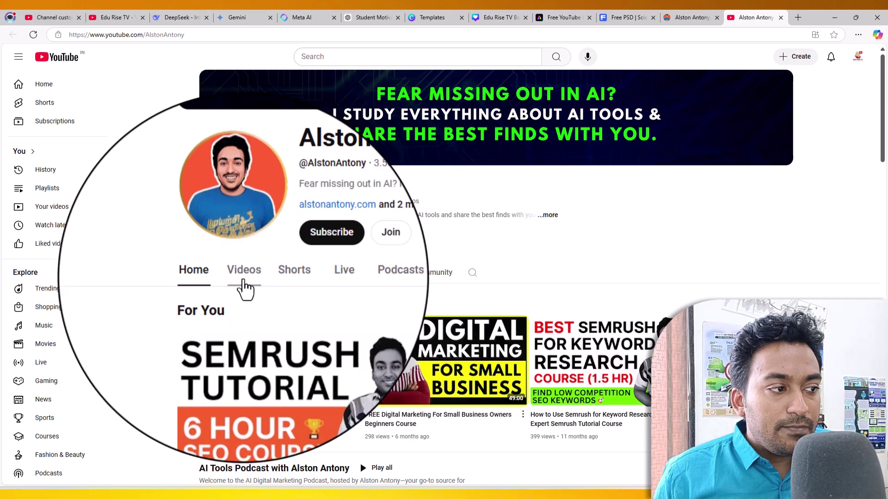
scroll(226, 306, down, 10)
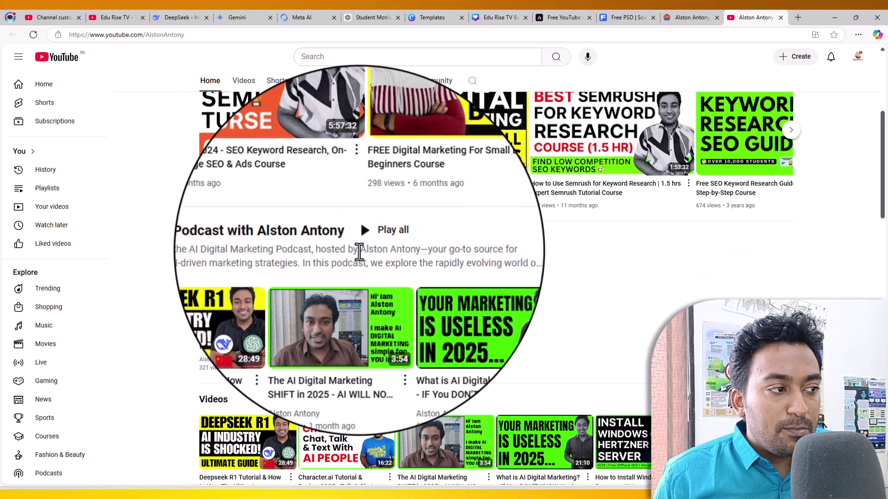
scroll(342, 377, down, 2)
scroll(306, 358, up, 2)
scroll(306, 357, up, 10)
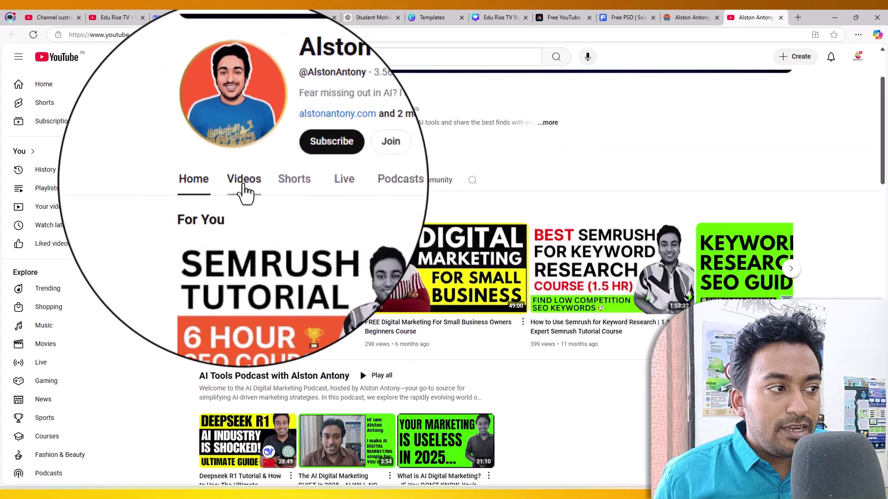
click(244, 185)
scroll(296, 259, down, 2)
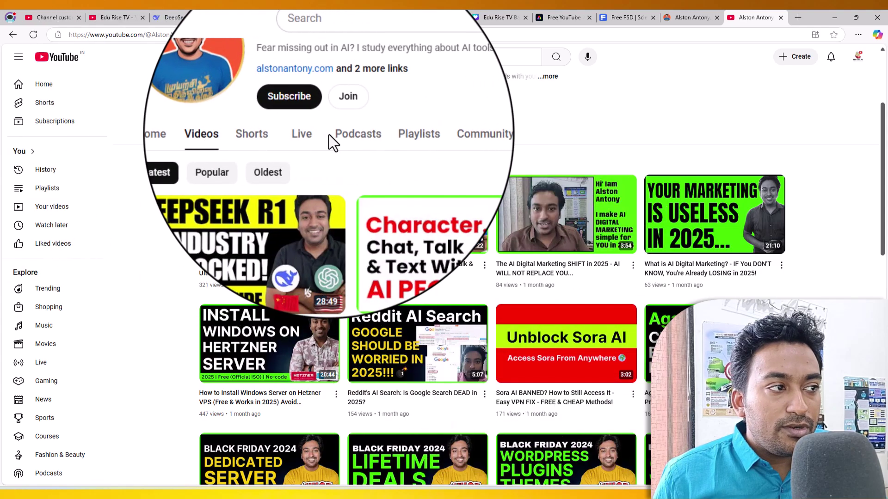
click(341, 138)
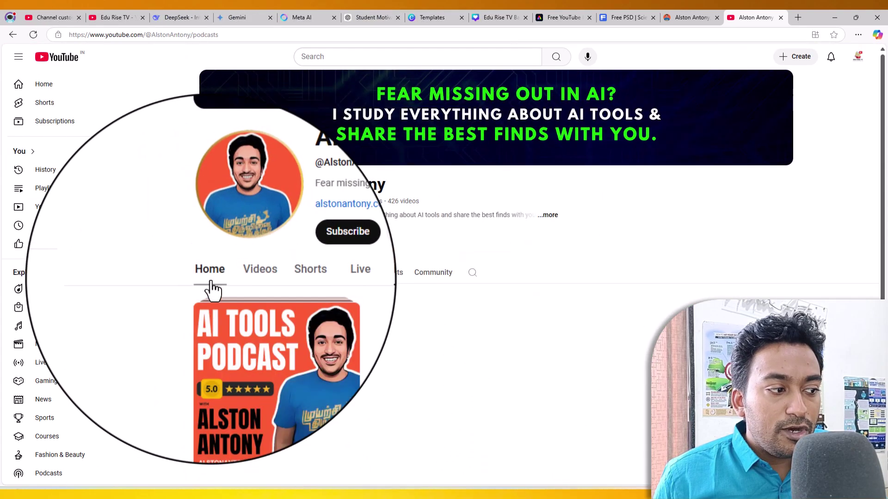
- Return to YouTube Studio and switch the channel's Home tab display on to preview its layout sections, and back off
click(56, 18)
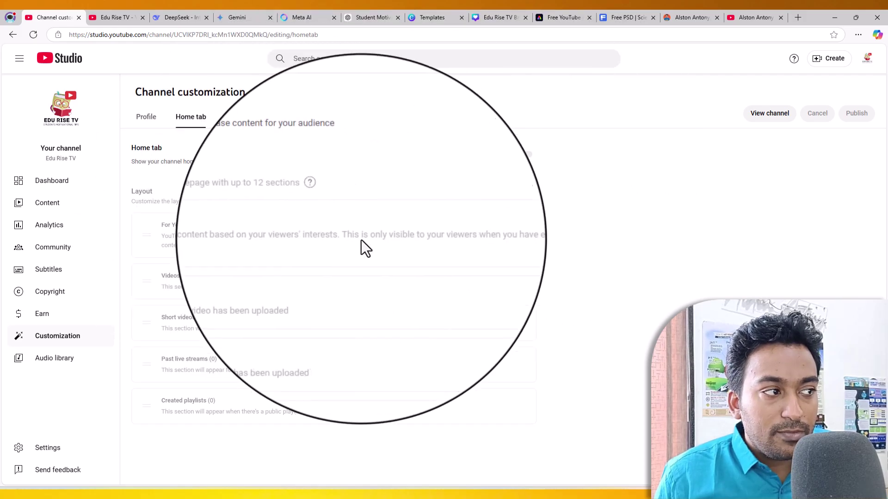
click(524, 154)
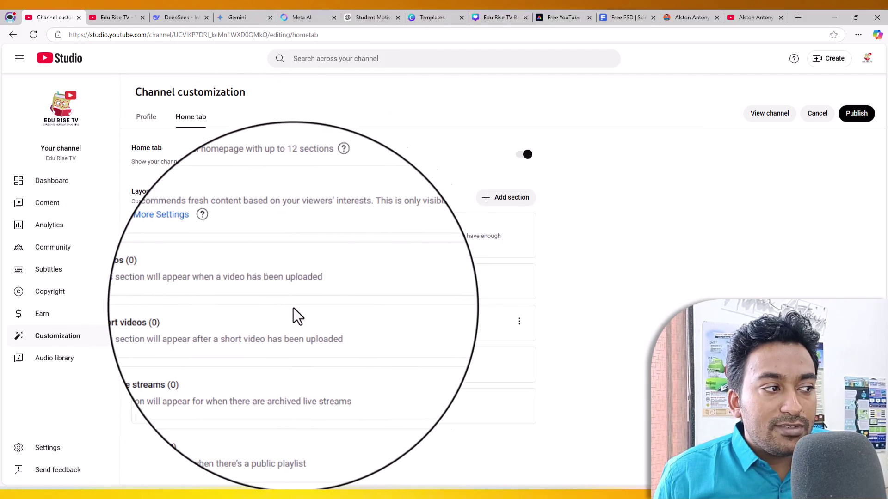
click(524, 155)
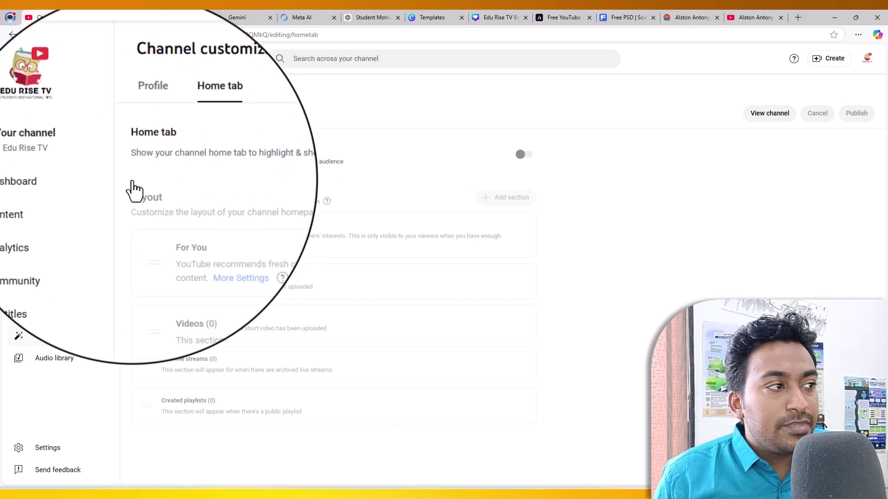